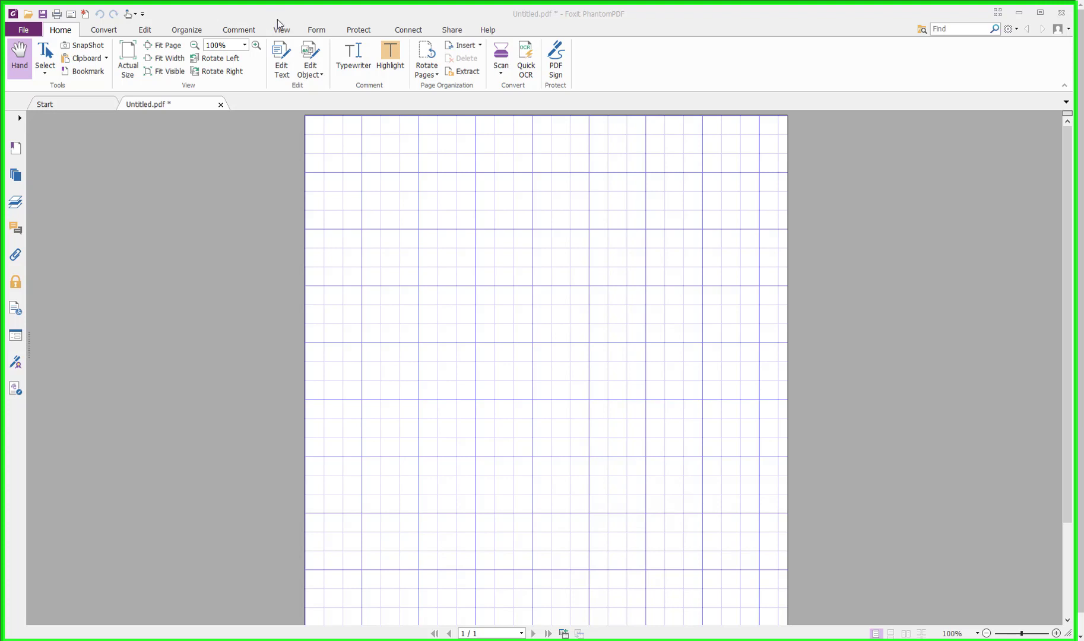
pyautogui.click(987, 634)
pyautogui.click(986, 634)
pyautogui.click(987, 634)
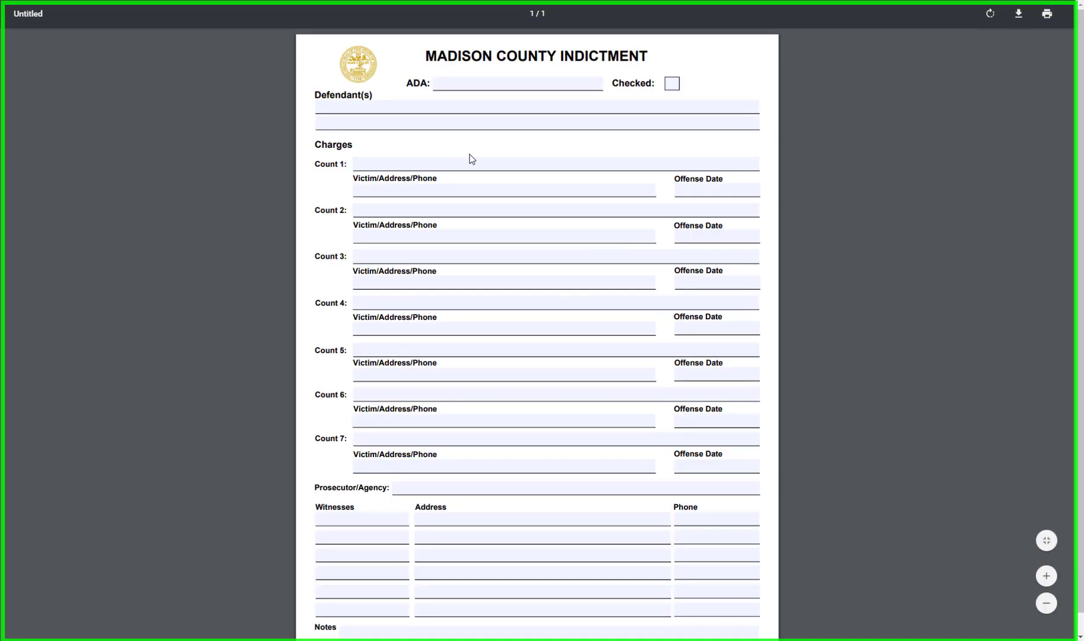
# Examine the layout of the sample Madison County Indictment form and the sample Subpoena form
pyautogui.scroll(-1, 641, 321)
pyautogui.scroll(1, 641, 332)
pyautogui.scroll(-1, 383, 127)
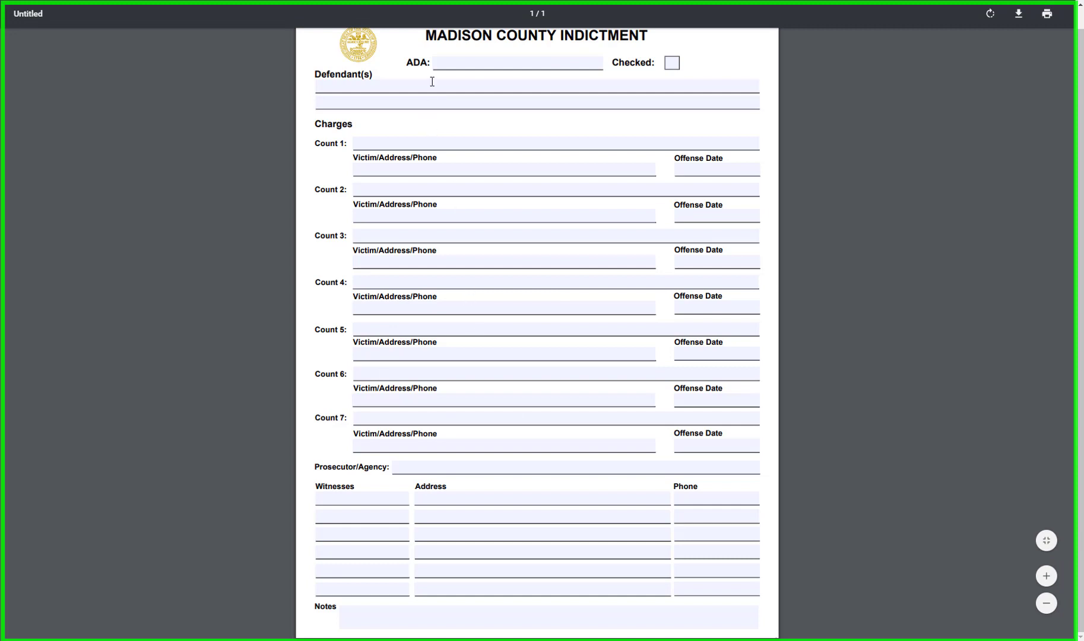
pyautogui.scroll(1, 404, 68)
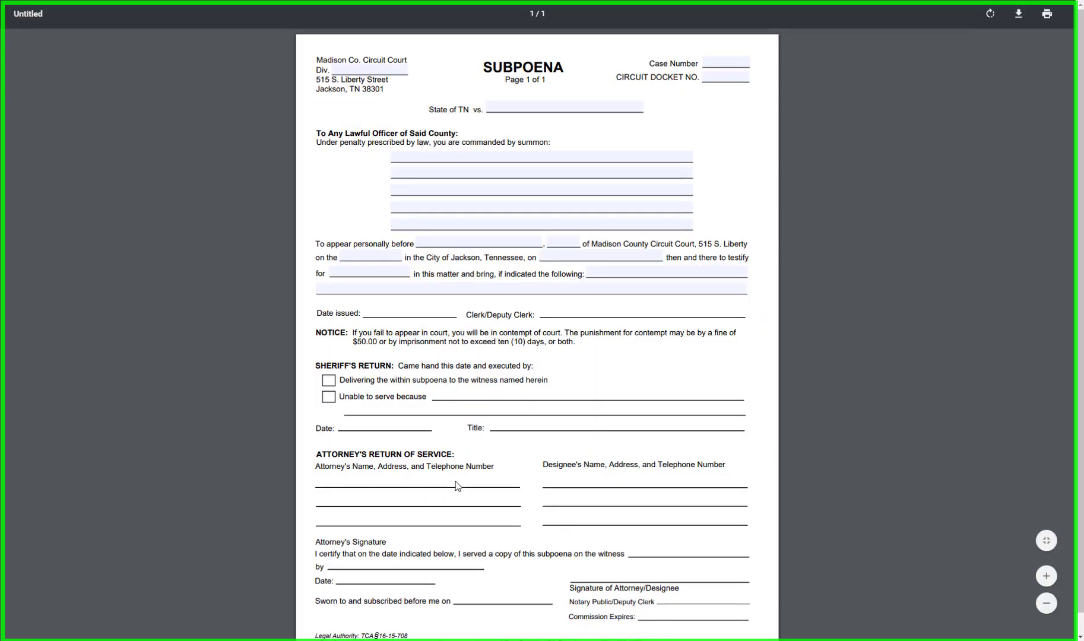
pyautogui.scroll(-1, 498, 505)
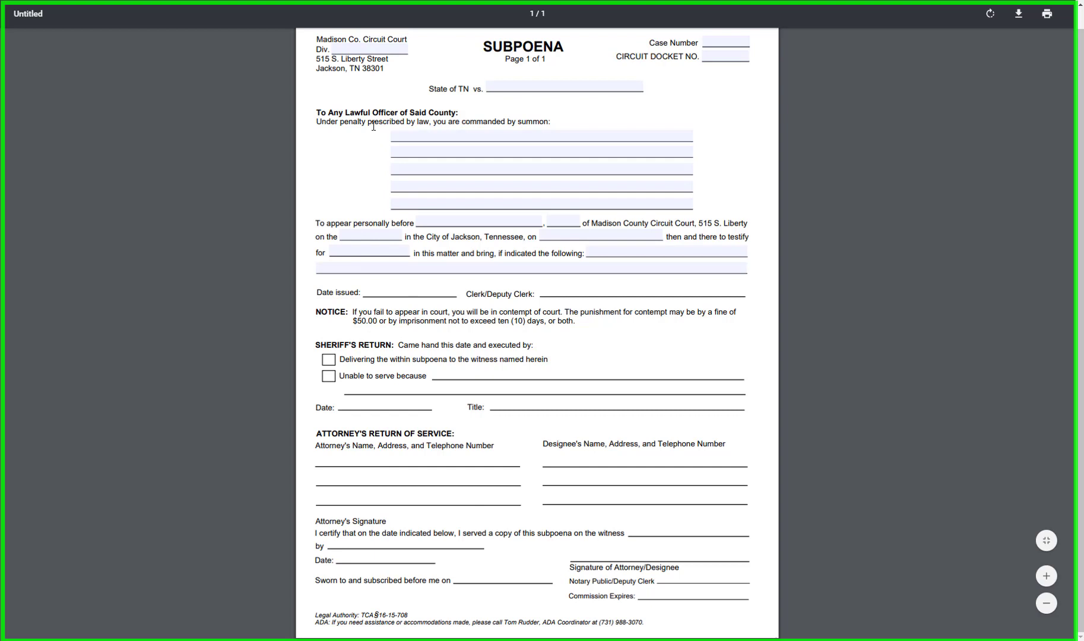
pyautogui.scroll(1, 386, 131)
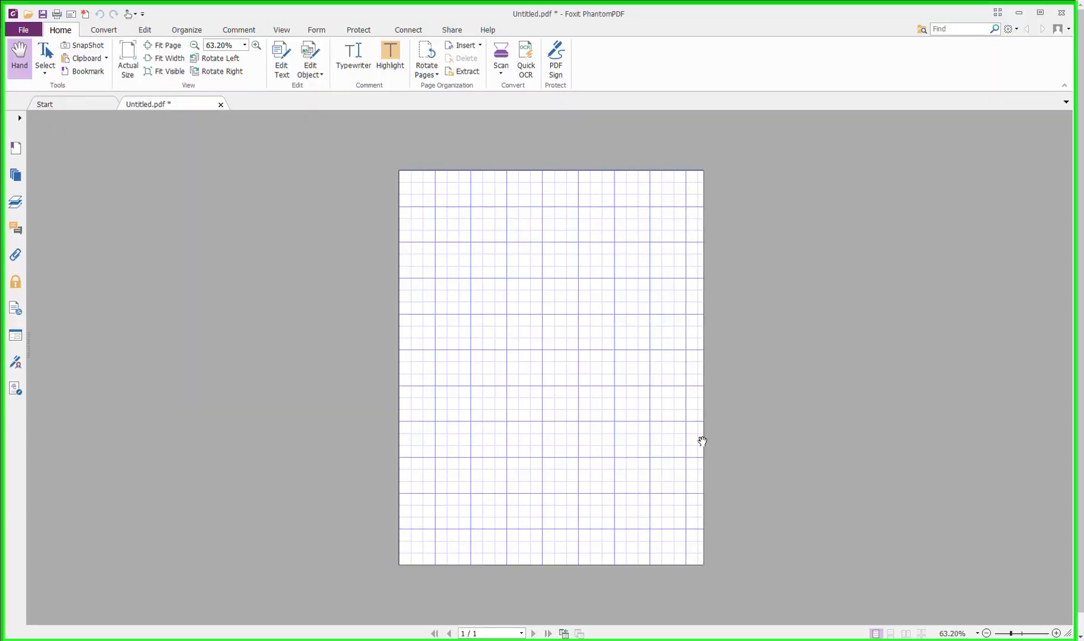
pyautogui.click(1056, 634)
pyautogui.click(1056, 633)
pyautogui.click(1056, 633)
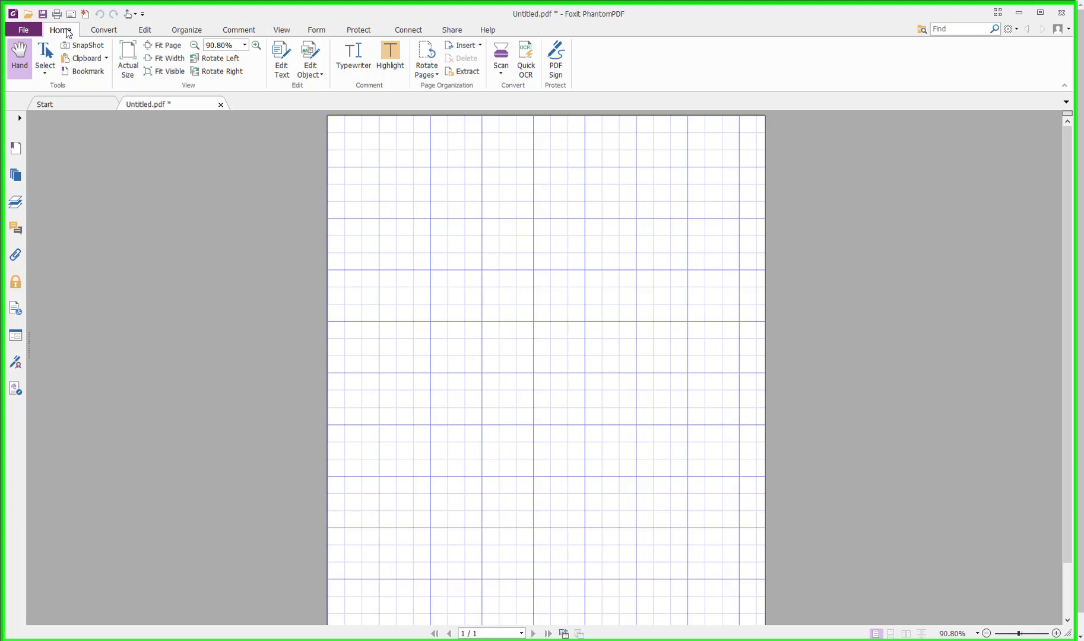
pyautogui.click(146, 31)
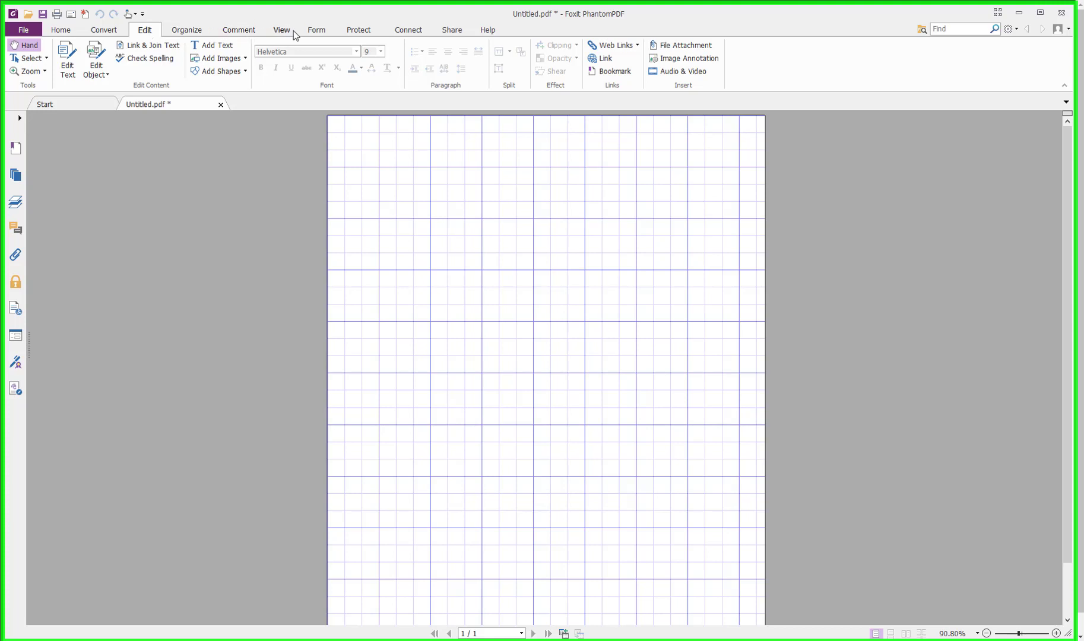
pyautogui.click(315, 33)
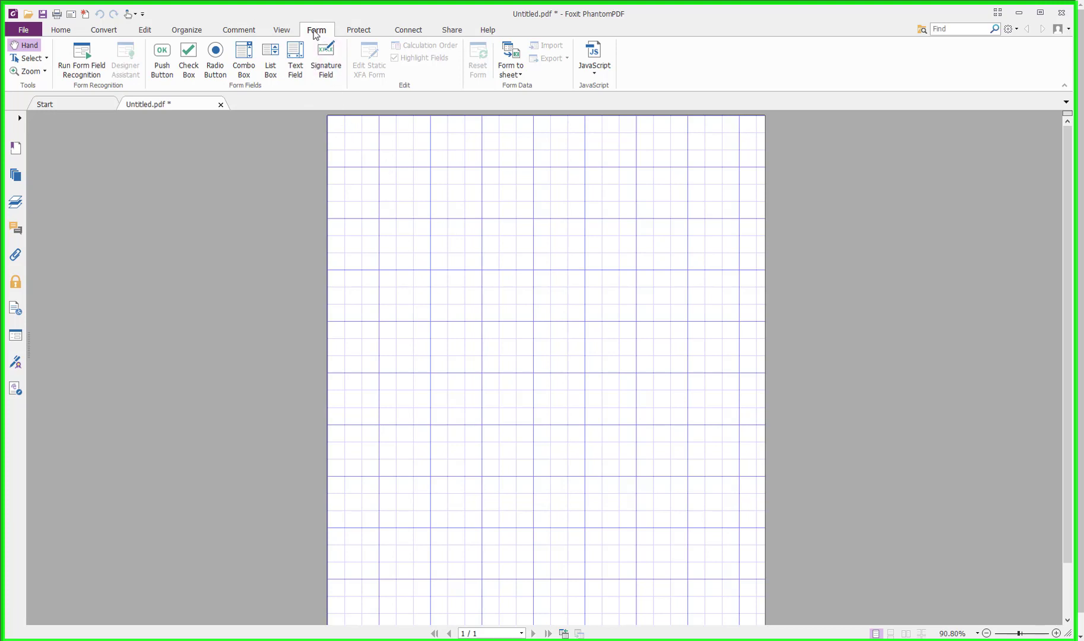
pyautogui.click(299, 68)
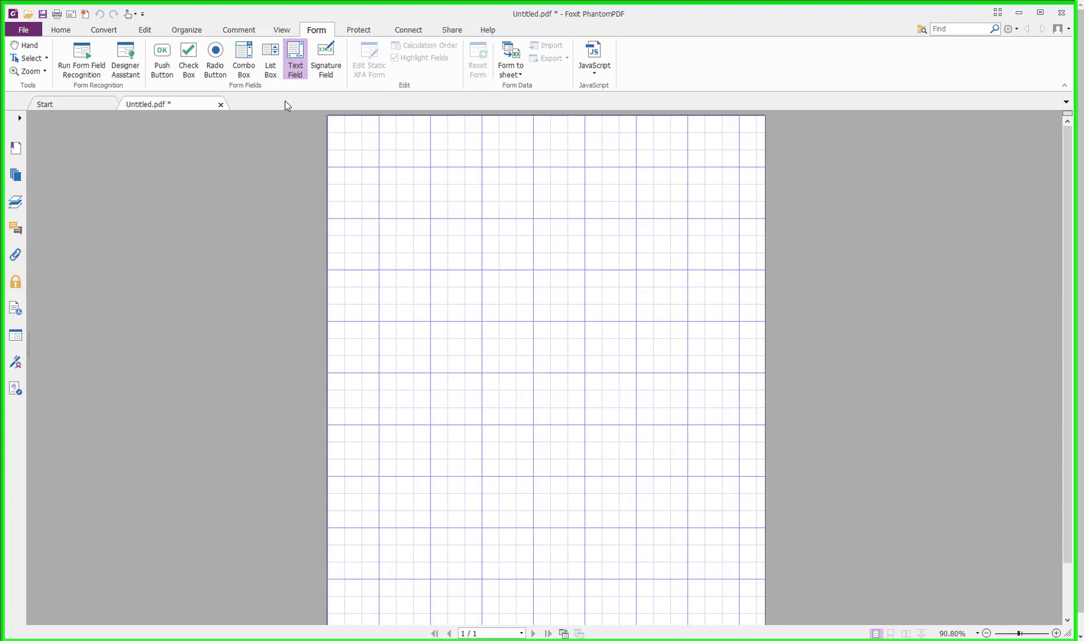
# Add the text "STATE OF TENNESSEE" near the top of the blank page
pyautogui.click(149, 31)
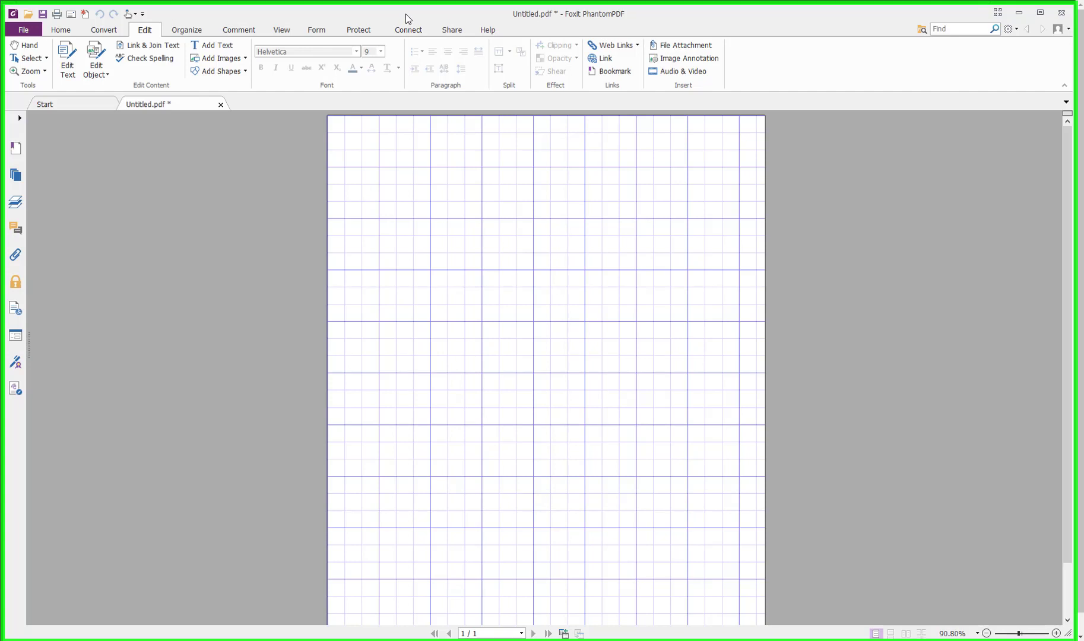
pyautogui.click(209, 49)
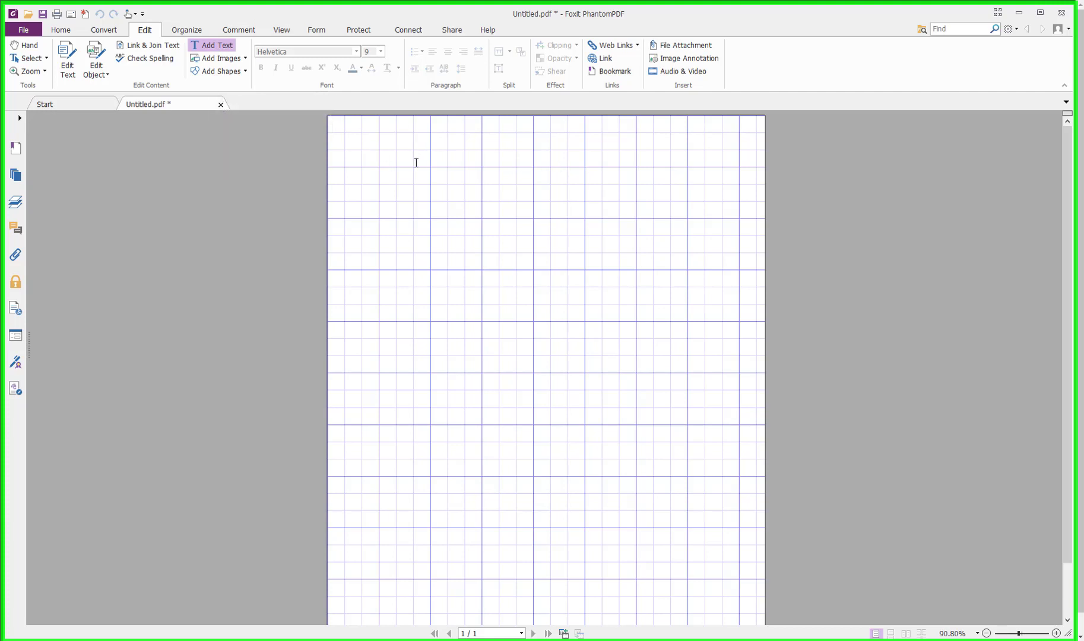
pyautogui.click(1056, 633)
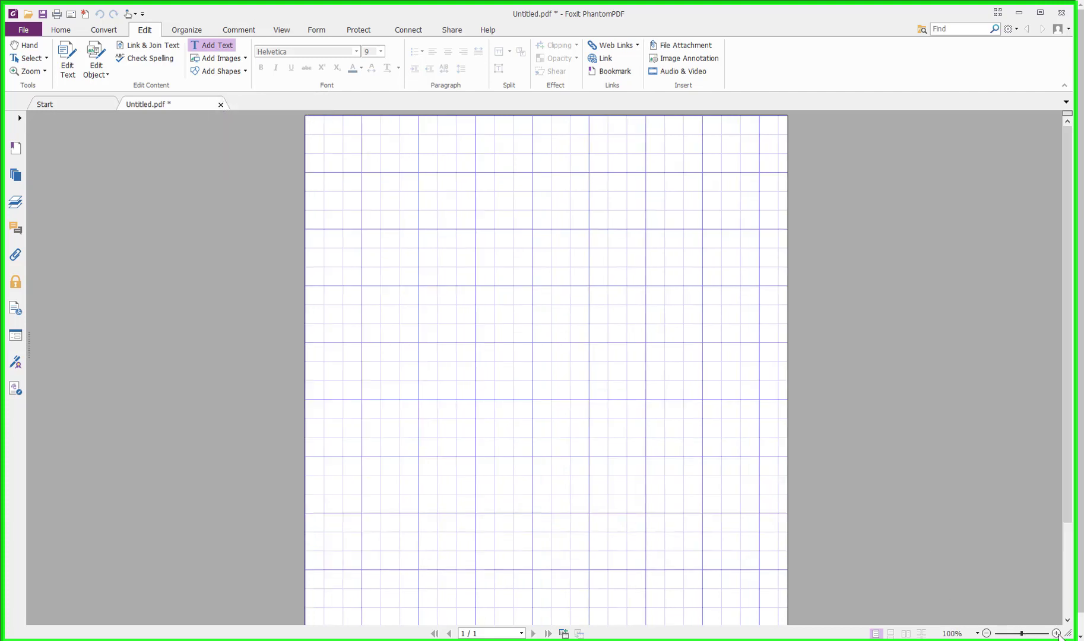
pyautogui.click(1056, 633)
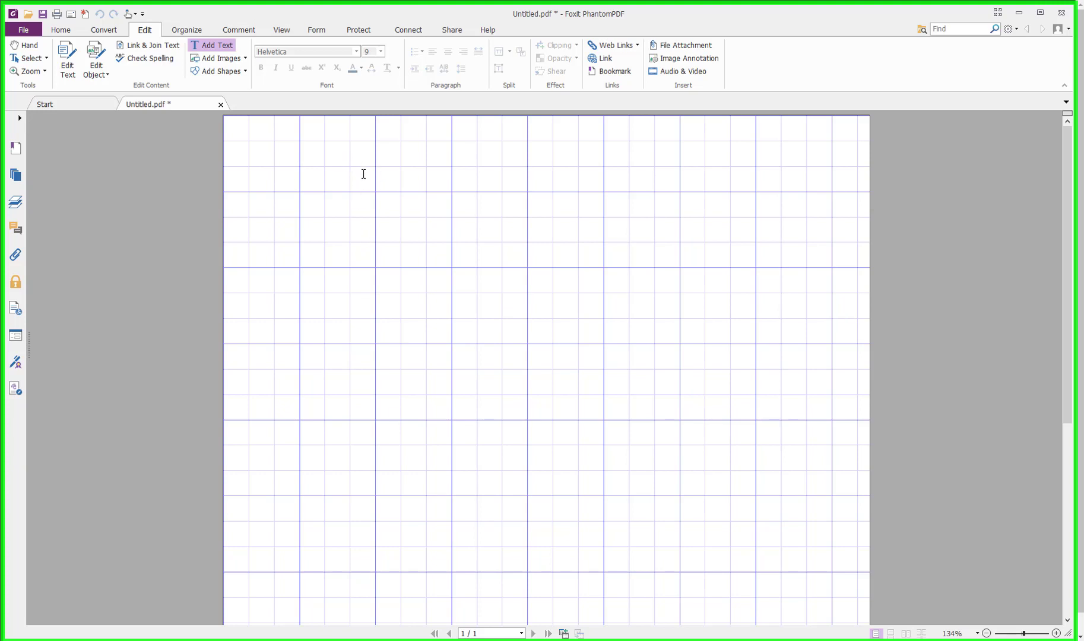
pyautogui.click(343, 159)
pyautogui.click(219, 47)
pyautogui.click(390, 155)
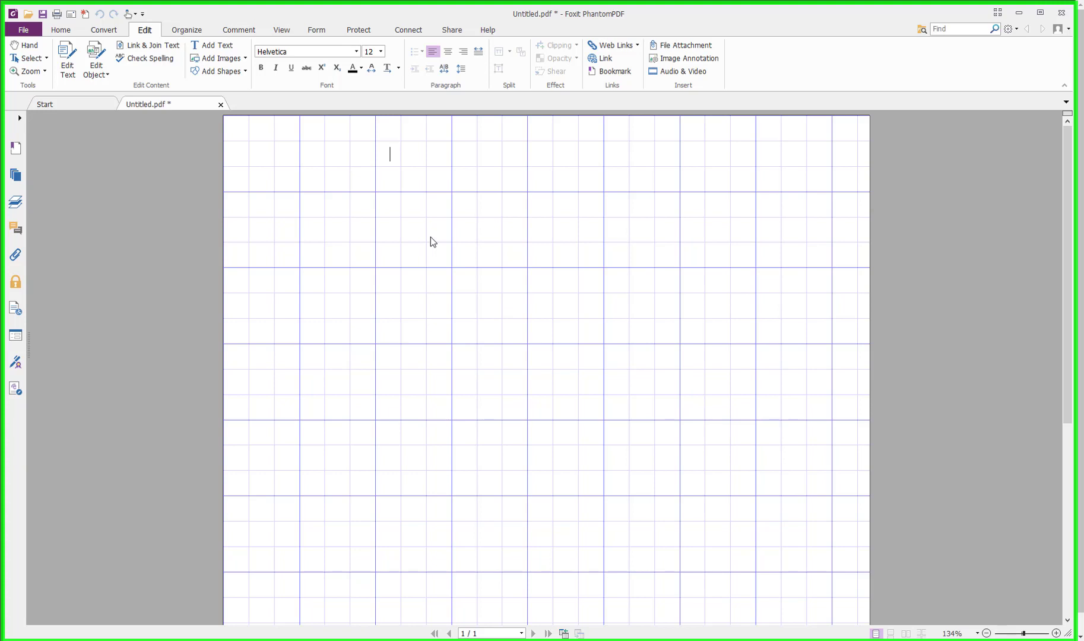
pyautogui.write('STATE OF T')
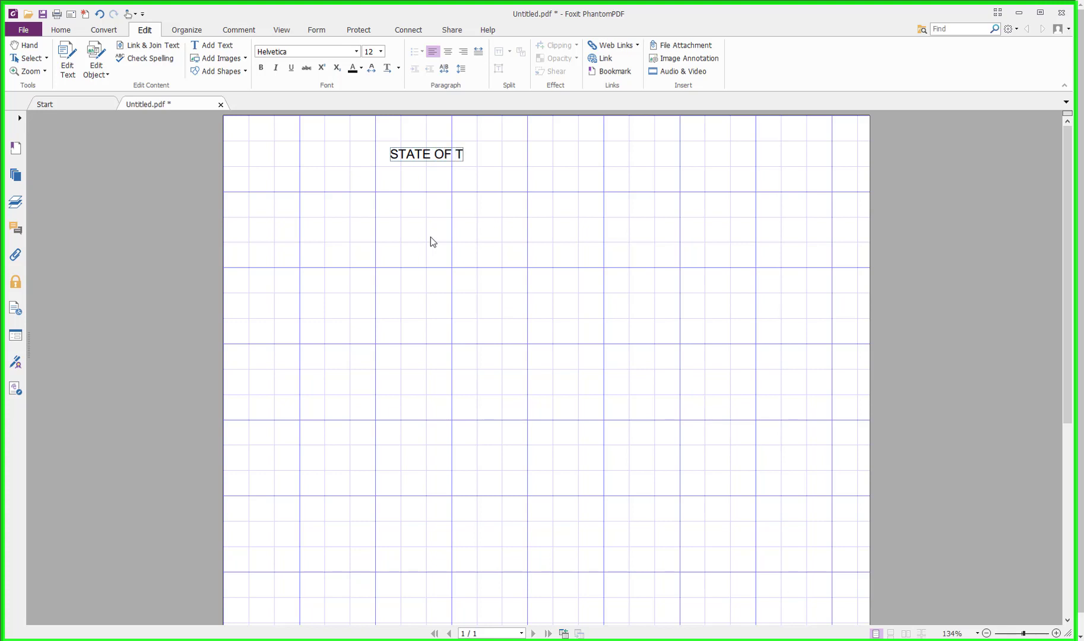
pyautogui.write('ENNESSEE')
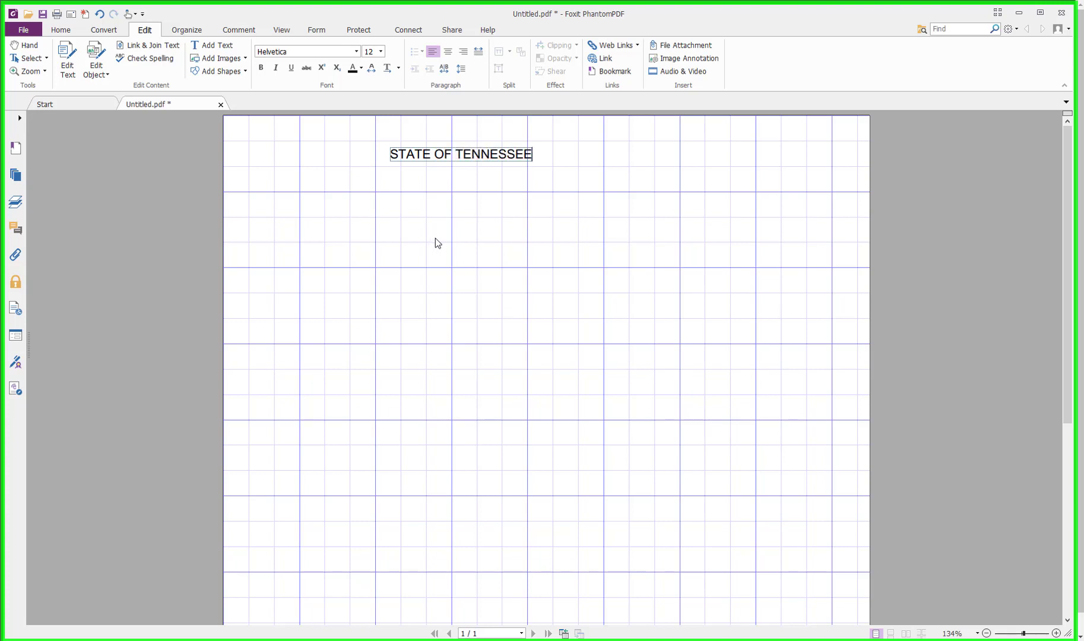
pyautogui.click(431, 238)
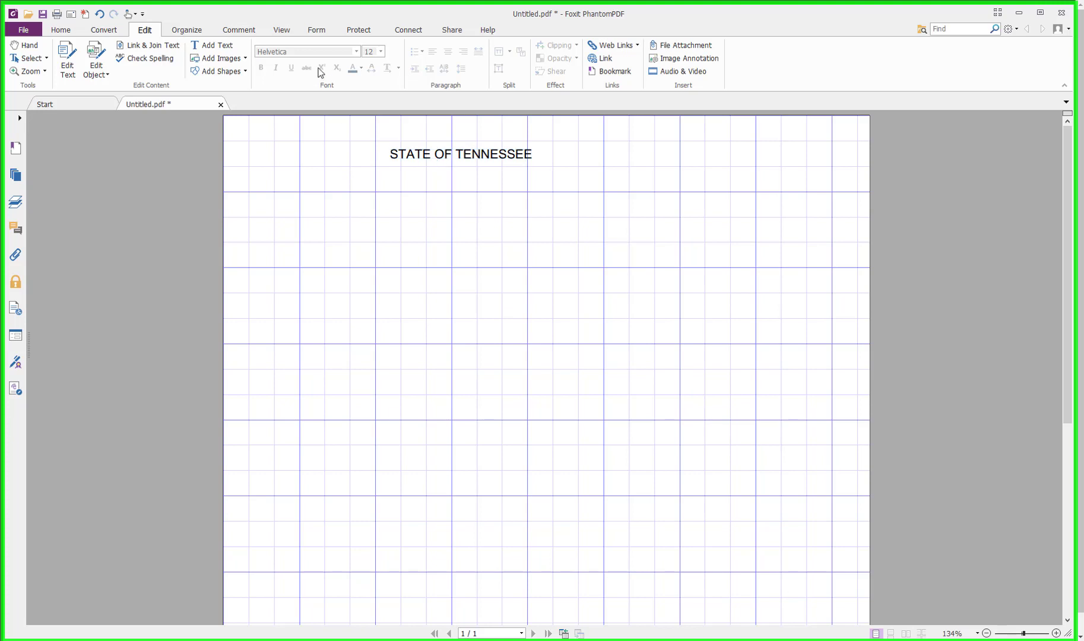
# Move the "STATE OF TENNESSEE" text toward the horizontal middle of the page, within the first inch from the top
pyautogui.moveTo(478, 159); pyautogui.dragTo(540, 181)
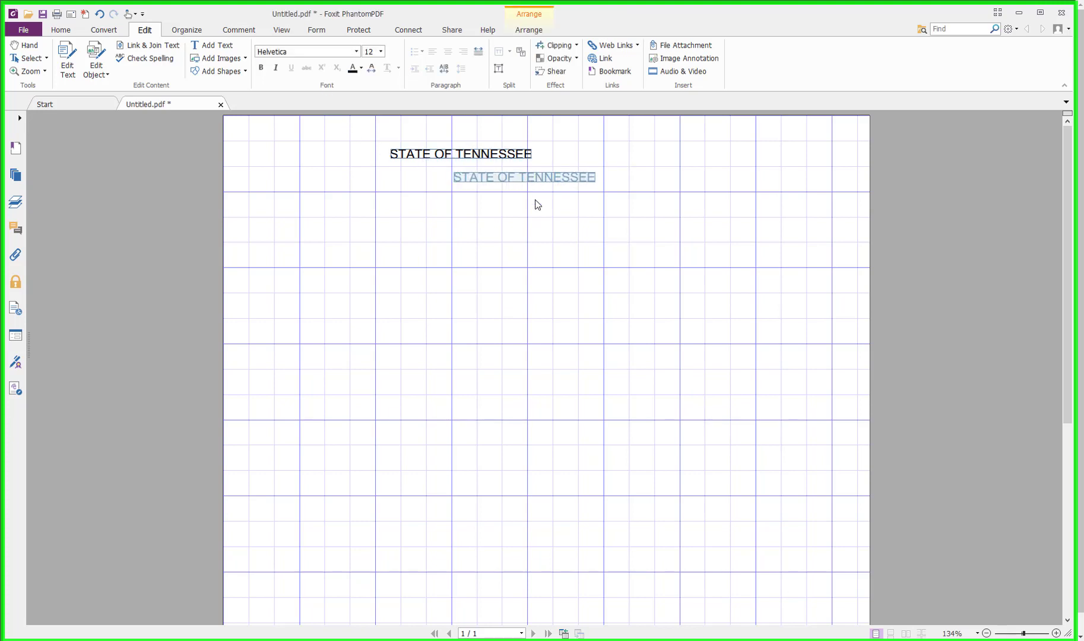
pyautogui.click(486, 232)
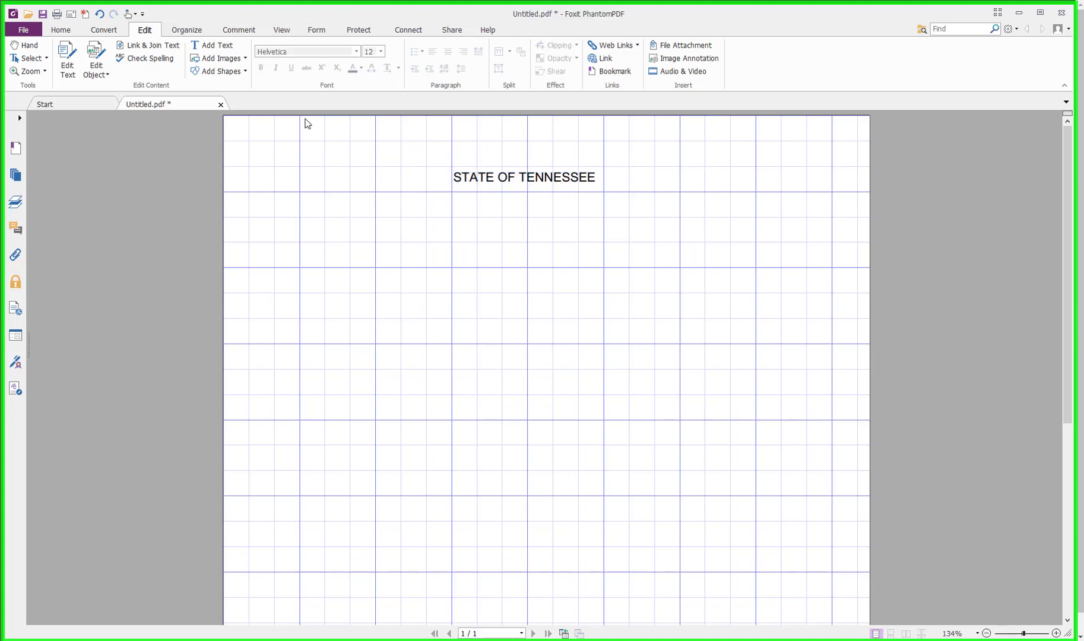
pyautogui.click(71, 57)
pyautogui.moveTo(526, 178)
pyautogui.mouseDown()
pyautogui.moveTo(499, 177)
pyautogui.moveTo(517, 141)
pyautogui.moveTo(538, 166)
pyautogui.mouseUp()
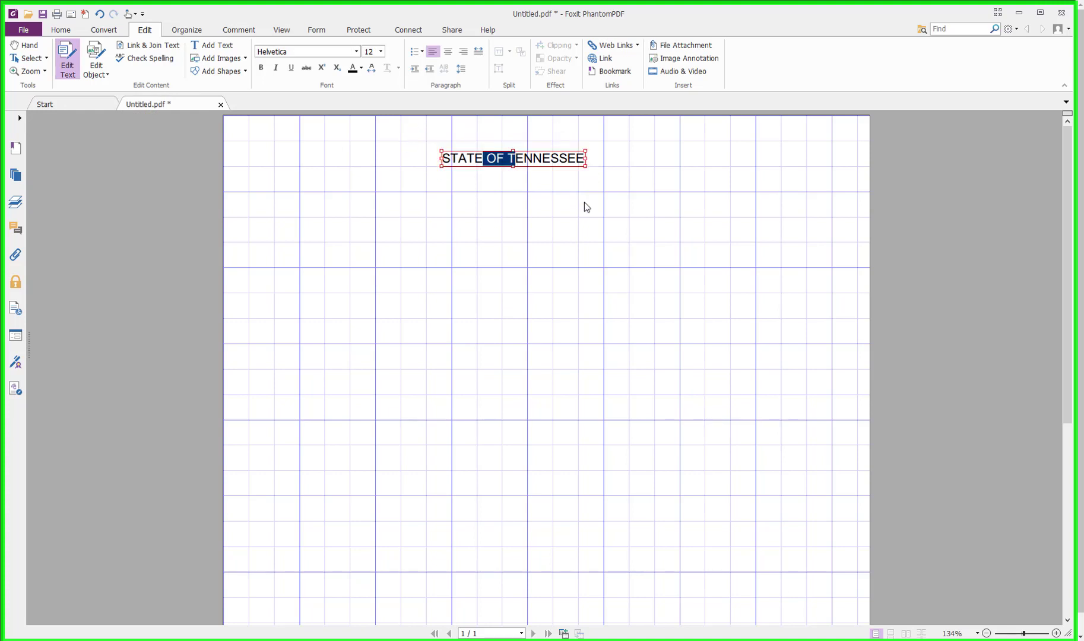
# Change the font of the whole "STATE OF TENNESSEE" heading to Times New Roman
pyautogui.click(478, 161)
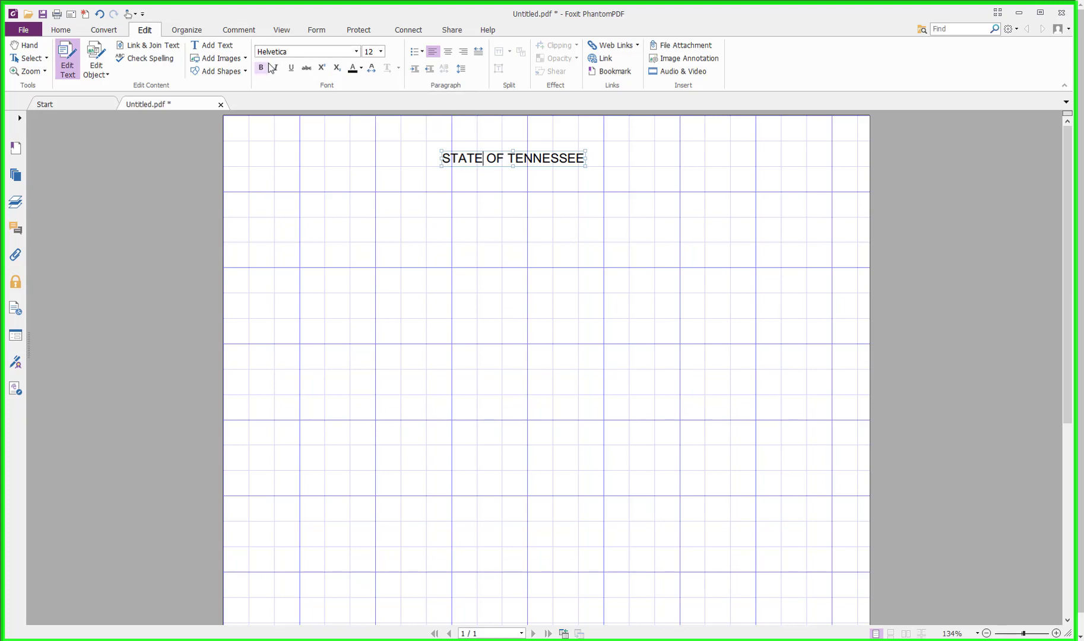
pyautogui.click(497, 160)
pyautogui.hotkey('ctrl', 'a')
pyautogui.click(356, 52)
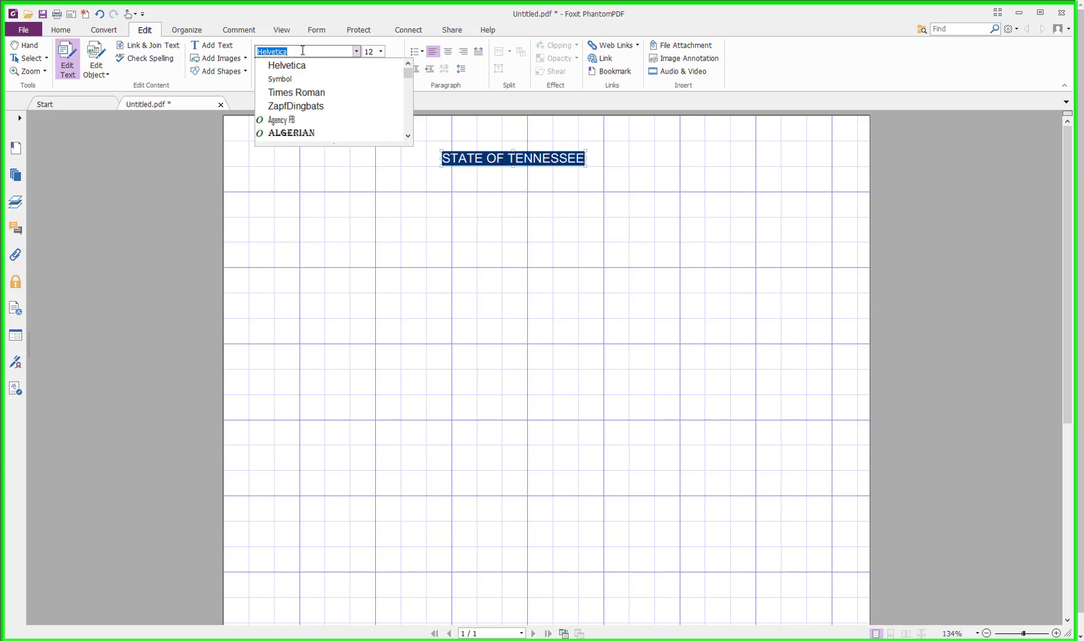
pyautogui.write('Time')
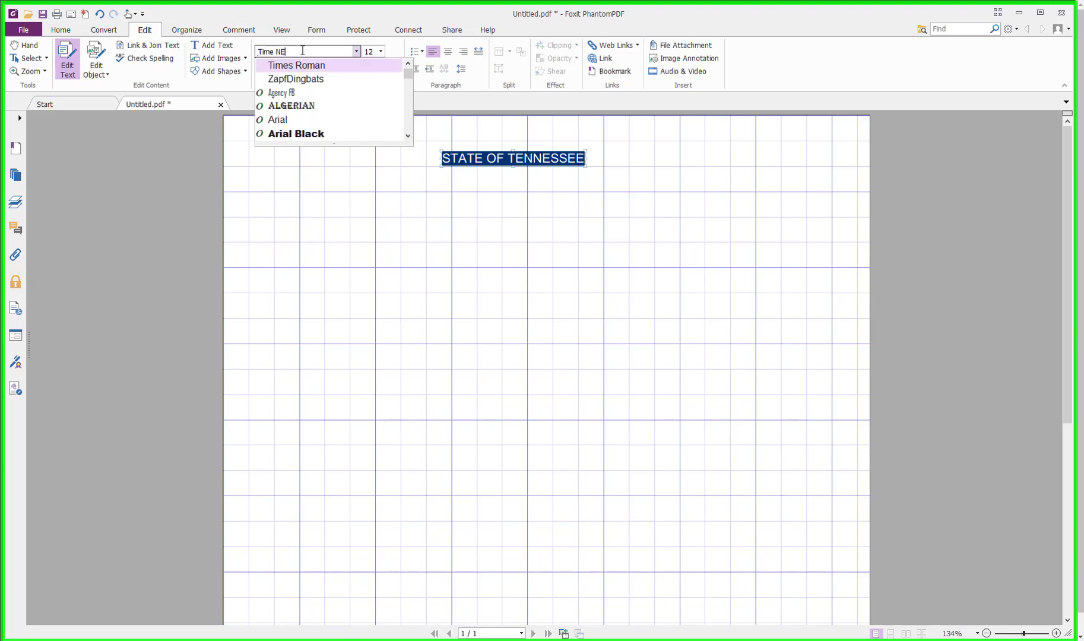
pyautogui.write('s N')
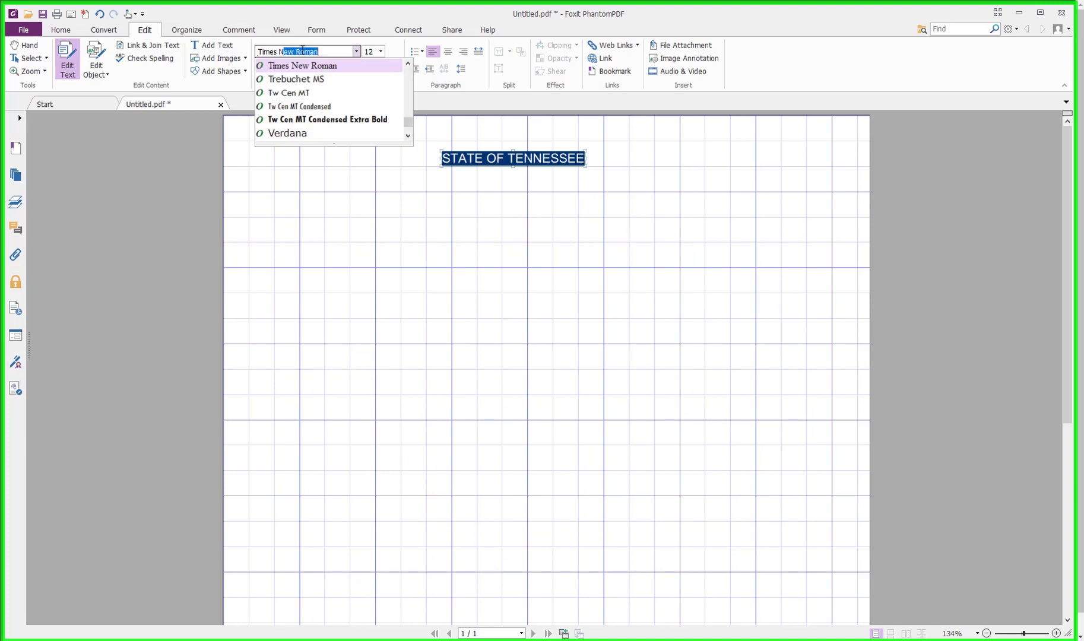
pyautogui.press('Return')
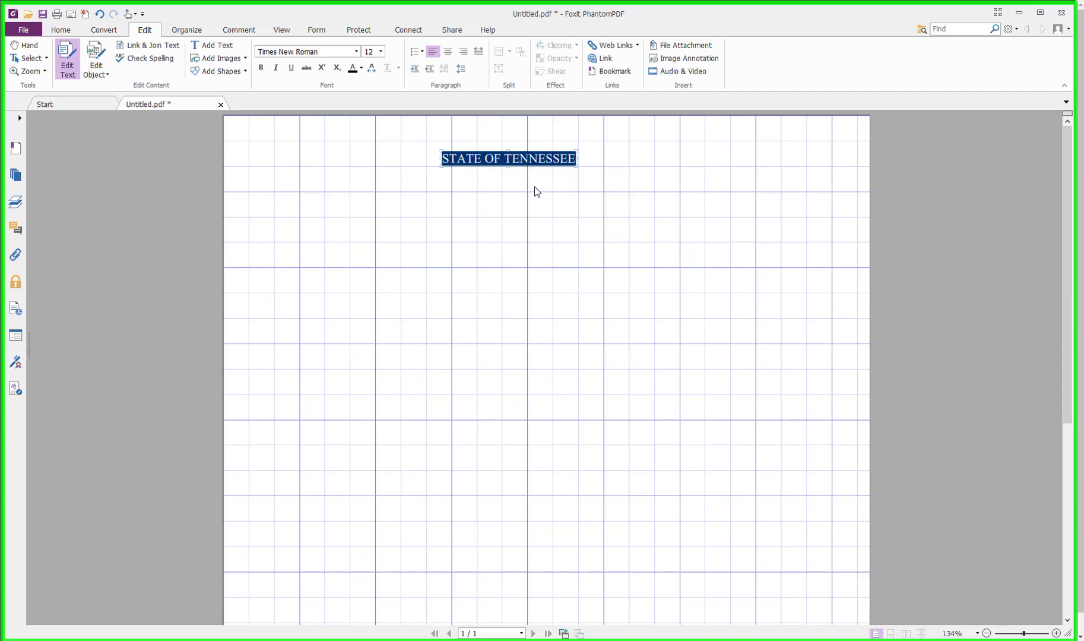
pyautogui.click(340, 320)
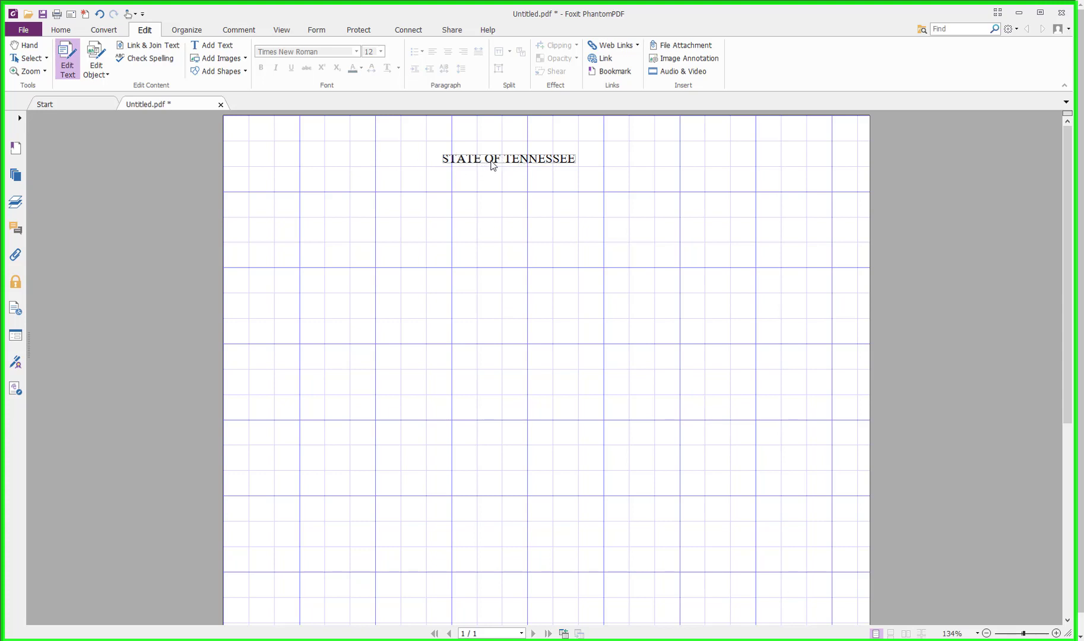
# Set the font size of the whole "STATE OF TENNESSEE" heading to 22
pyautogui.click(536, 159)
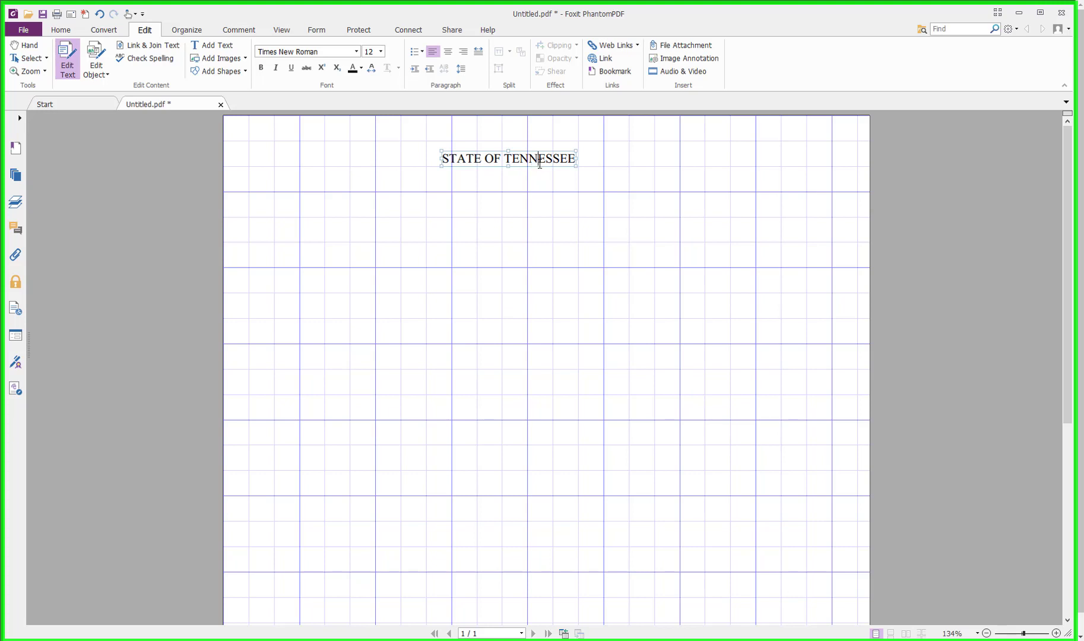
pyautogui.hotkey('ctrl', 'a')
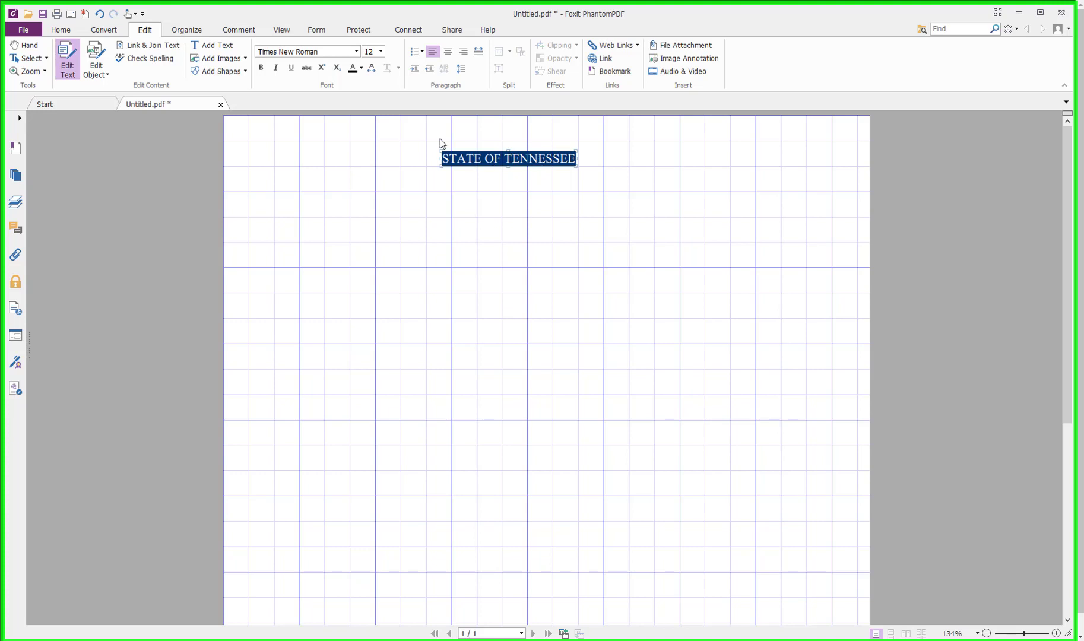
pyautogui.click(381, 52)
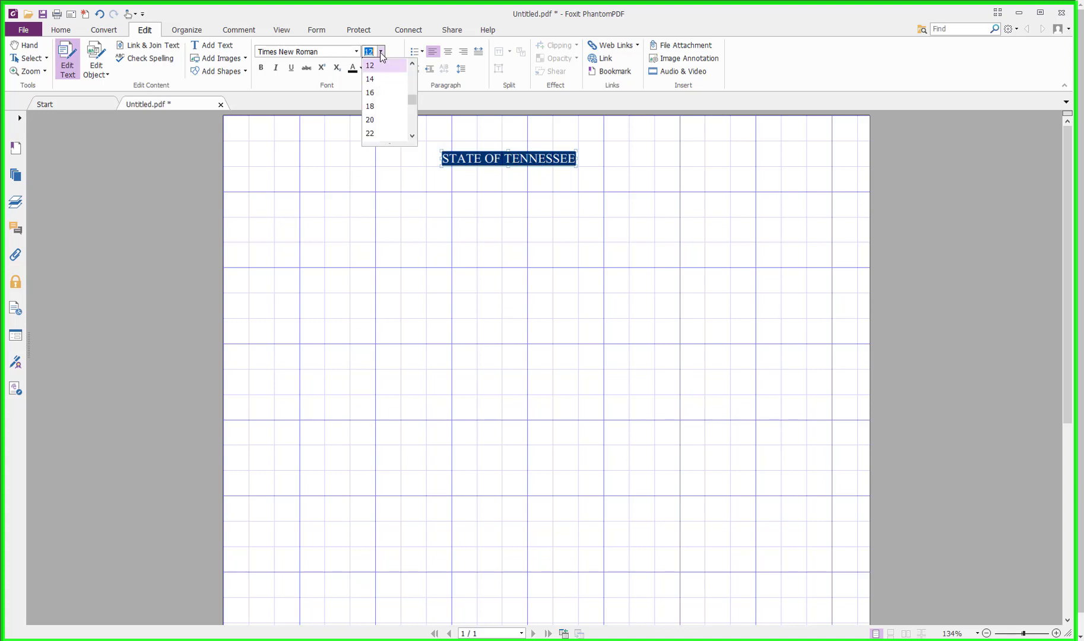
pyautogui.click(377, 133)
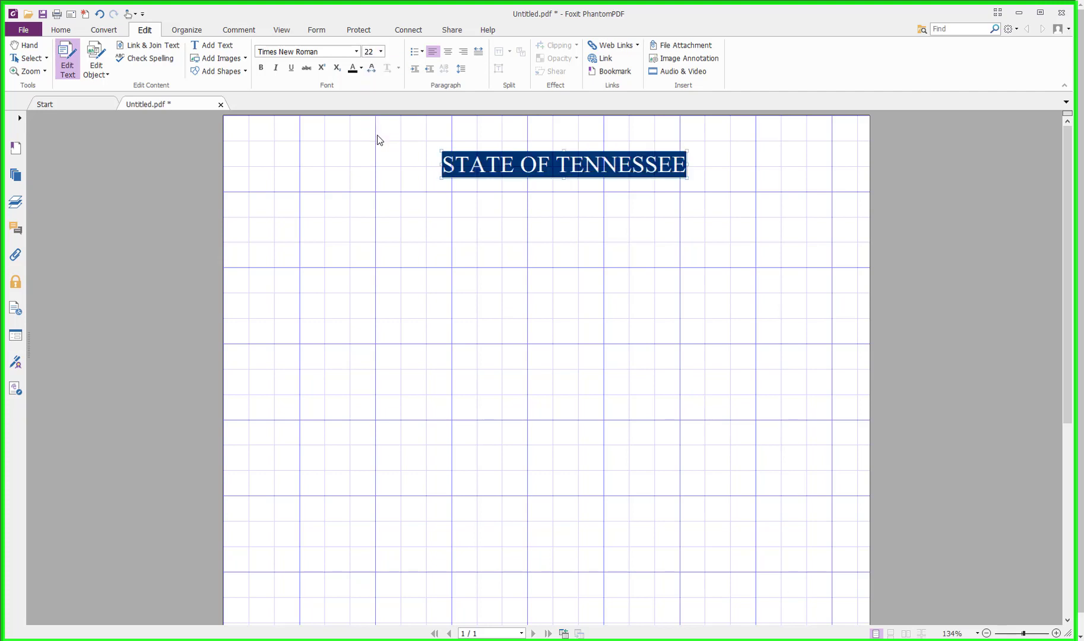
pyautogui.click(590, 221)
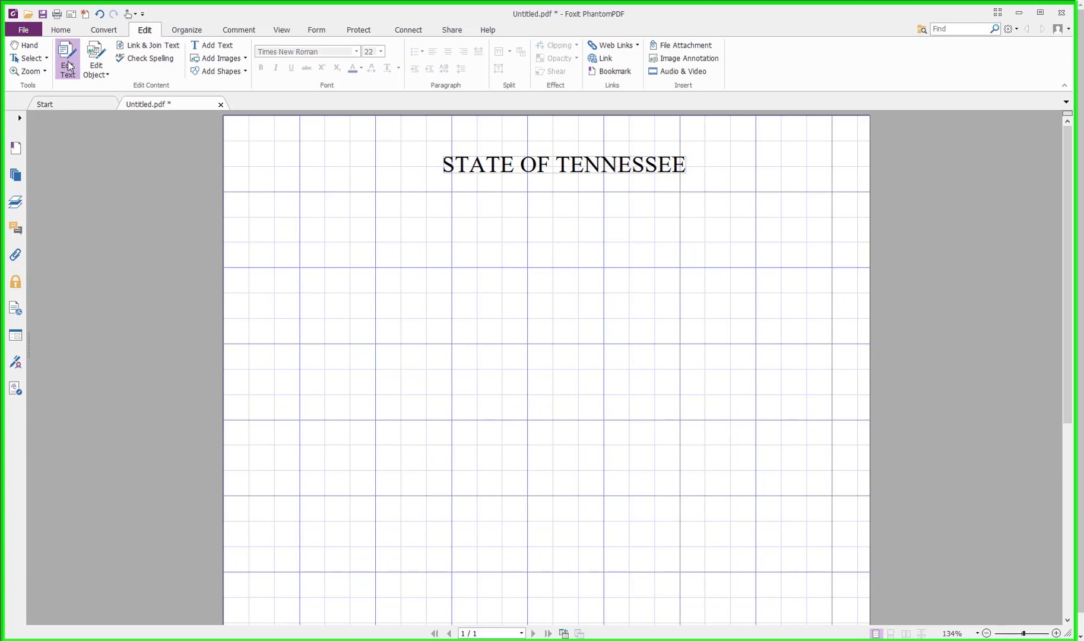
# Display the rulers and center the enlarged heading horizontally at about 4.25 inches near the top of the page
pyautogui.click(518, 166)
pyautogui.moveTo(574, 175); pyautogui.dragTo(549, 177)
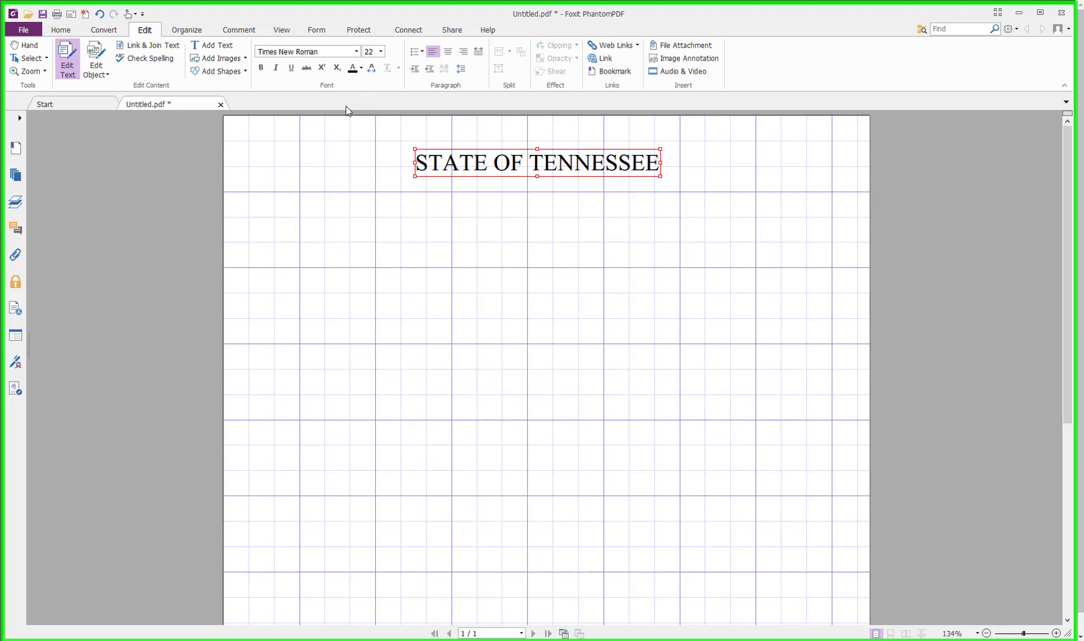
pyautogui.click(282, 31)
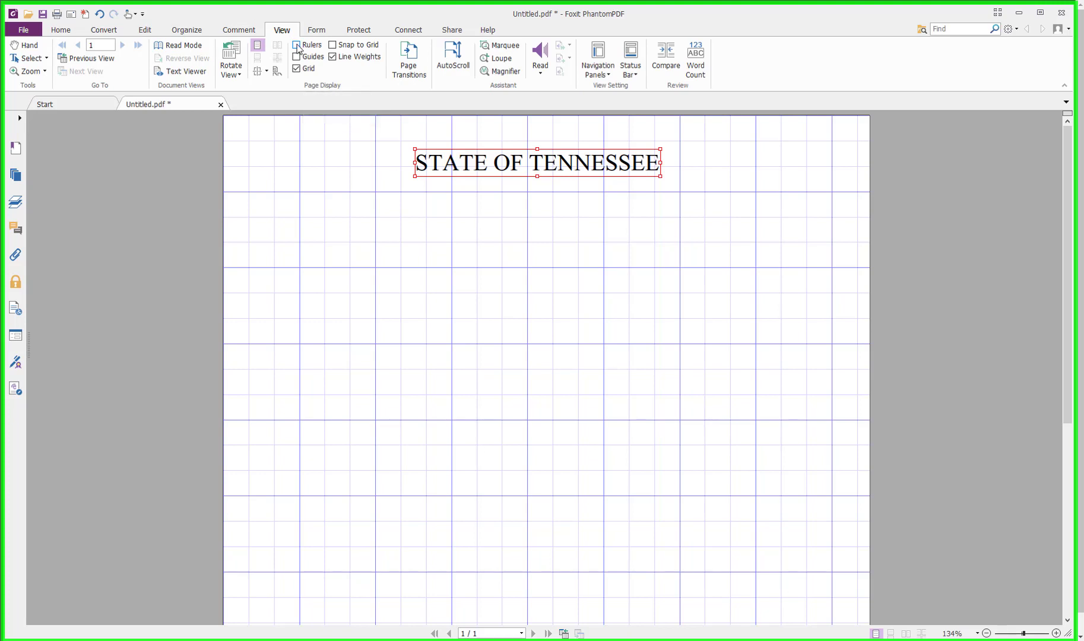
pyautogui.click(296, 45)
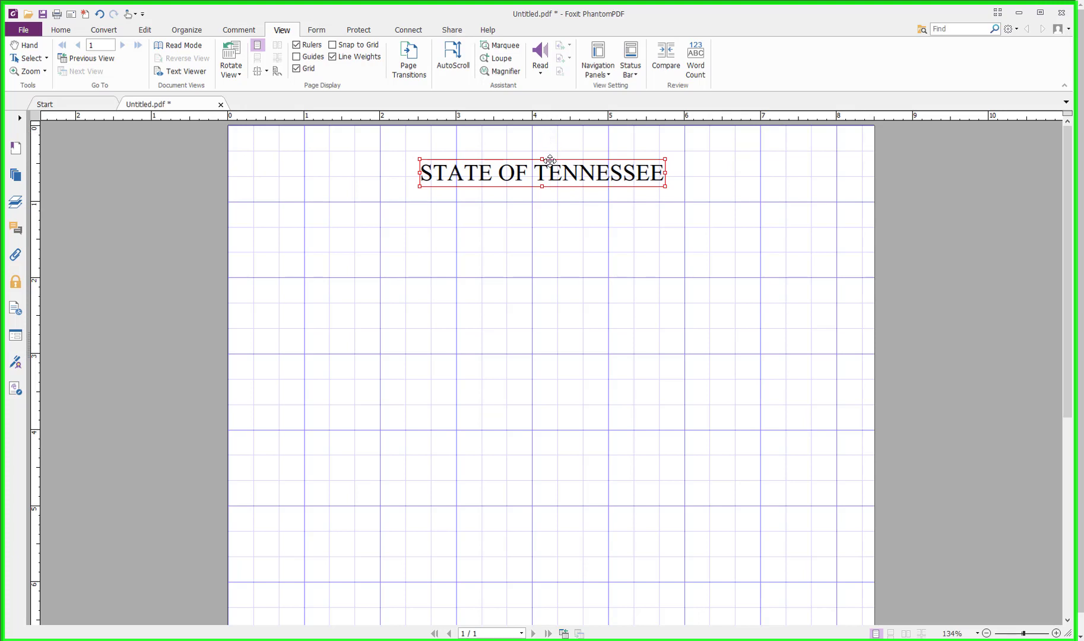
pyautogui.moveTo(550, 159); pyautogui.dragTo(560, 159)
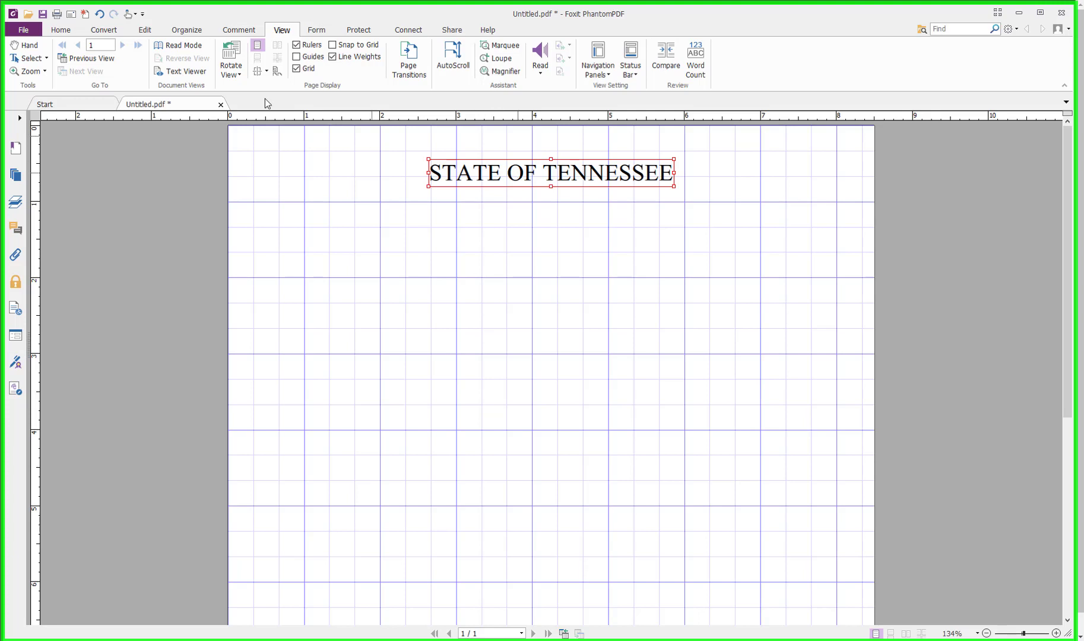
pyautogui.click(145, 30)
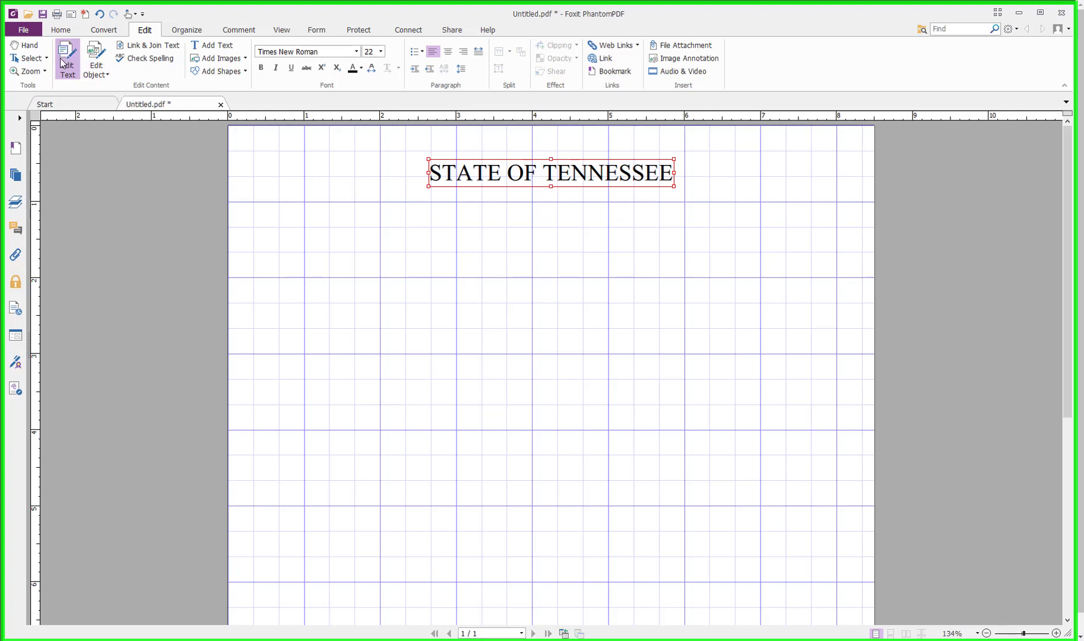
pyautogui.click(96, 54)
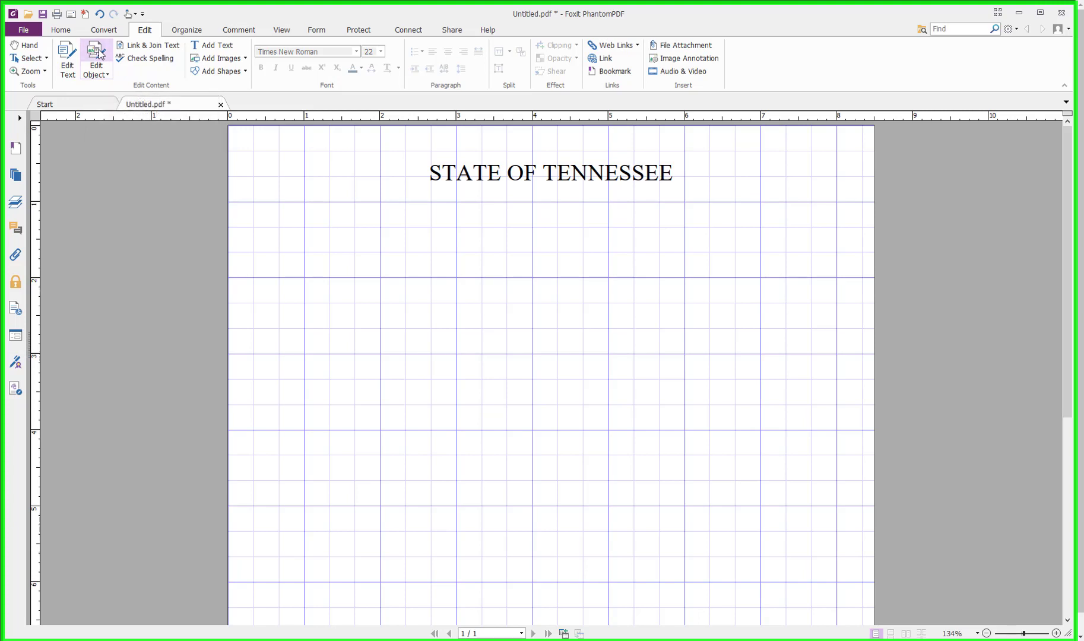
pyautogui.rightClick(522, 176)
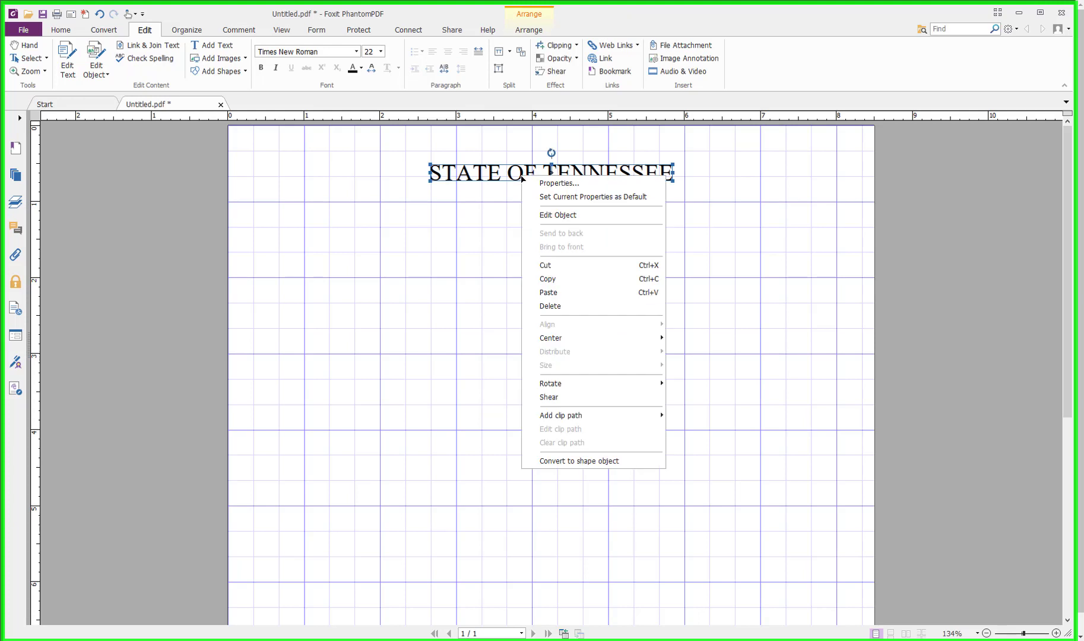
pyautogui.click(356, 223)
pyautogui.click(71, 63)
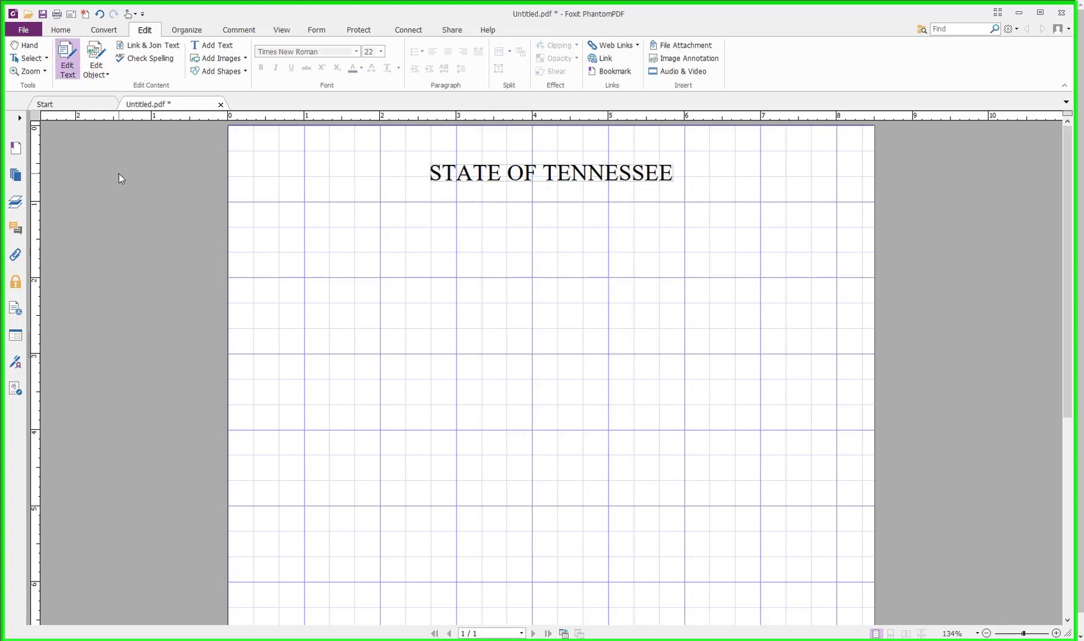
pyautogui.rightClick(491, 181)
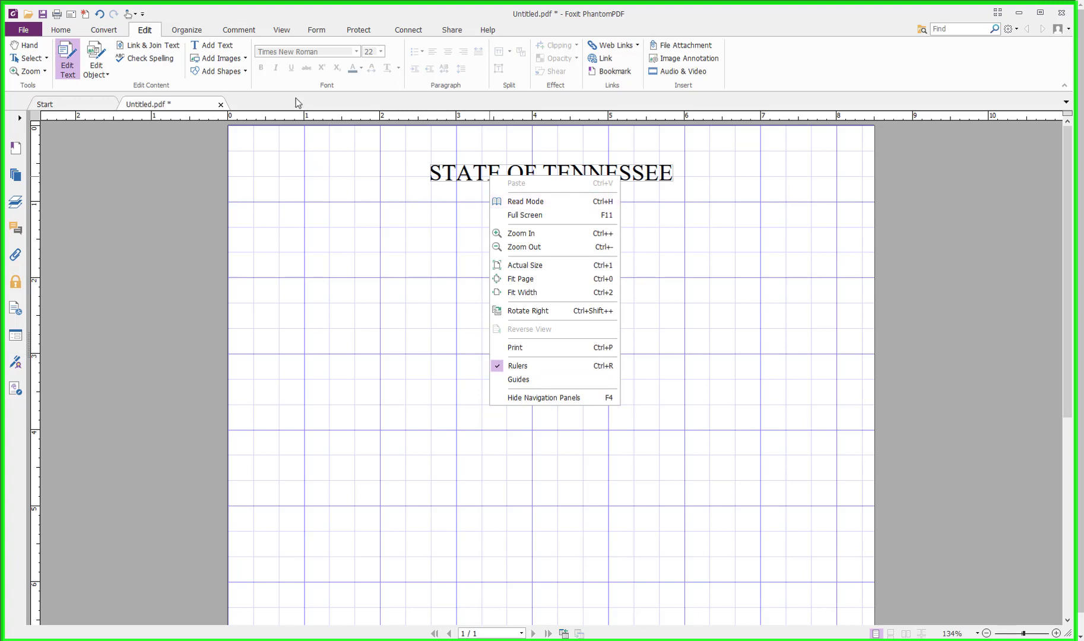
# Duplicate the "STATE OF TENNESSEE" heading and place the copy below it, starting about 0.65 inch from the page's left edge
pyautogui.click(99, 54)
pyautogui.click(99, 54)
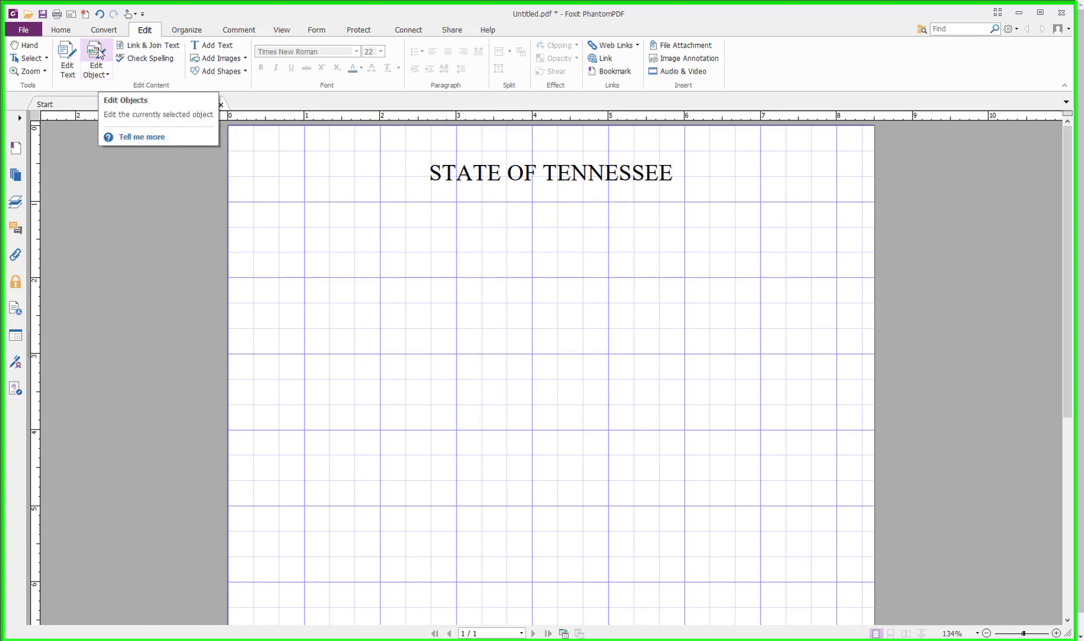
pyautogui.click(529, 179)
pyautogui.rightClick(529, 180)
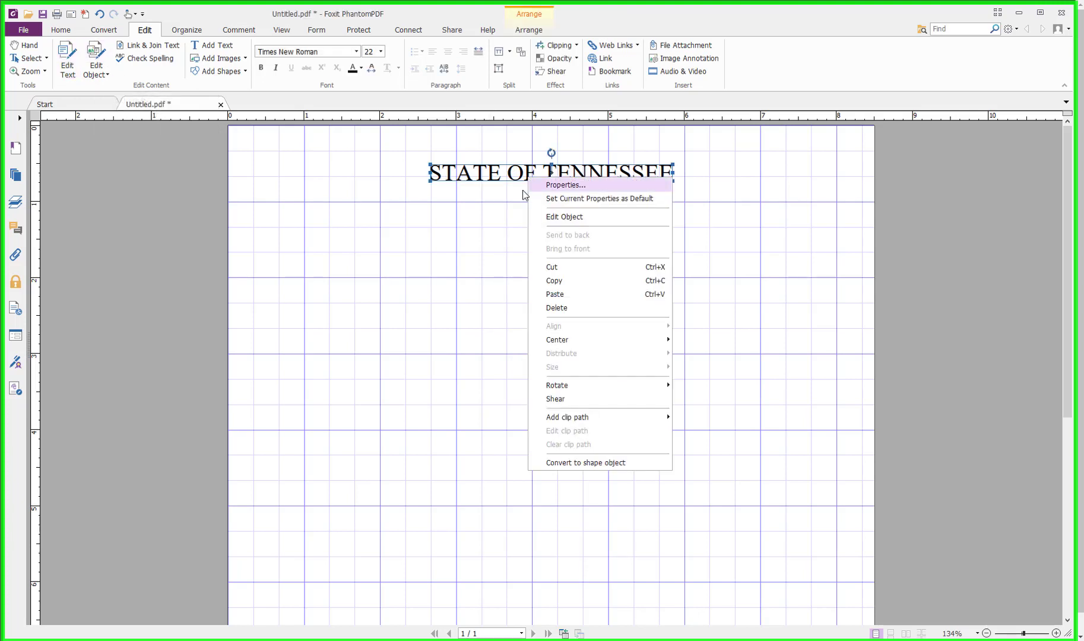
pyautogui.click(547, 284)
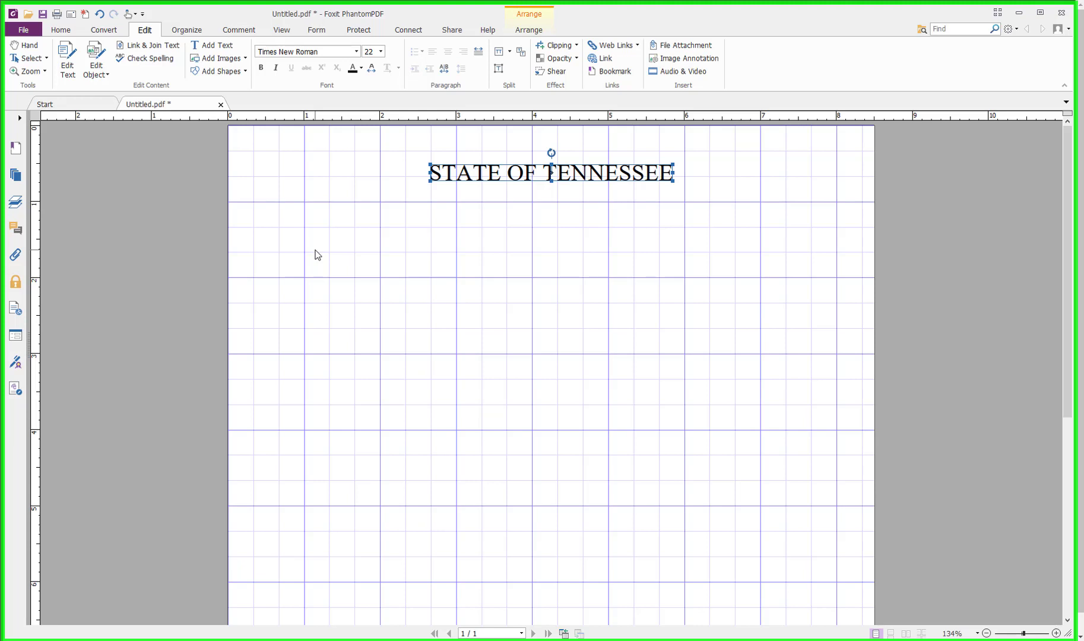
pyautogui.hotkey('ctrl', 'v')
pyautogui.moveTo(579, 200); pyautogui.dragTo(423, 228)
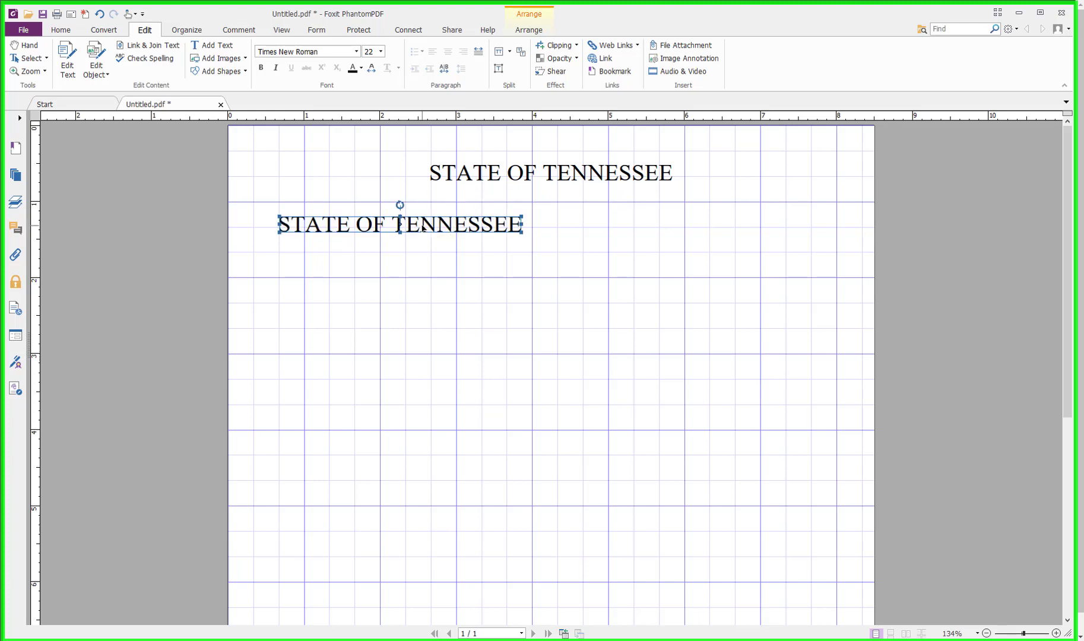
# Set the font size of the whole lower "STATE OF TENNESSEE" copy to 12
pyautogui.doubleClick(423, 228)
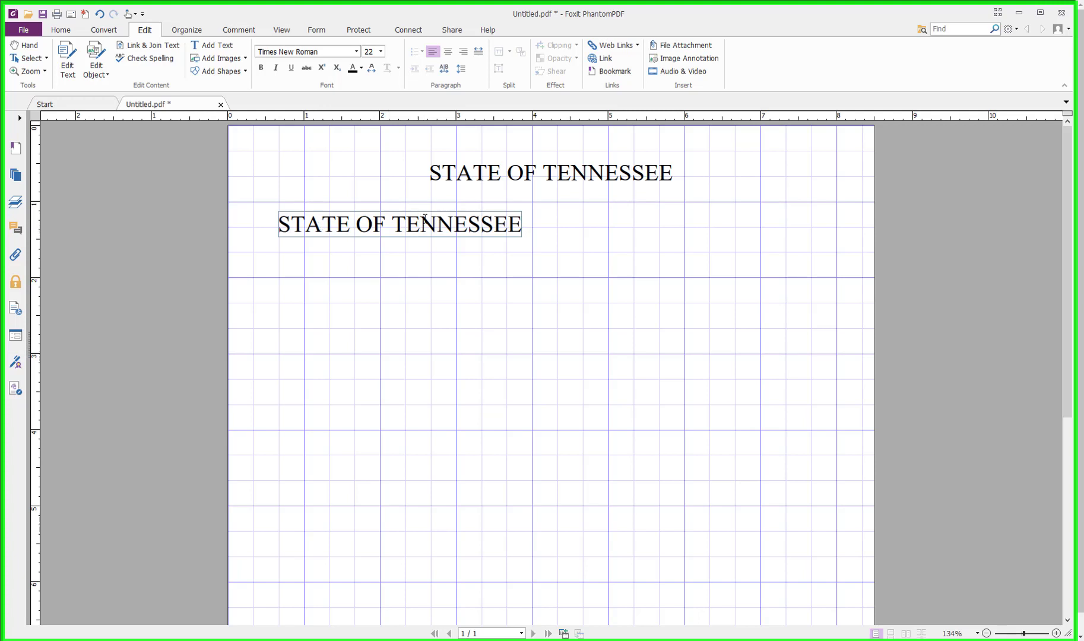
pyautogui.hotkey('ctrl', 'a')
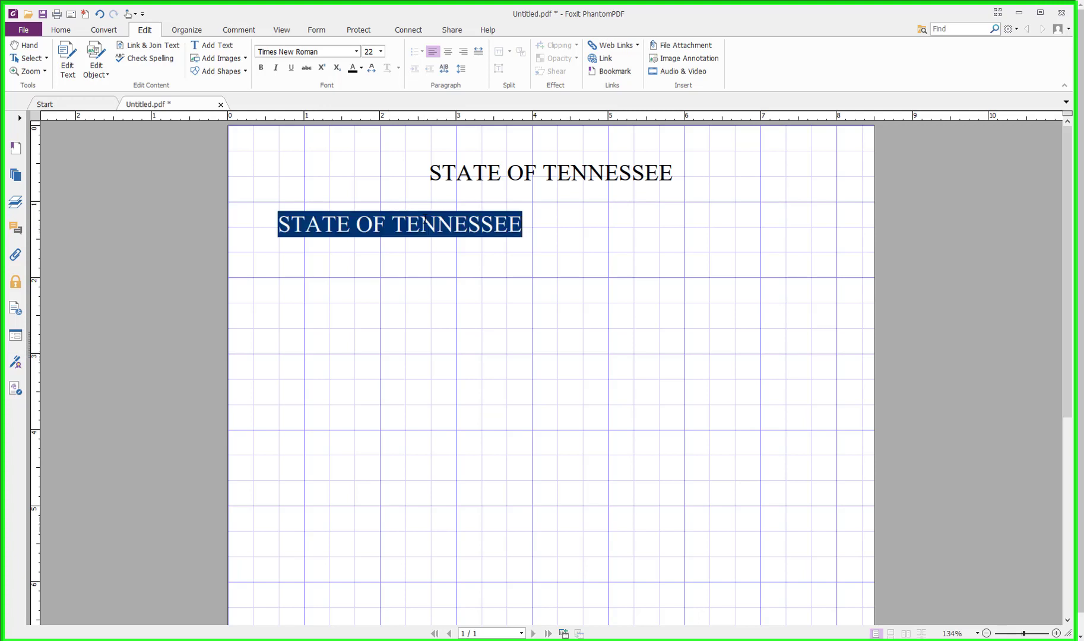
pyautogui.click(375, 51)
pyautogui.write('12')
pyautogui.press('Return')
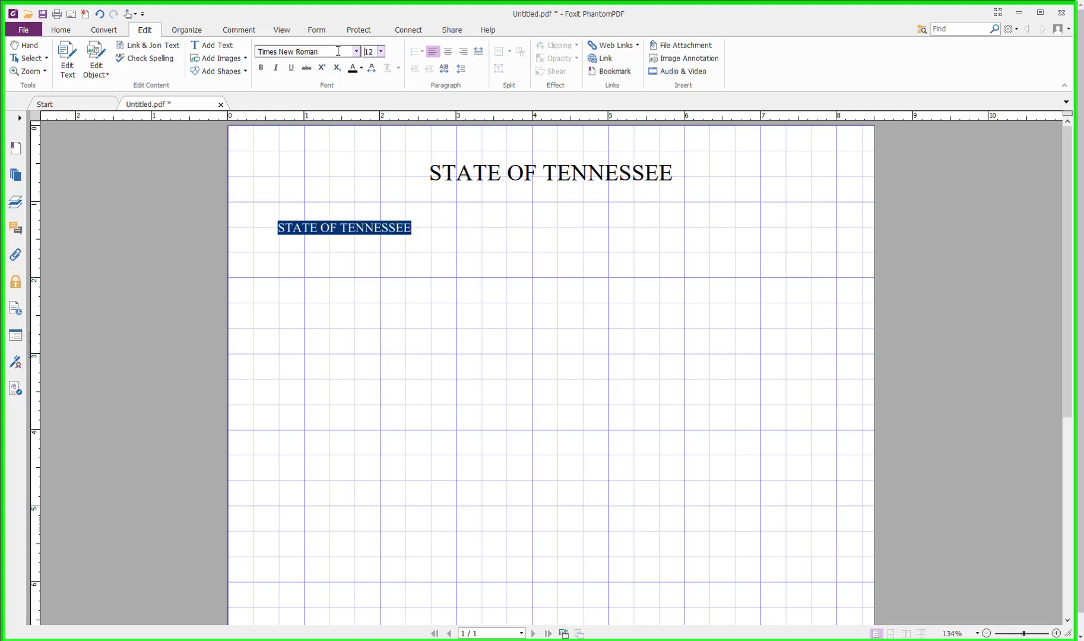
# Replace the whole text of the lower "STATE OF TENNESSEE" copy with "In the"
pyautogui.click(375, 228)
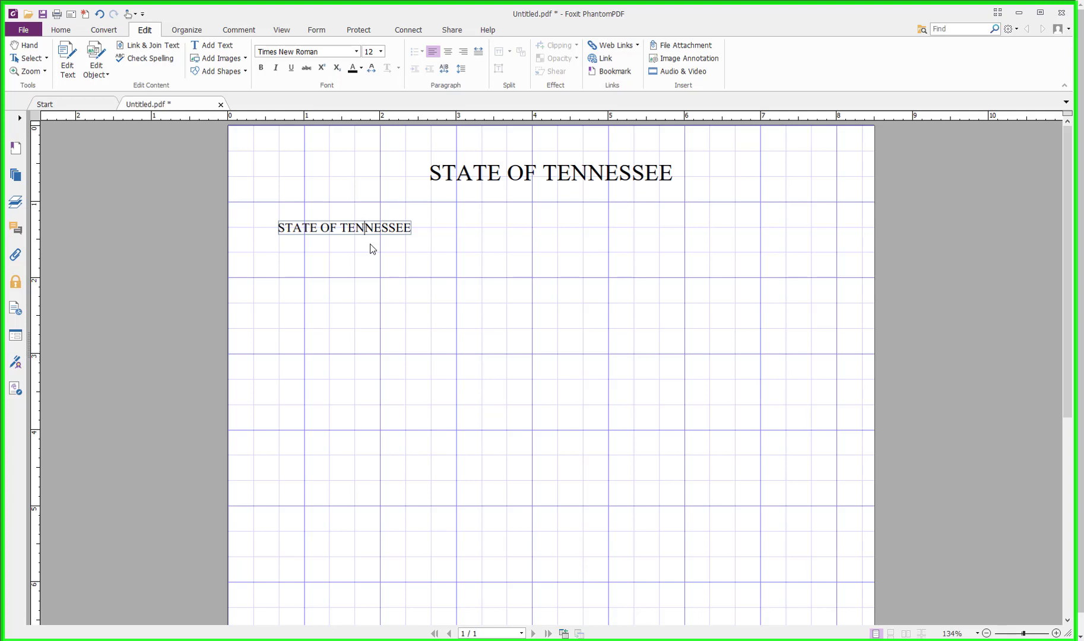
pyautogui.hotkey('ctrl', 'a')
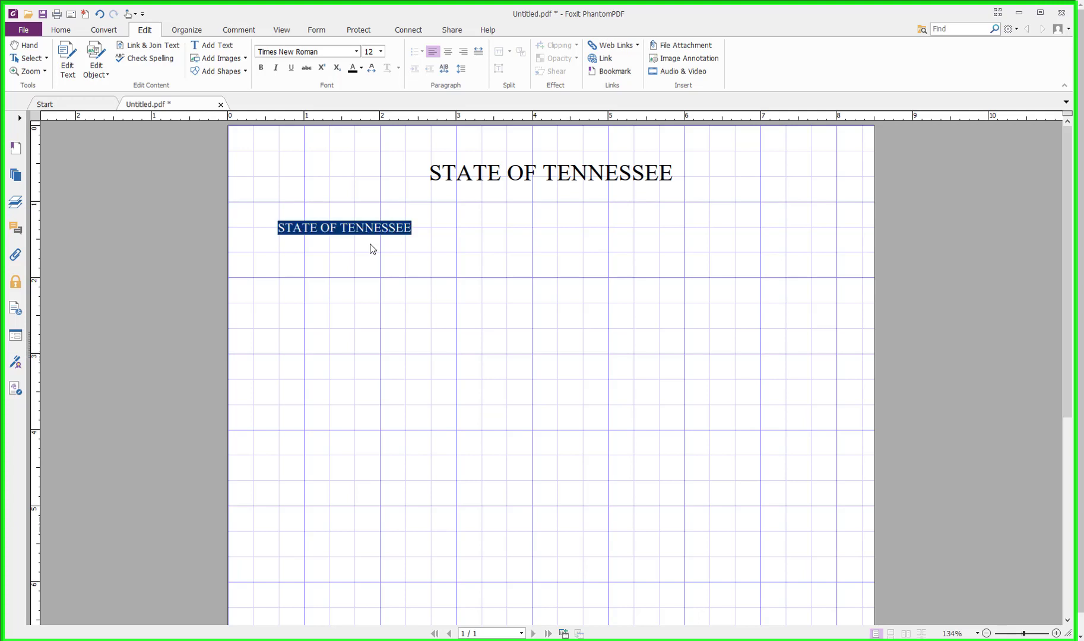
pyautogui.write('In the')
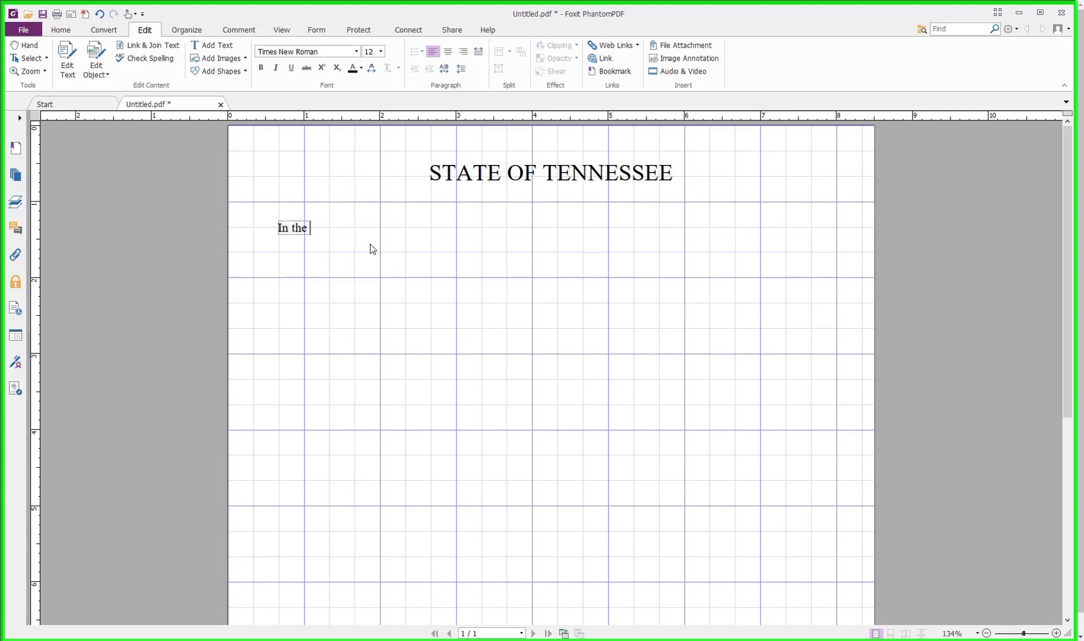
pyautogui.click(295, 253)
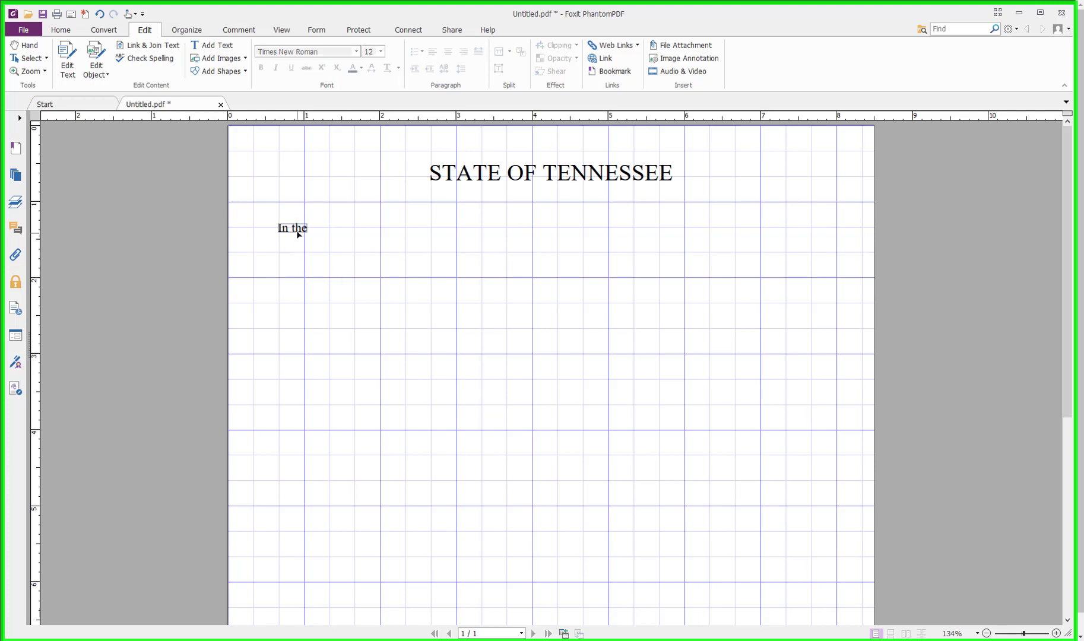
# Move the "In the" text up to just below the 1-inch grid line, keeping it near the left margin
pyautogui.click(299, 235)
pyautogui.moveTo(291, 232); pyautogui.dragTo(291, 210)
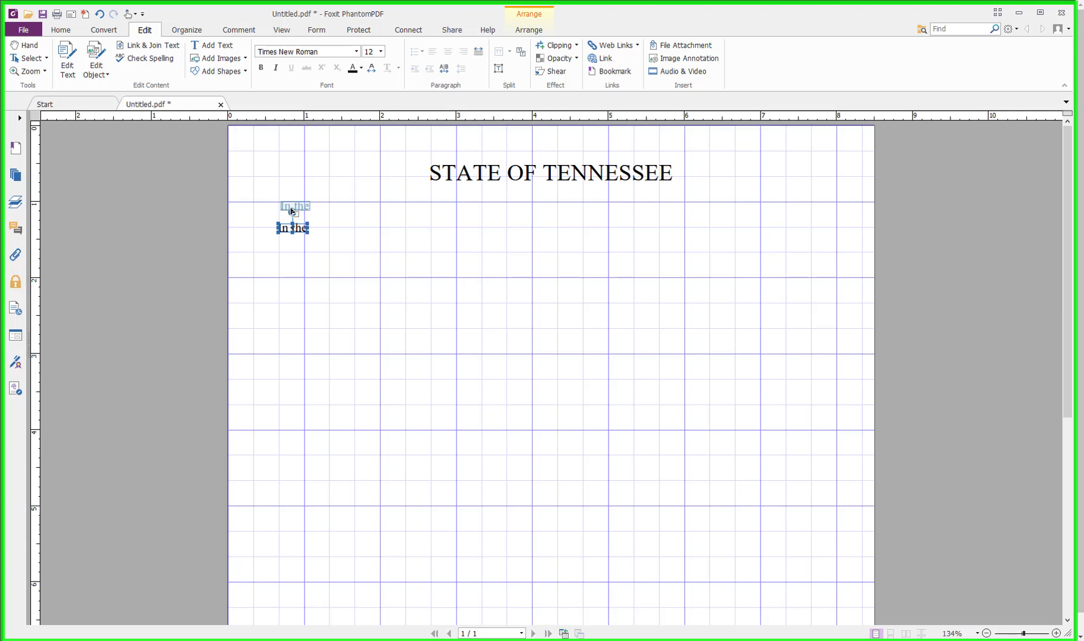
pyautogui.moveTo(291, 210); pyautogui.dragTo(292, 212)
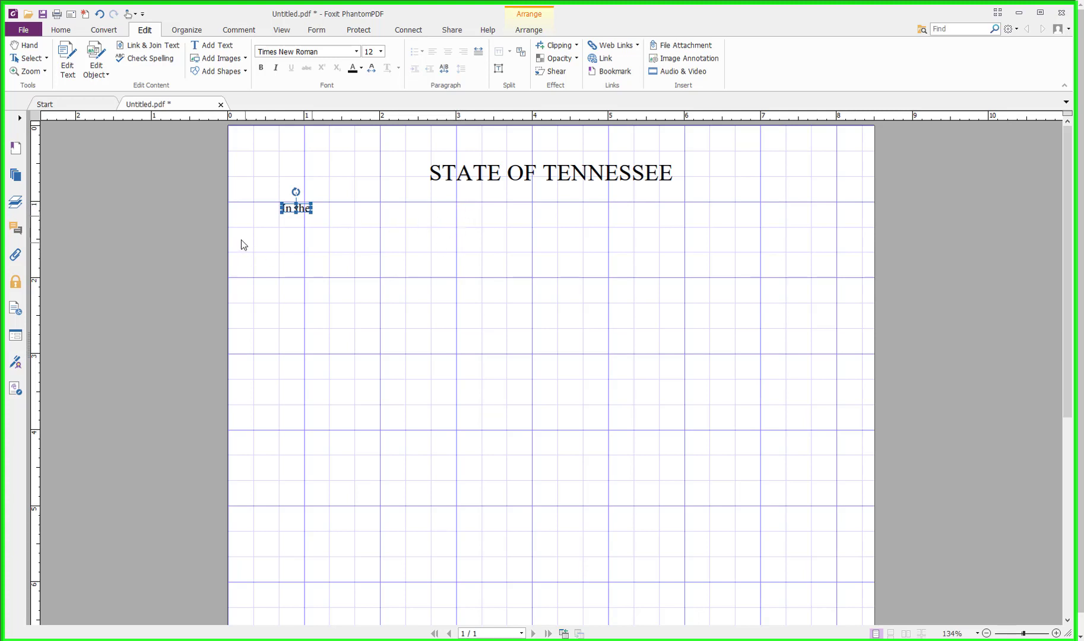
pyautogui.moveTo(300, 212)
pyautogui.mouseDown()
pyautogui.moveTo(354, 235)
pyautogui.moveTo(329, 212)
pyautogui.moveTo(304, 211)
pyautogui.mouseUp()
pyautogui.click(335, 205)
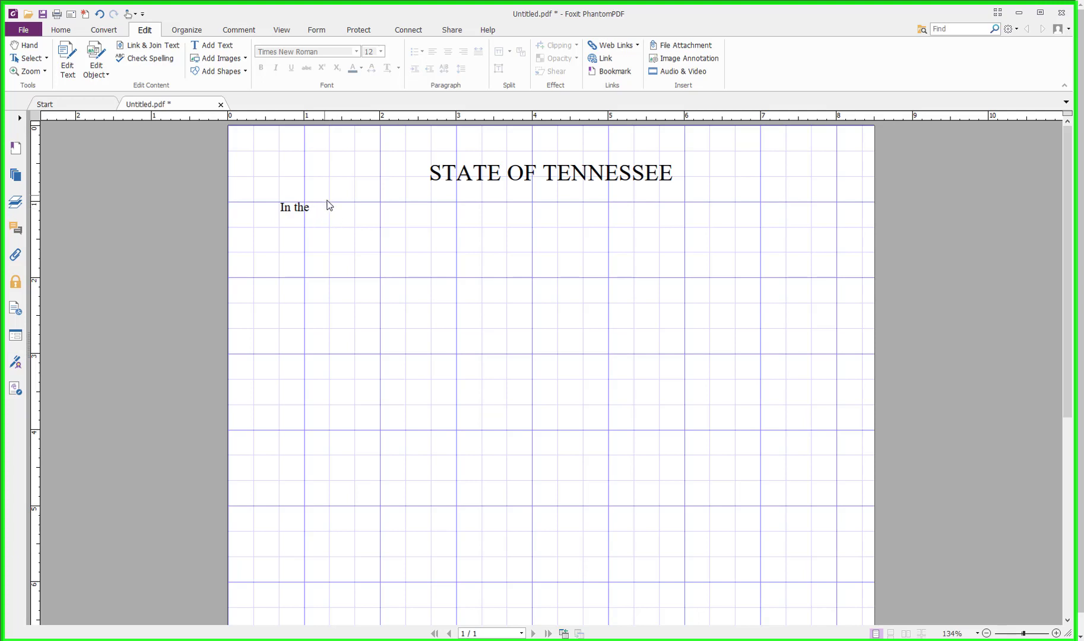
# Add a text form field about 1.3 inches wide and 0.25 inch high just after "In the"
pyautogui.click(316, 31)
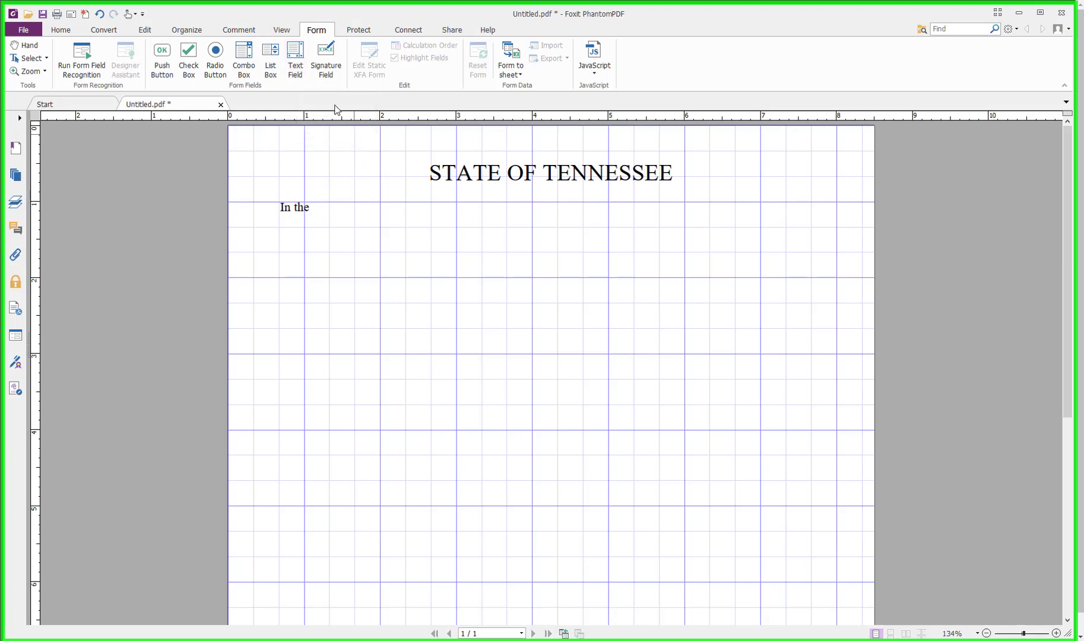
pyautogui.click(296, 59)
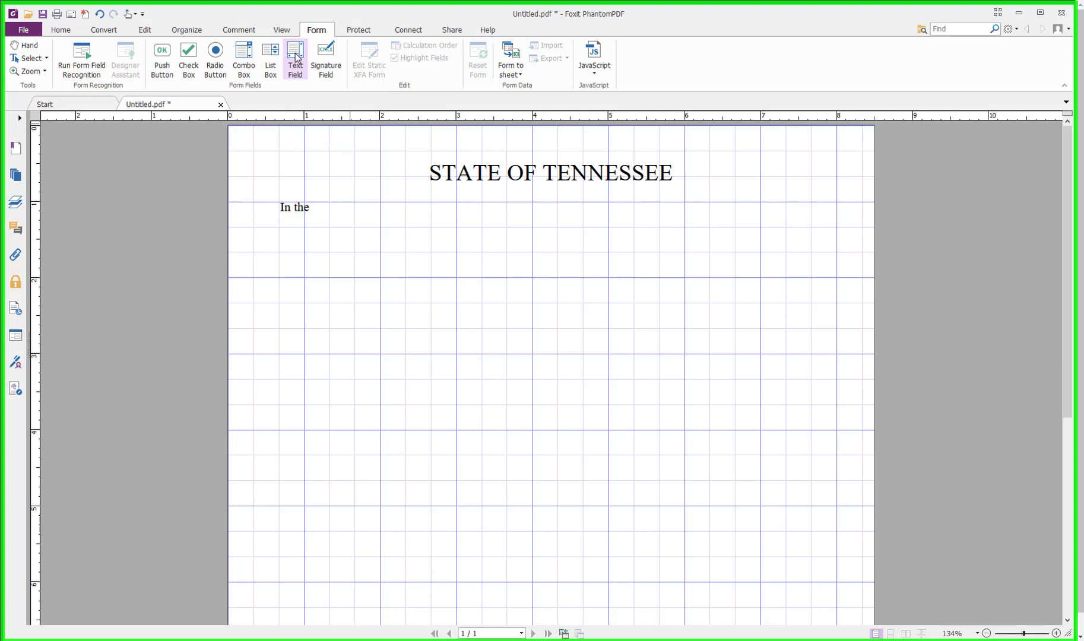
pyautogui.click(296, 58)
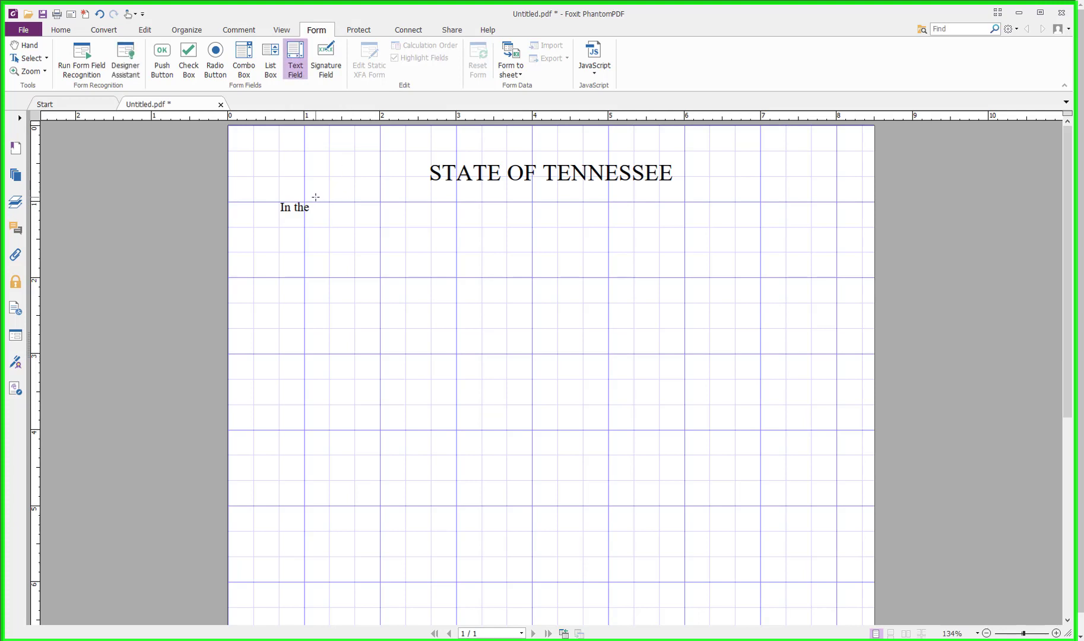
pyautogui.moveTo(315, 196); pyautogui.dragTo(431, 216)
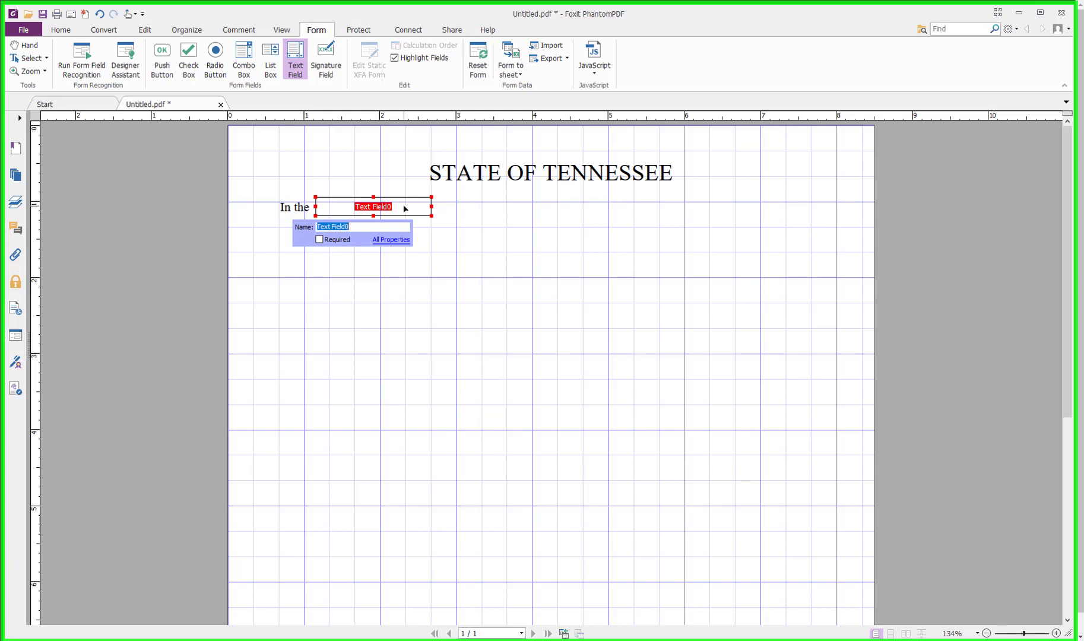
pyautogui.moveTo(404, 209); pyautogui.dragTo(403, 205)
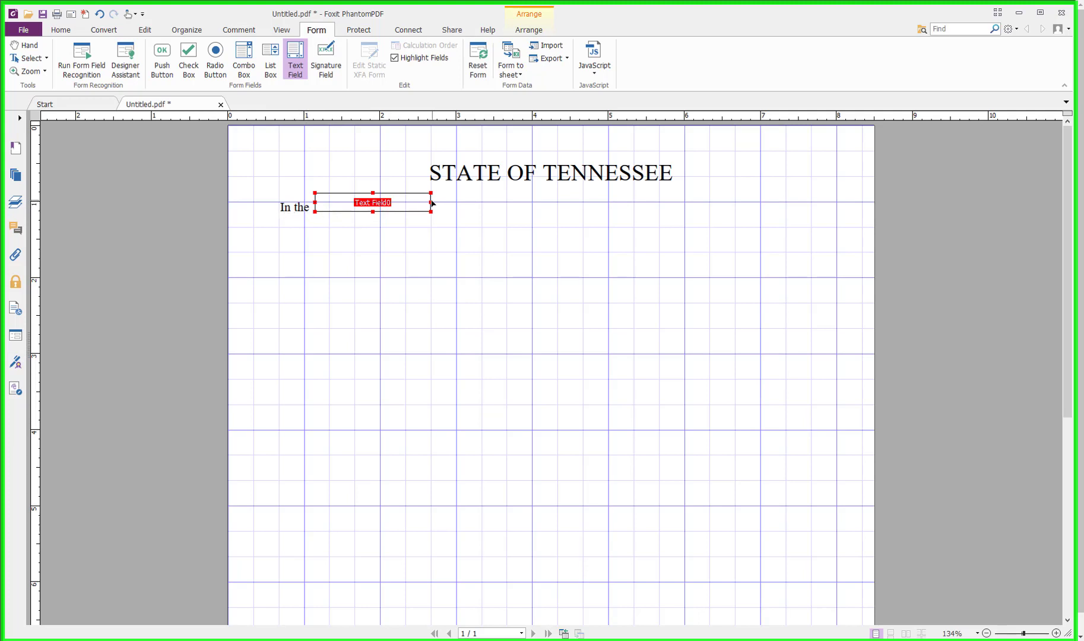
pyautogui.moveTo(431, 203); pyautogui.dragTo(416, 200)
pyautogui.rightClick(390, 209)
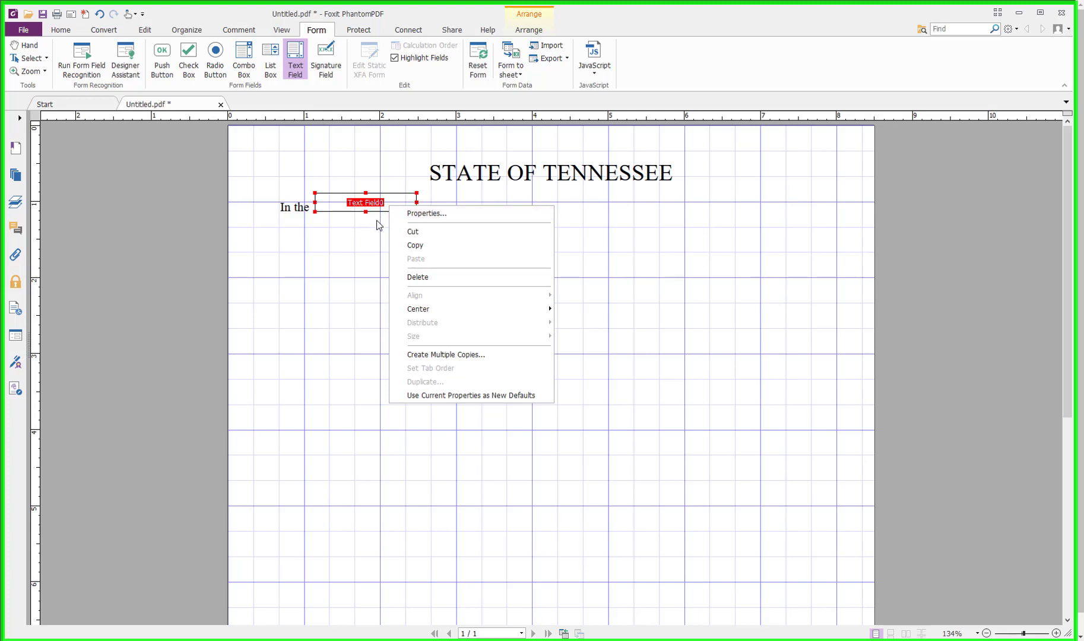
pyautogui.click(413, 217)
pyautogui.moveTo(503, 169); pyautogui.dragTo(557, 214)
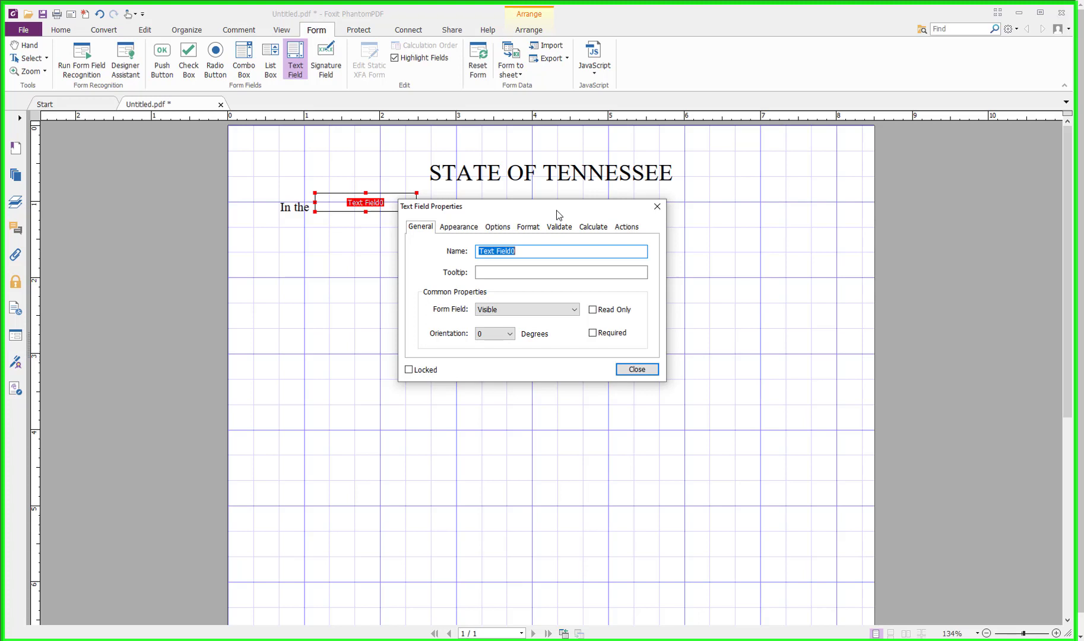
pyautogui.click(633, 369)
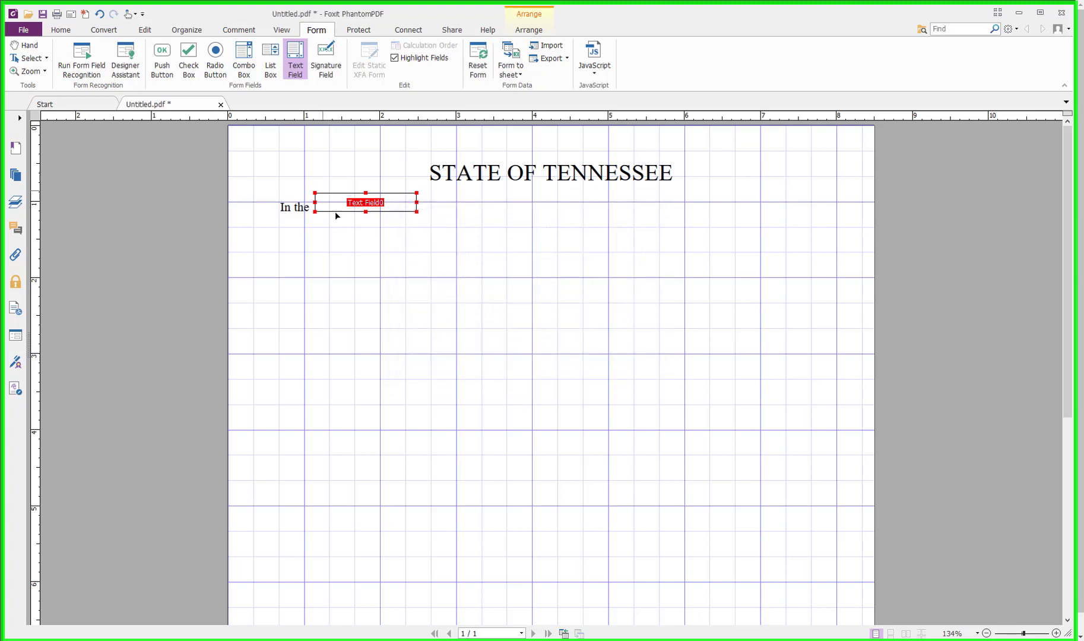
pyautogui.click(454, 230)
pyautogui.click(144, 30)
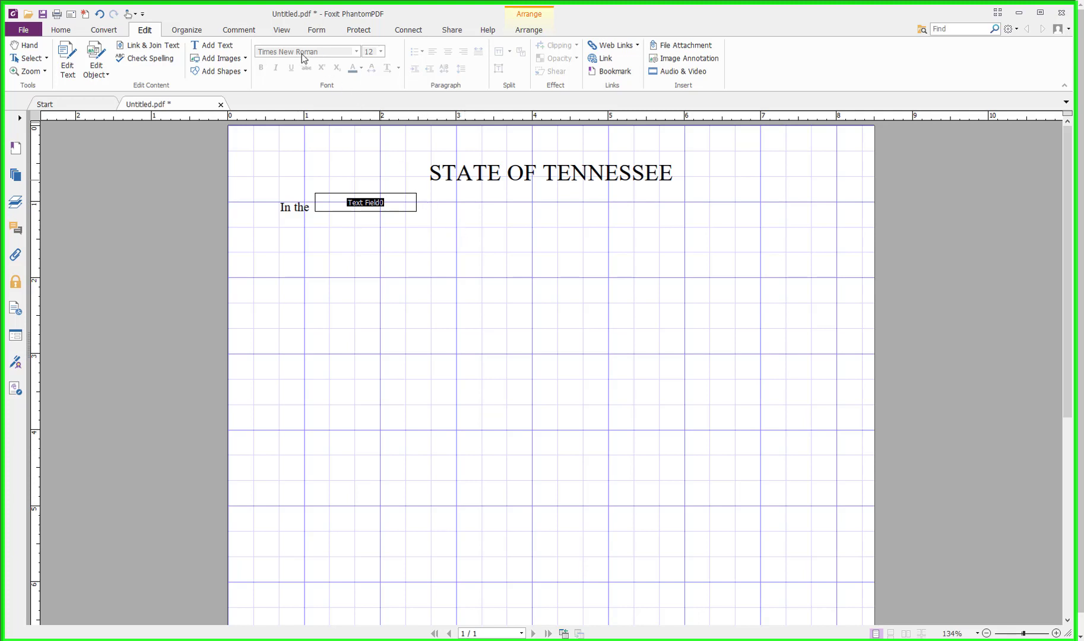
pyautogui.click(394, 201)
pyautogui.click(321, 30)
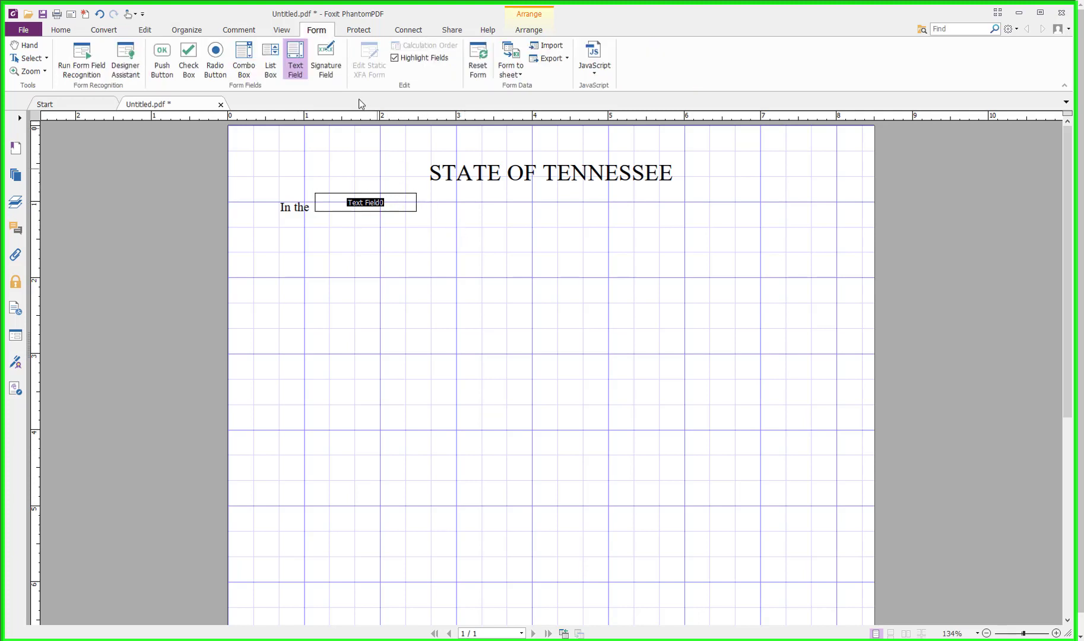
# Name the text field after "In the" "District#" and give it the tooltip "Here is your help field"
pyautogui.rightClick(403, 210)
pyautogui.click(424, 215)
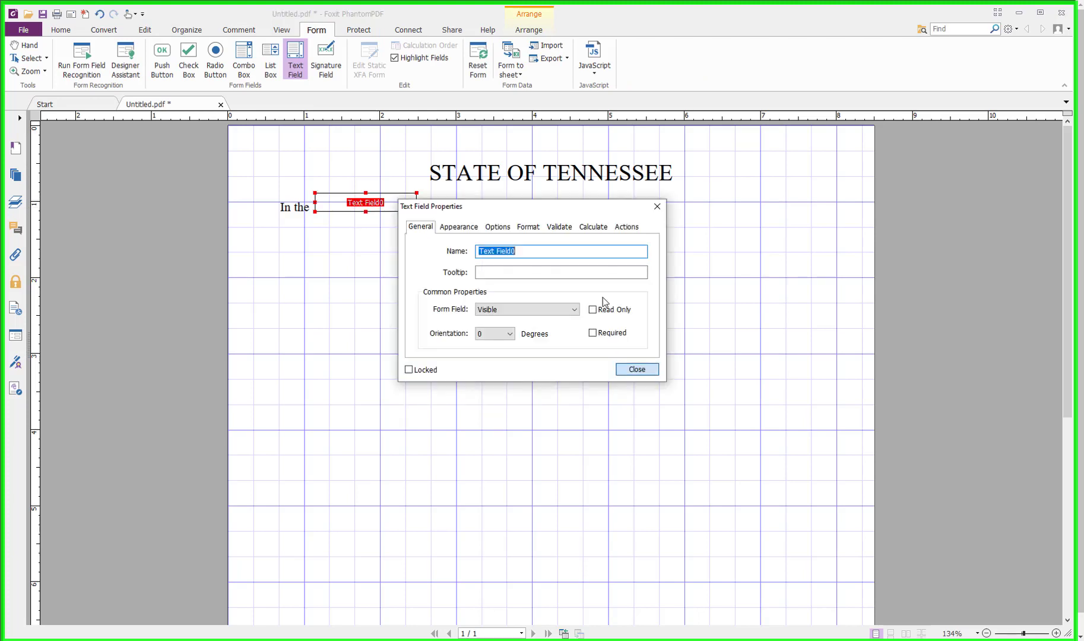
pyautogui.moveTo(551, 206); pyautogui.dragTo(558, 253)
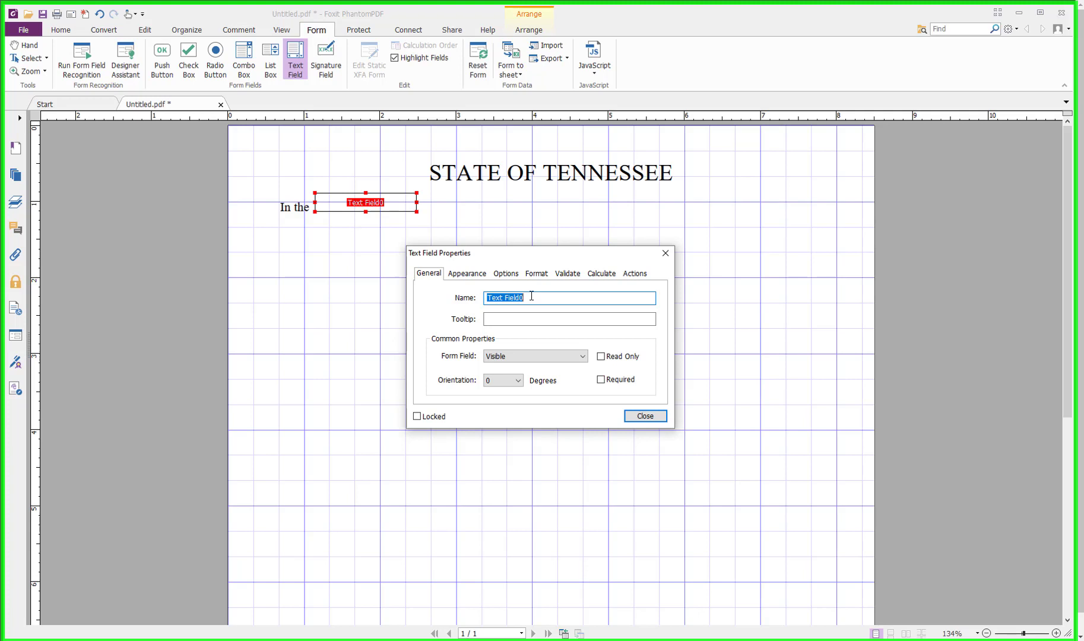
pyautogui.write('District#')
pyautogui.click(499, 319)
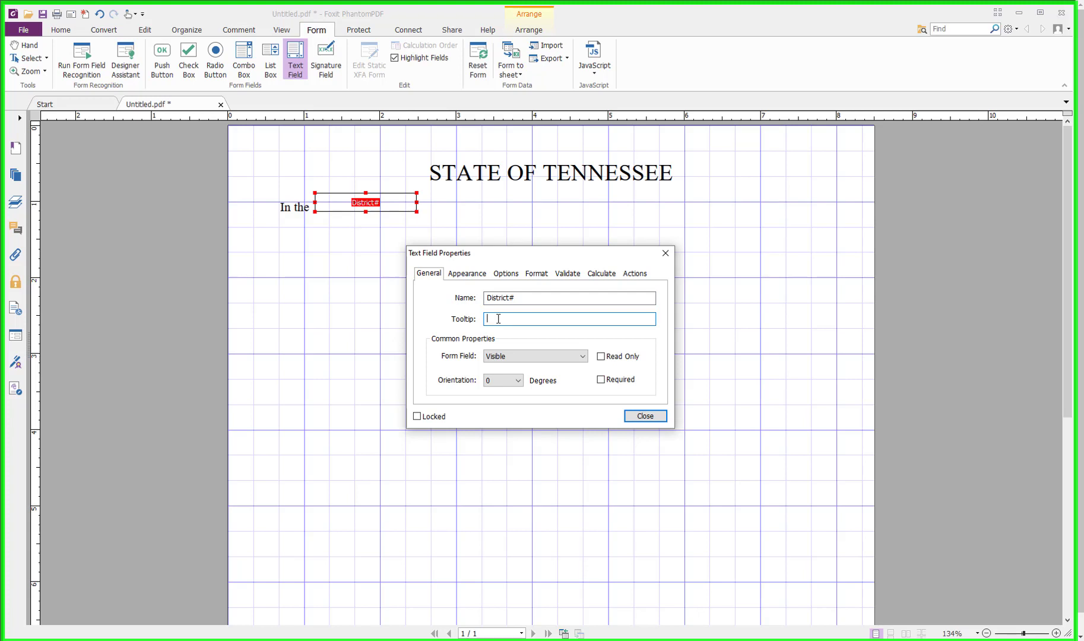
pyautogui.write('Here is your help field')
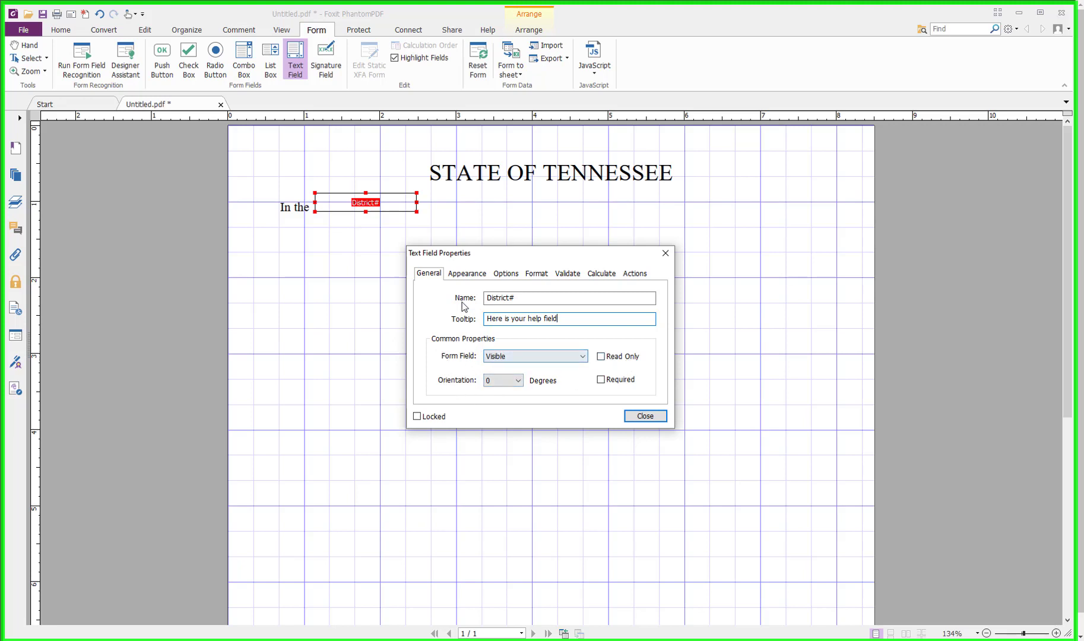
# Give the District# text field a black underline border of medium thickness
pyautogui.click(462, 274)
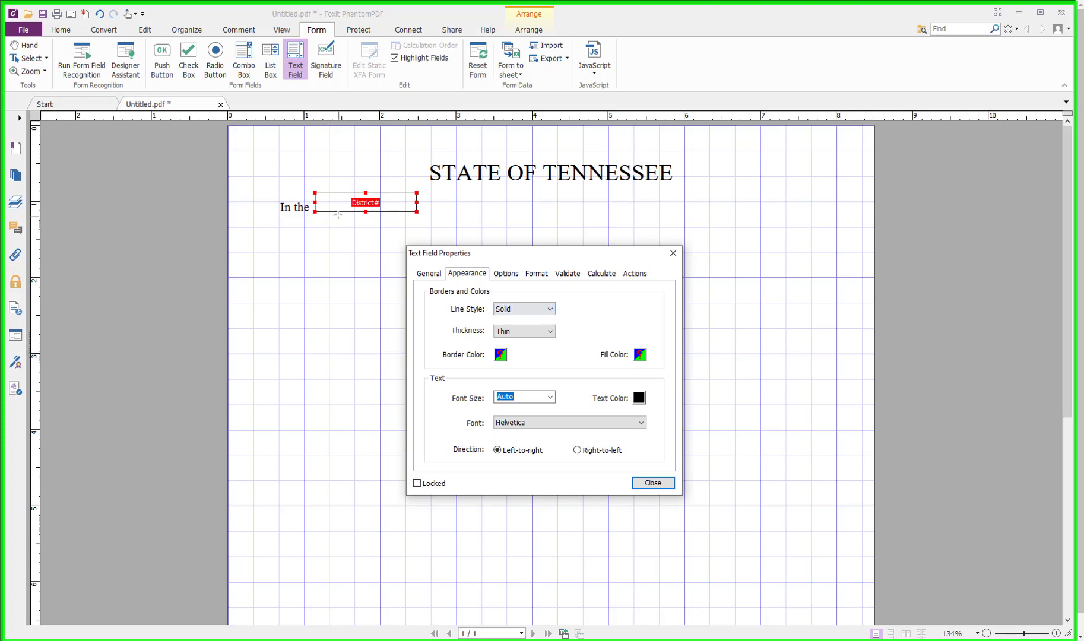
pyautogui.click(550, 309)
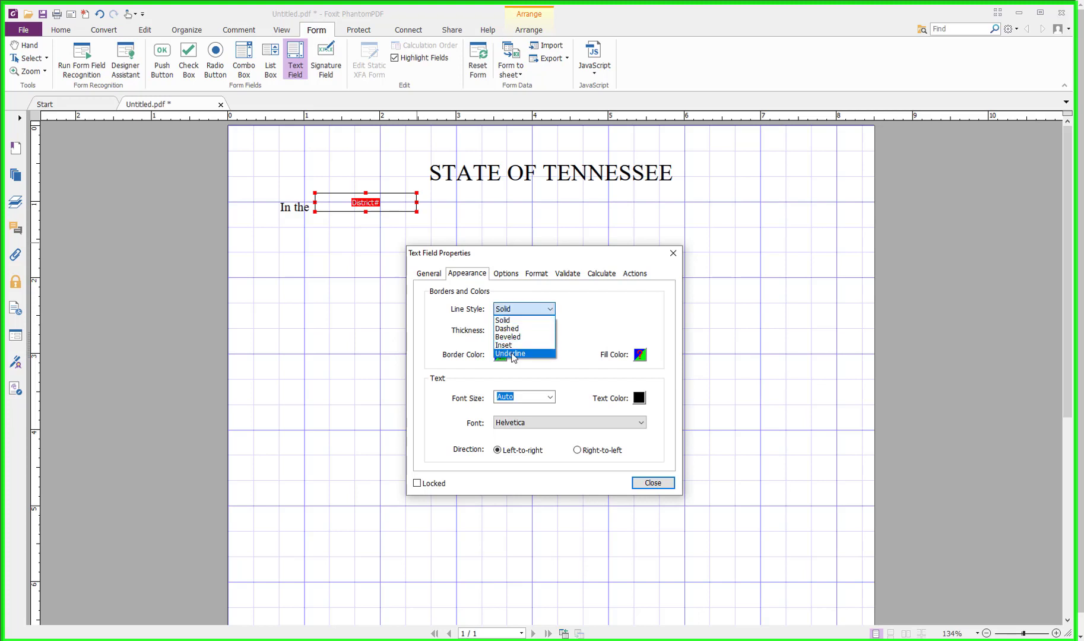
pyautogui.click(529, 354)
pyautogui.click(550, 333)
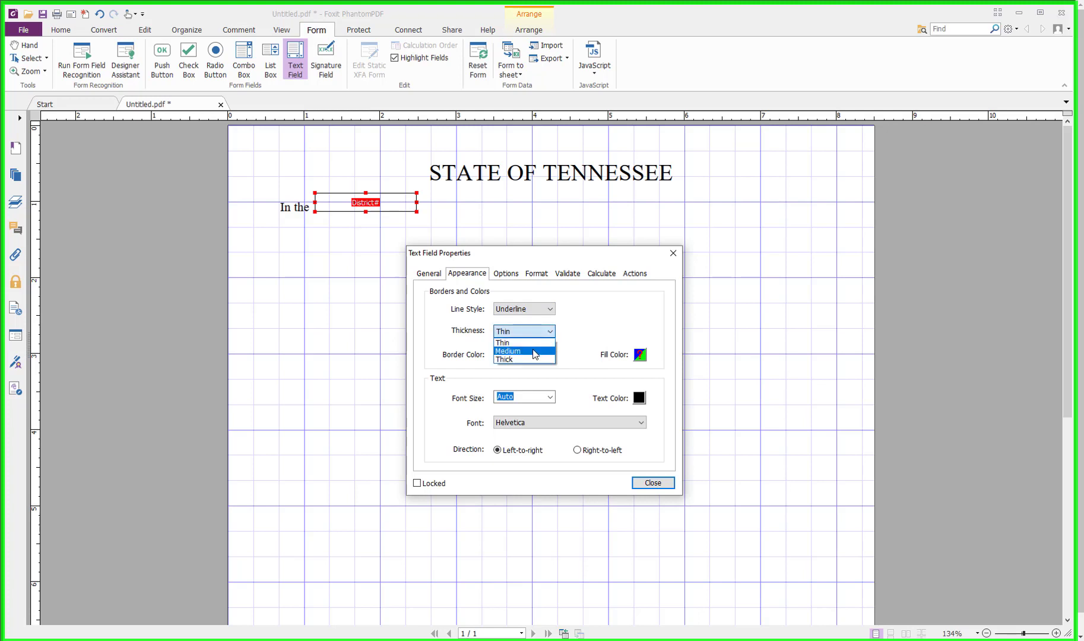
pyautogui.click(535, 350)
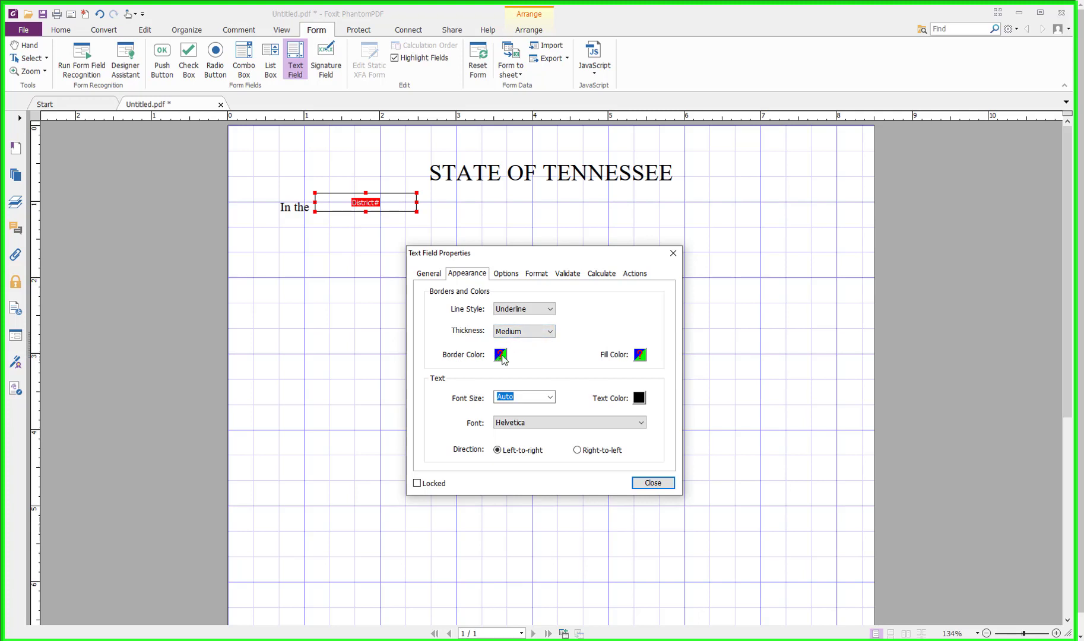
pyautogui.click(501, 355)
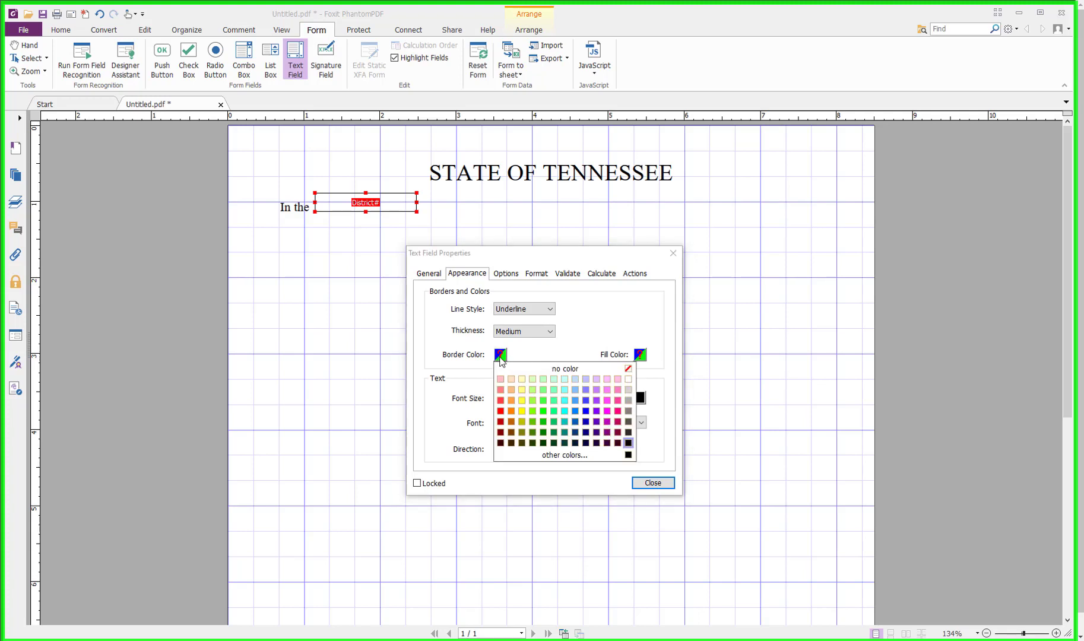
pyautogui.click(629, 444)
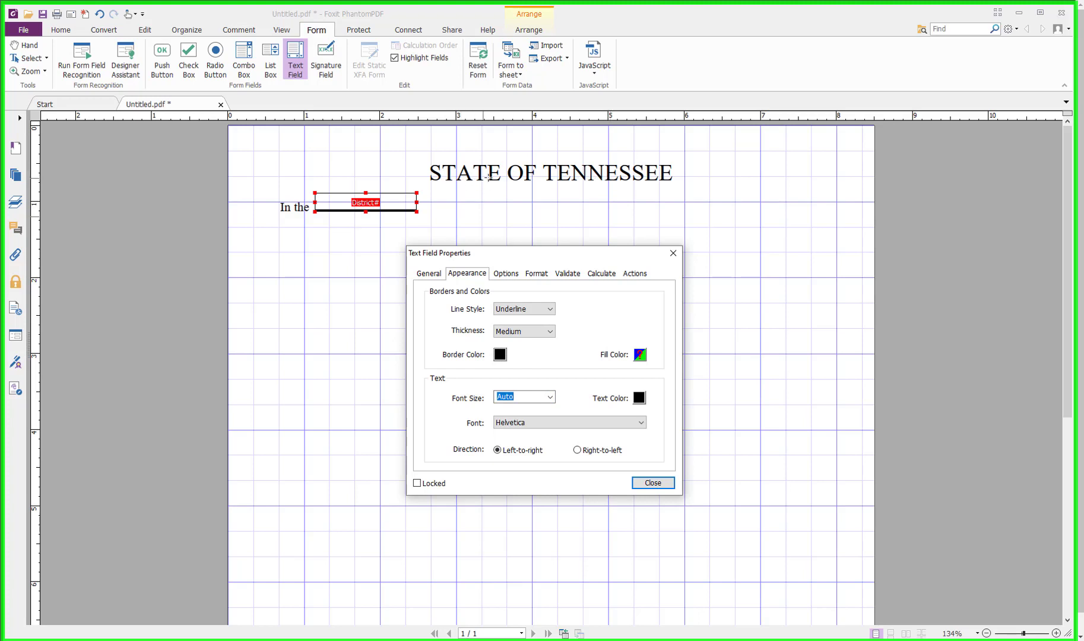
# Set the District# field's text to 12-point Times New Roman, check its remaining options and close its properties
pyautogui.click(550, 398)
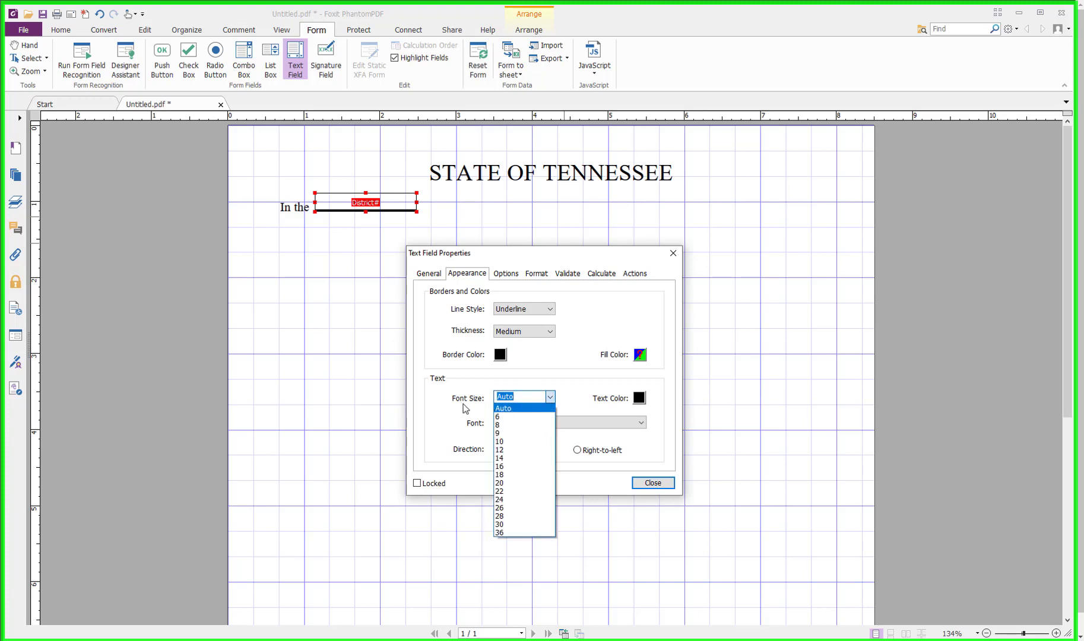
pyautogui.click(500, 450)
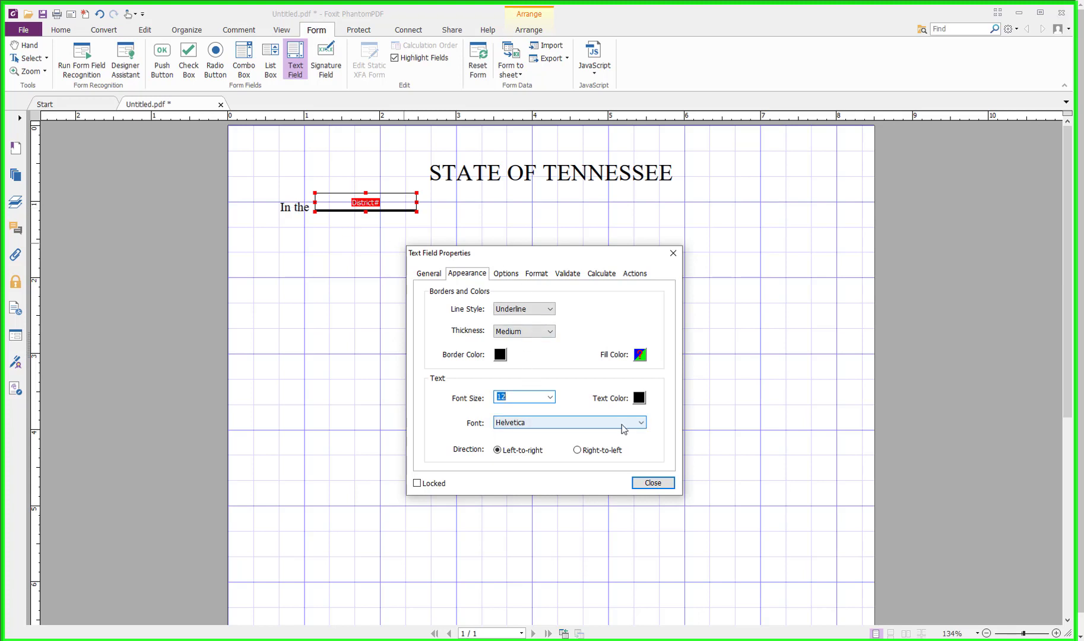
pyautogui.click(641, 428)
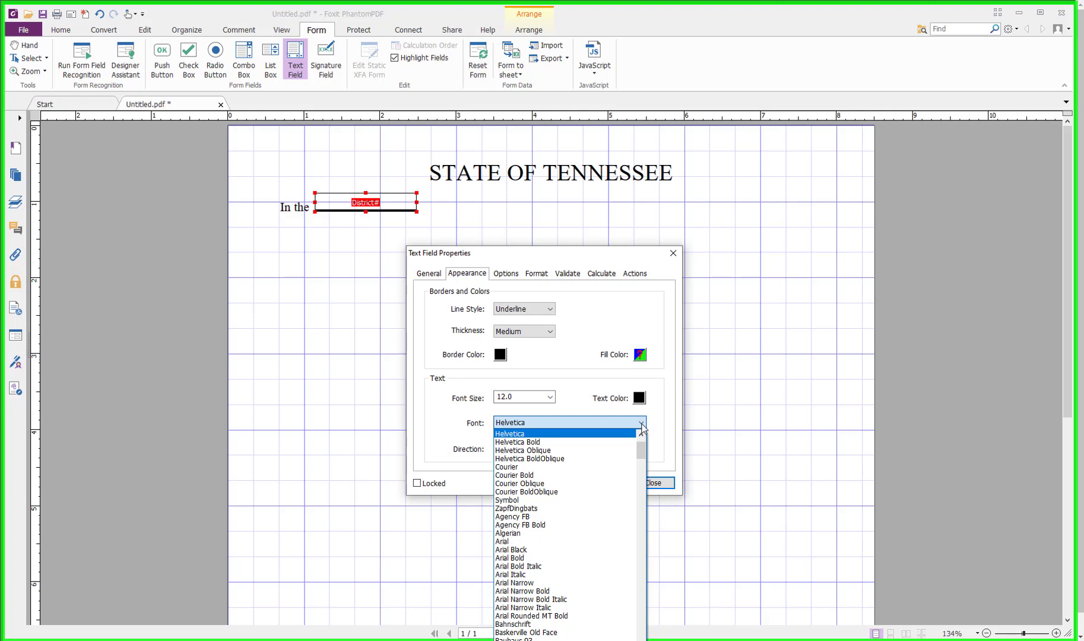
pyautogui.press('t')
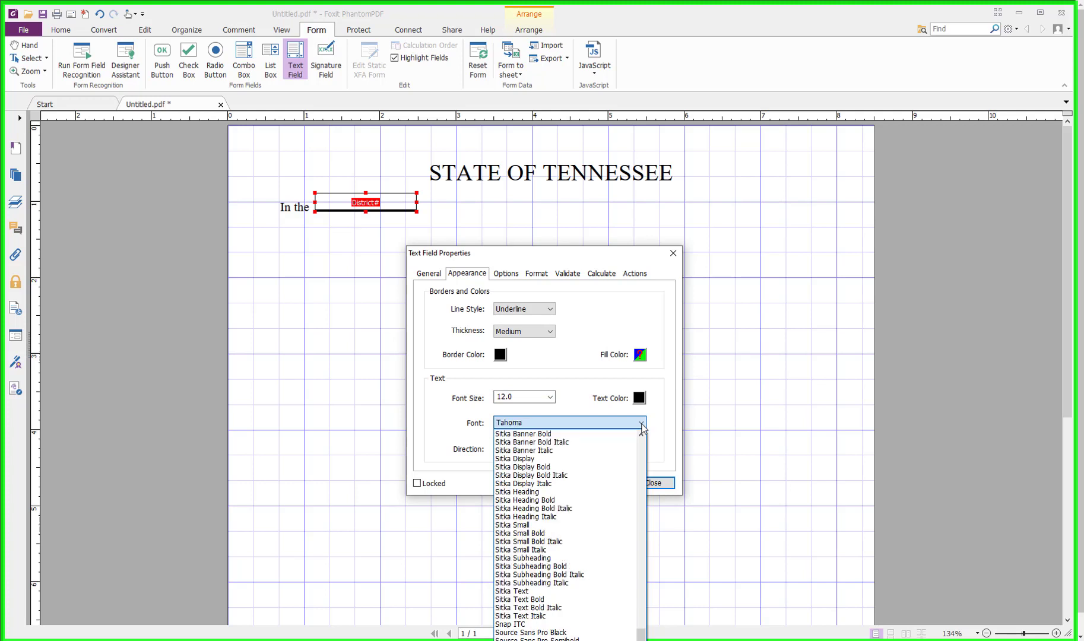
pyautogui.scroll(-1, 598, 553)
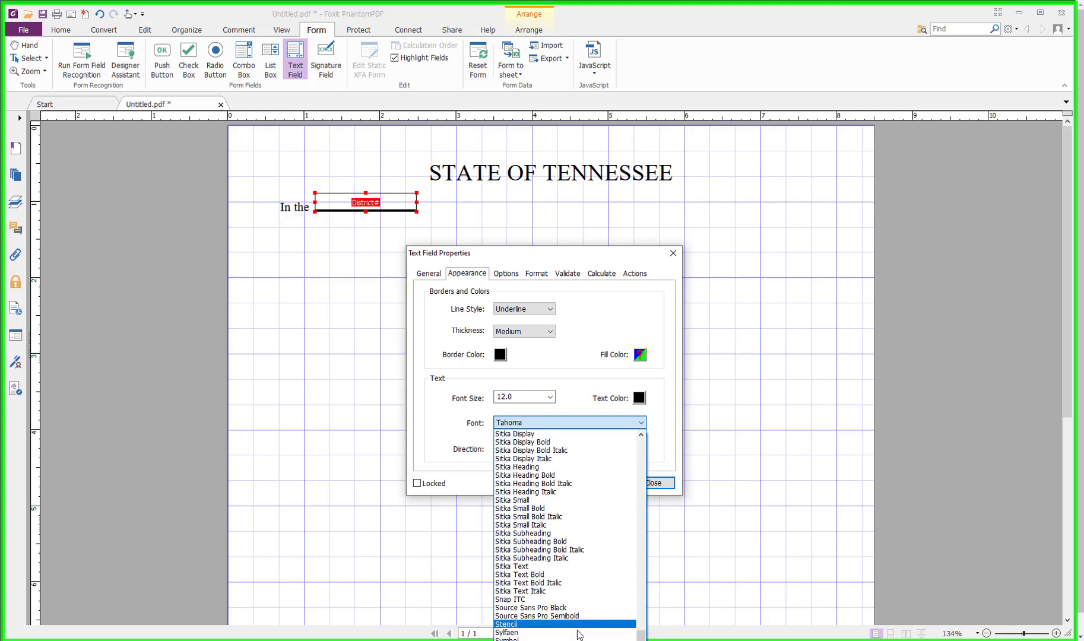
pyautogui.click(545, 638)
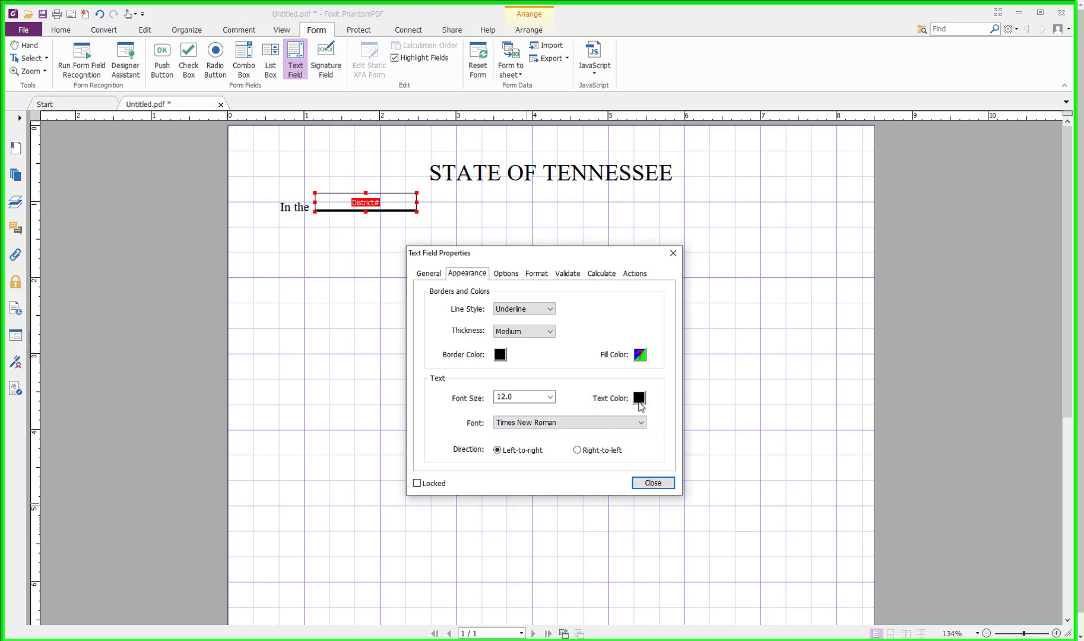
pyautogui.click(510, 279)
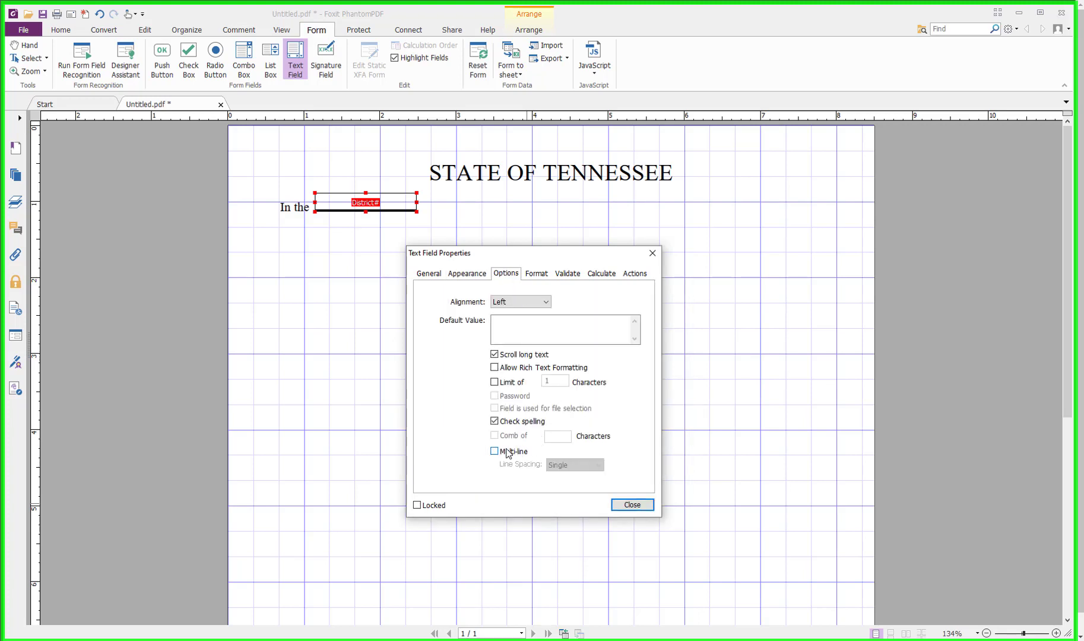
pyautogui.click(626, 506)
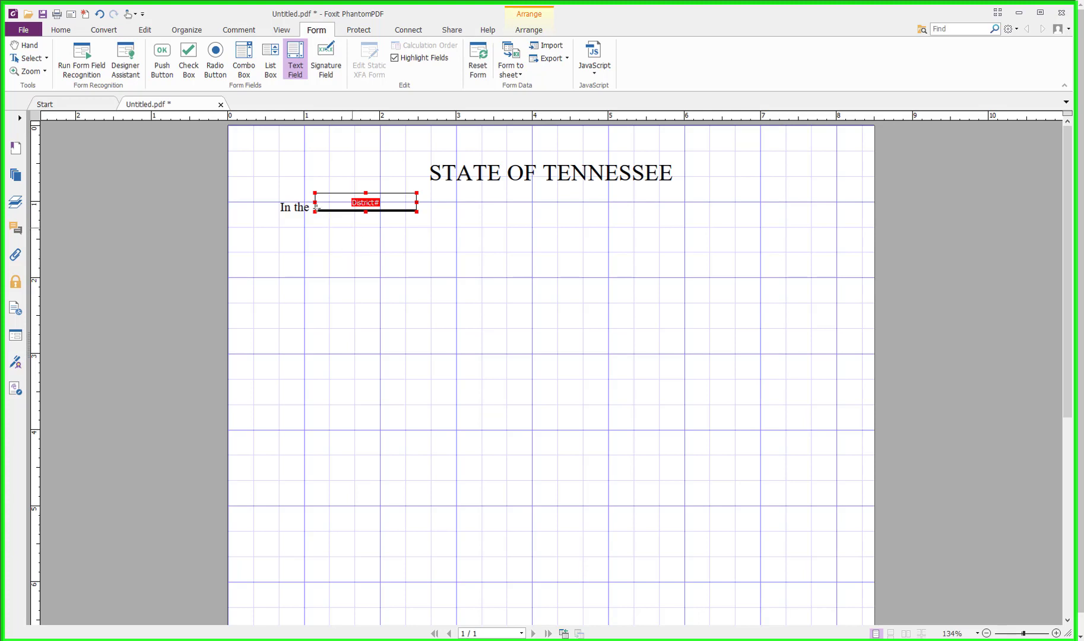
# Save the form to the Desktop under the file name Test20191108
pyautogui.click(45, 16)
pyautogui.moveTo(486, 190); pyautogui.dragTo(325, 157)
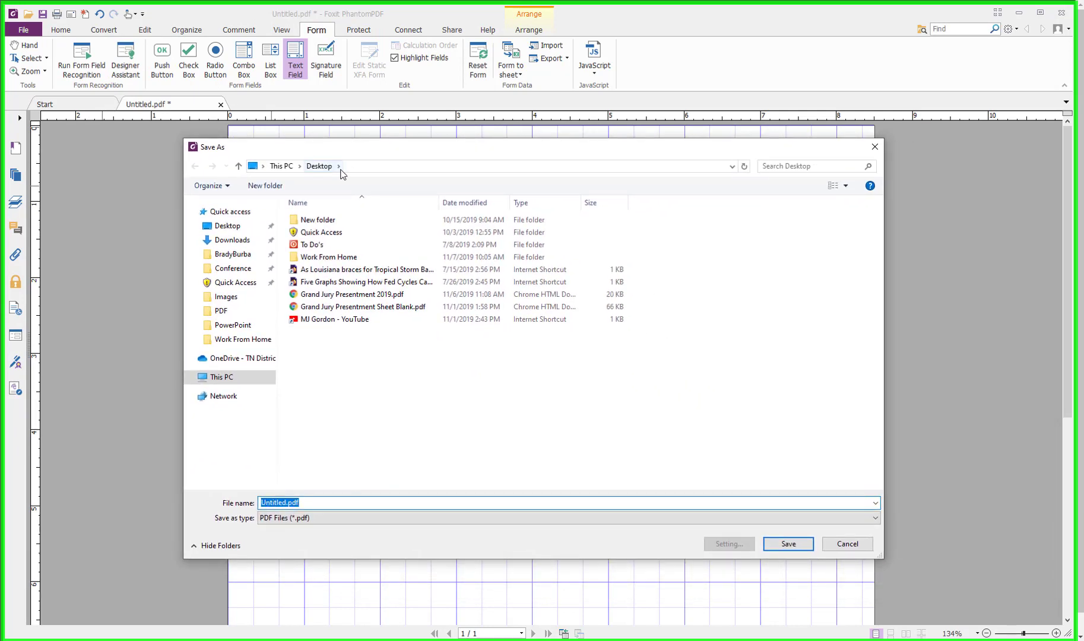
pyautogui.click(219, 225)
pyautogui.doubleClick(318, 504)
pyautogui.click(318, 504)
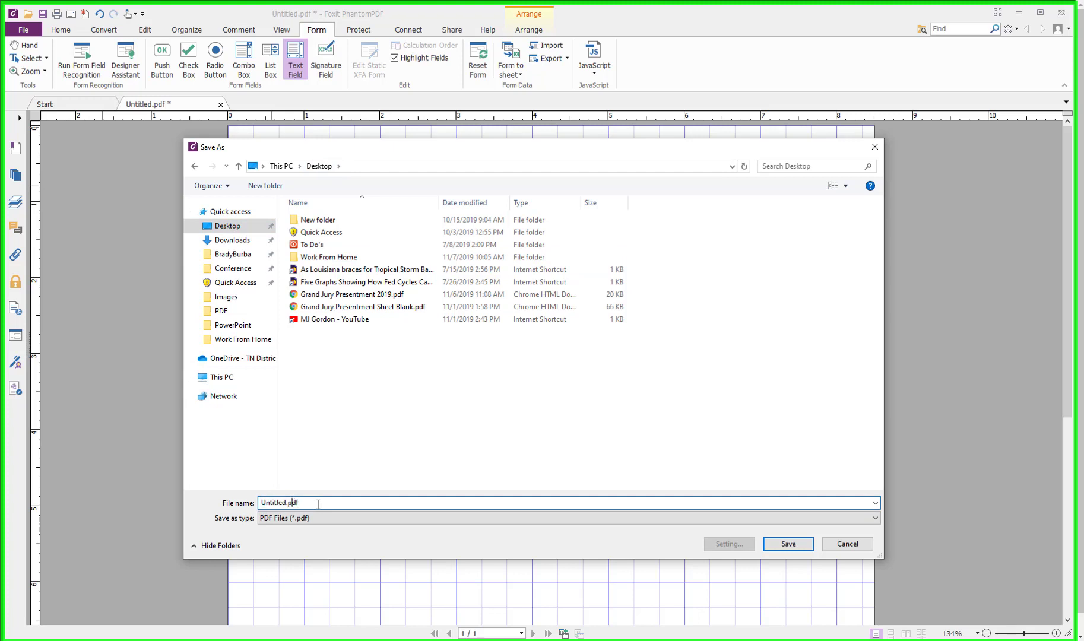
pyautogui.hotkey('shift', 'Home')
pyautogui.write('Test20191108')
pyautogui.press('Return')
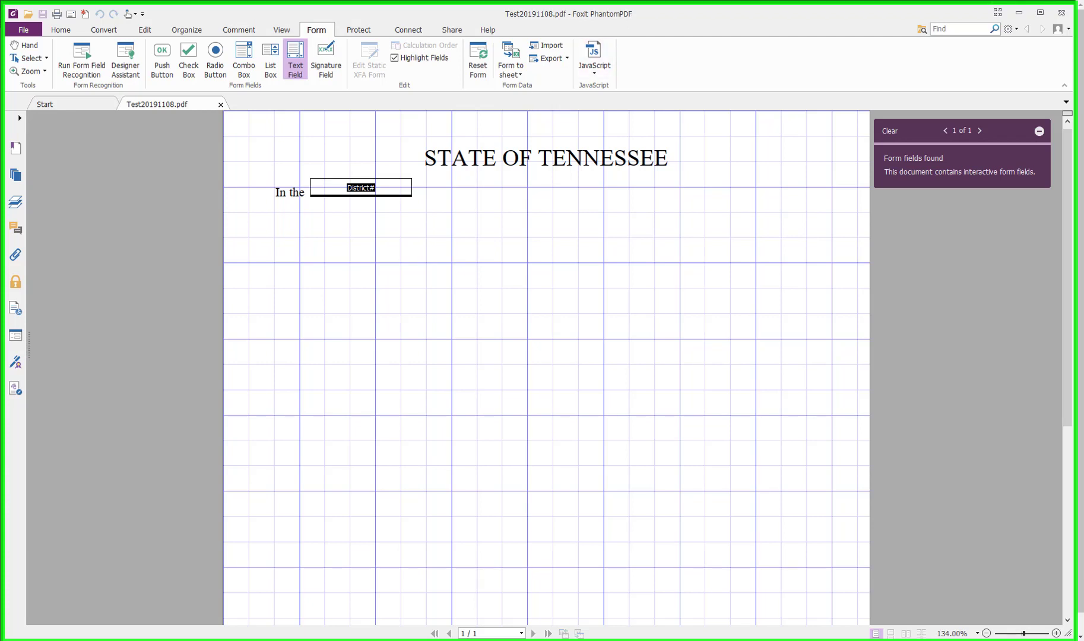
pyautogui.hotkey('ctrl', 't')
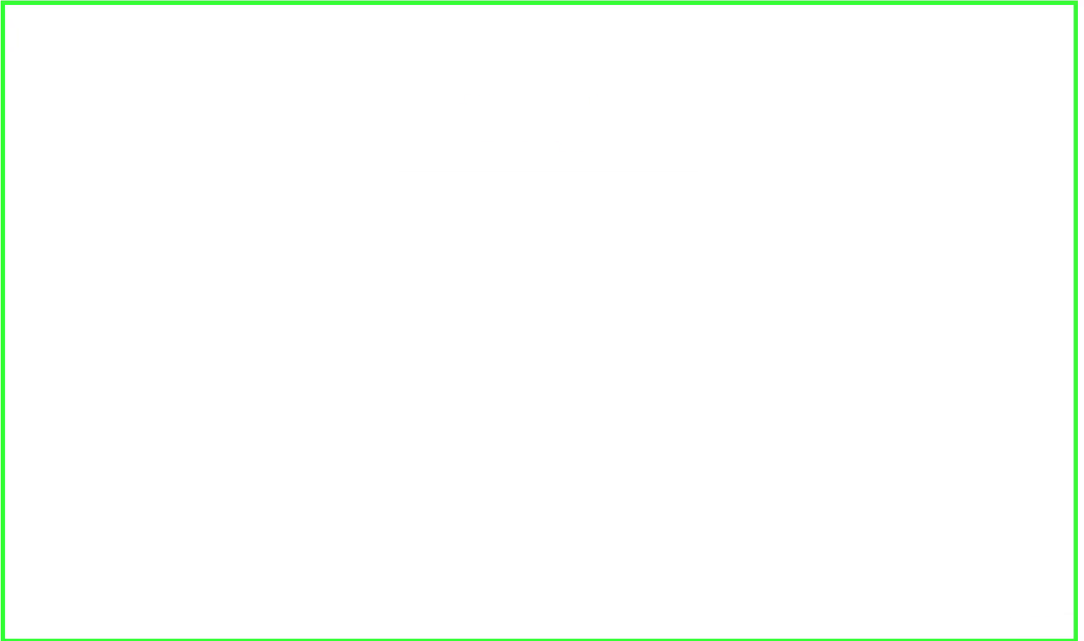
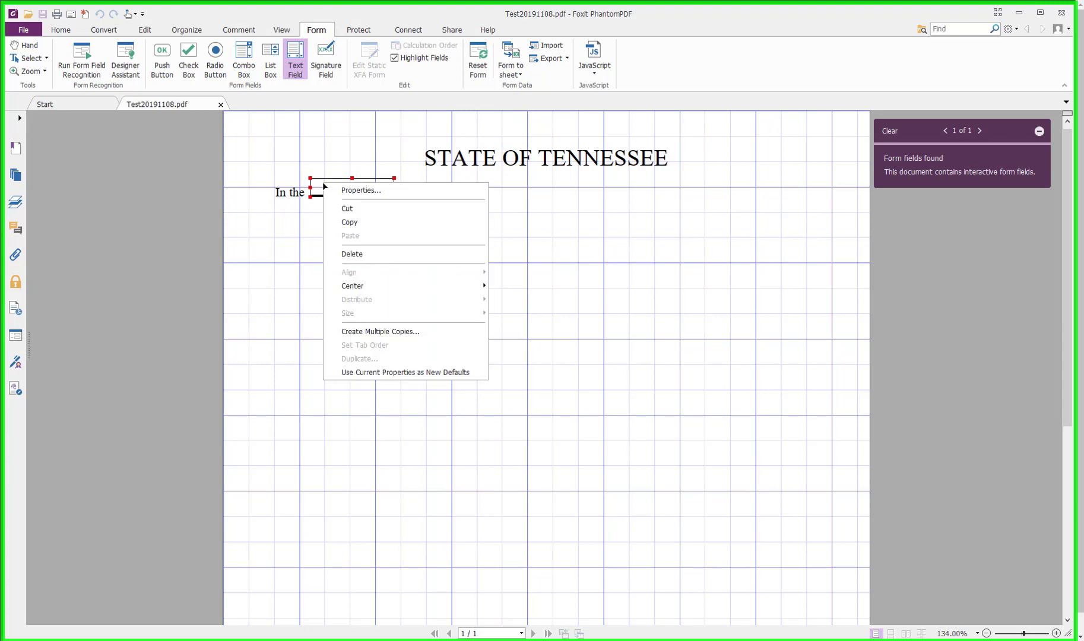
# Lock the District# text field in its general properties and save the document
pyautogui.click(337, 190)
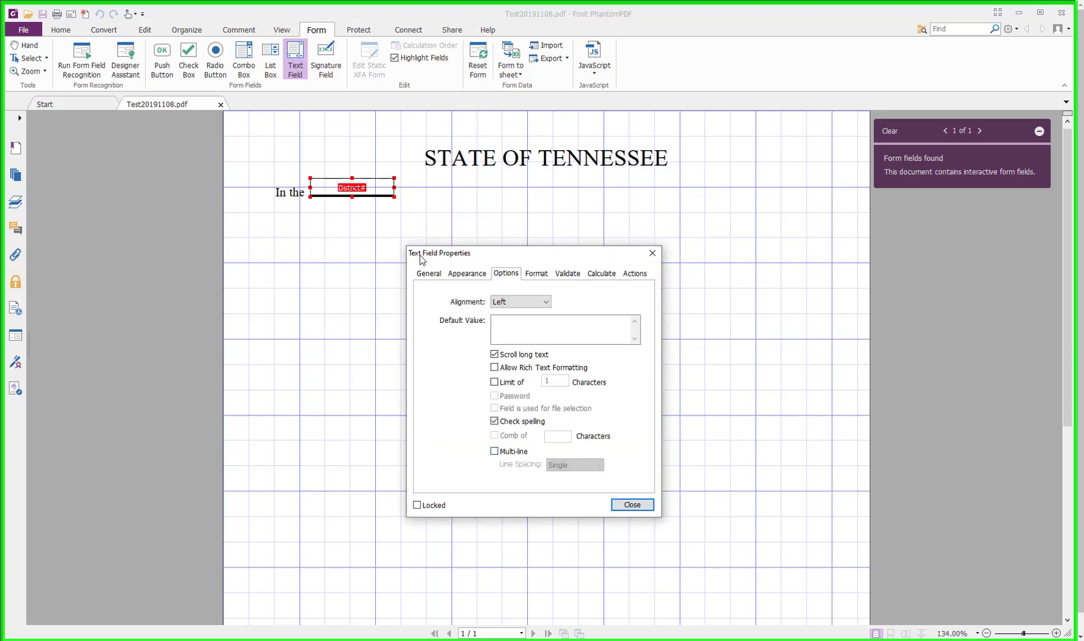
pyautogui.click(428, 273)
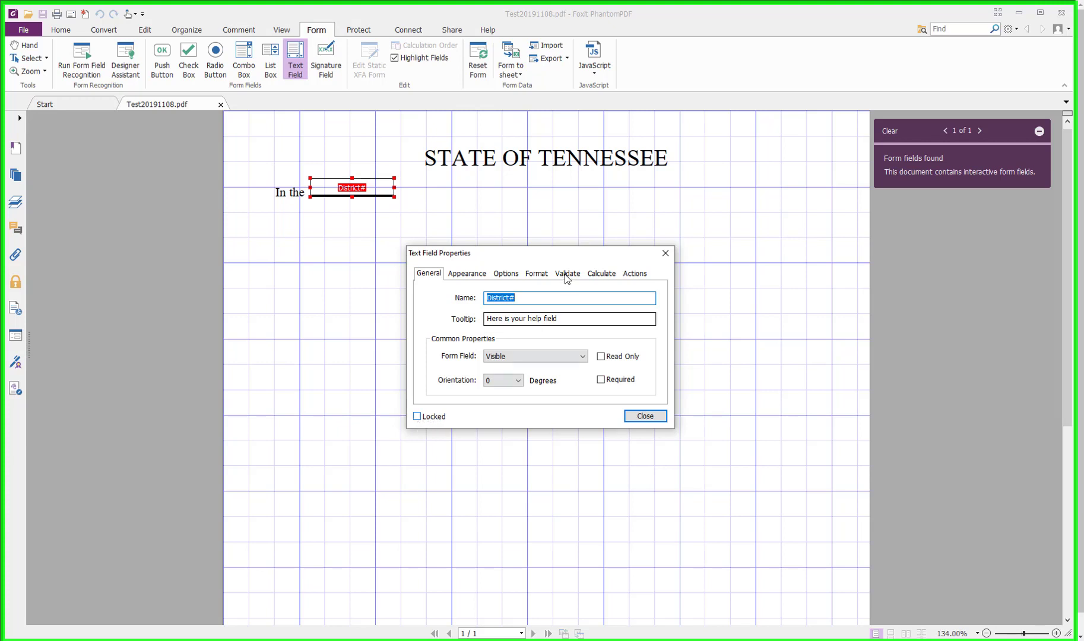
pyautogui.moveTo(558, 255); pyautogui.dragTo(542, 254)
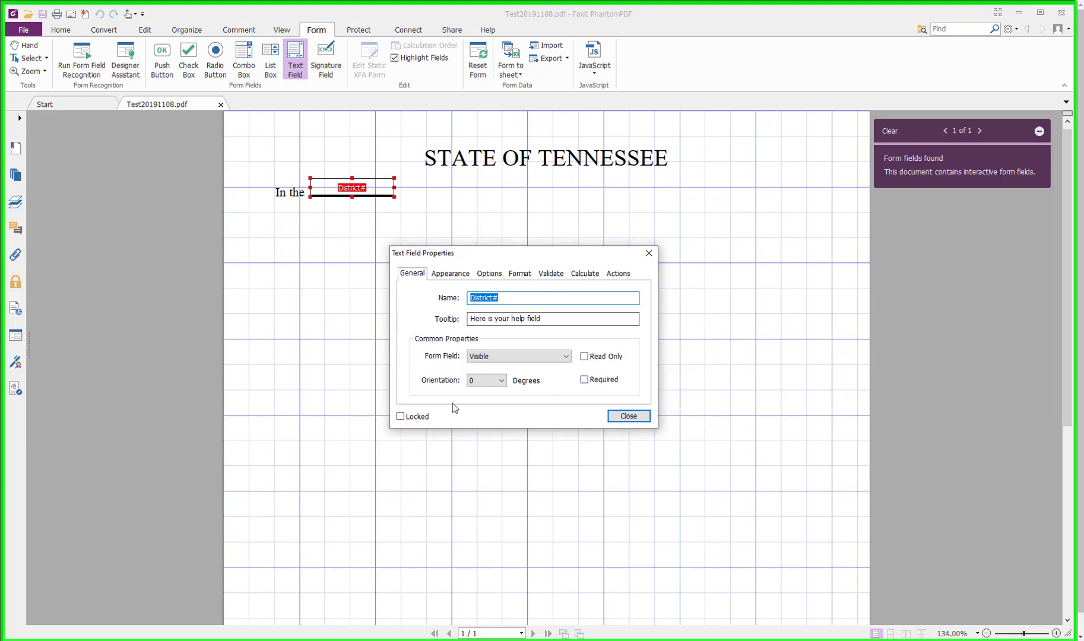
pyautogui.click(400, 417)
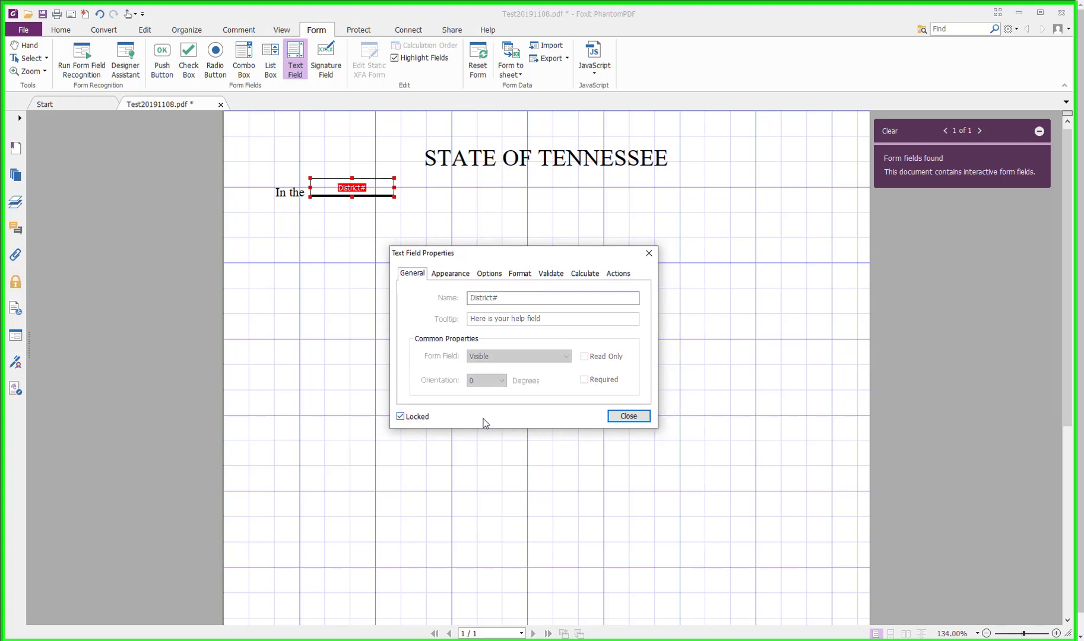
pyautogui.click(638, 417)
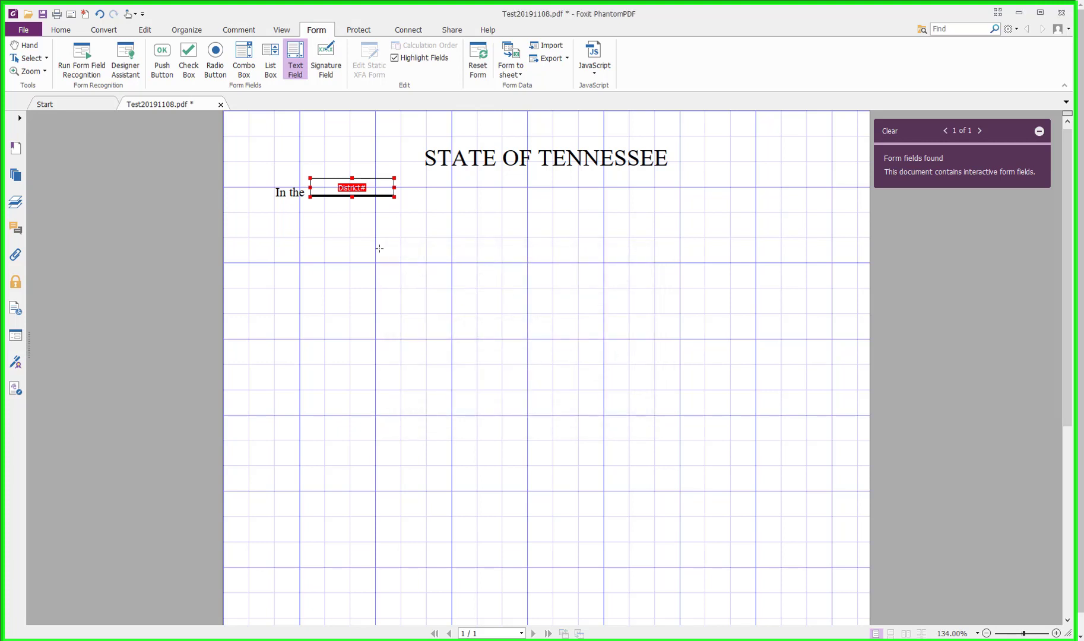
pyautogui.click(42, 14)
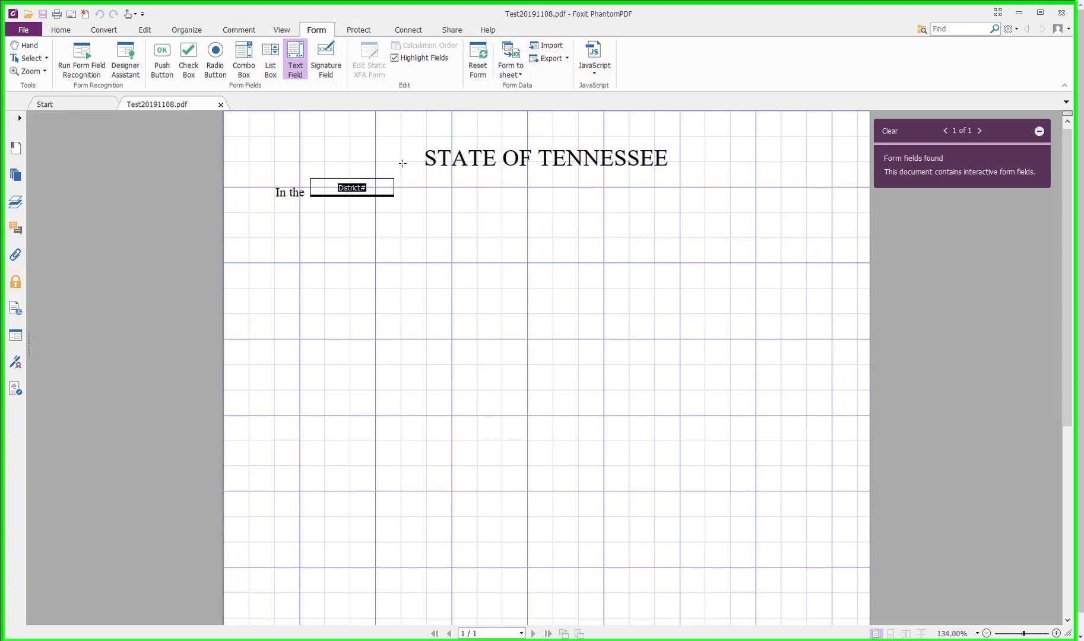
# Check how the locked District# field responds to being selected, without changing it
pyautogui.click(380, 192)
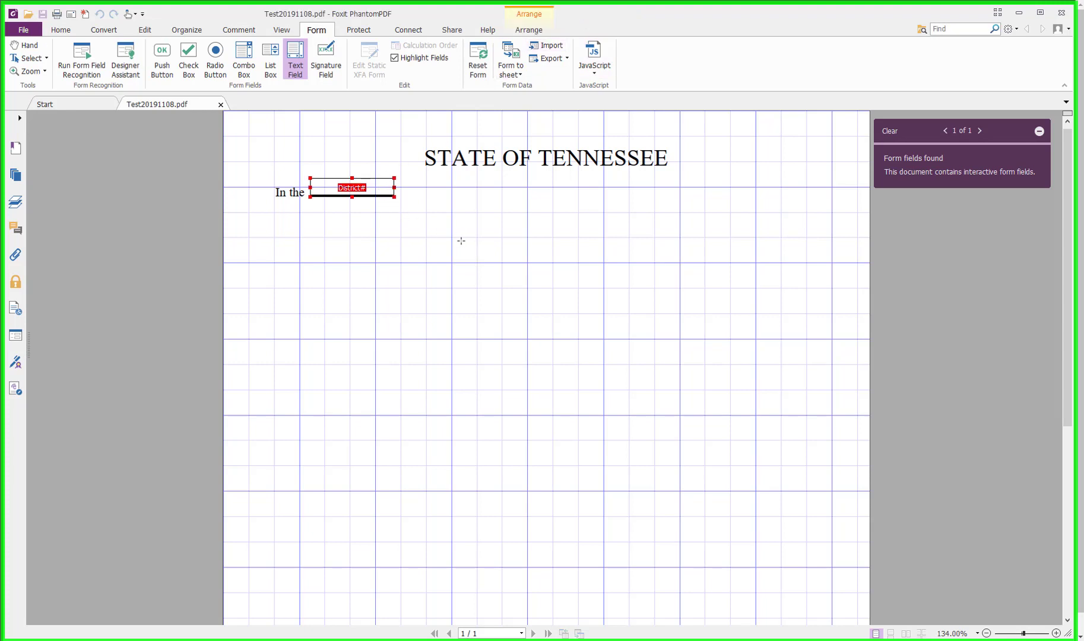
pyautogui.click(279, 195)
pyautogui.click(374, 185)
pyautogui.rightClick(378, 187)
pyautogui.press('Escape')
# Try moving the "In the" text below the District# field, view its text object properties, and undo the move
pyautogui.click(142, 31)
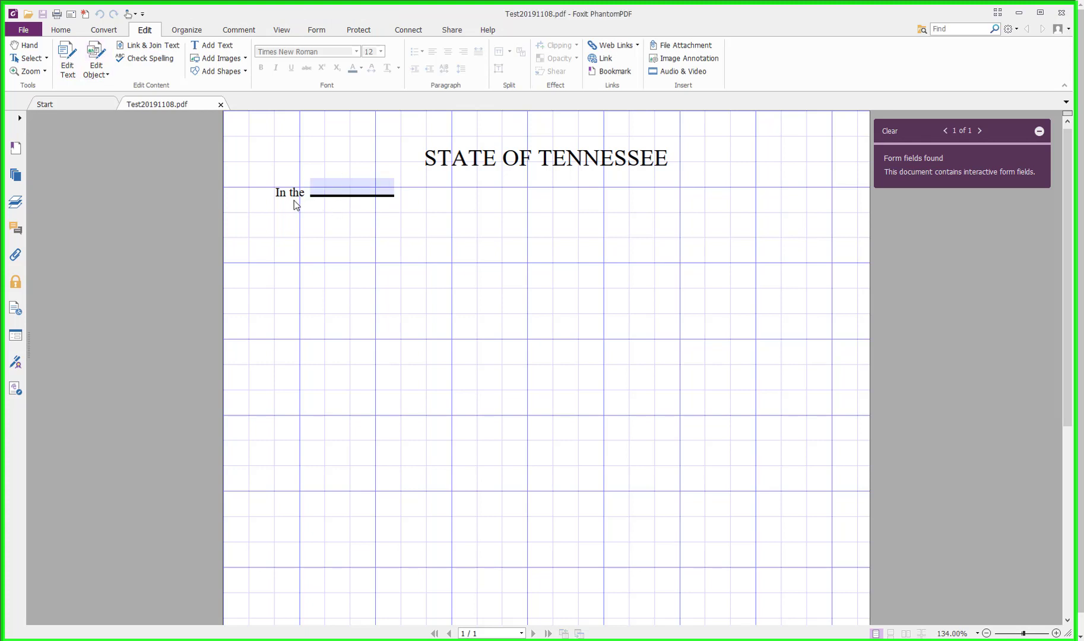
pyautogui.moveTo(291, 194); pyautogui.dragTo(332, 248)
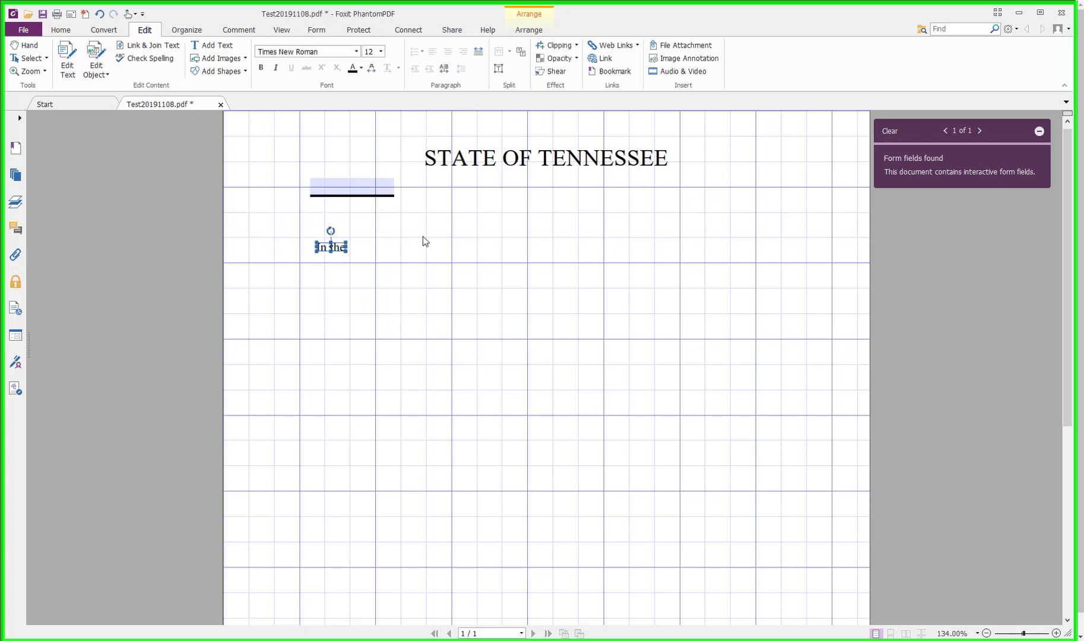
pyautogui.rightClick(342, 249)
pyautogui.click(351, 255)
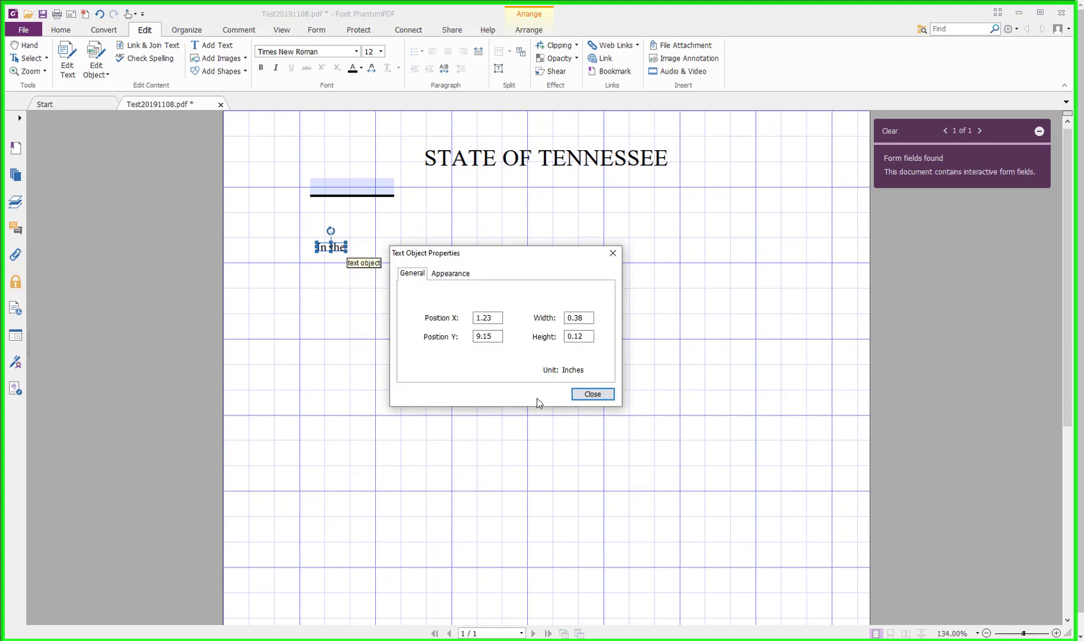
pyautogui.click(451, 275)
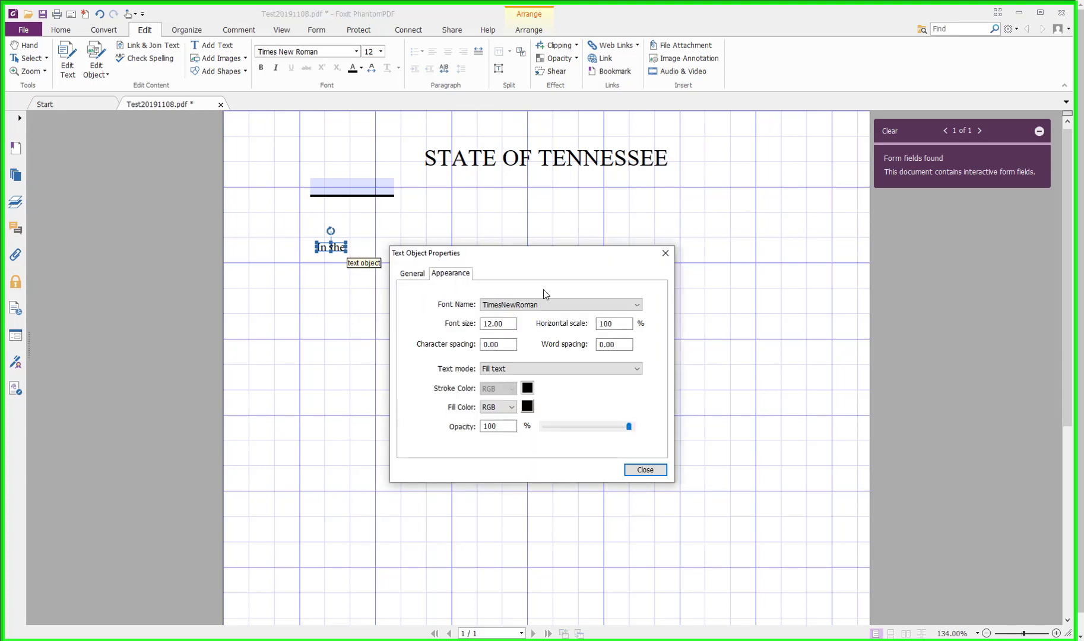
pyautogui.click(666, 253)
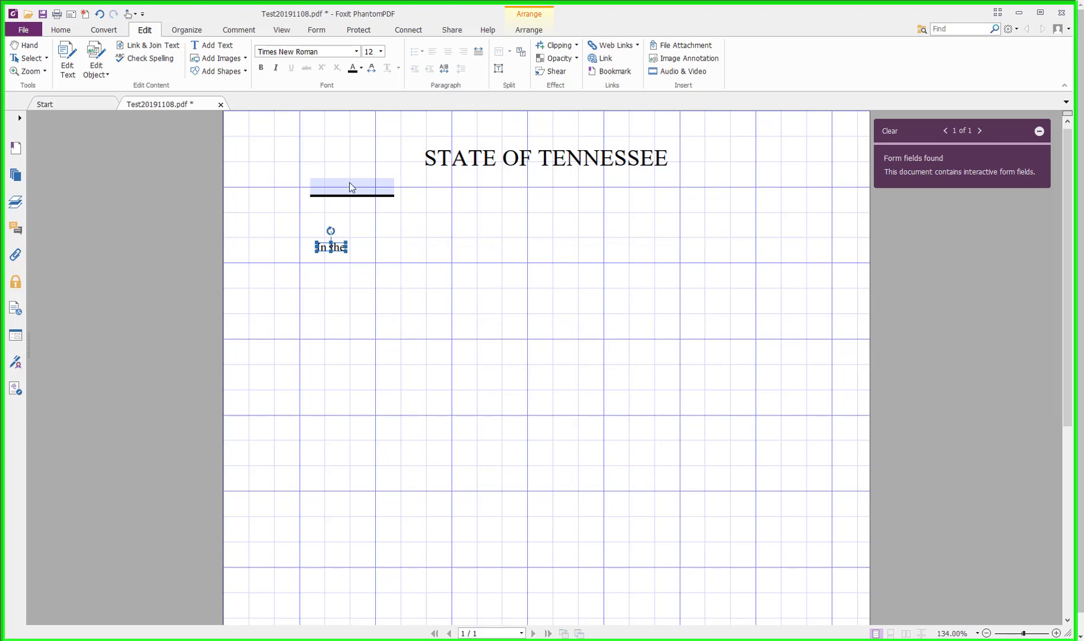
pyautogui.hotkey('ctrl', 'z')
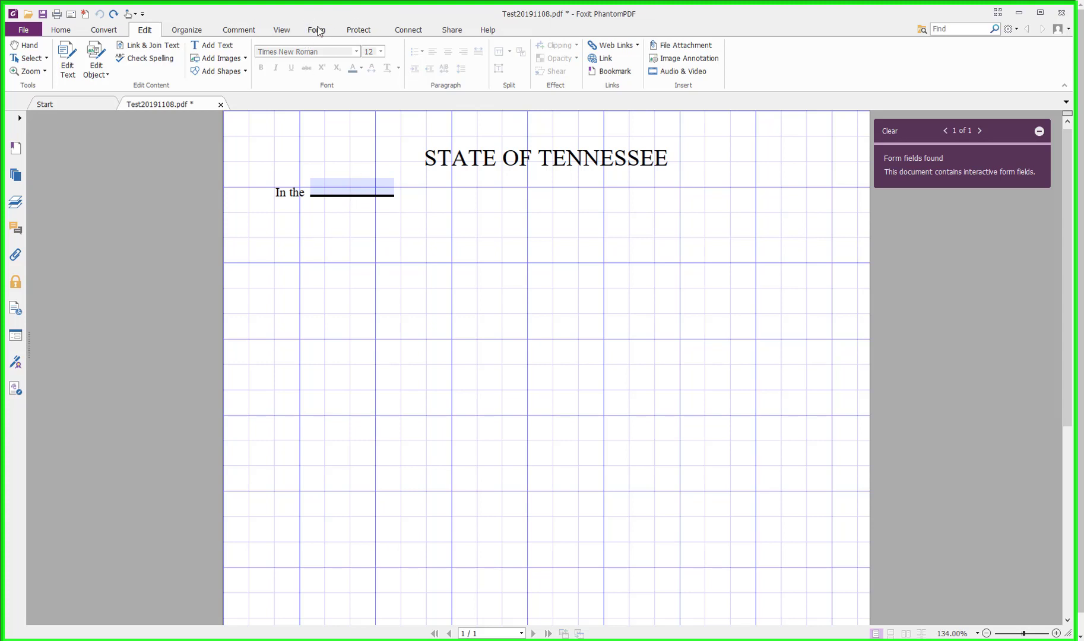
pyautogui.click(316, 30)
pyautogui.click(296, 59)
pyautogui.click(372, 191)
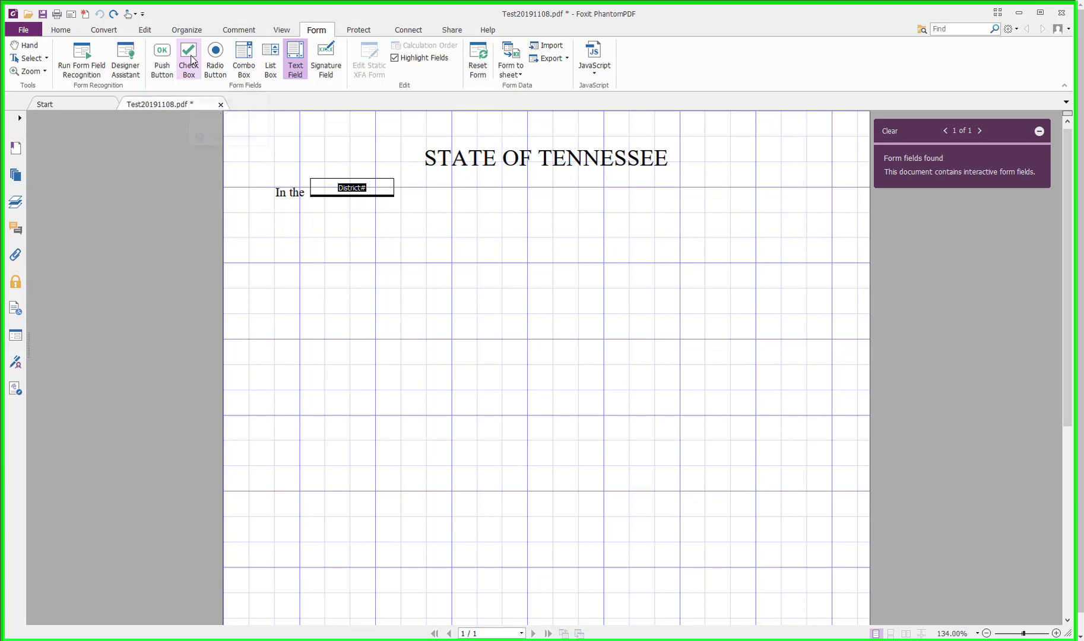
# Add the text line "Is this a DUI" in 12 pt Helvetica below the "In the" line
pyautogui.click(145, 30)
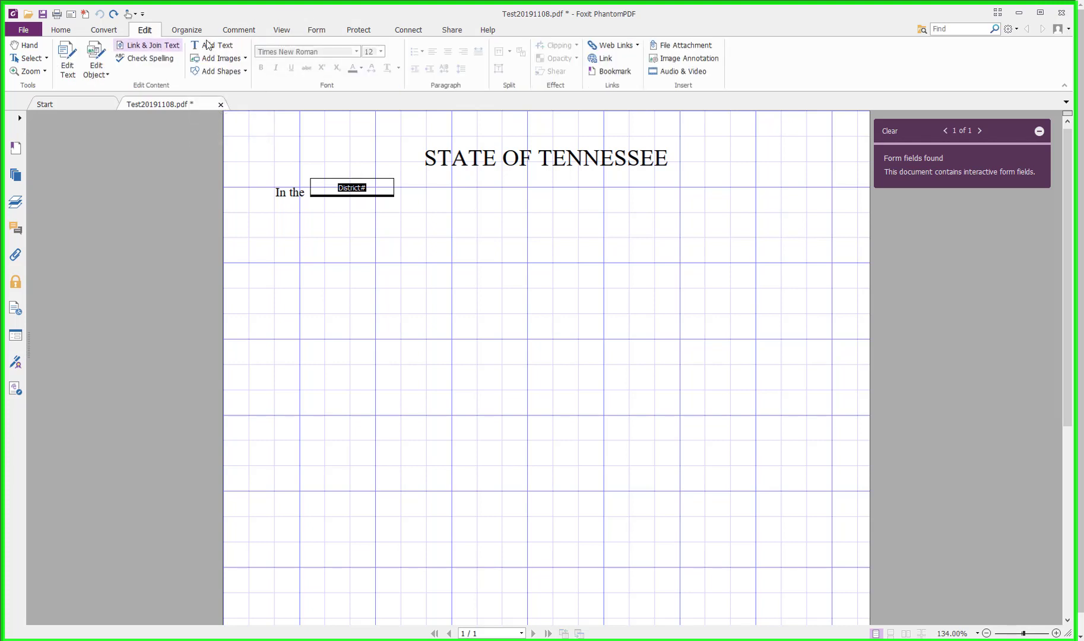
pyautogui.click(212, 45)
pyautogui.click(277, 230)
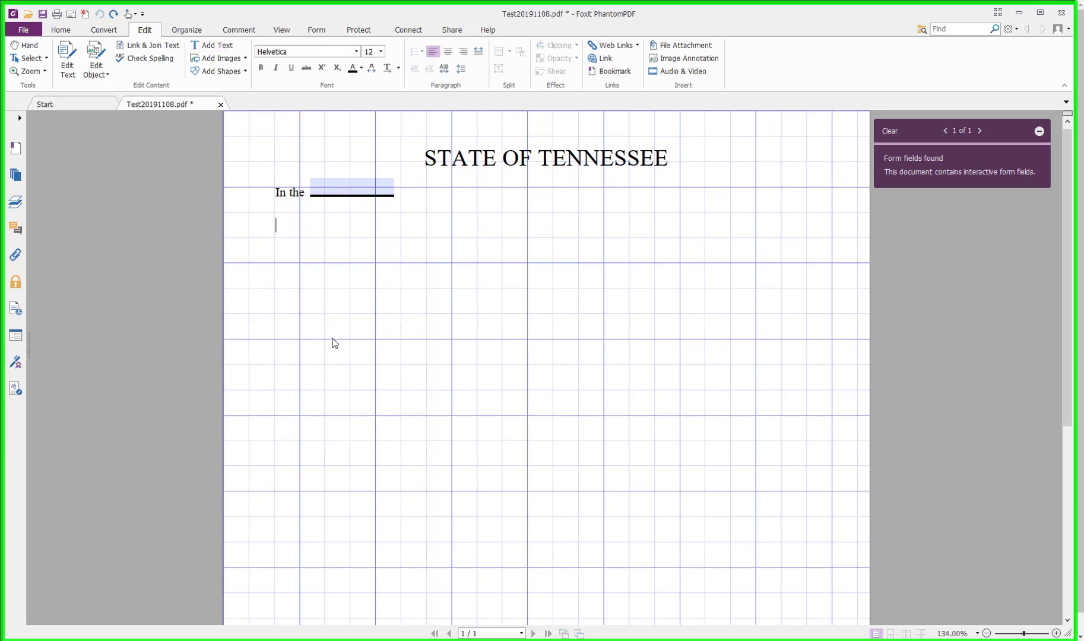
pyautogui.write('Is this a')
pyautogui.write(' dud')
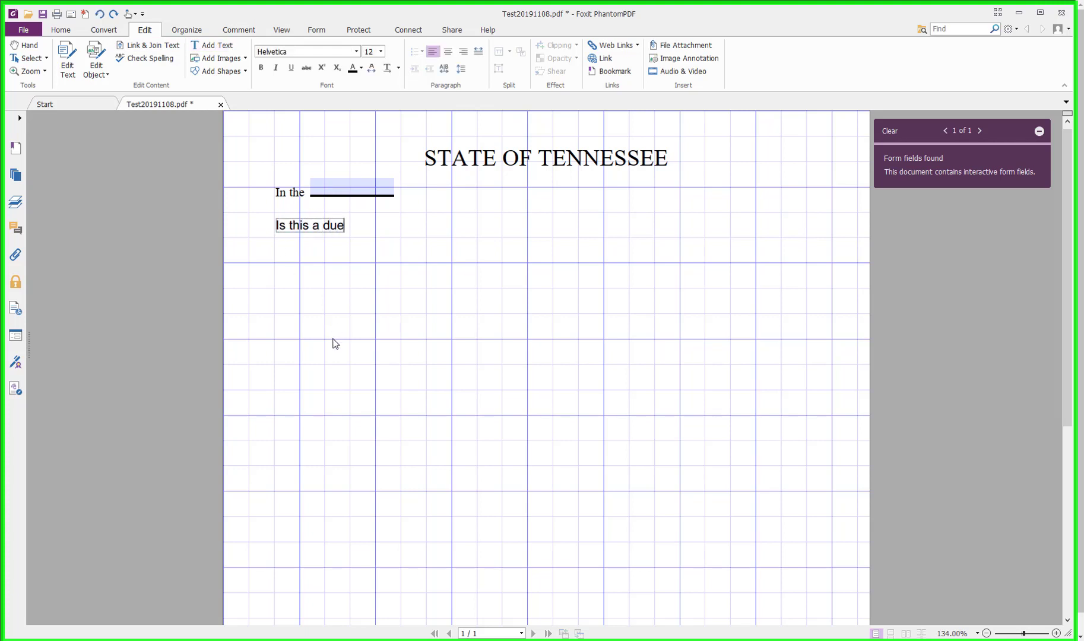
pyautogui.press('BackSpace')
pyautogui.press('BackSpace')
pyautogui.press('BackSpace')
pyautogui.write('DUI')
pyautogui.press('Return')
pyautogui.press('BackSpace')
pyautogui.click(336, 341)
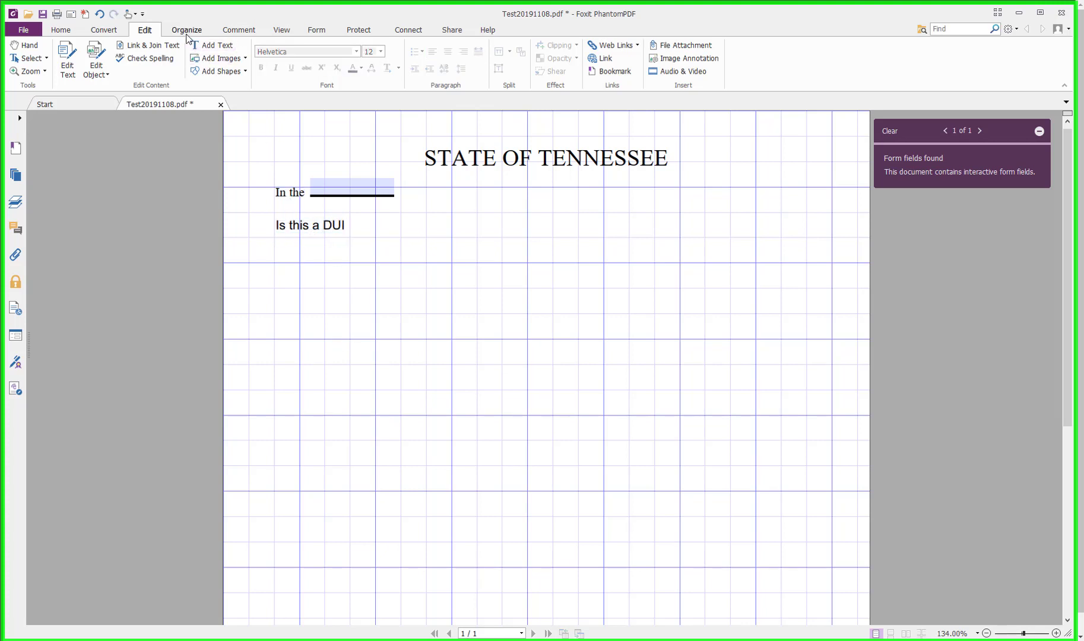
# Duplicate the "In the" text object and change the copy's wording to "Is this a DUI?"
pyautogui.click(96, 56)
pyautogui.click(281, 194)
pyautogui.rightClick(281, 196)
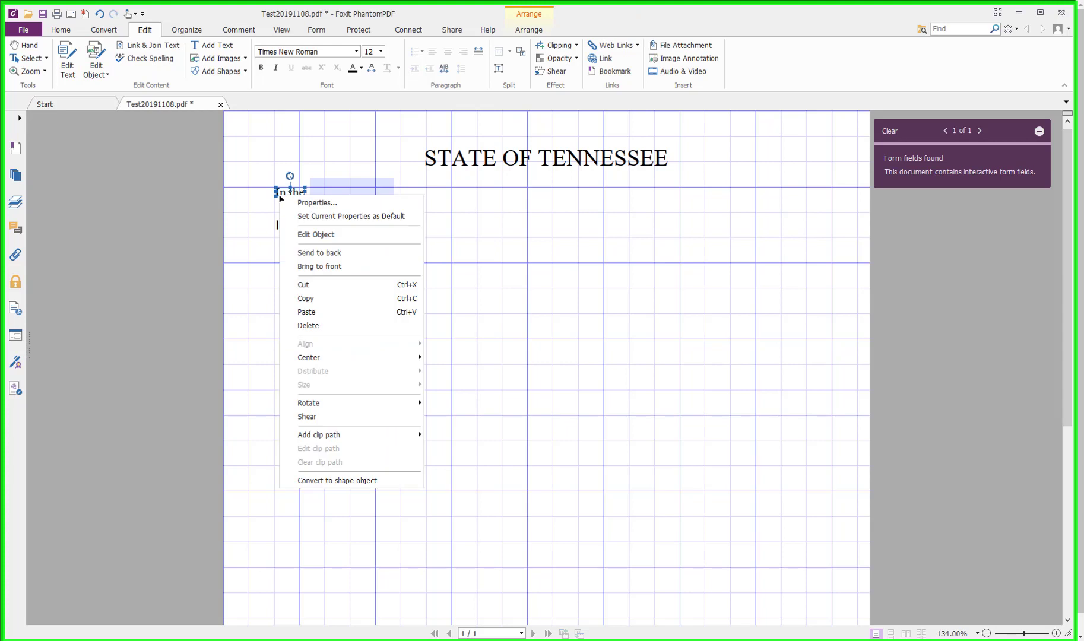
pyautogui.click(298, 300)
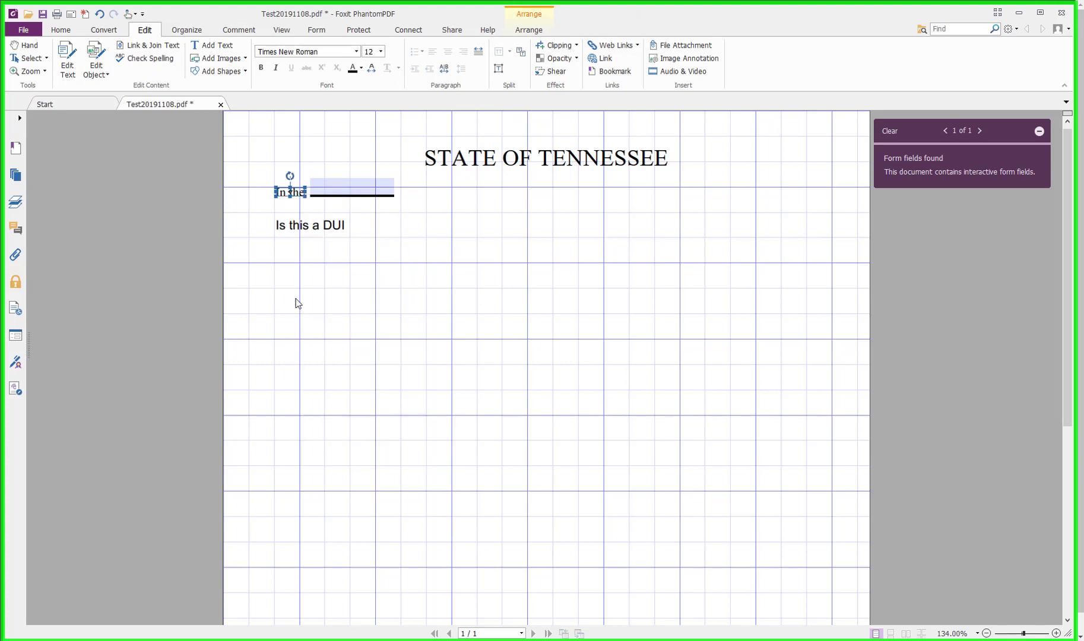
pyautogui.hotkey('ctrl', 'v')
pyautogui.doubleClick(297, 209)
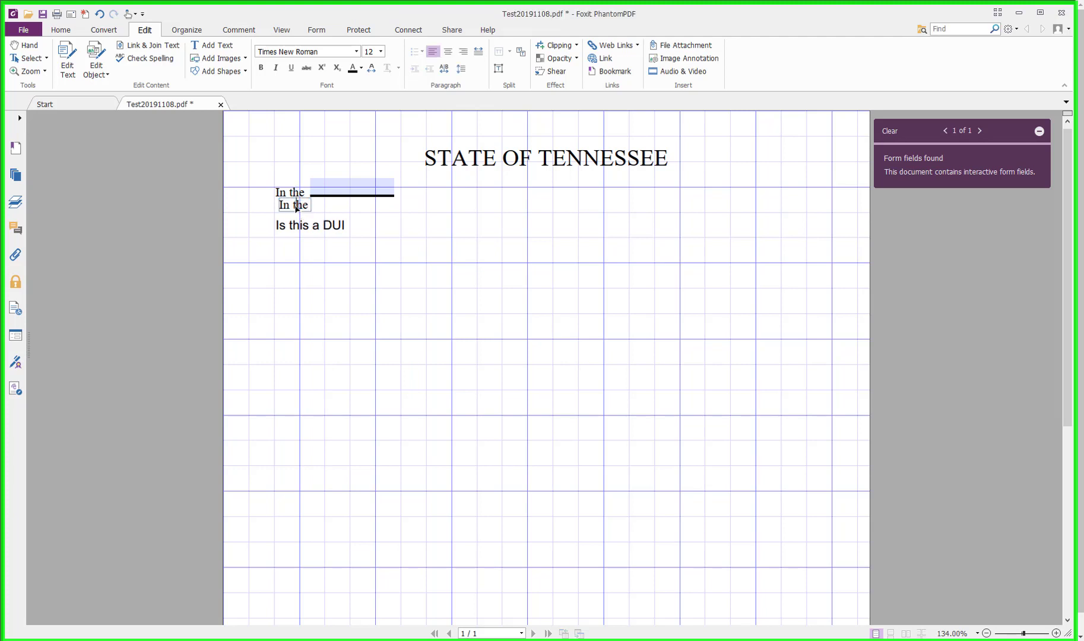
pyautogui.hotkey('ctrl', 'a')
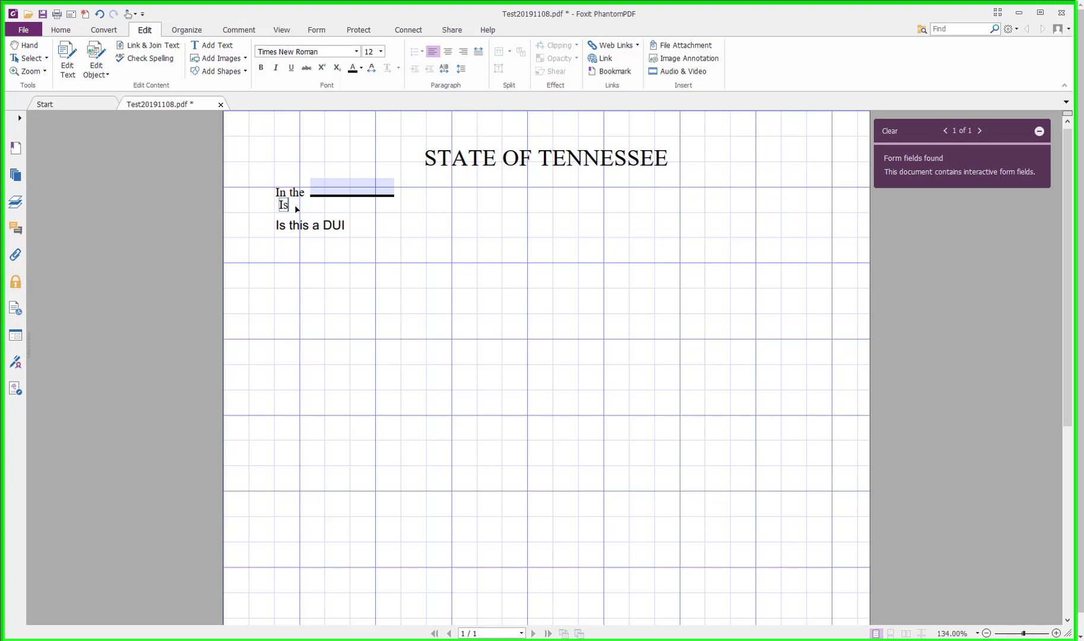
pyautogui.write('Is this a DUI?')
# Delete the Helvetica "Is this a DUI" line and move the Times New Roman "Is this a DUI?" text into its place
pyautogui.rightClick(308, 225)
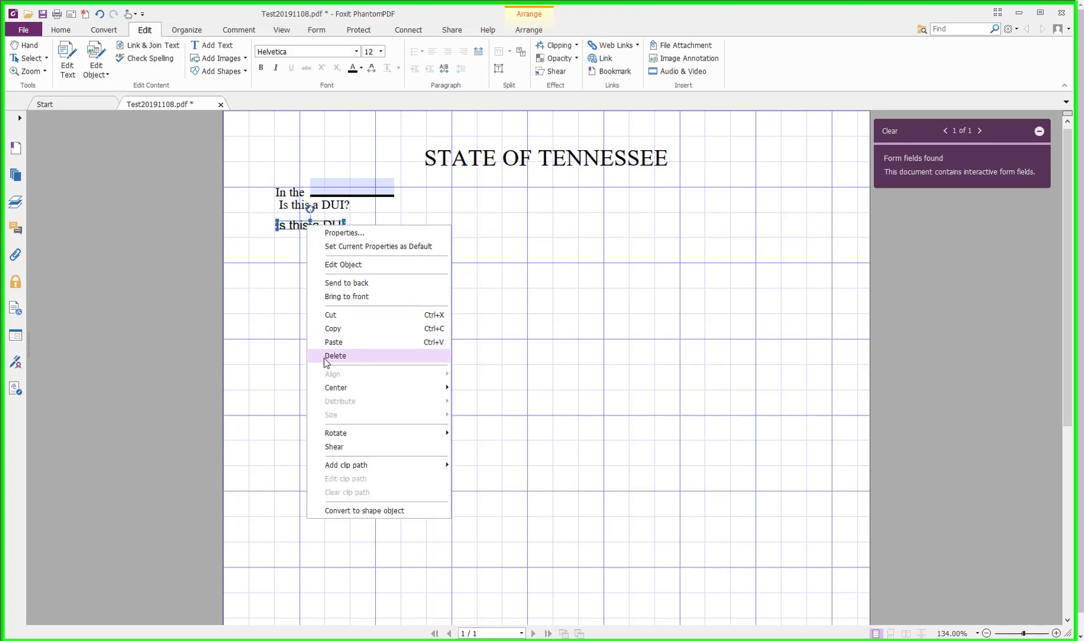
pyautogui.click(330, 356)
pyautogui.moveTo(319, 218); pyautogui.dragTo(308, 232)
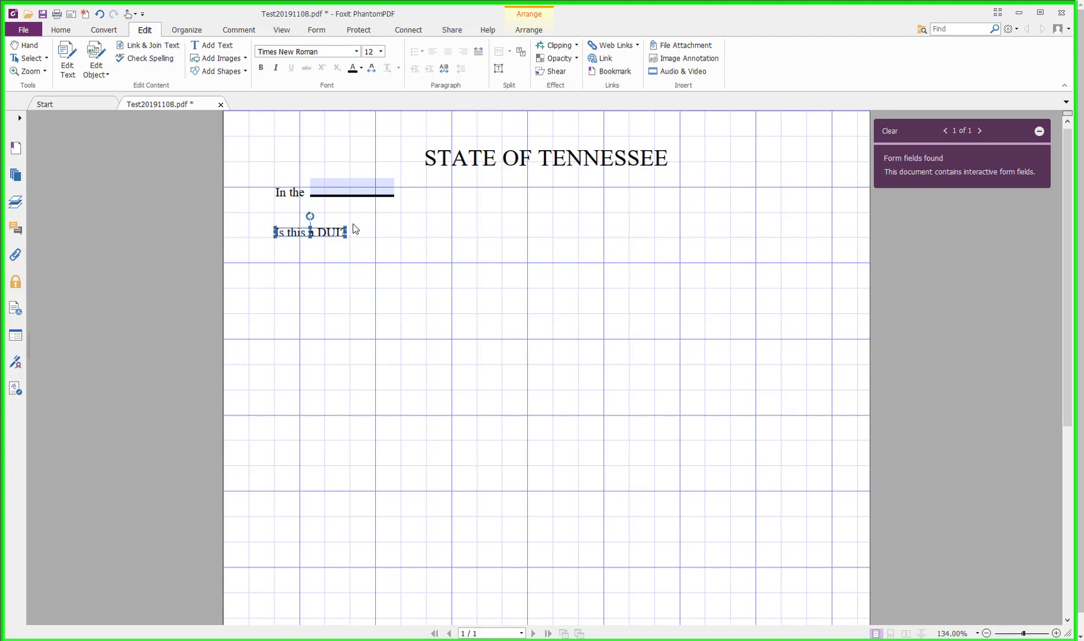
pyautogui.click(362, 234)
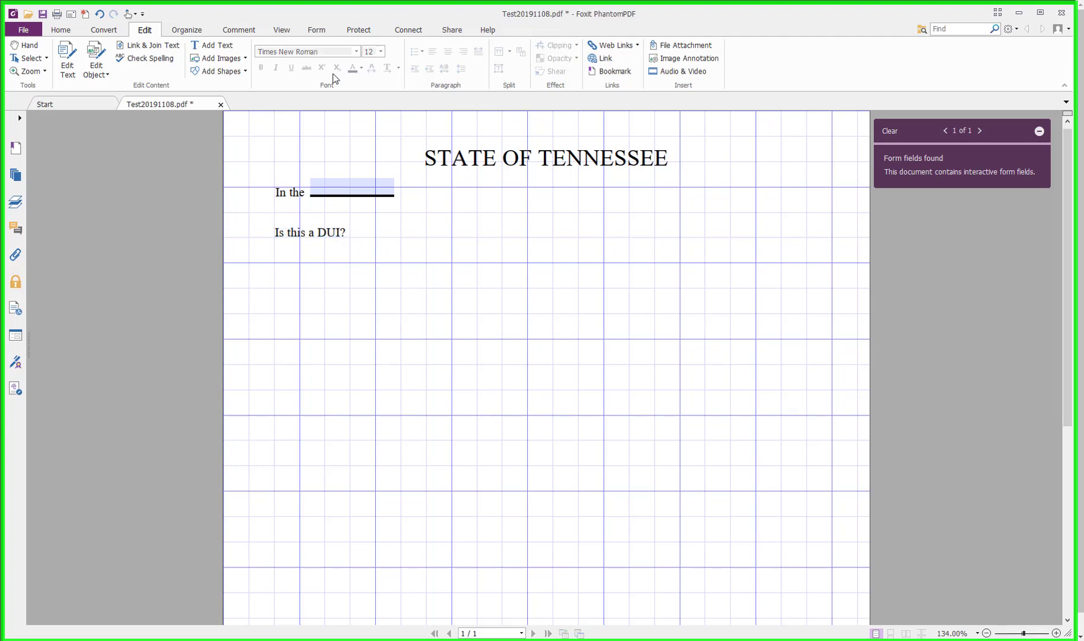
# Draw a small check box field directly after the "Is this a DUI?" text
pyautogui.click(321, 33)
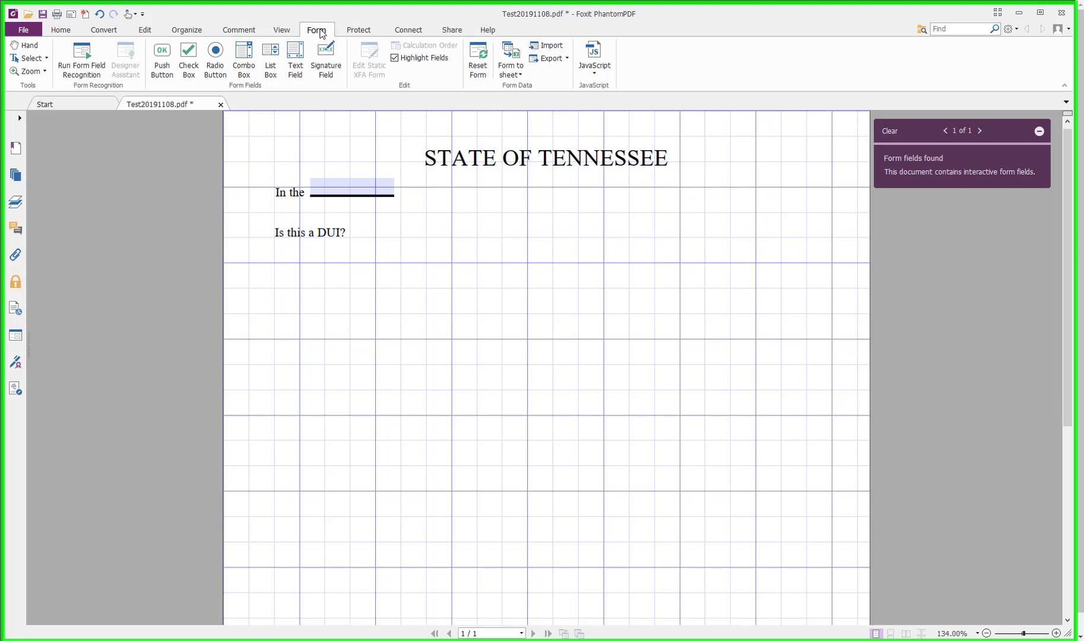
pyautogui.click(189, 58)
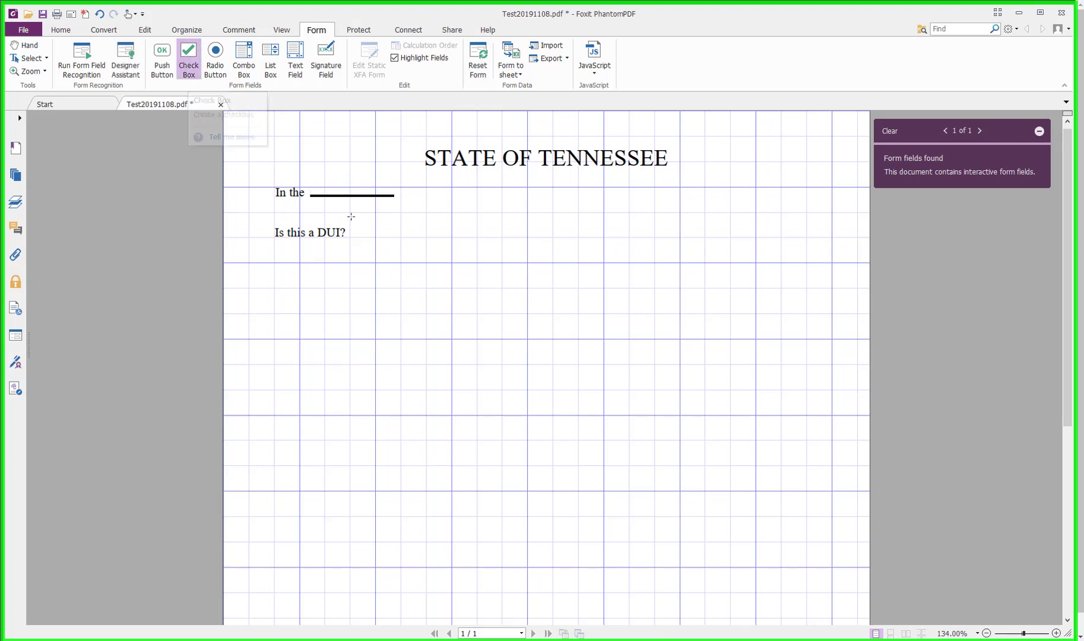
pyautogui.moveTo(351, 219); pyautogui.dragTo(375, 236)
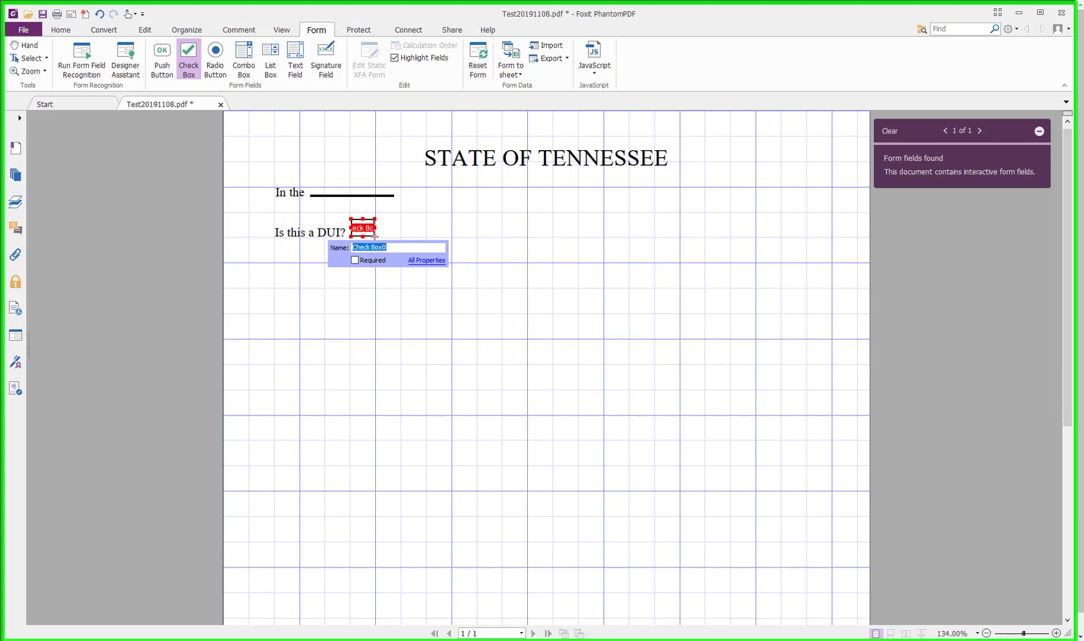
# Review the check box's general, appearance, options and actions properties, including the available triggers and actions, without changing anything
pyautogui.click(429, 262)
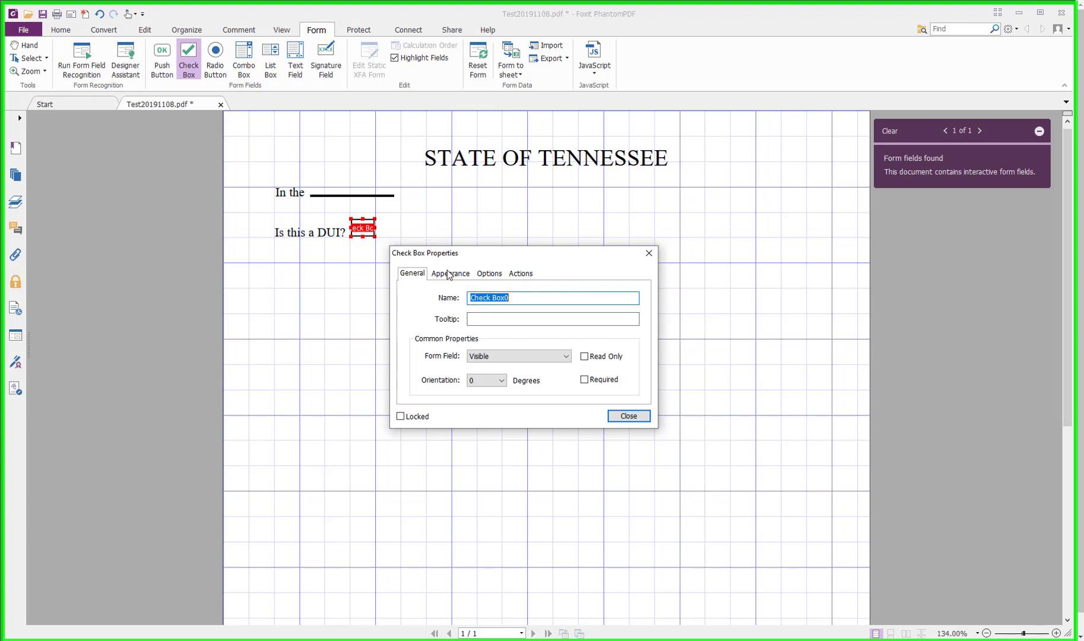
pyautogui.click(448, 275)
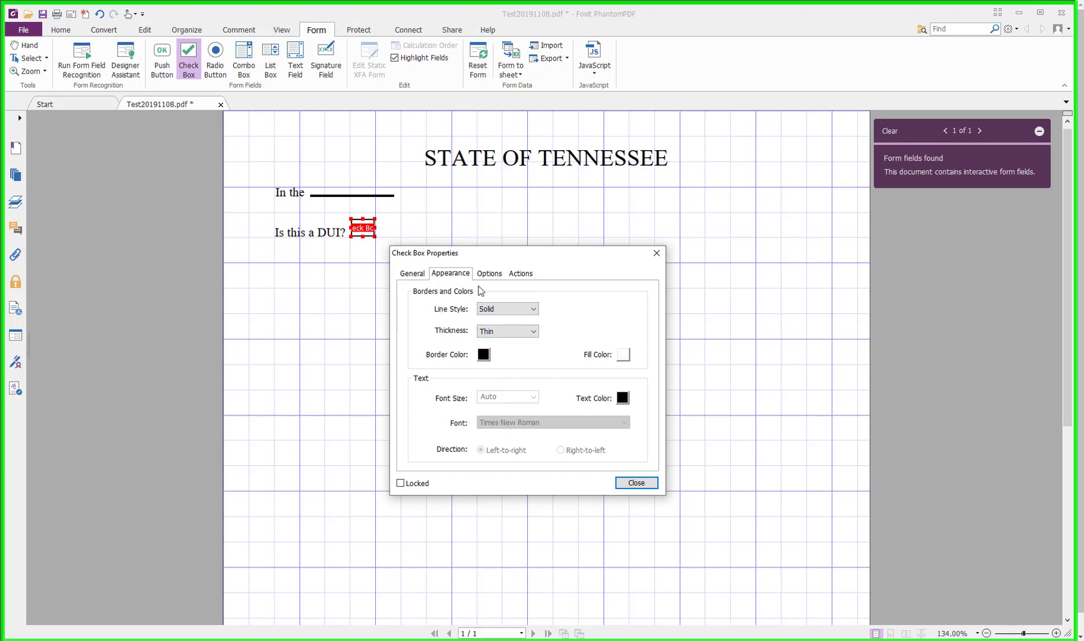
pyautogui.click(489, 274)
pyautogui.click(521, 273)
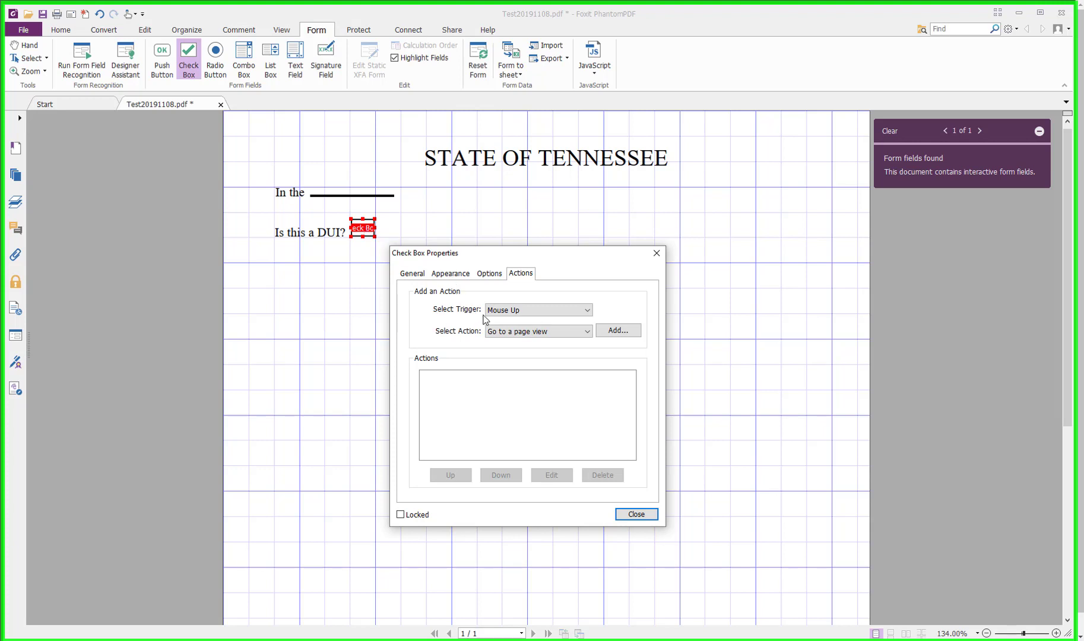
pyautogui.click(587, 313)
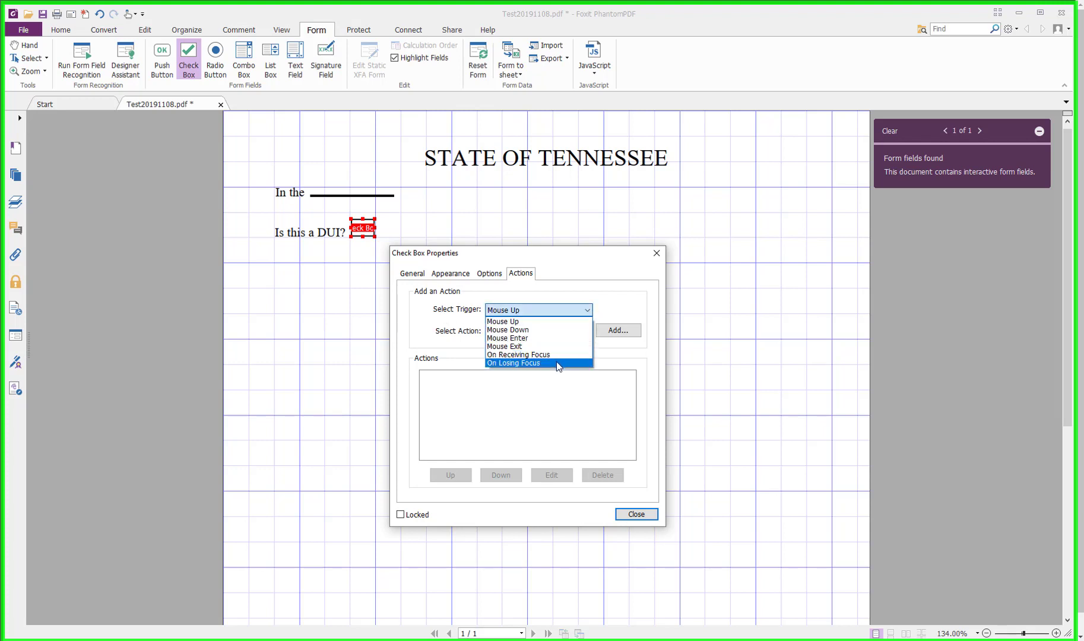
pyautogui.click(619, 306)
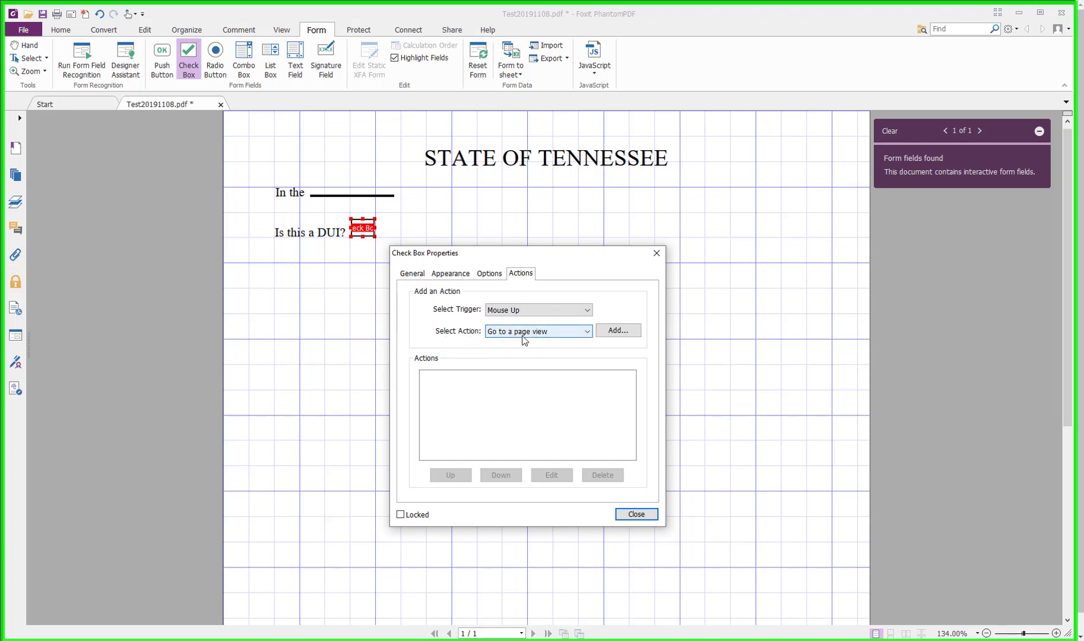
pyautogui.click(587, 332)
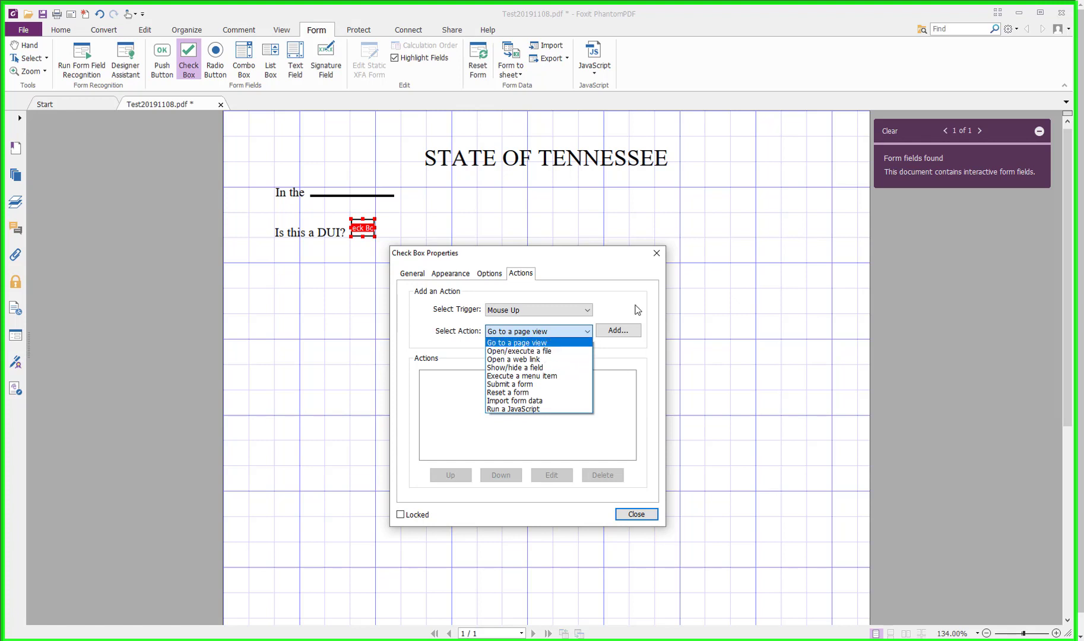
pyautogui.click(554, 305)
pyautogui.click(422, 274)
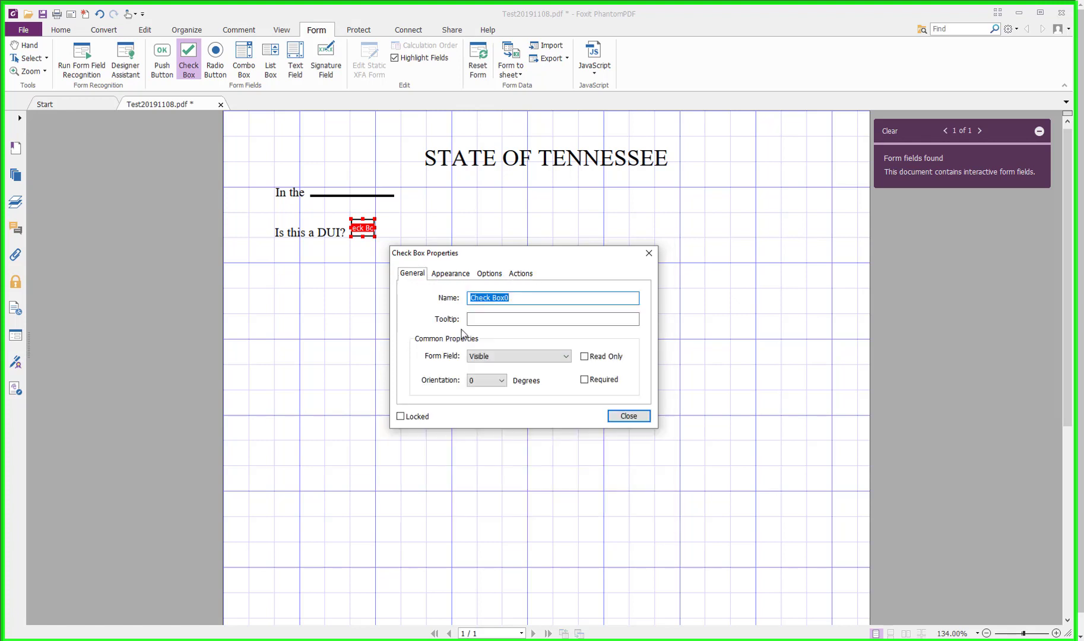
pyautogui.click(629, 416)
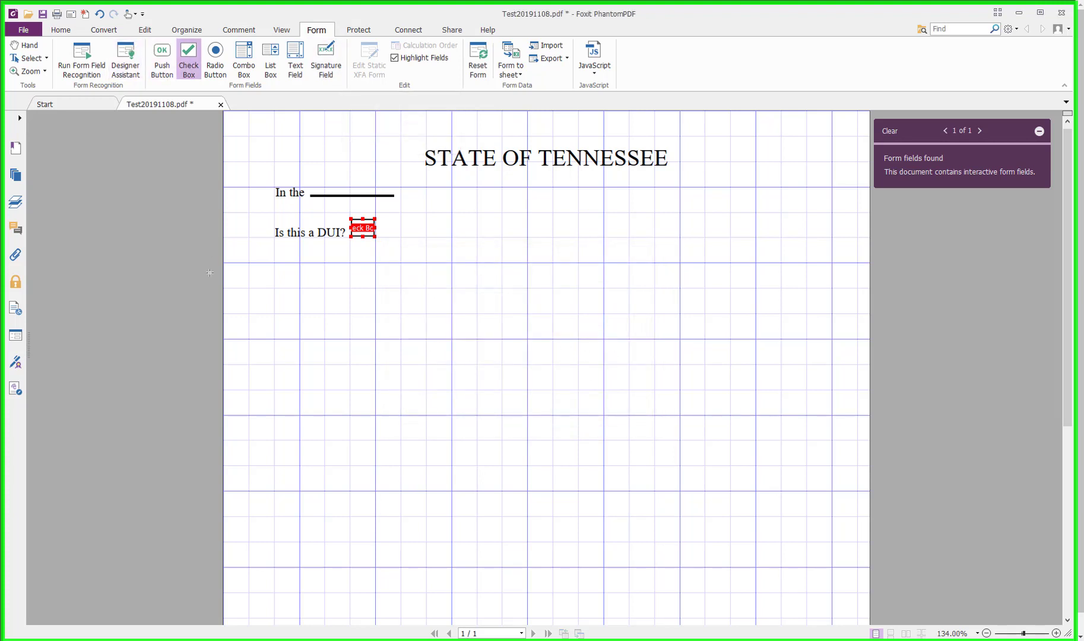
# Save the form, reload it in the browser's PDF viewer, and test the District# field and the DUI check box
pyautogui.hotkey('ctrl', 's')
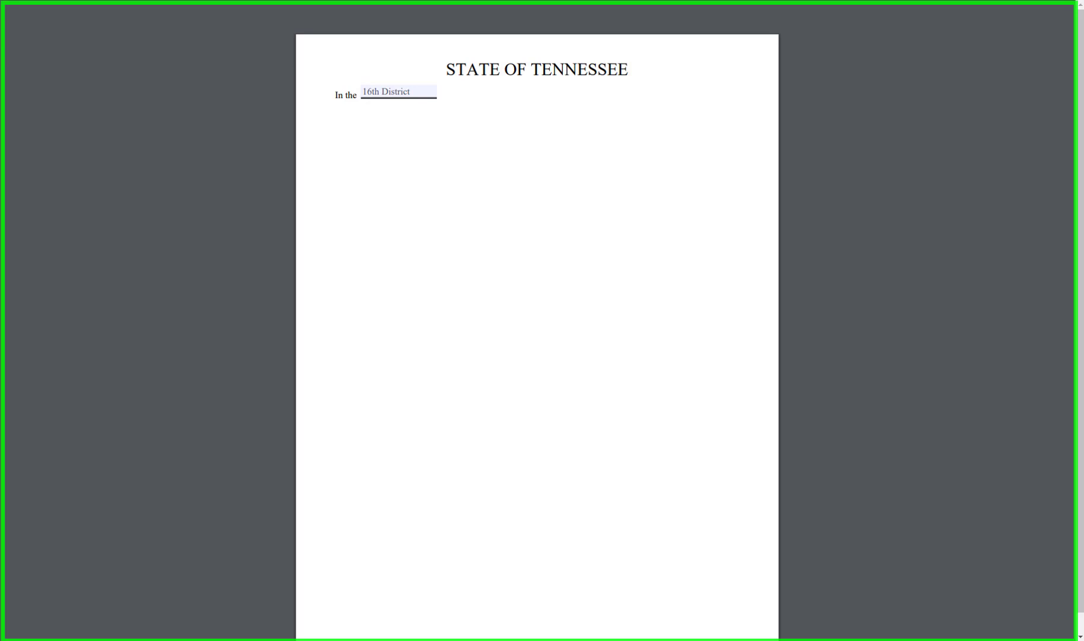
pyautogui.press('F5')
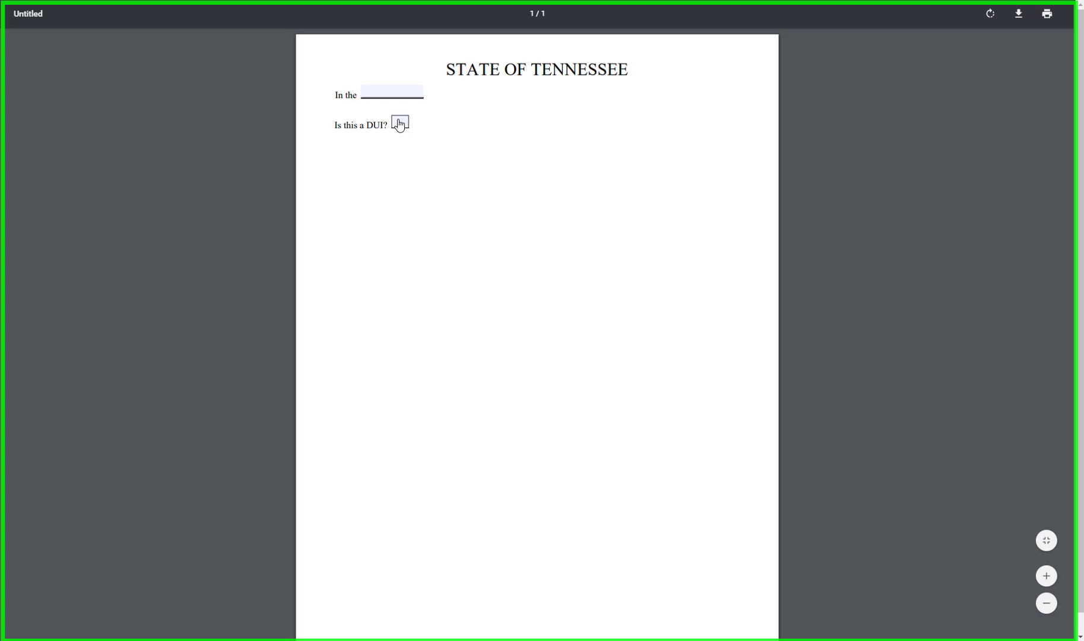
pyautogui.click(383, 92)
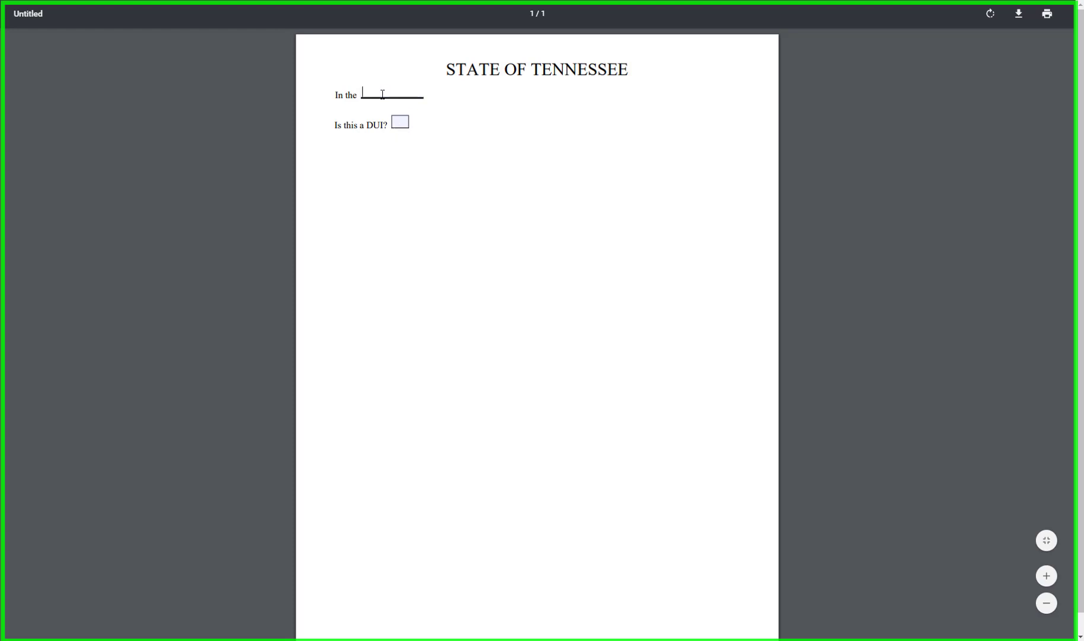
pyautogui.click(400, 122)
pyautogui.click(1046, 574)
pyautogui.click(1046, 574)
pyautogui.click(1046, 573)
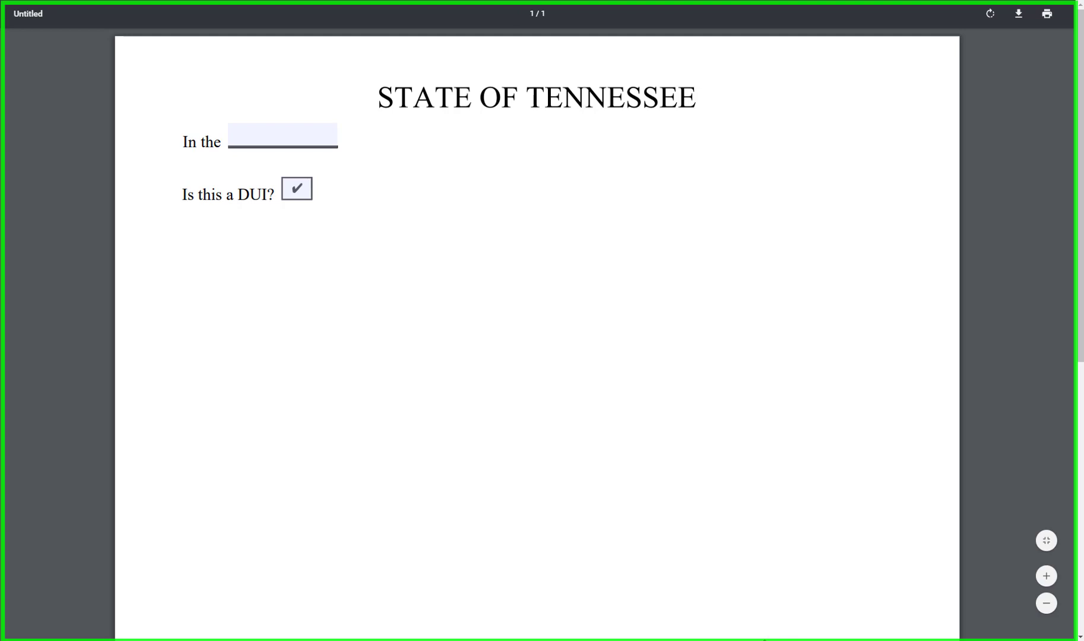
# Switch back to Foxit PhantomPDF, draw a radio button beyond the DUI check box on the same line, and save the form
pyautogui.hotkey('alt', 'Tab')
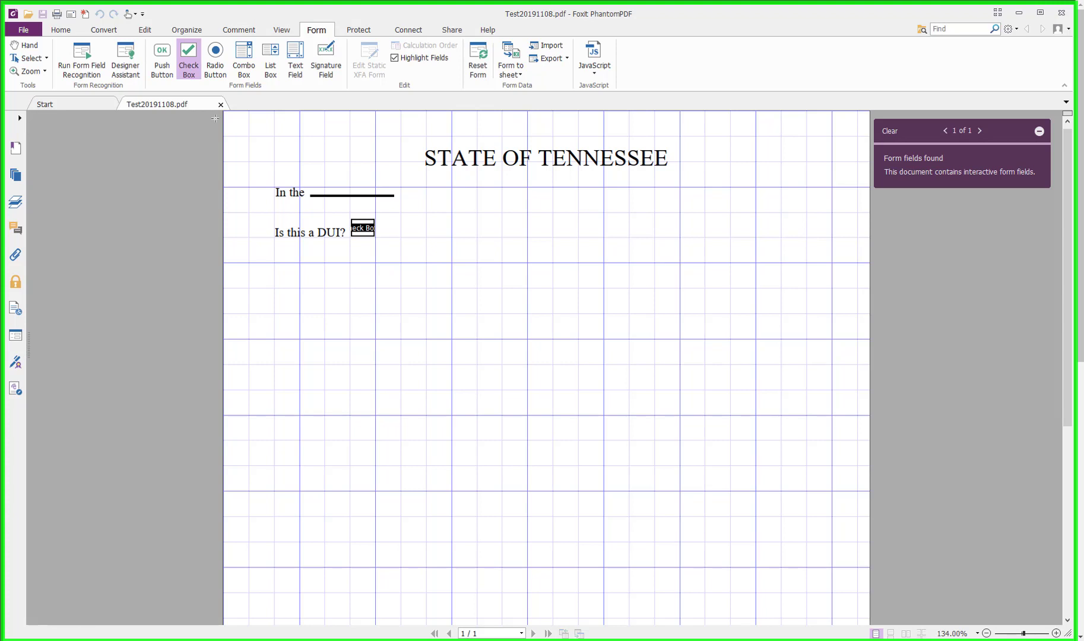
pyautogui.click(217, 56)
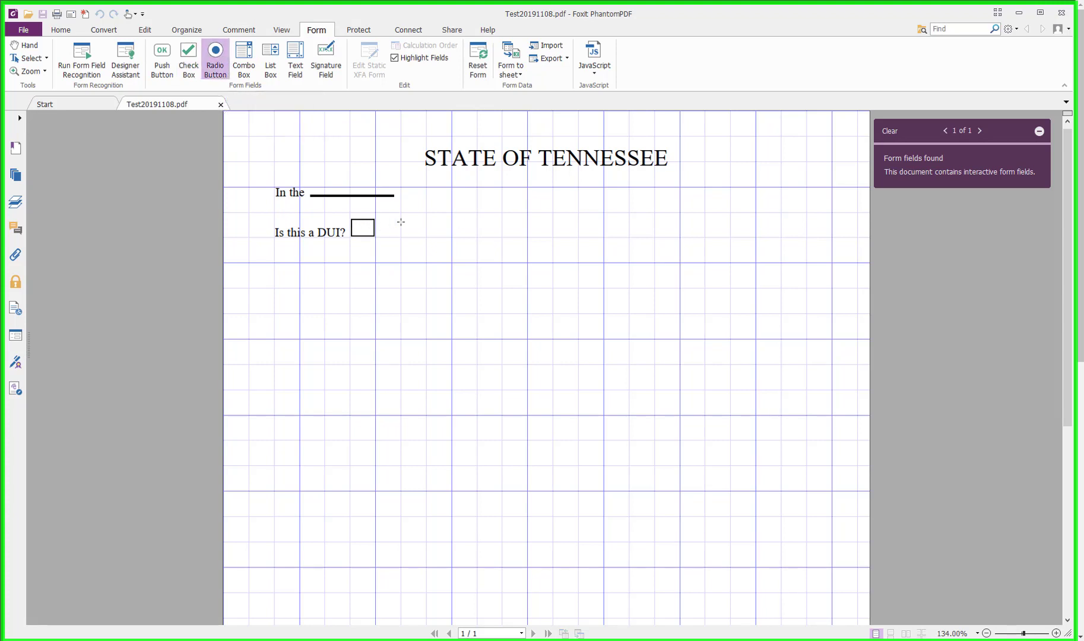
pyautogui.moveTo(402, 218); pyautogui.dragTo(429, 240)
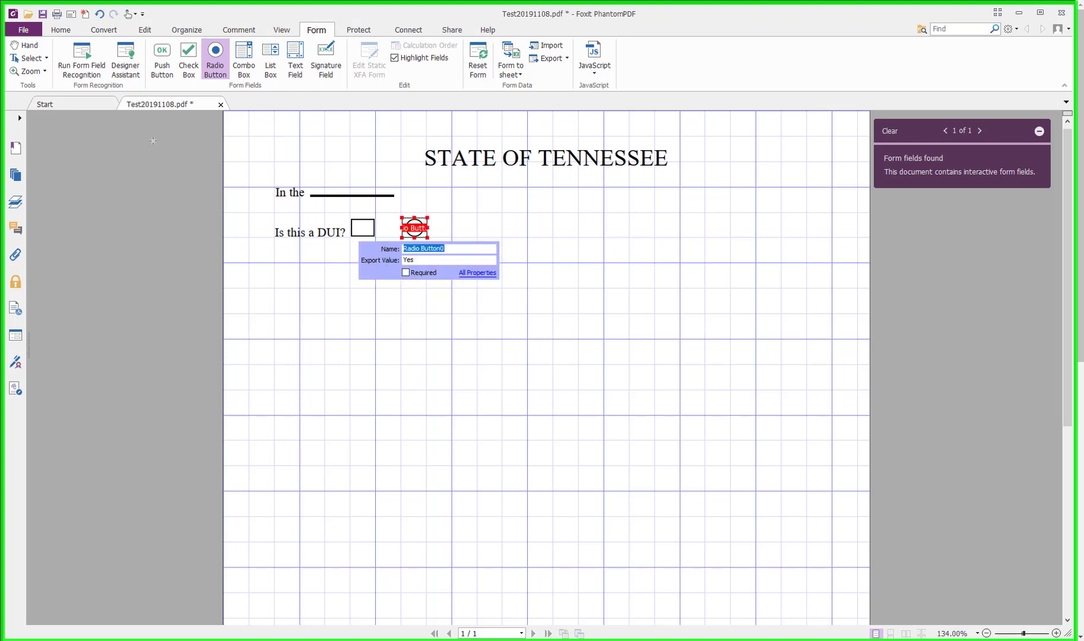
pyautogui.click(42, 14)
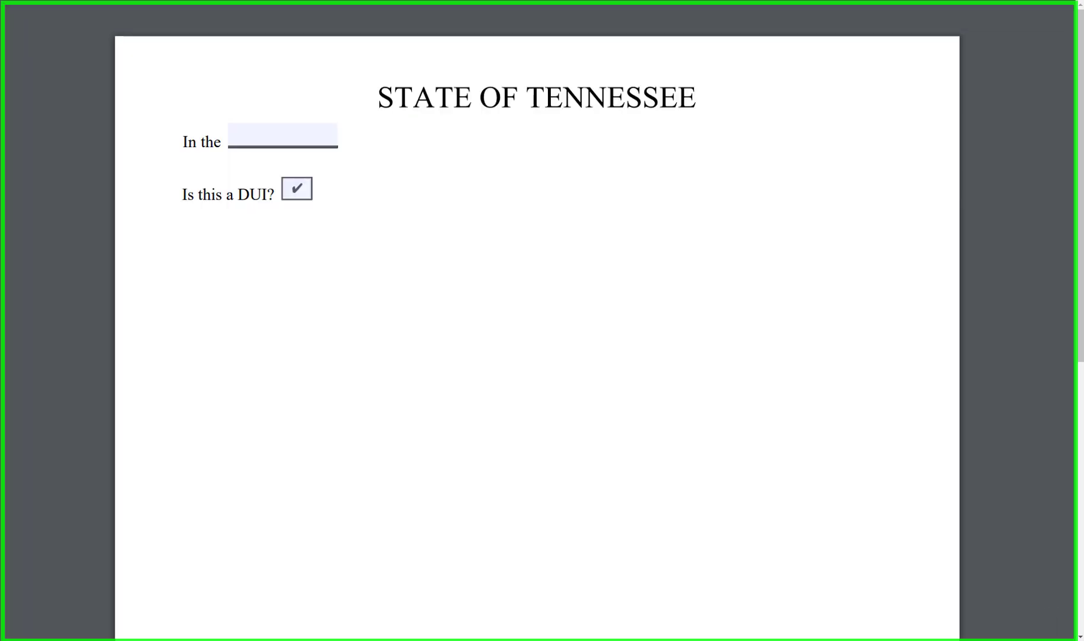
# Reload the form in the browser's PDF viewer, test selecting the radio button, and return to Foxit PhantomPDF
pyautogui.press('F5')
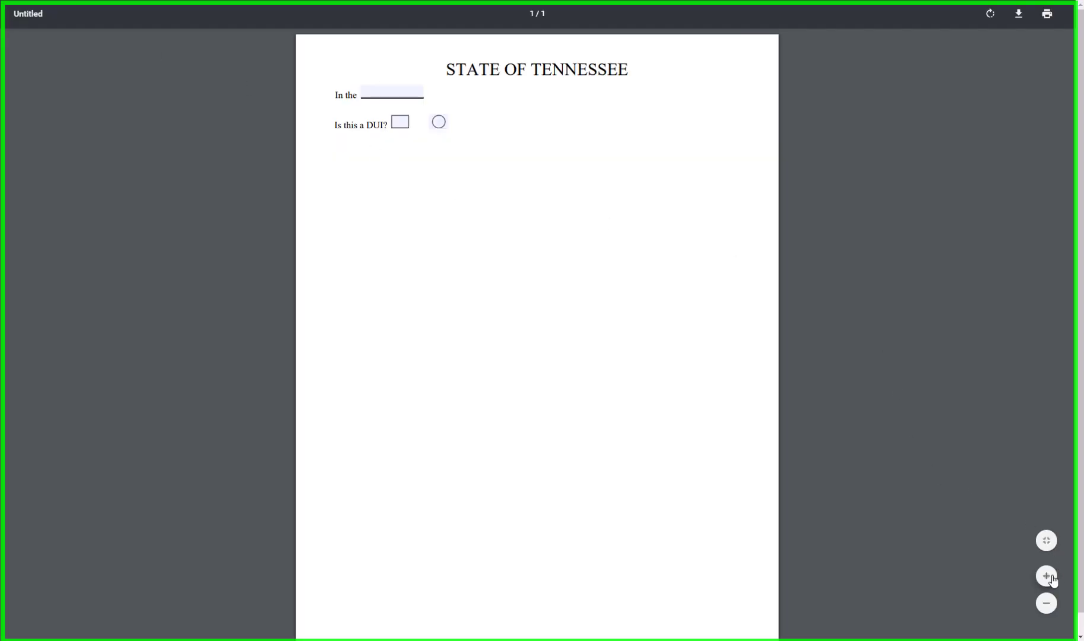
pyautogui.click(1046, 576)
pyautogui.click(1046, 576)
pyautogui.click(1046, 576)
pyautogui.click(1046, 576)
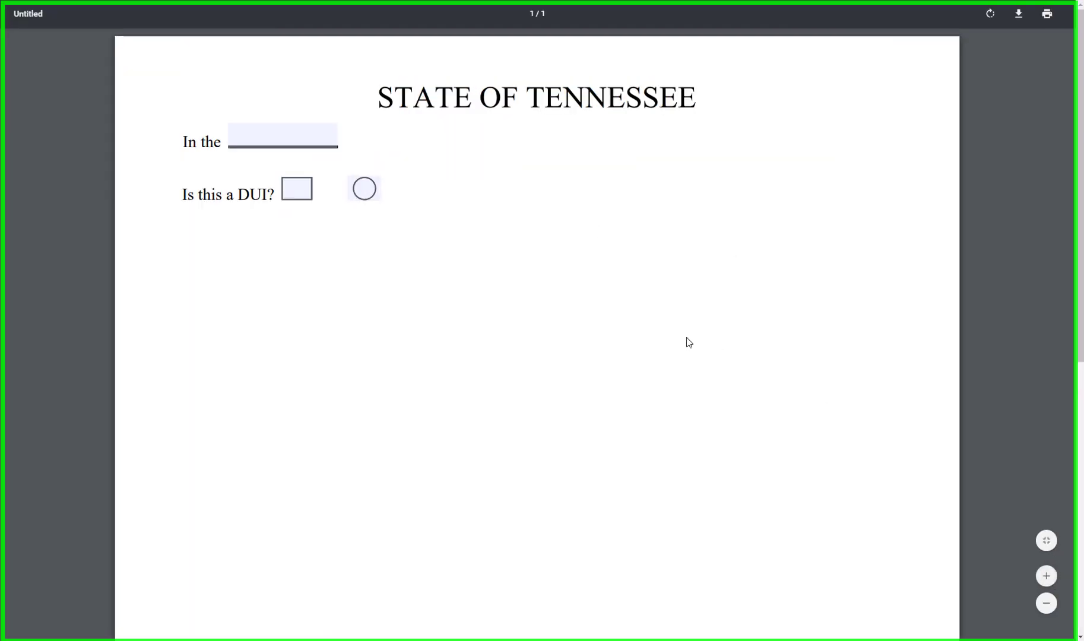
pyautogui.click(363, 188)
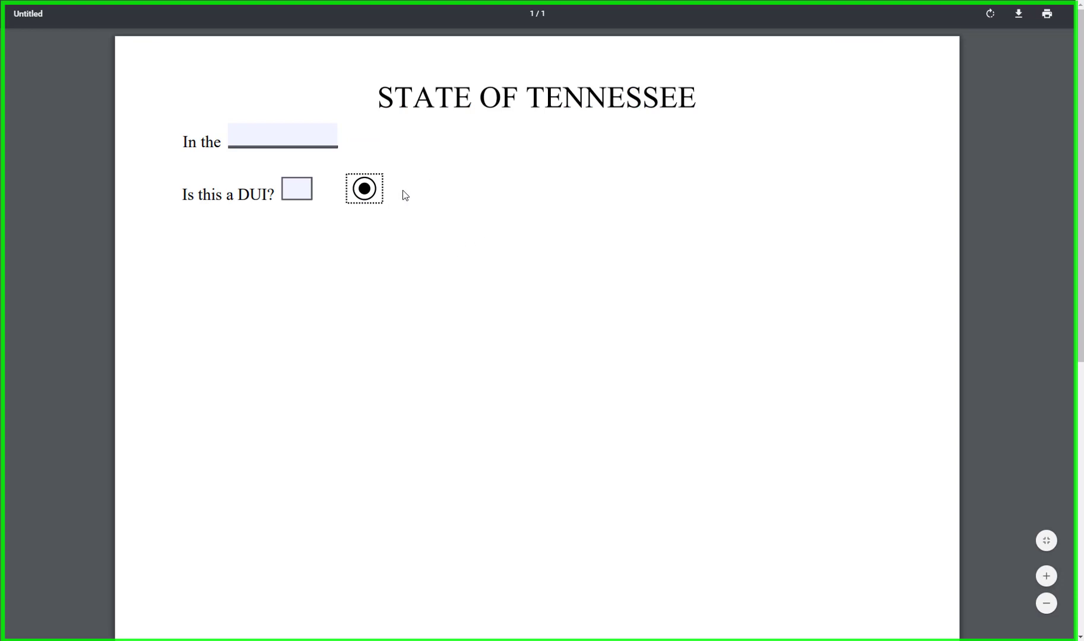
pyautogui.click(380, 250)
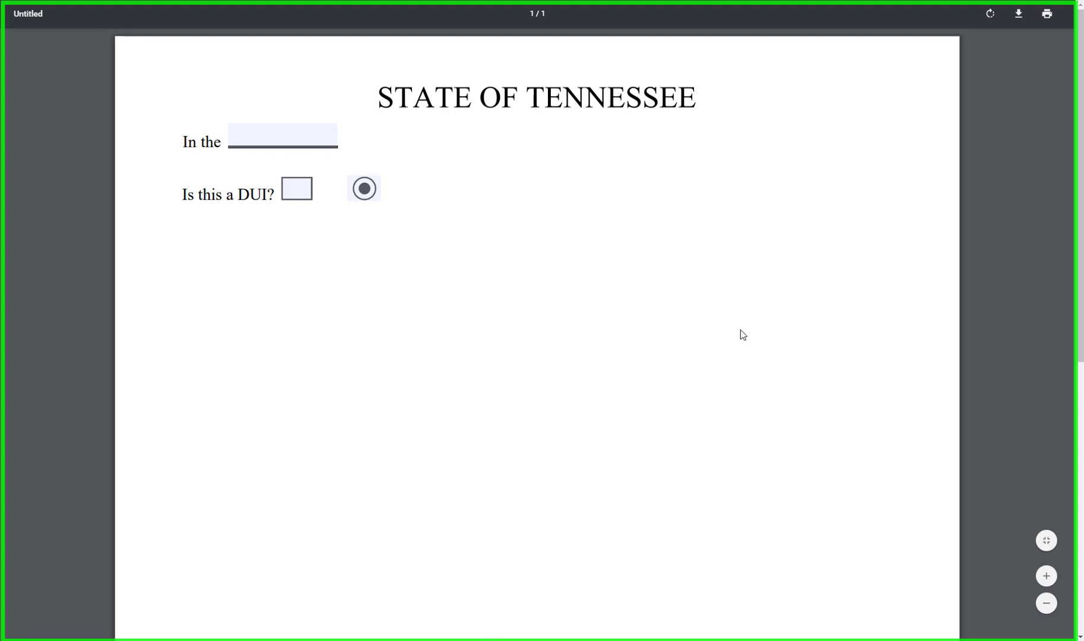
pyautogui.hotkey('alt', 'Tab')
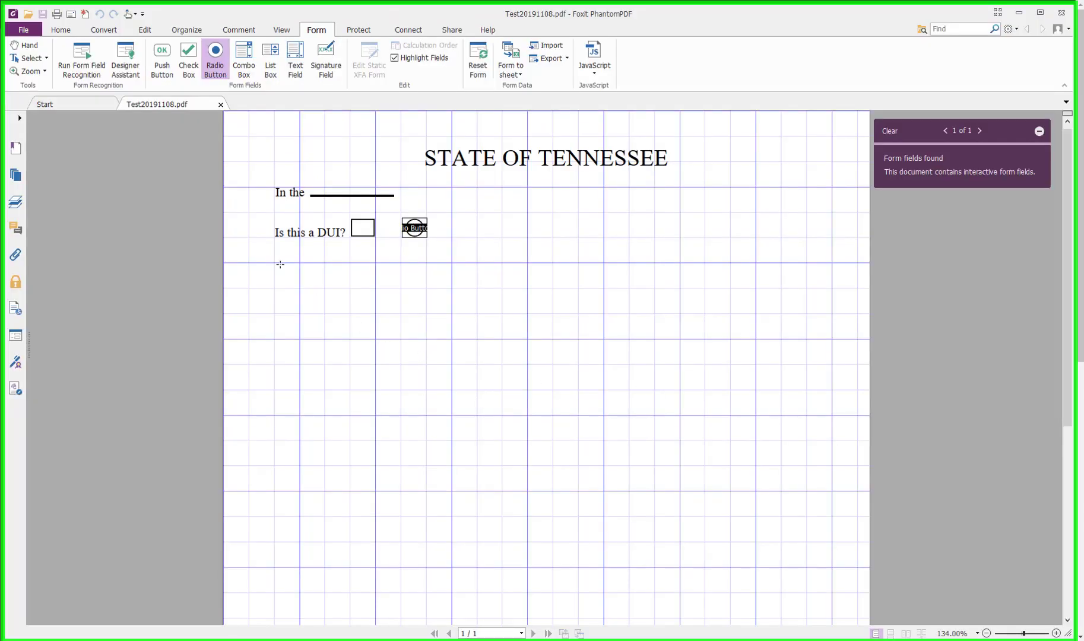
# Duplicate the "Is this a DUI?" text and place the copy directly below the original, aligned with its start
pyautogui.click(246, 56)
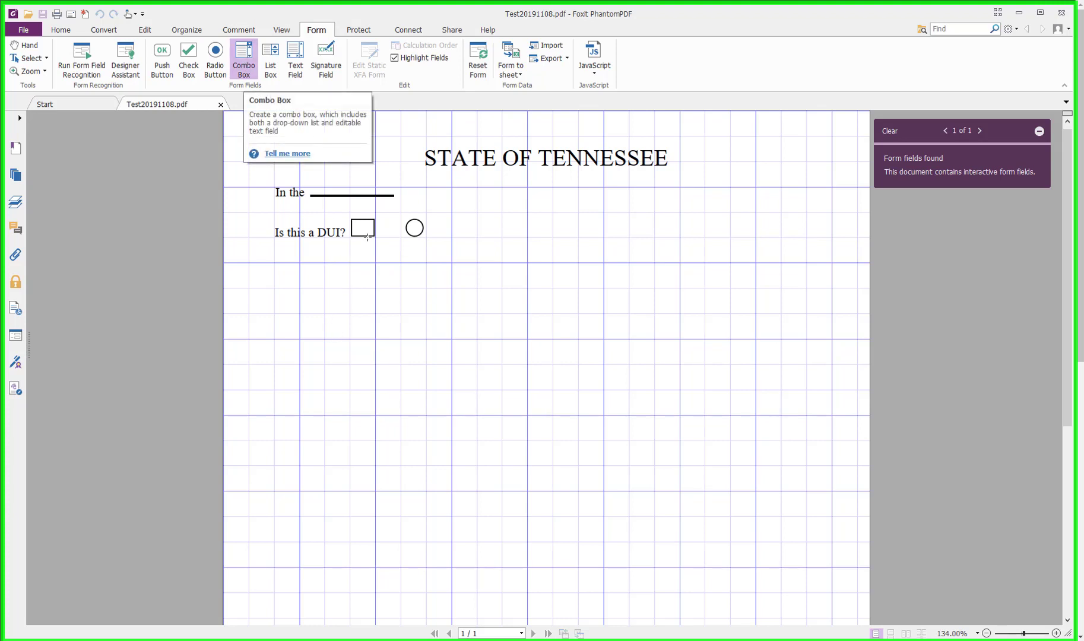
pyautogui.click(146, 31)
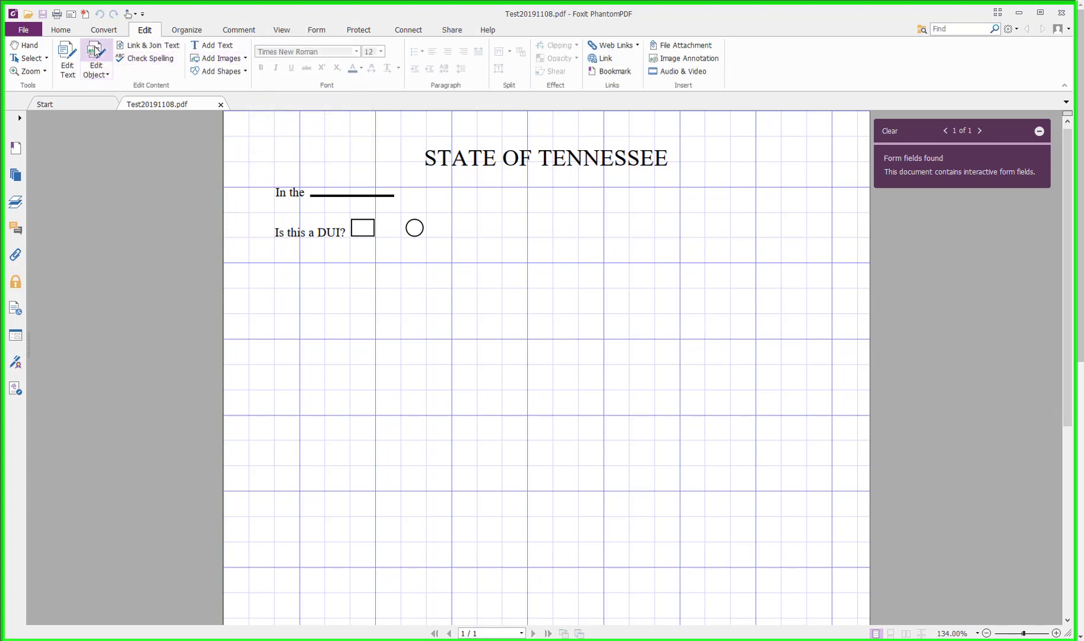
pyautogui.click(98, 52)
pyautogui.rightClick(290, 235)
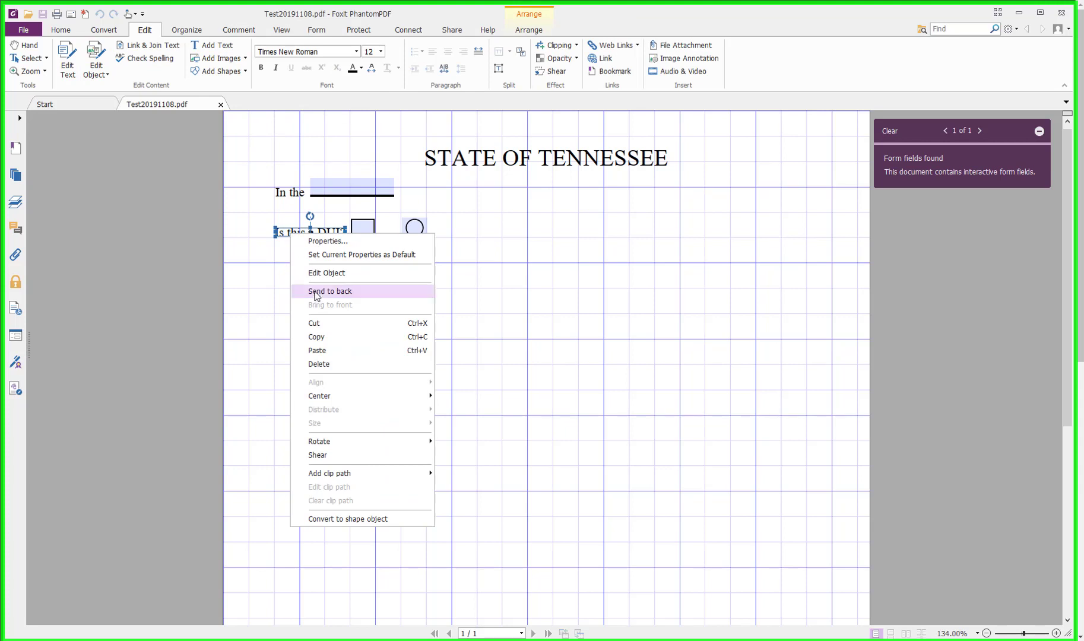
pyautogui.click(314, 336)
pyautogui.rightClick(278, 269)
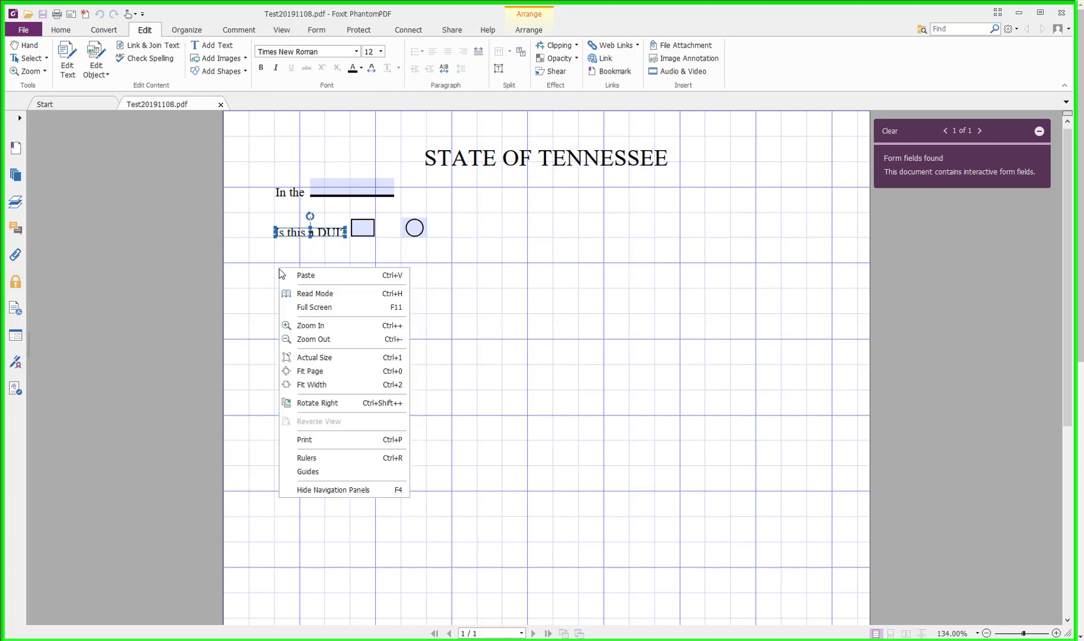
pyautogui.click(341, 275)
pyautogui.moveTo(333, 273); pyautogui.dragTo(330, 258)
# Replace the wording of the duplicated text line with "What district are you in?"
pyautogui.click(392, 349)
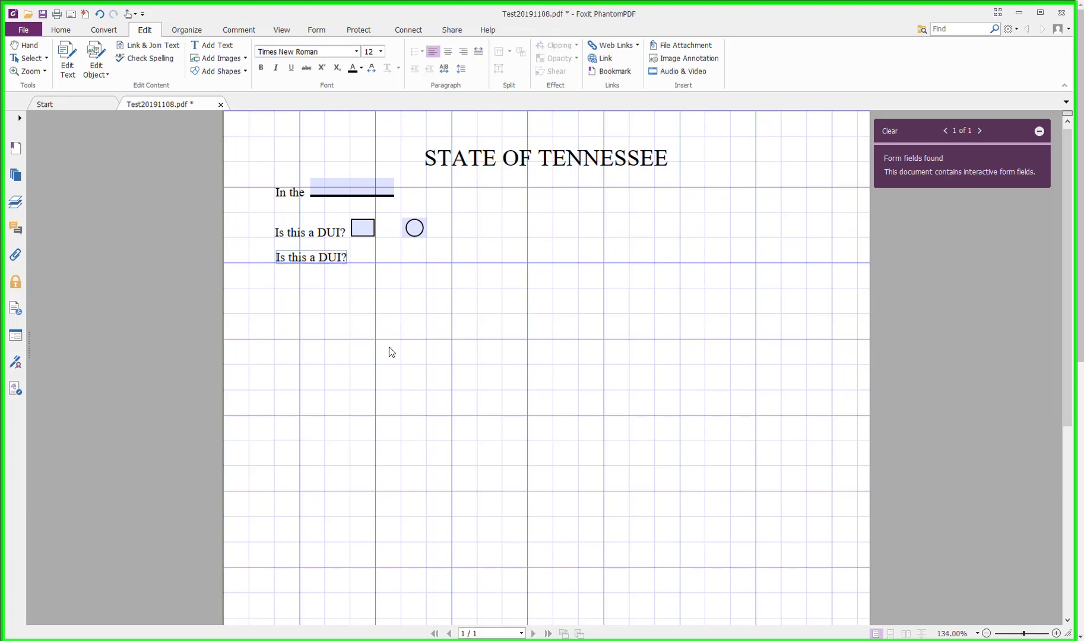
pyautogui.hotkey('ctrl', 'a')
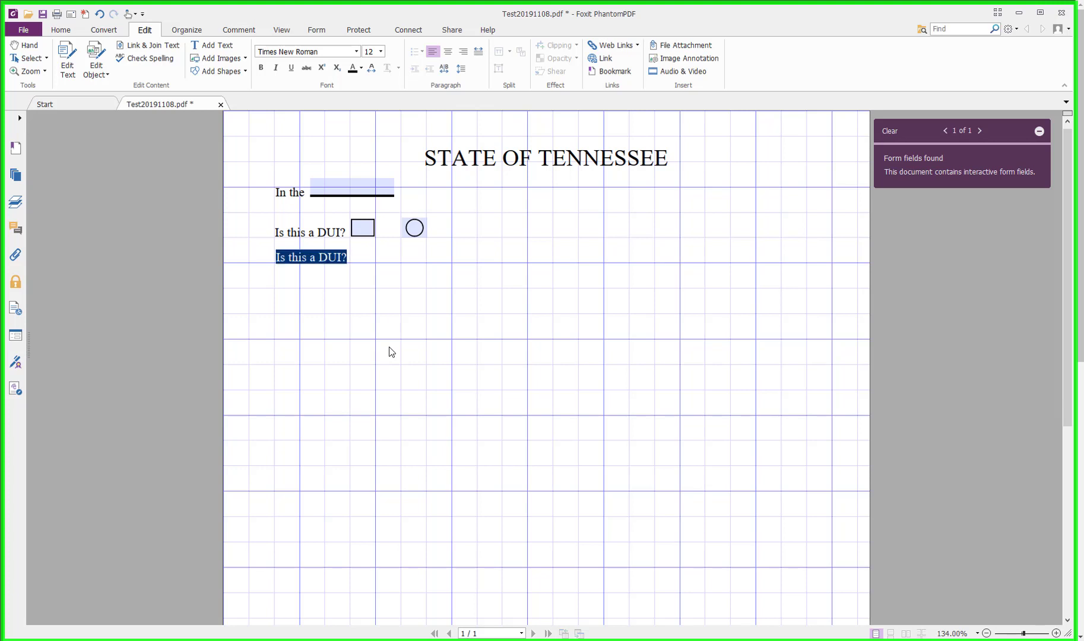
pyautogui.write('What dist')
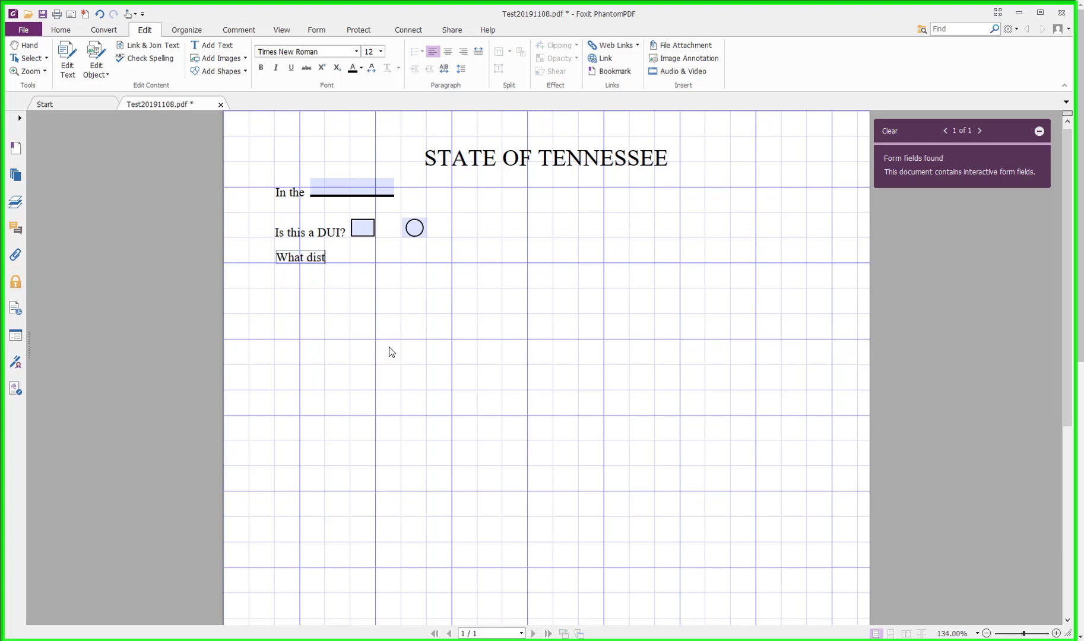
pyautogui.write('rict are you in?')
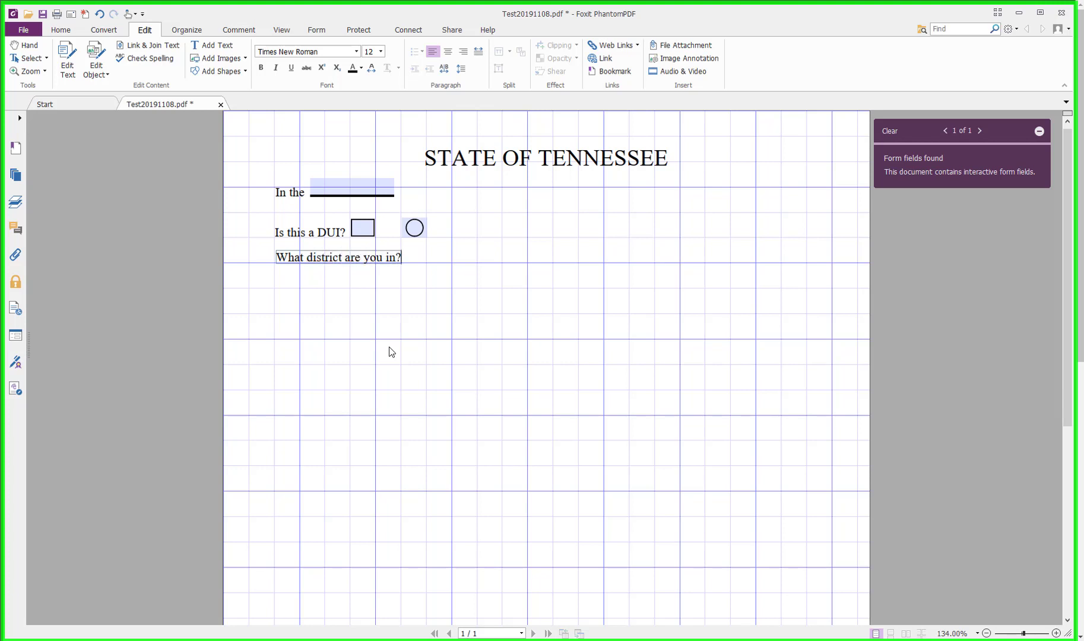
pyautogui.click(372, 305)
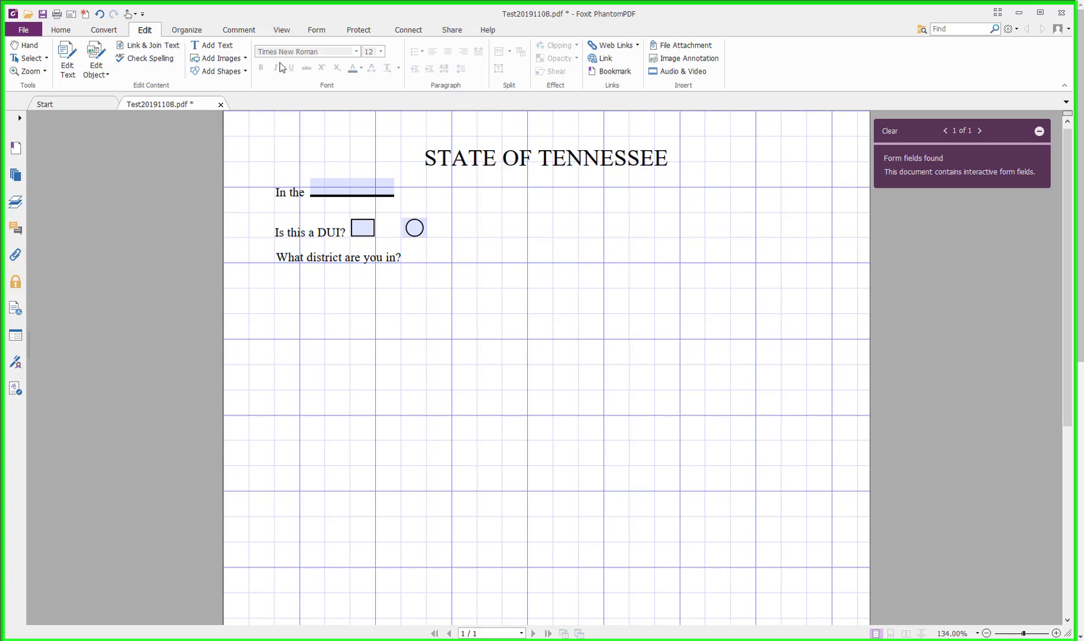
# Draw a combo box just after the "What district are you in?" question on the same line
pyautogui.click(319, 32)
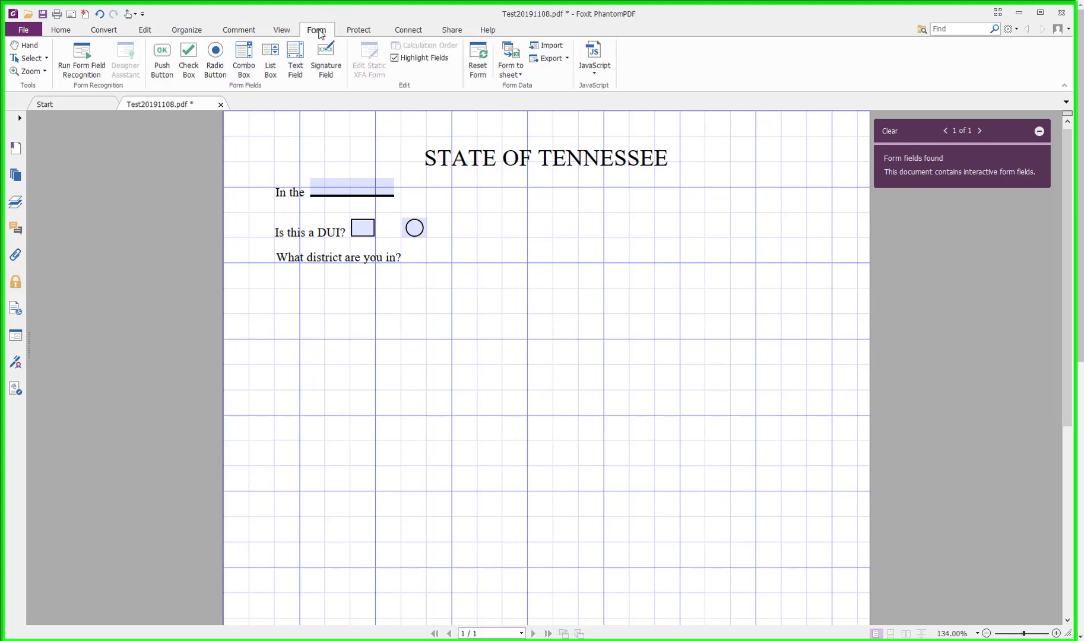
pyautogui.click(249, 56)
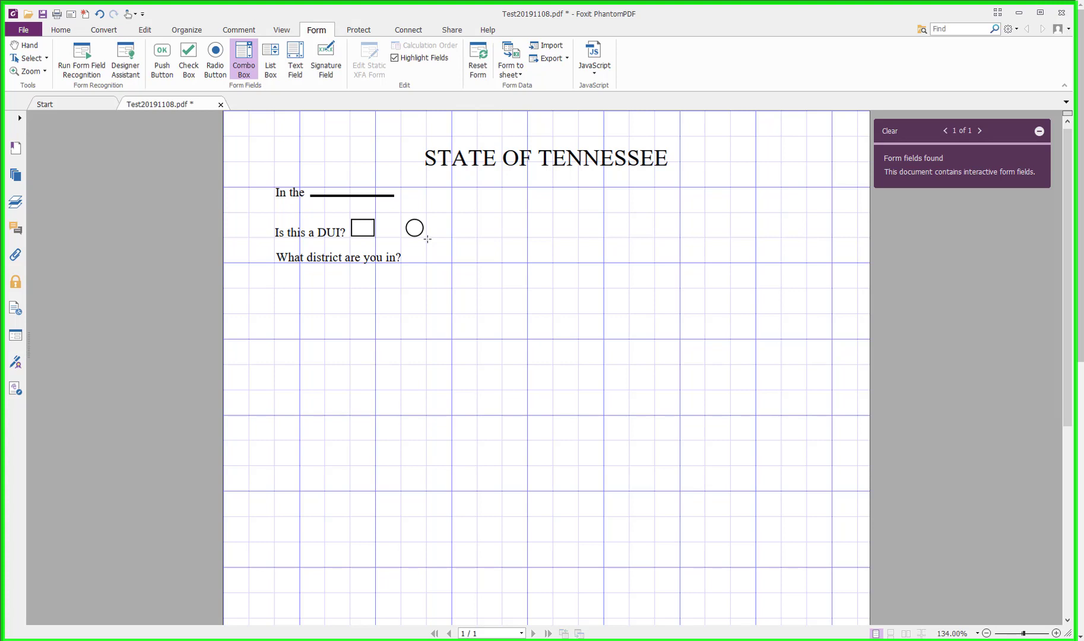
pyautogui.moveTo(428, 239); pyautogui.dragTo(477, 262)
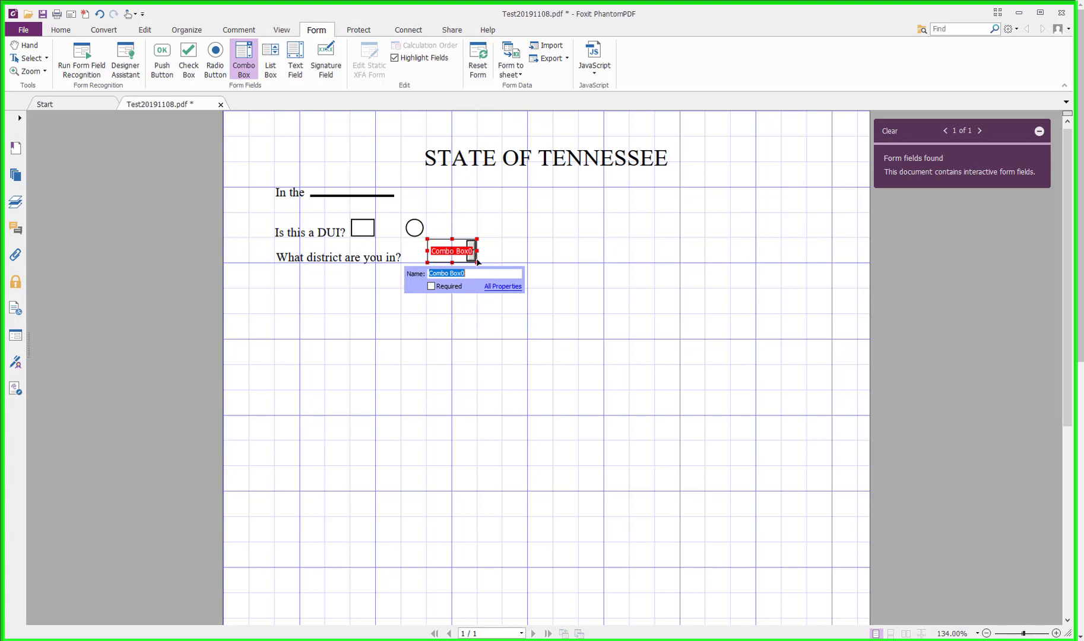
# Set the district combo box's text to font size 14 in Times New Roman in its appearance properties
pyautogui.click(492, 287)
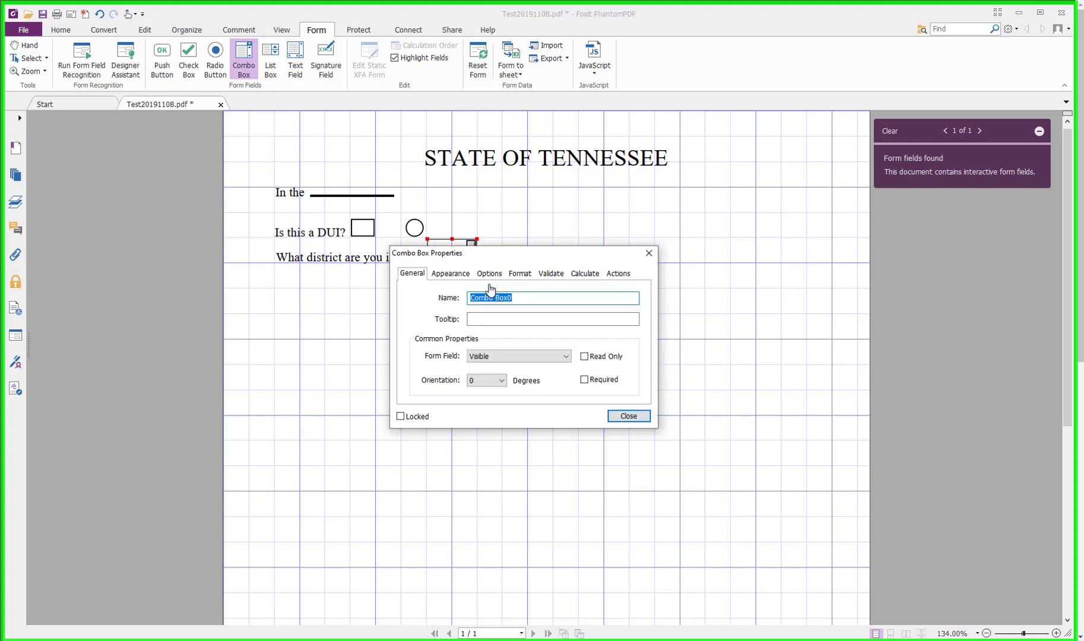
pyautogui.moveTo(502, 259)
pyautogui.mouseDown()
pyautogui.moveTo(511, 357)
pyautogui.moveTo(513, 250)
pyautogui.mouseUp()
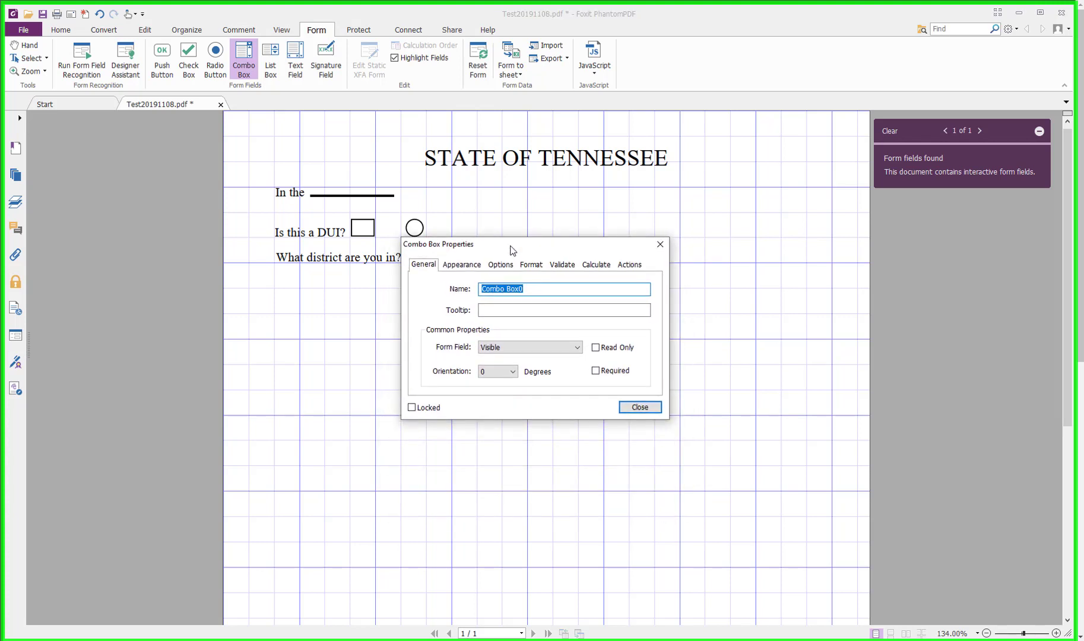
pyautogui.click(460, 266)
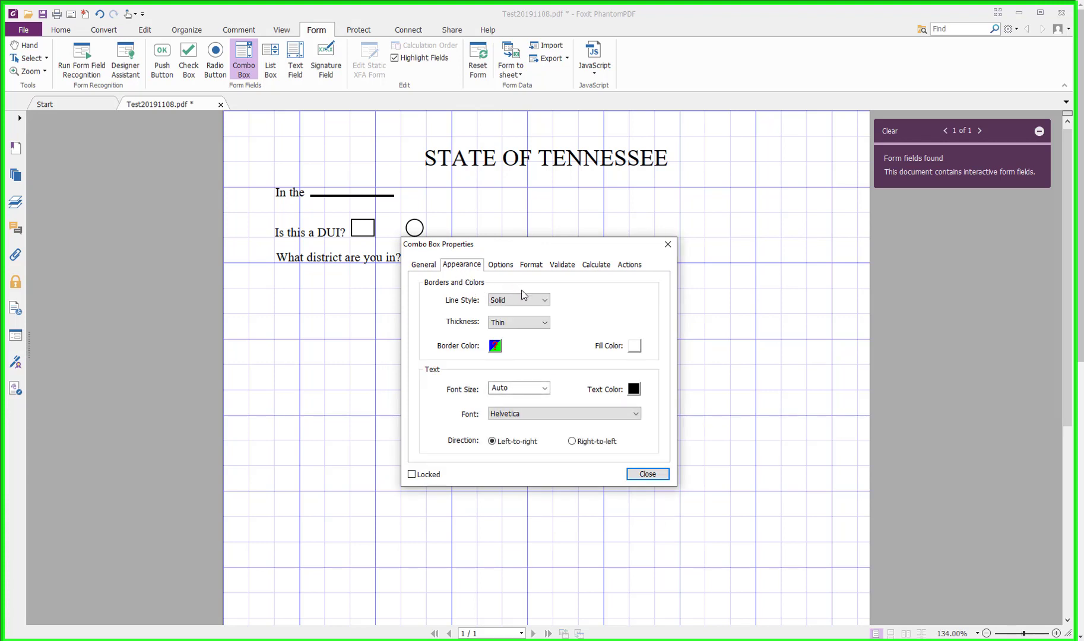
pyautogui.click(545, 390)
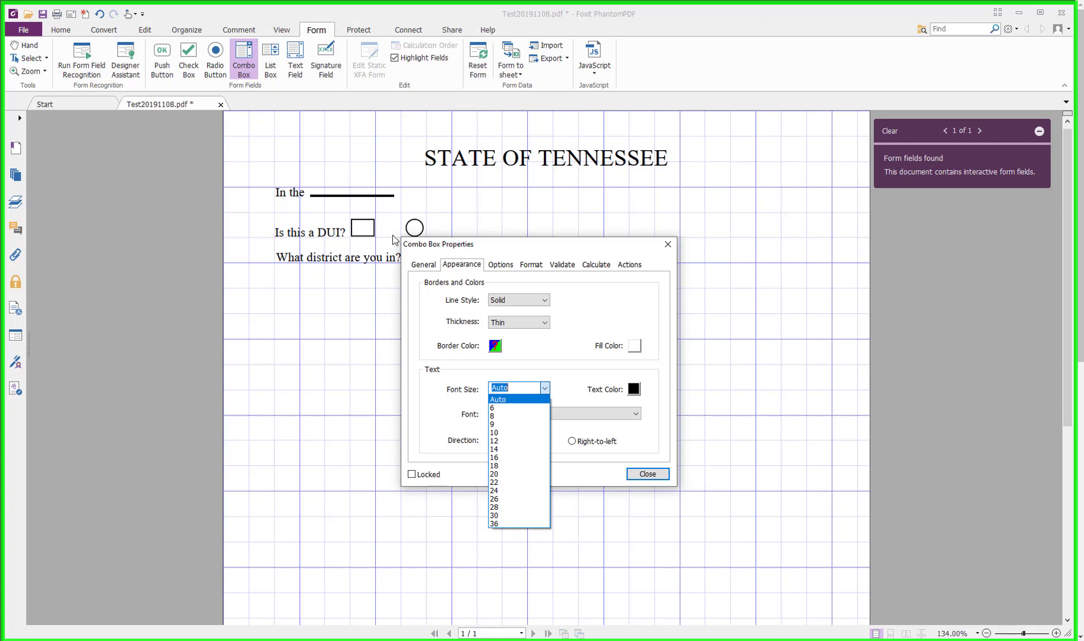
pyautogui.click(501, 450)
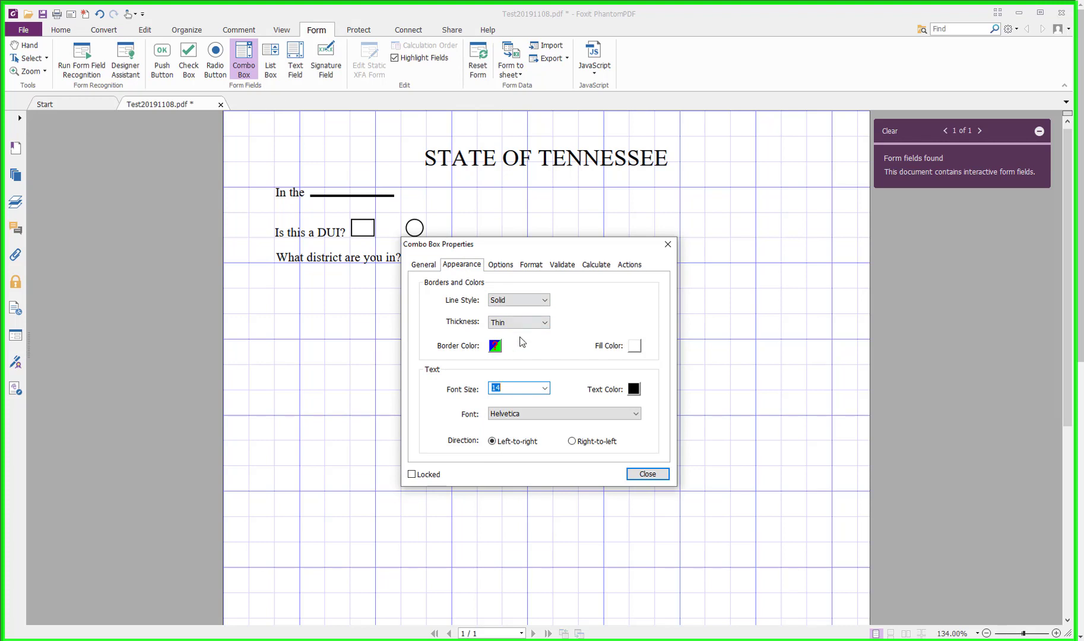
pyautogui.click(635, 415)
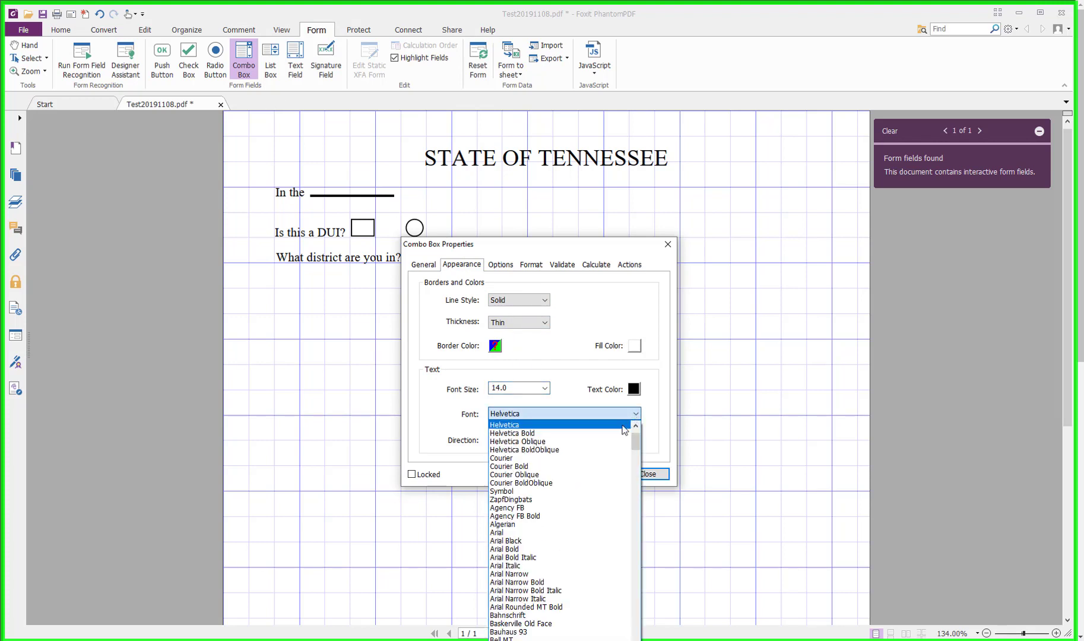
pyautogui.press('t')
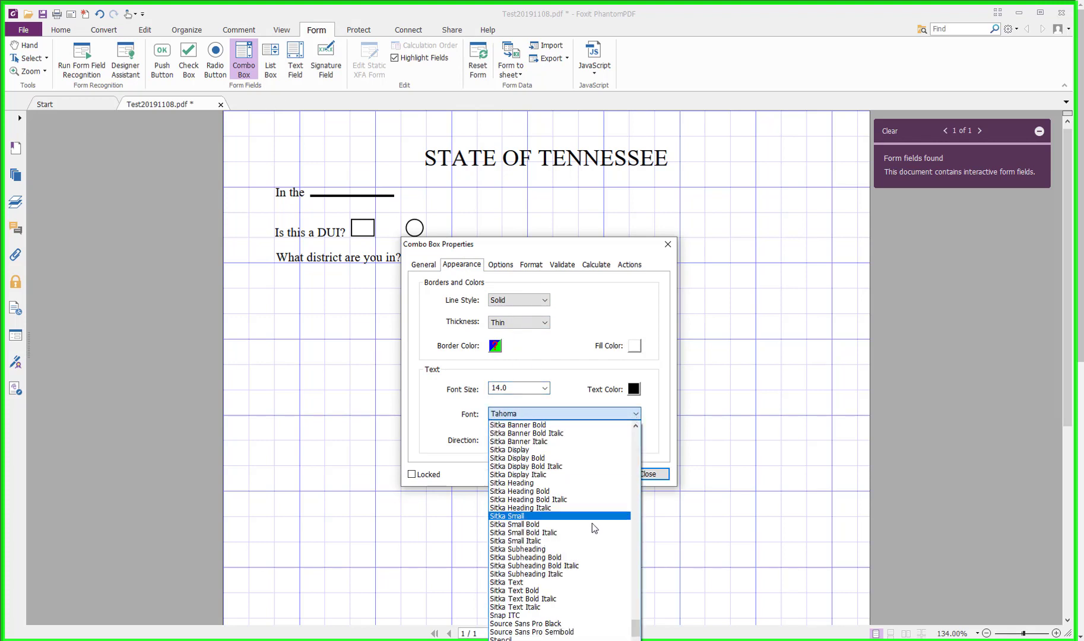
pyautogui.scroll(-1, 583, 537)
pyautogui.click(535, 640)
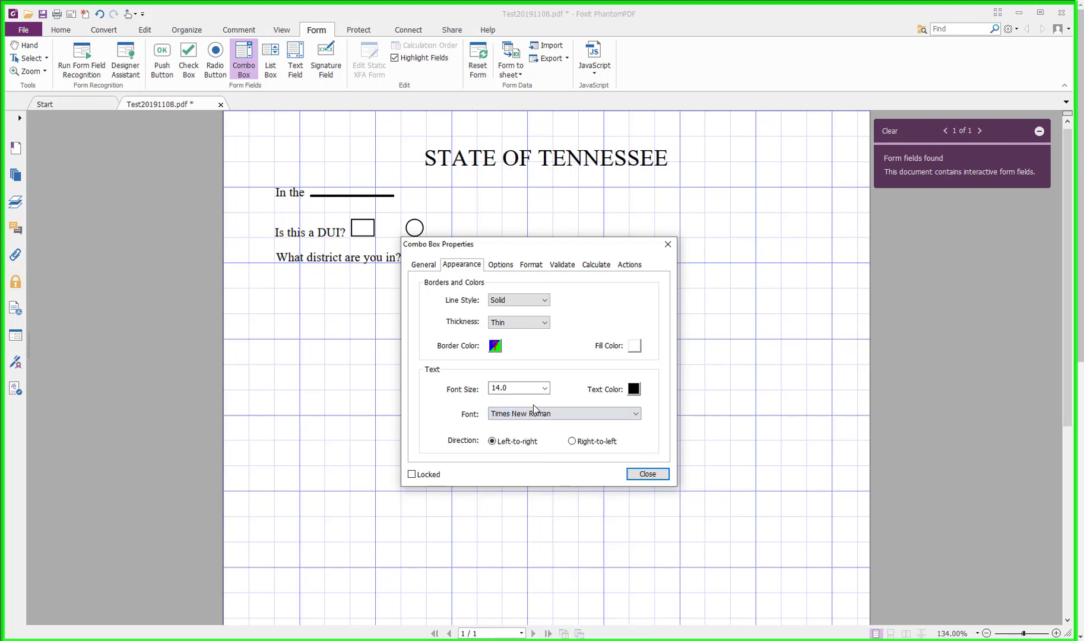
pyautogui.click(502, 267)
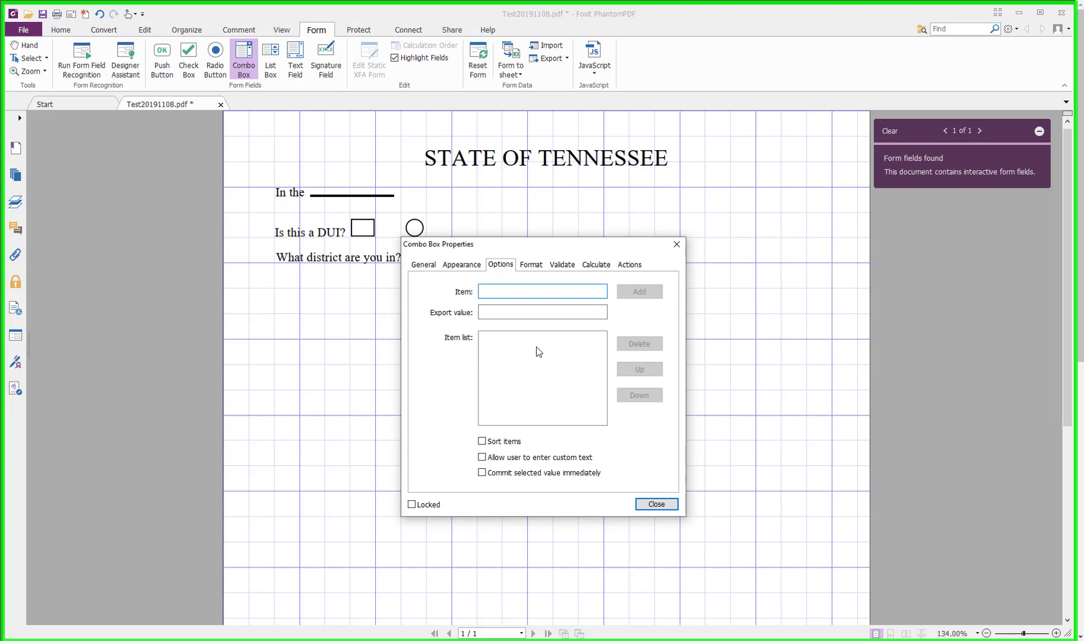
pyautogui.write('1st')
pyautogui.press('Return')
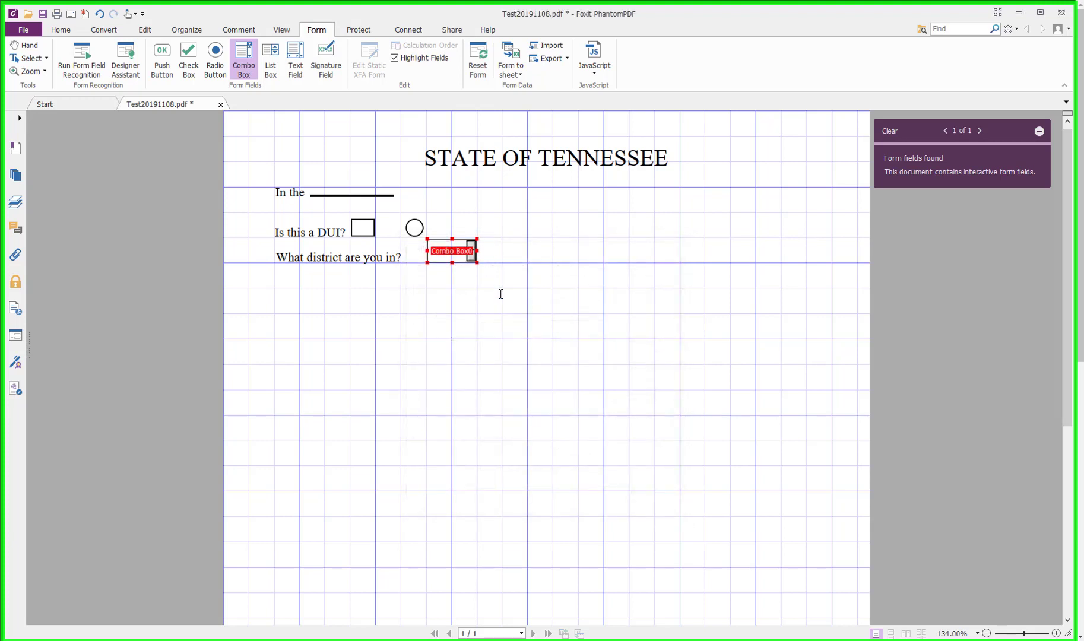
# Reopen the district combo box's properties and add the list items 1st, 2nd, 3rd, 4th and 5th
pyautogui.rightClick(471, 261)
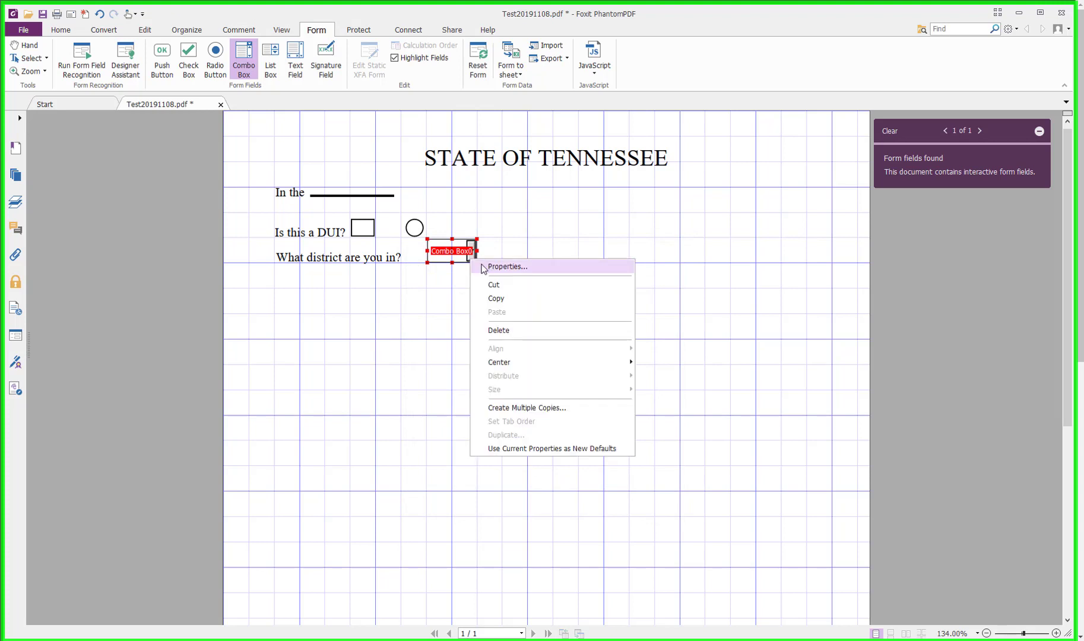
pyautogui.click(484, 266)
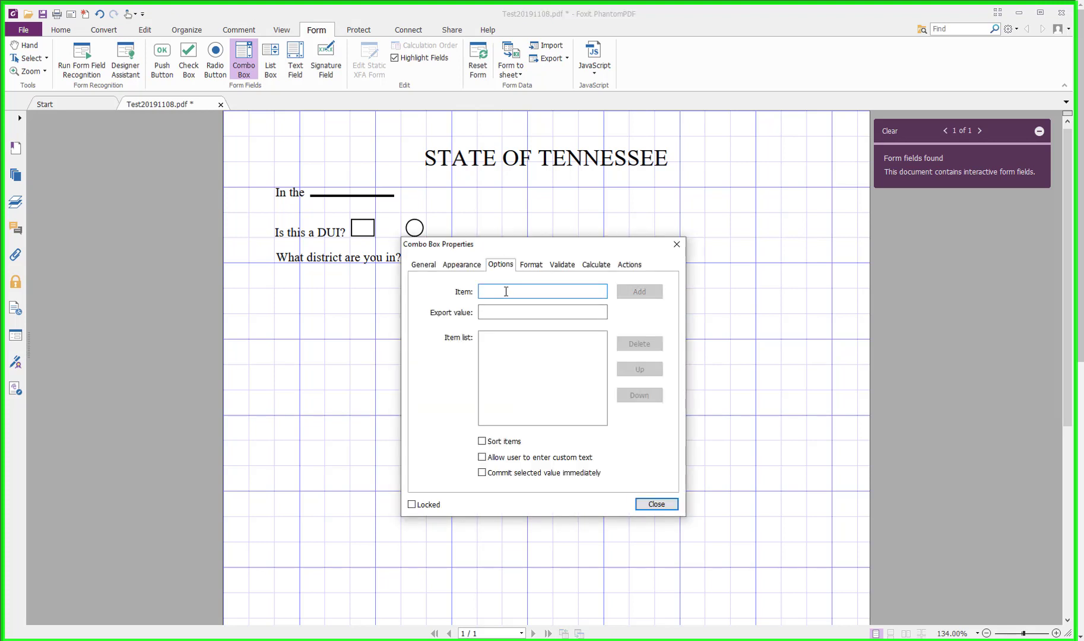
pyautogui.write('1st')
pyautogui.click(639, 292)
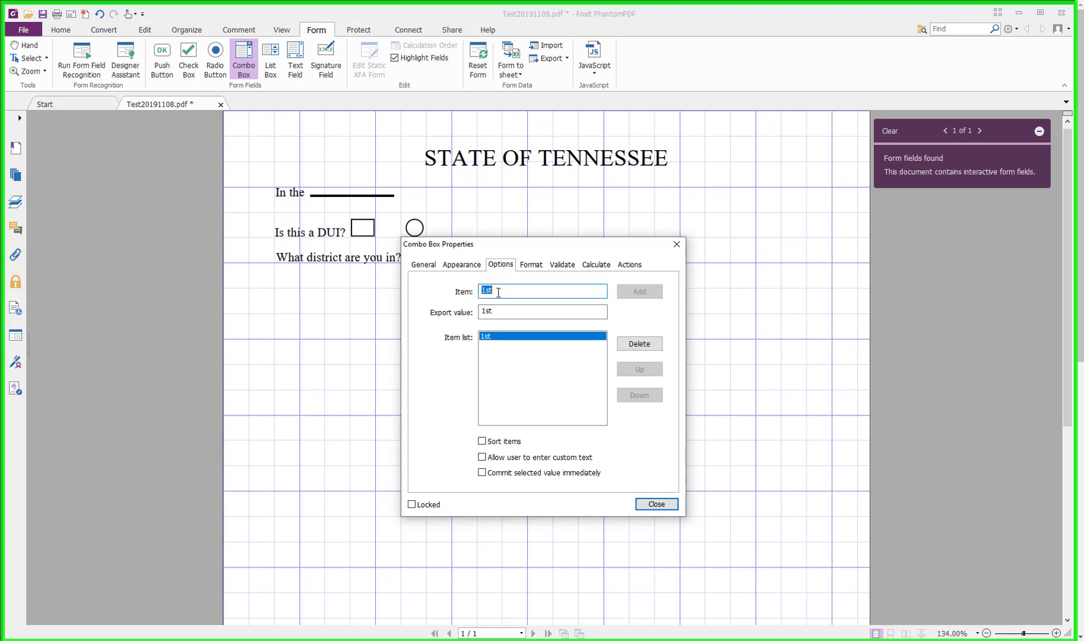
pyautogui.write('2nd')
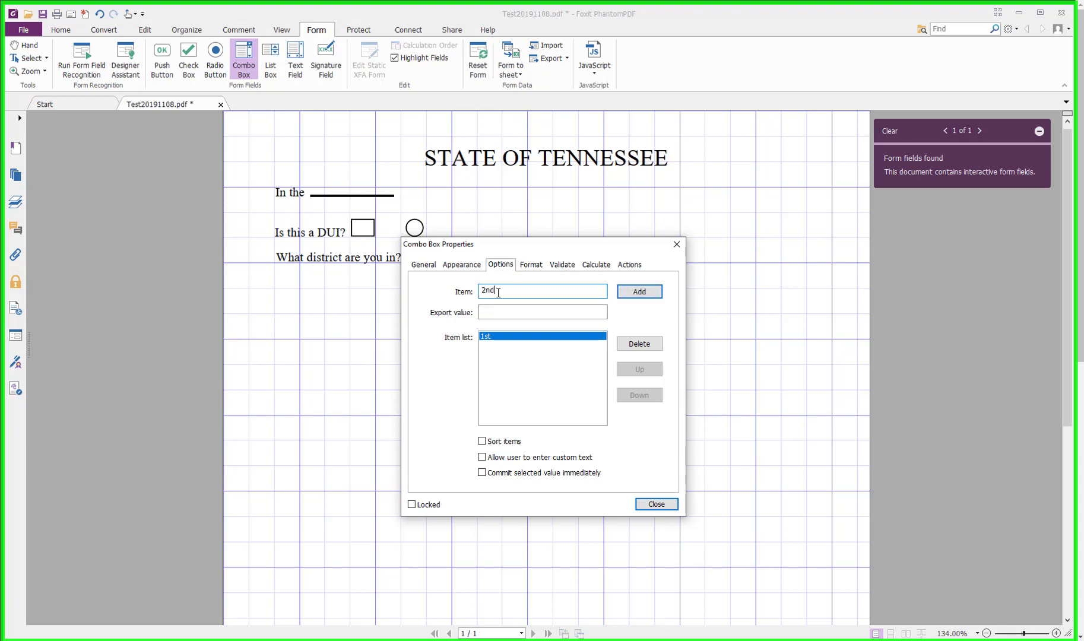
pyautogui.click(640, 294)
pyautogui.write('3rd')
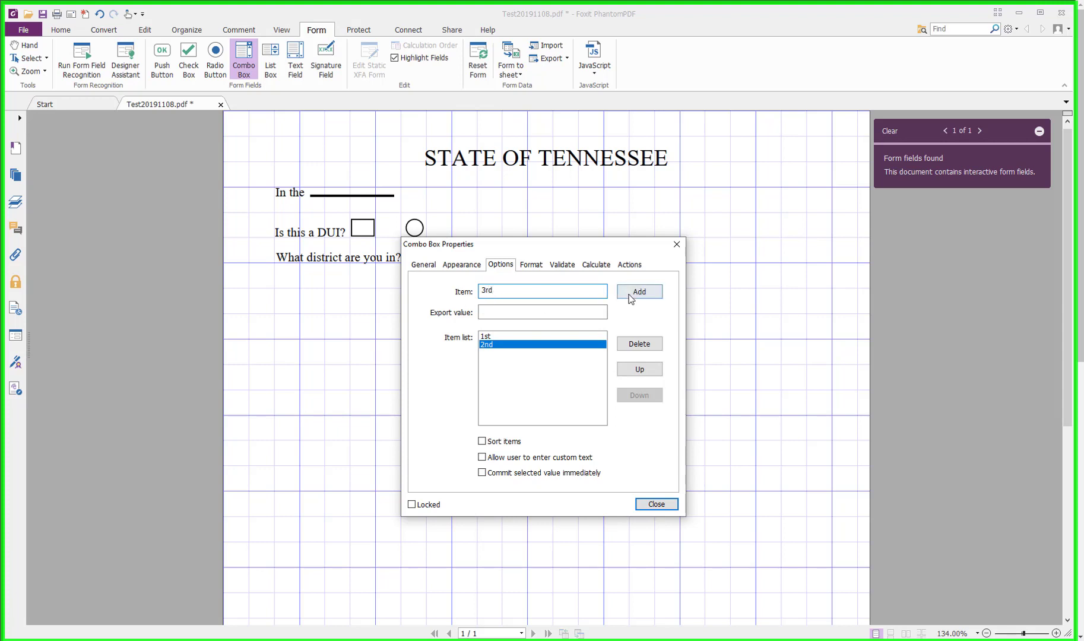
pyautogui.click(630, 297)
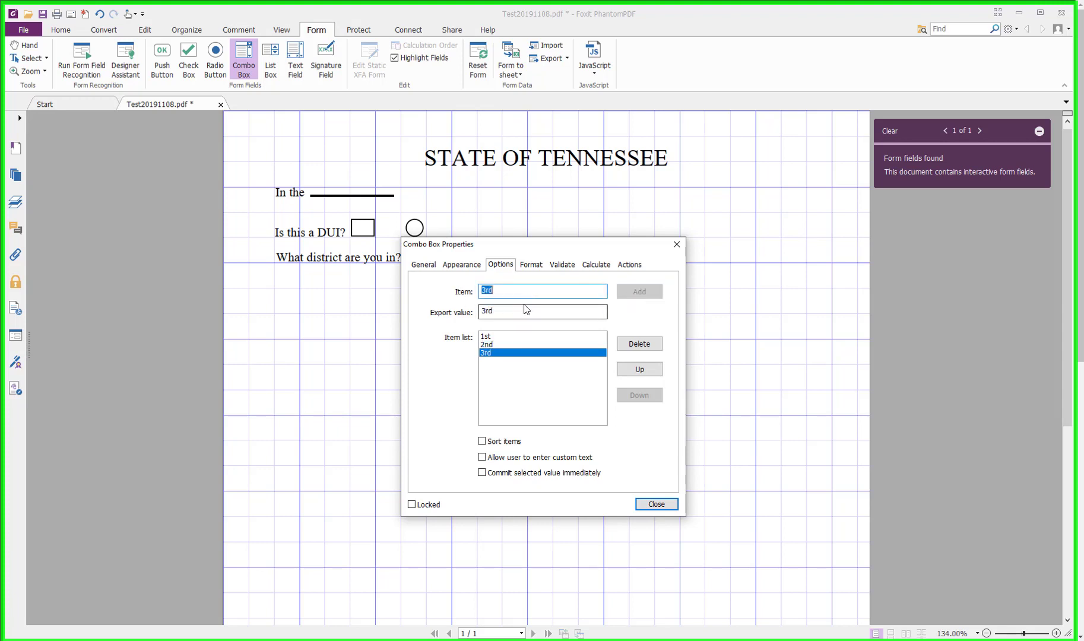
pyautogui.write('4th')
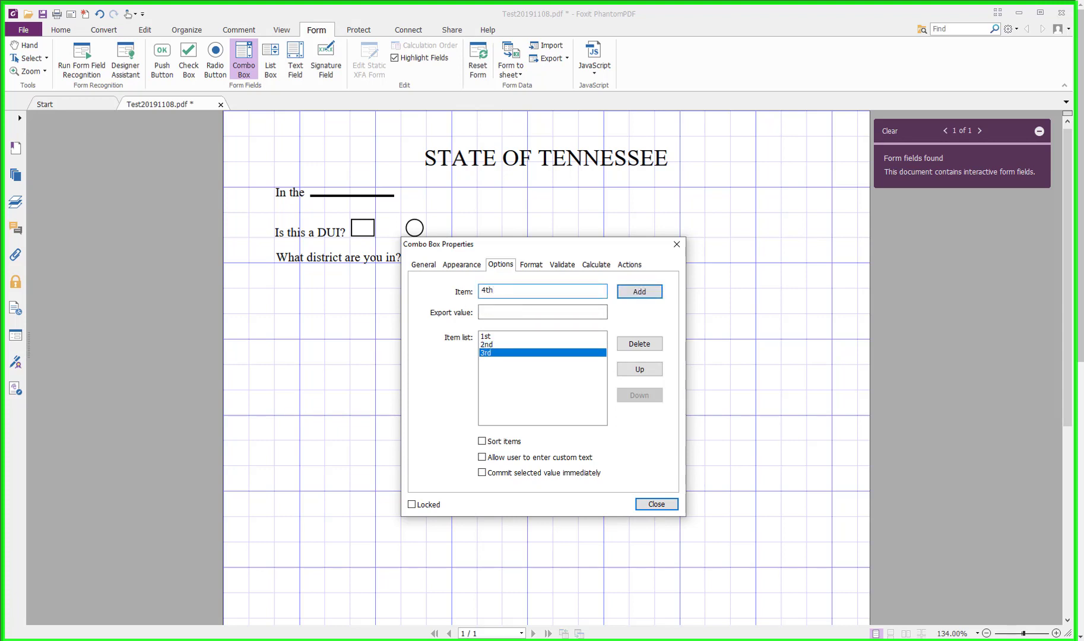
pyautogui.click(633, 297)
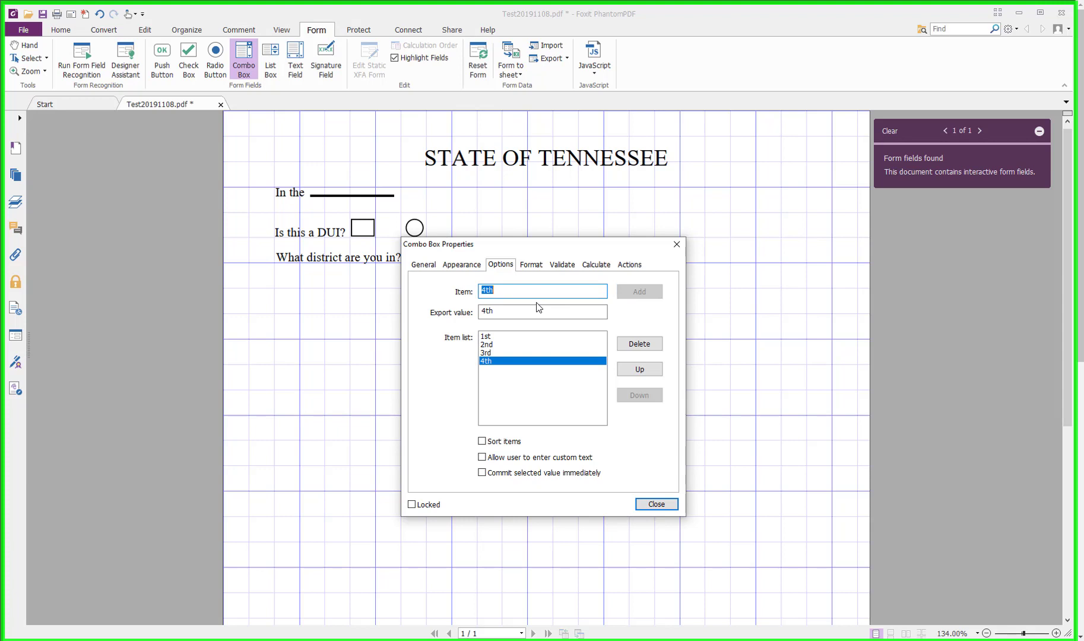
pyautogui.write('5th')
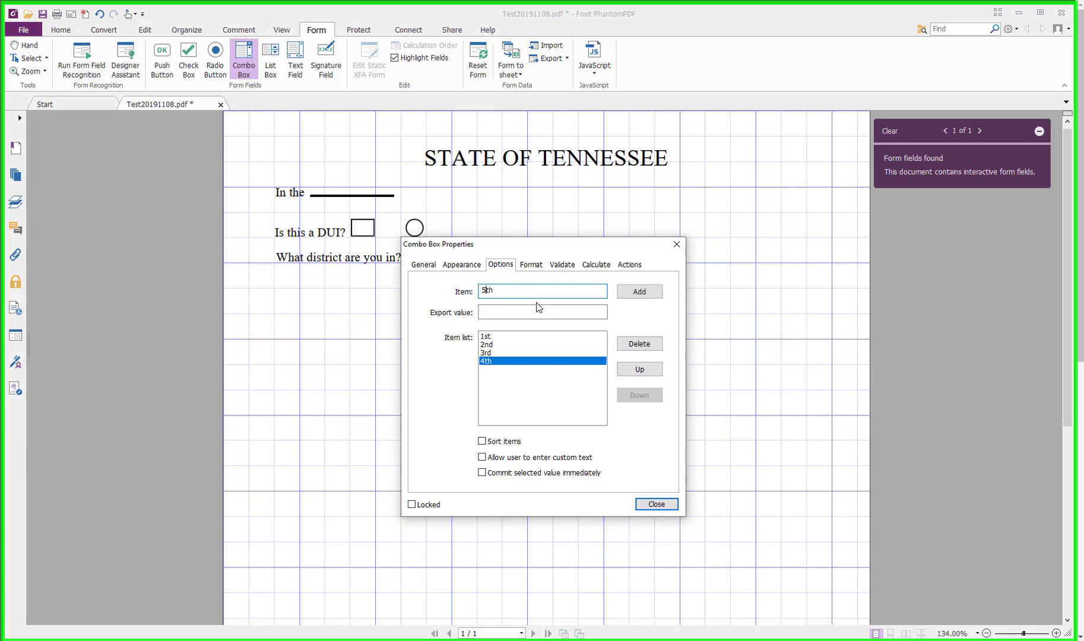
pyautogui.click(637, 291)
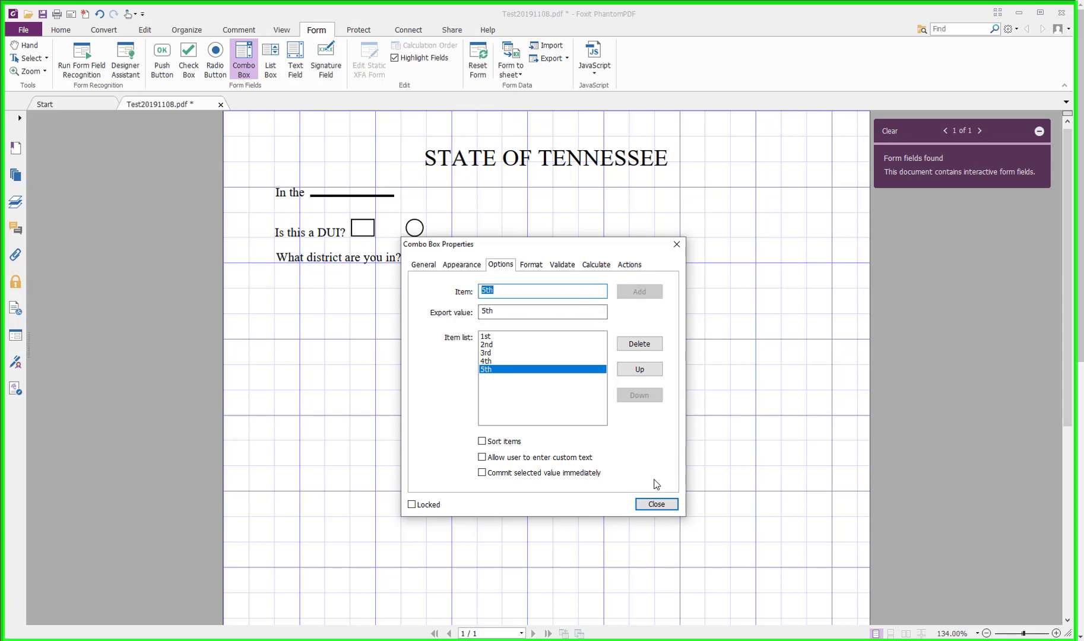
# Review the combo box's format, validation, calculation and general properties without changing anything
pyautogui.click(531, 265)
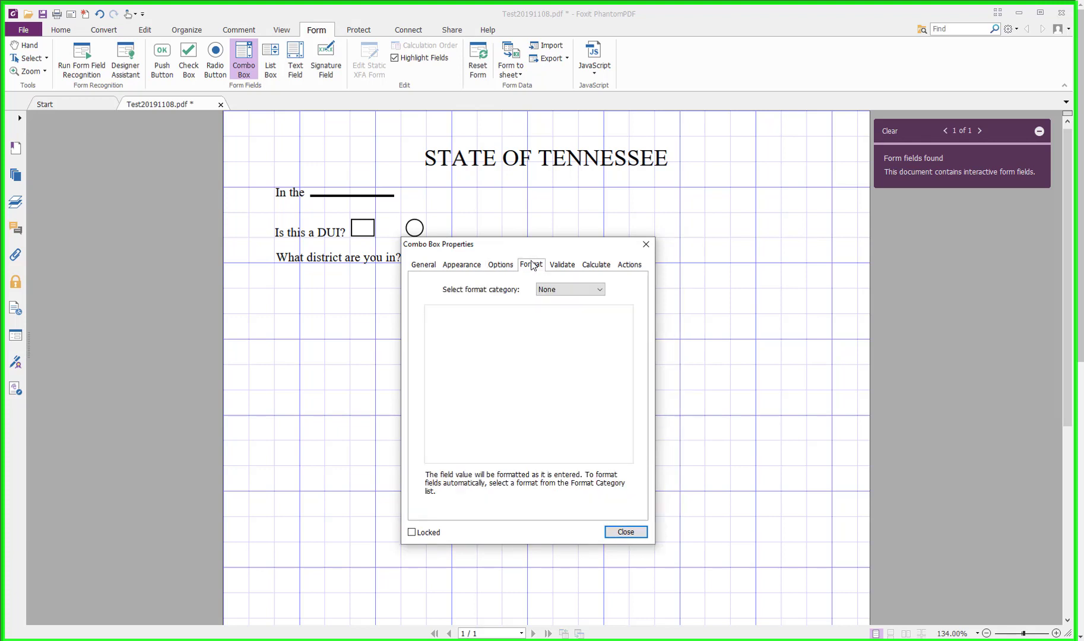
pyautogui.click(562, 266)
pyautogui.click(594, 270)
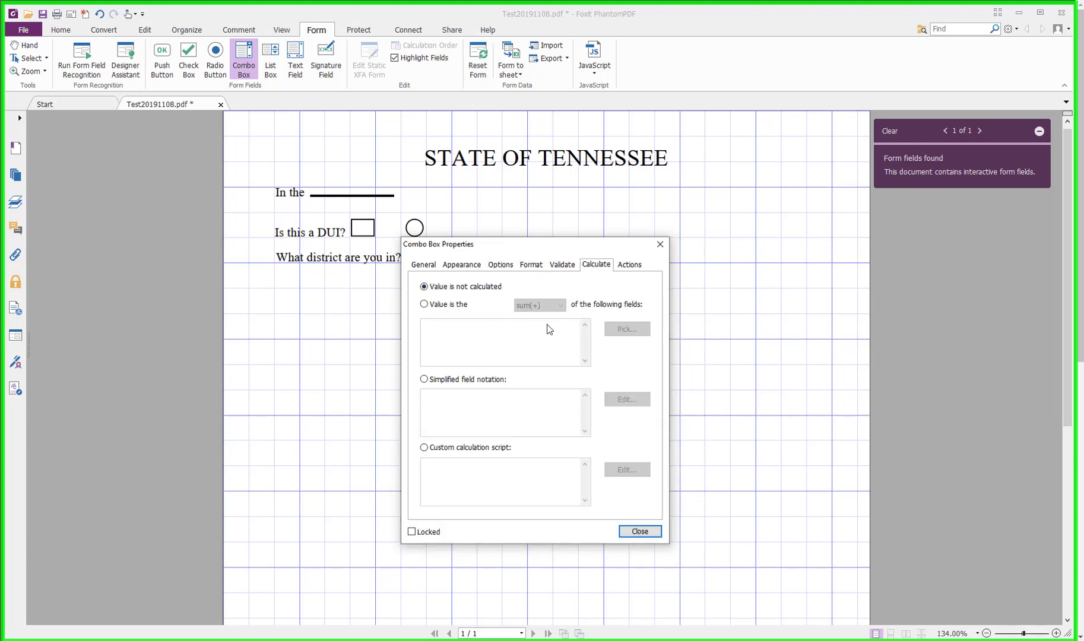
pyautogui.click(422, 266)
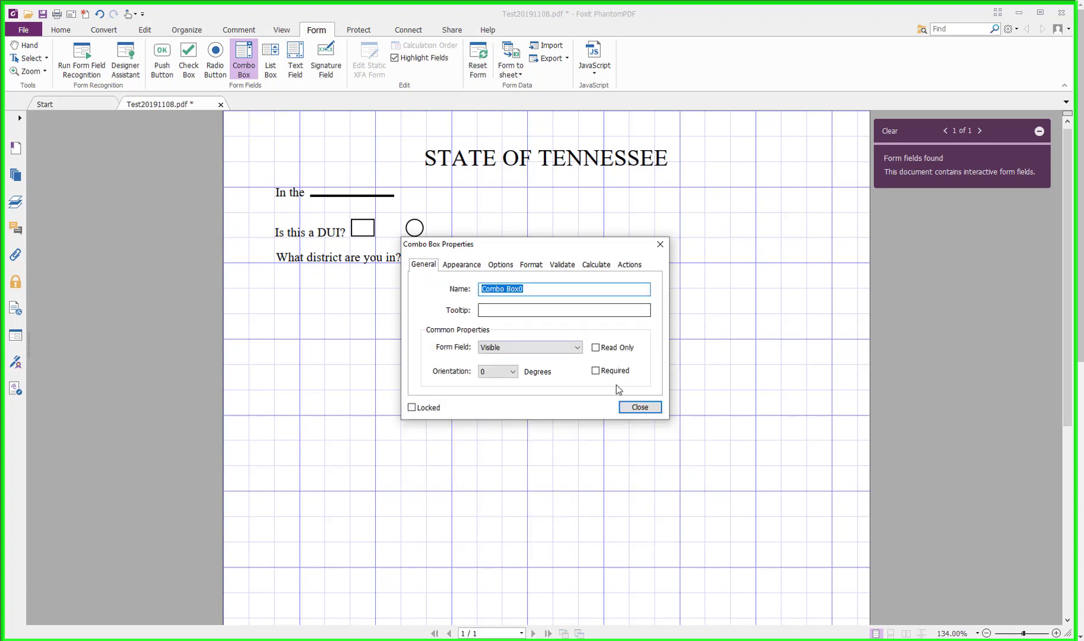
# Close the combo box properties, save the form, and check the district combo box in the browser's PDF viewer
pyautogui.click(647, 409)
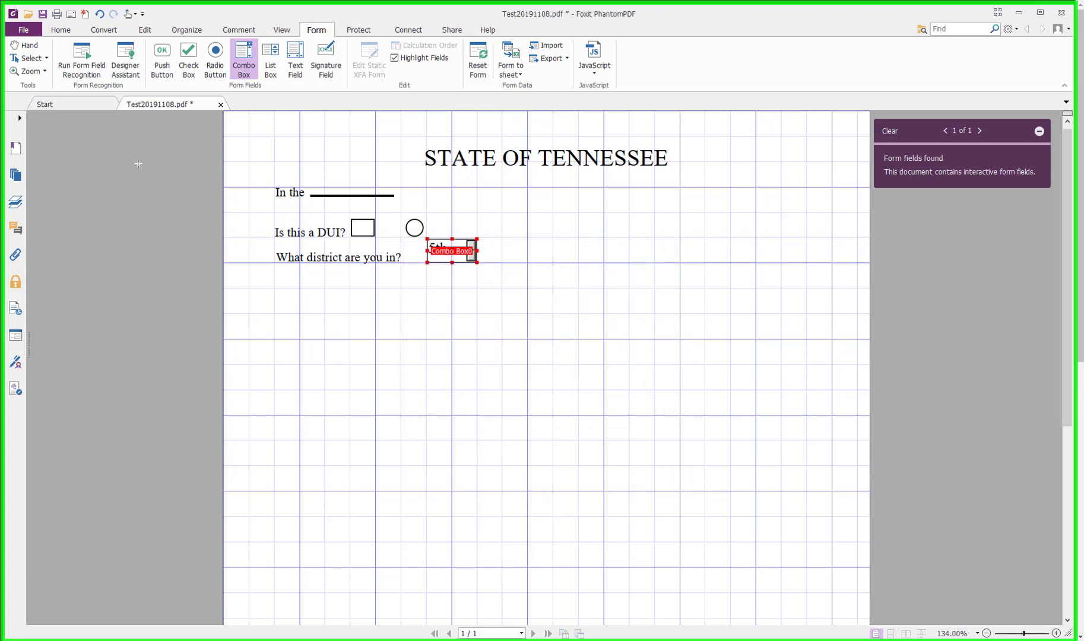
pyautogui.click(41, 16)
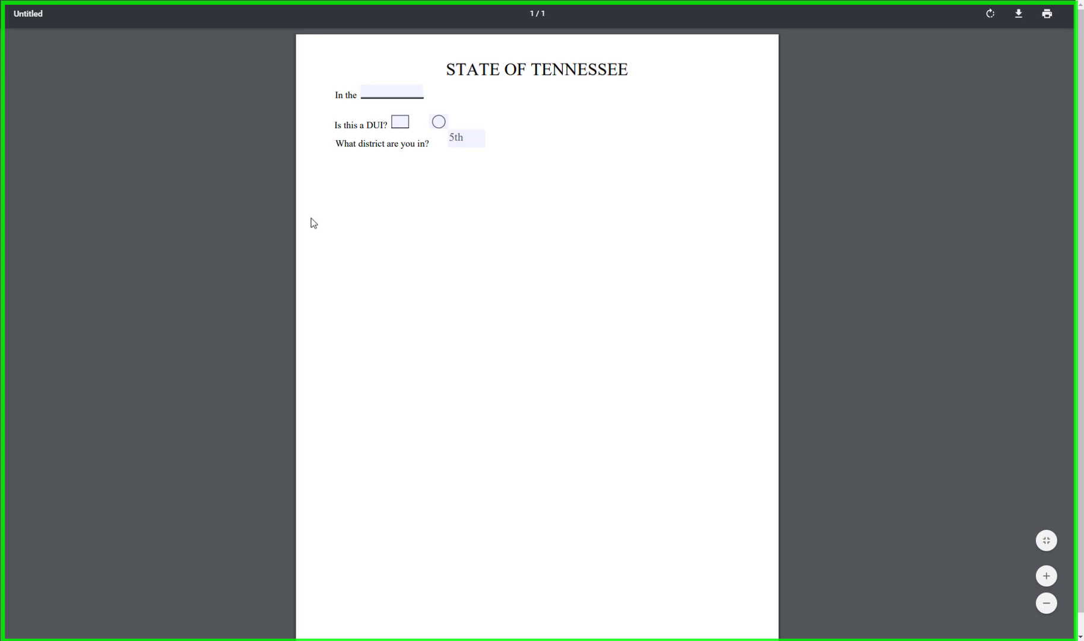
pyautogui.click(1046, 576)
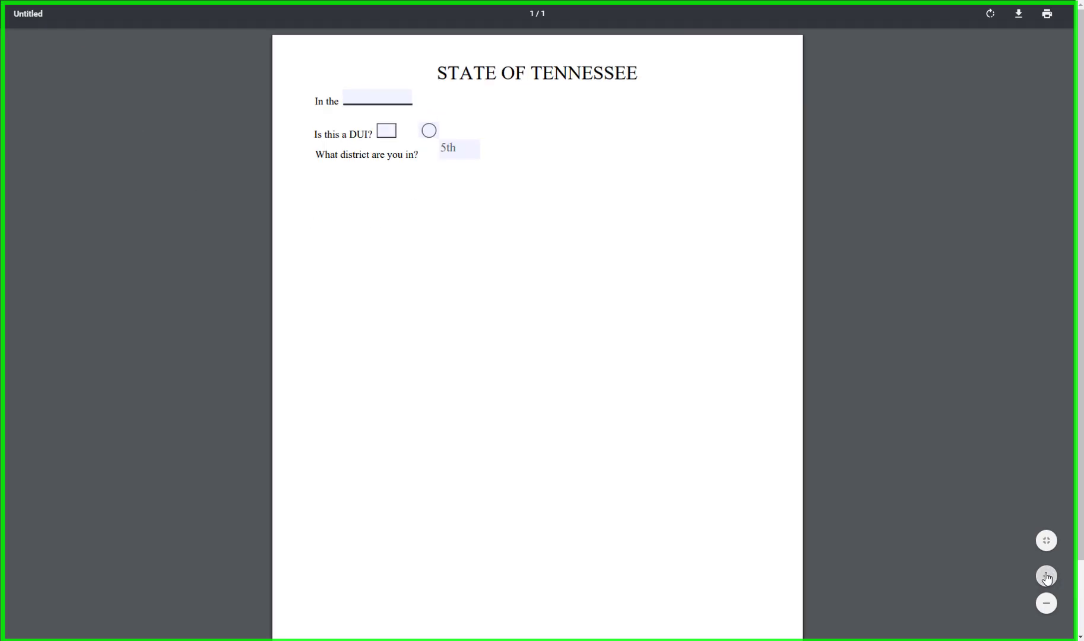
pyautogui.click(1047, 576)
pyautogui.click(1047, 576)
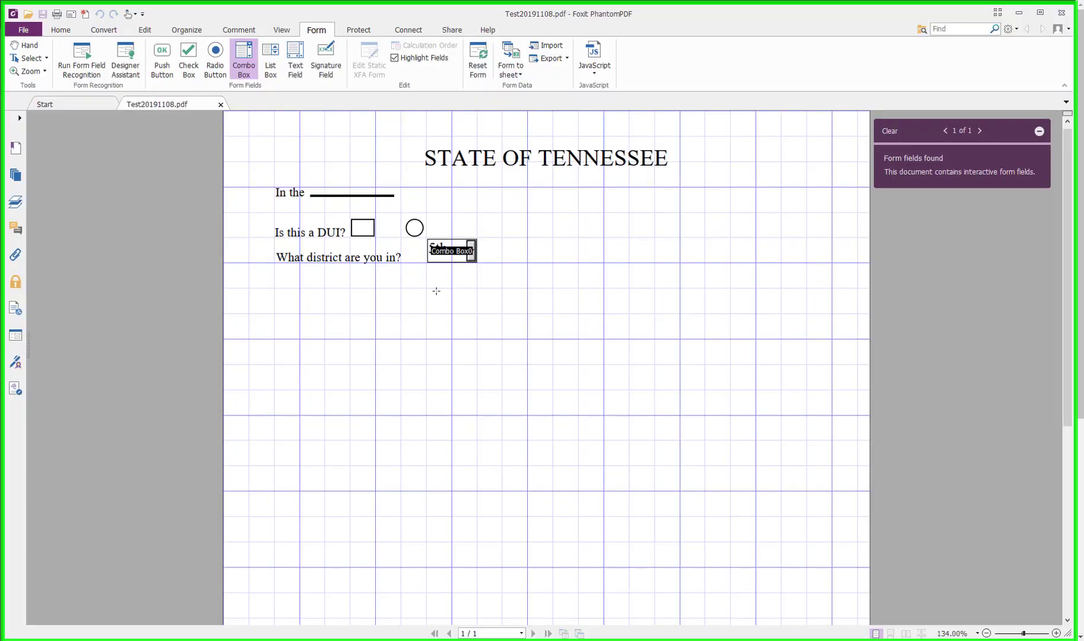
# Back in Foxit PhantomPDF, move the district combo box slightly down in line with its question and save the form
pyautogui.click(451, 257)
pyautogui.click(457, 254)
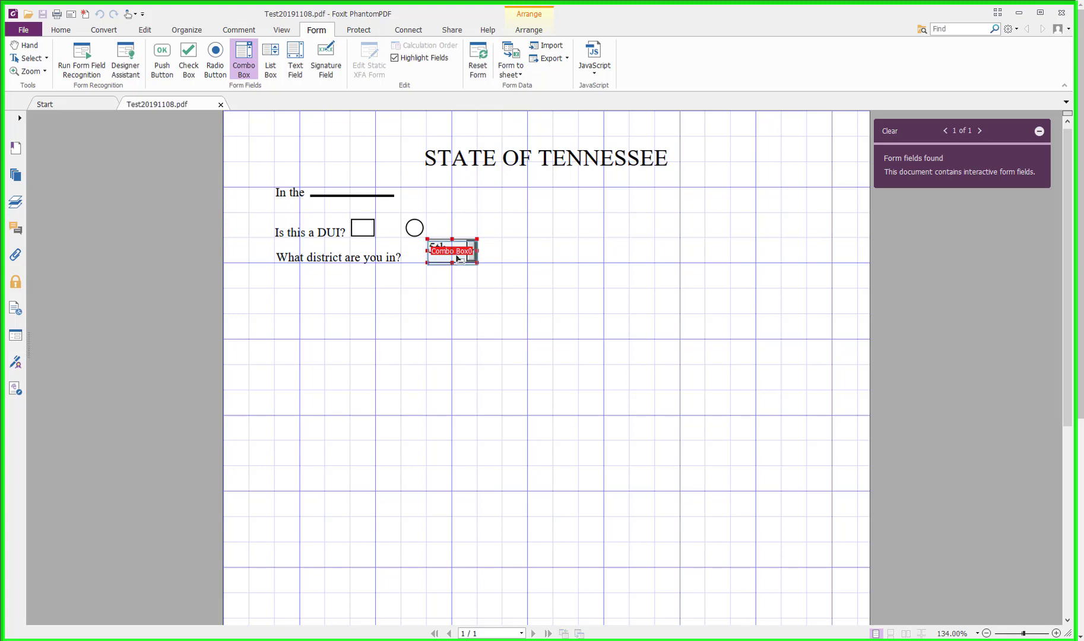
pyautogui.moveTo(457, 256); pyautogui.dragTo(456, 266)
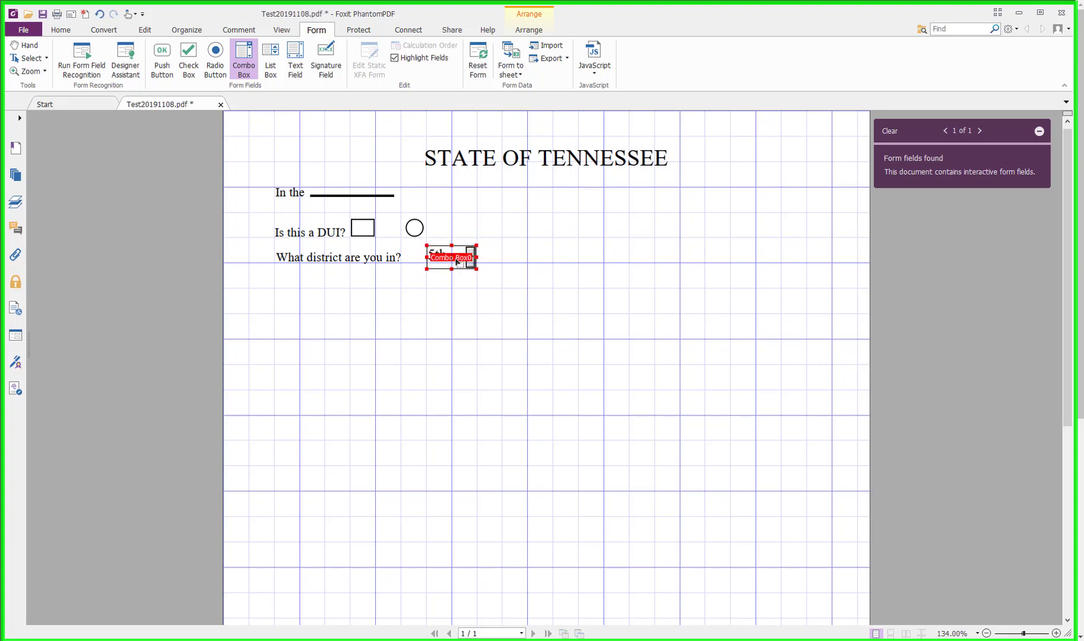
pyautogui.click(40, 14)
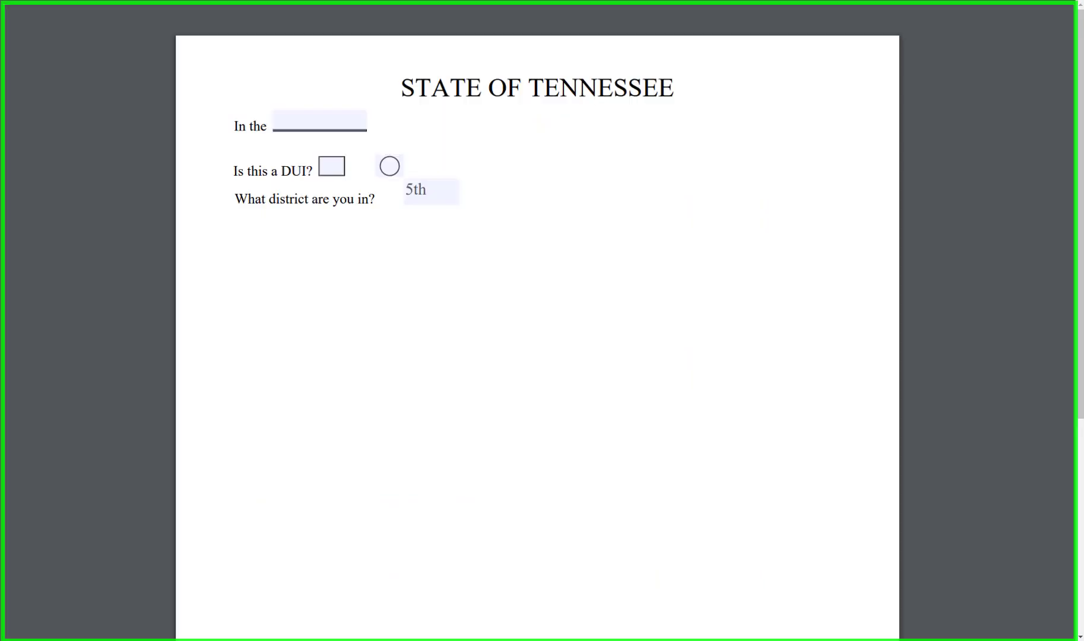
# Reload the PDF in the browser and test the district combo box by choosing 1st, 2nd, 3rd and 4th in turn
pyautogui.press('F5')
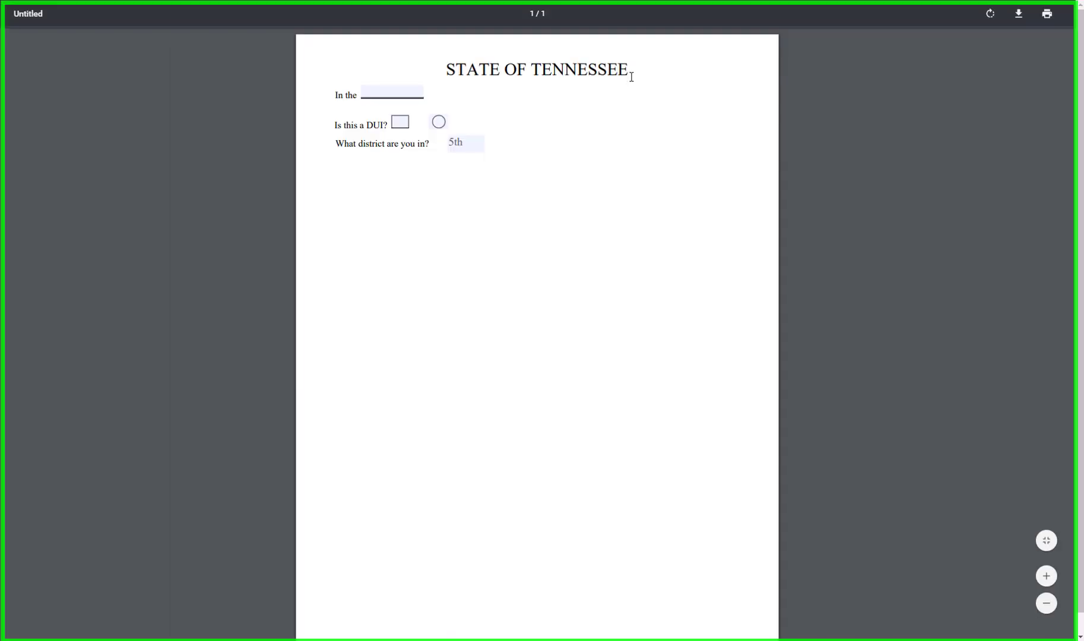
pyautogui.click(1047, 576)
pyautogui.click(1046, 576)
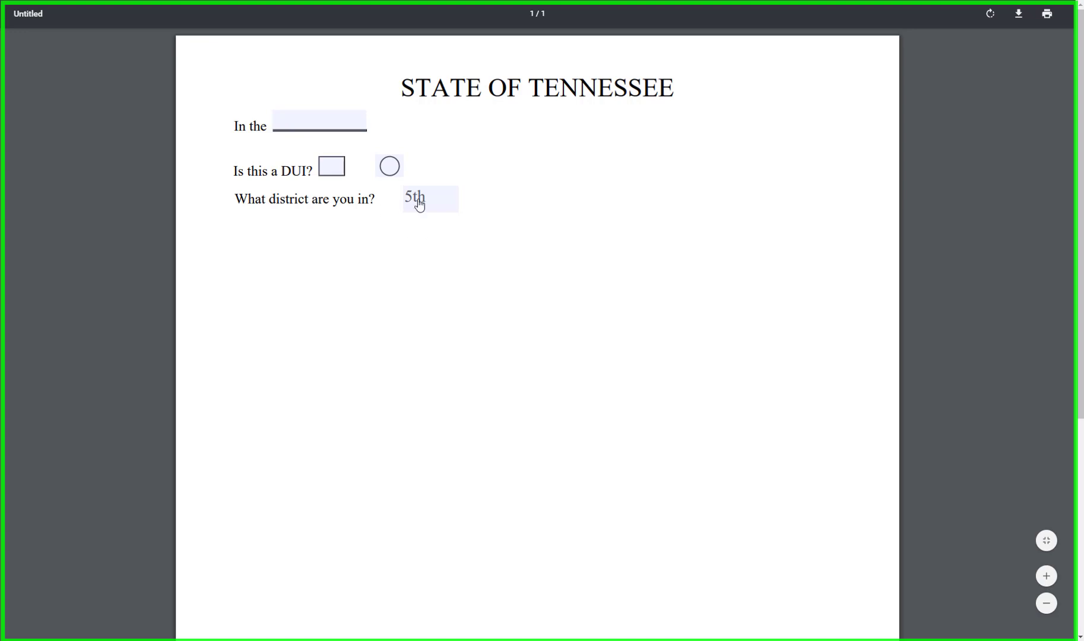
pyautogui.click(448, 202)
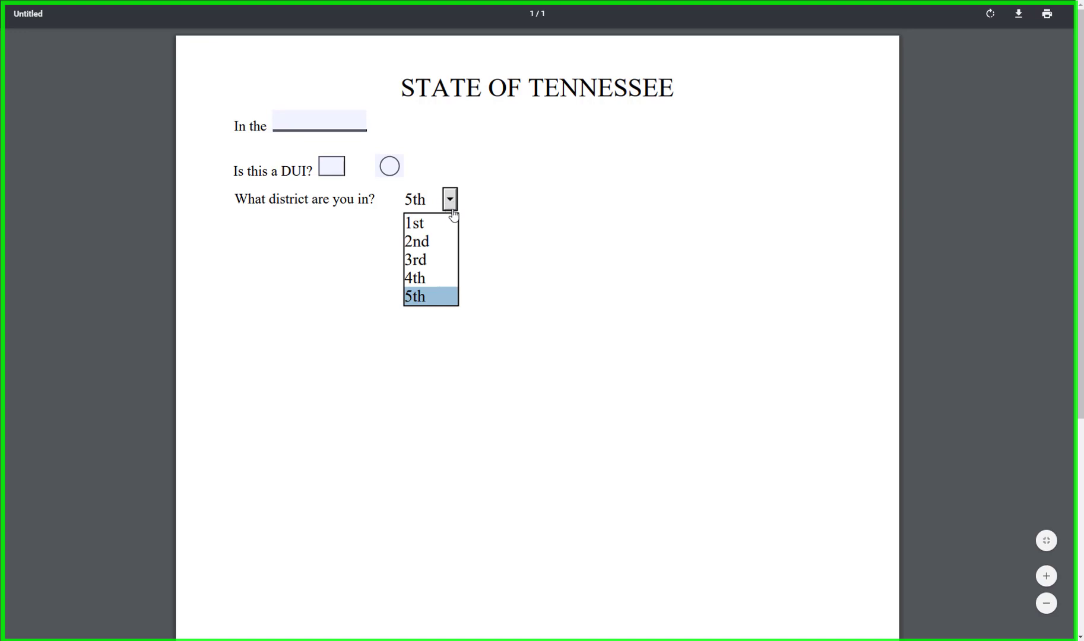
pyautogui.click(423, 223)
pyautogui.click(450, 201)
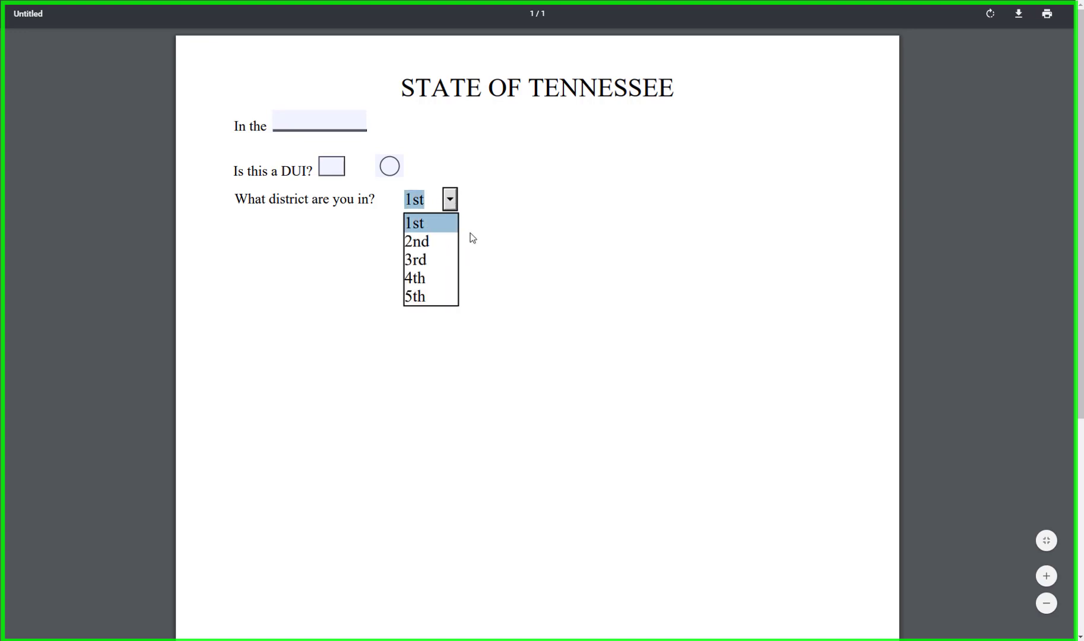
pyautogui.click(446, 241)
pyautogui.click(449, 202)
pyautogui.click(440, 259)
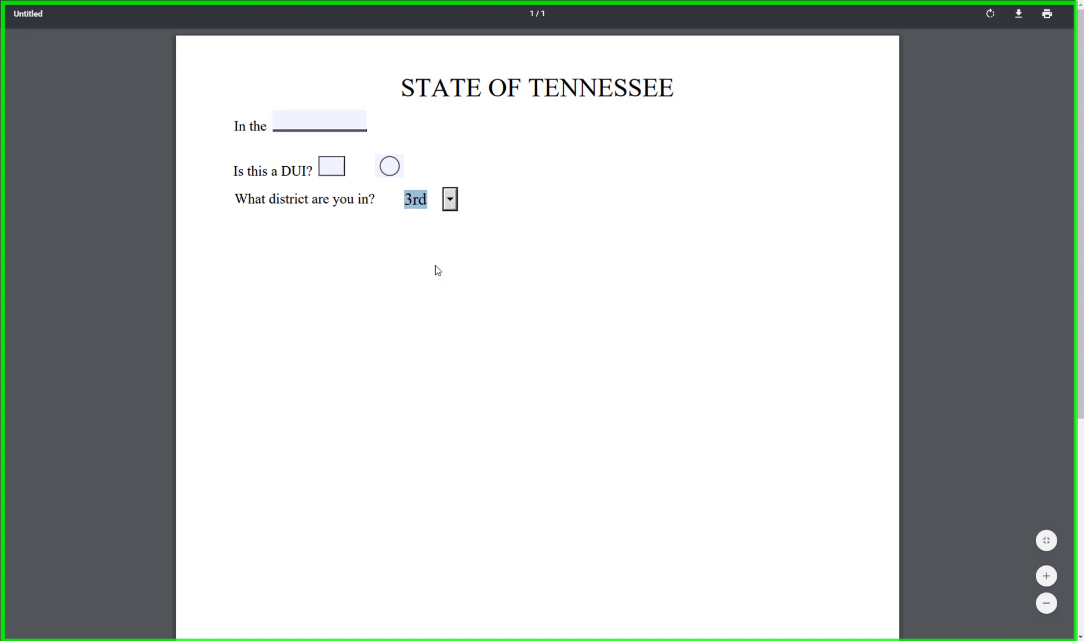
pyautogui.click(449, 201)
pyautogui.click(448, 290)
pyautogui.click(405, 317)
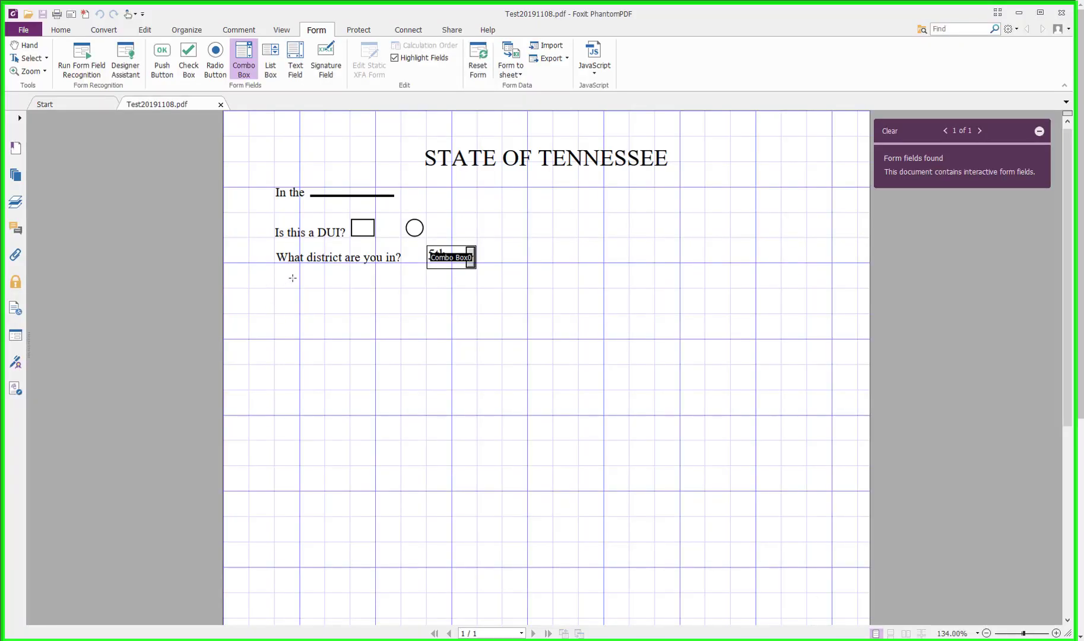
# In Foxit PhantomPDF, duplicate the "What district are you in?" text and place the copy below the original, aligned with it
pyautogui.click(275, 60)
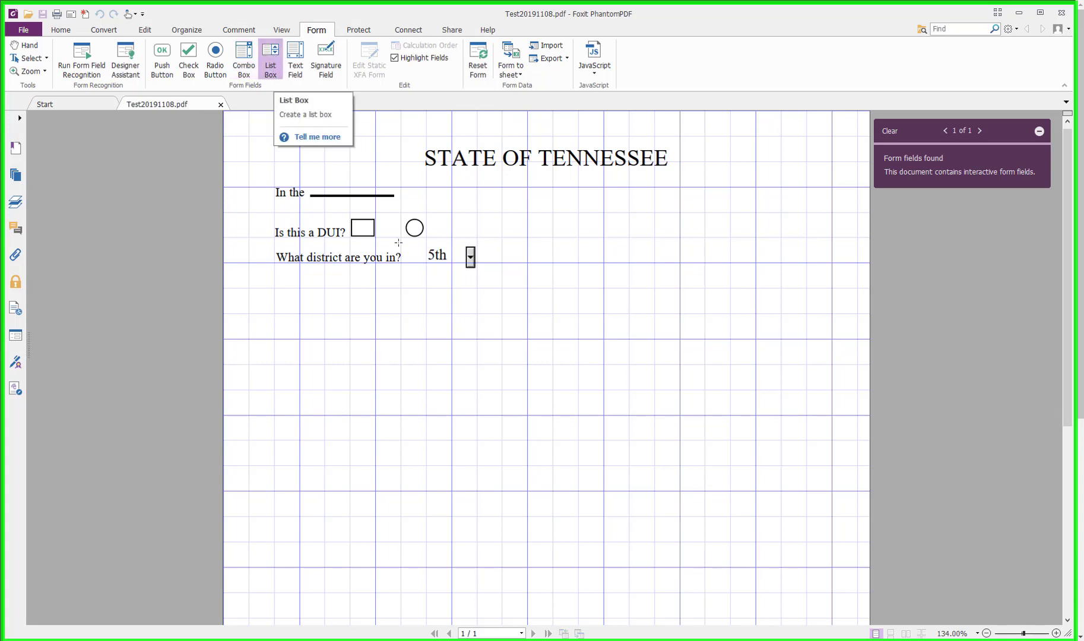
pyautogui.click(145, 31)
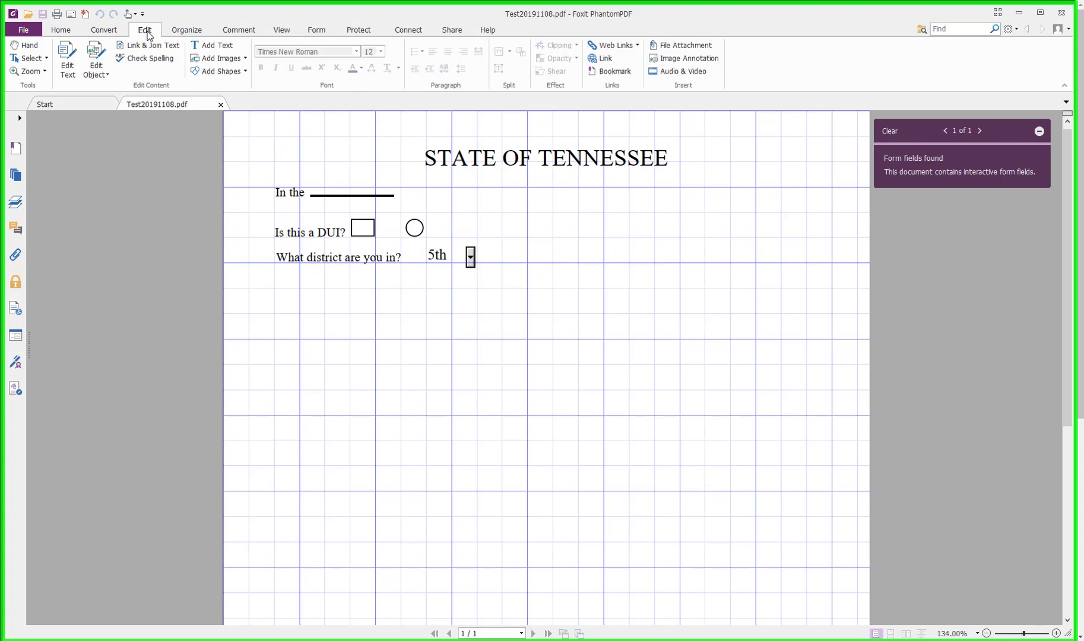
pyautogui.rightClick(329, 260)
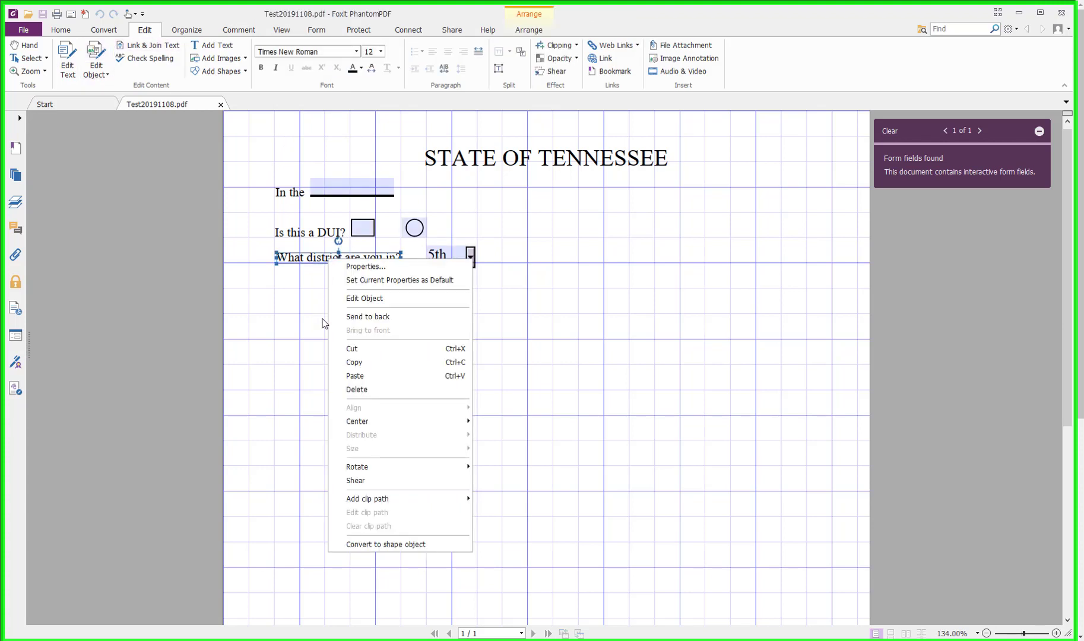
pyautogui.click(344, 363)
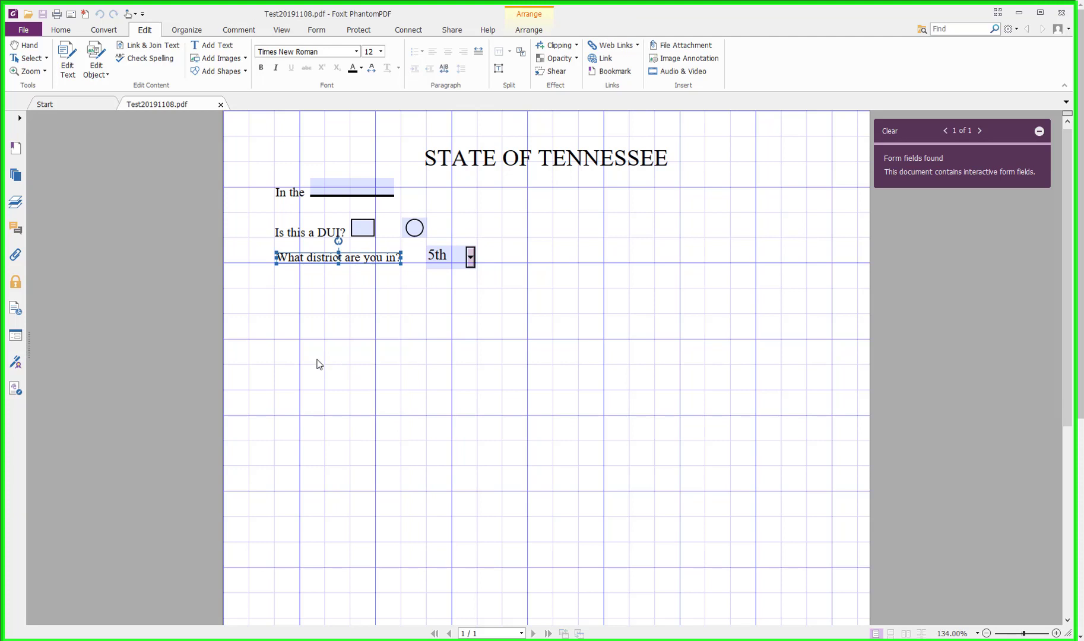
pyautogui.rightClick(331, 278)
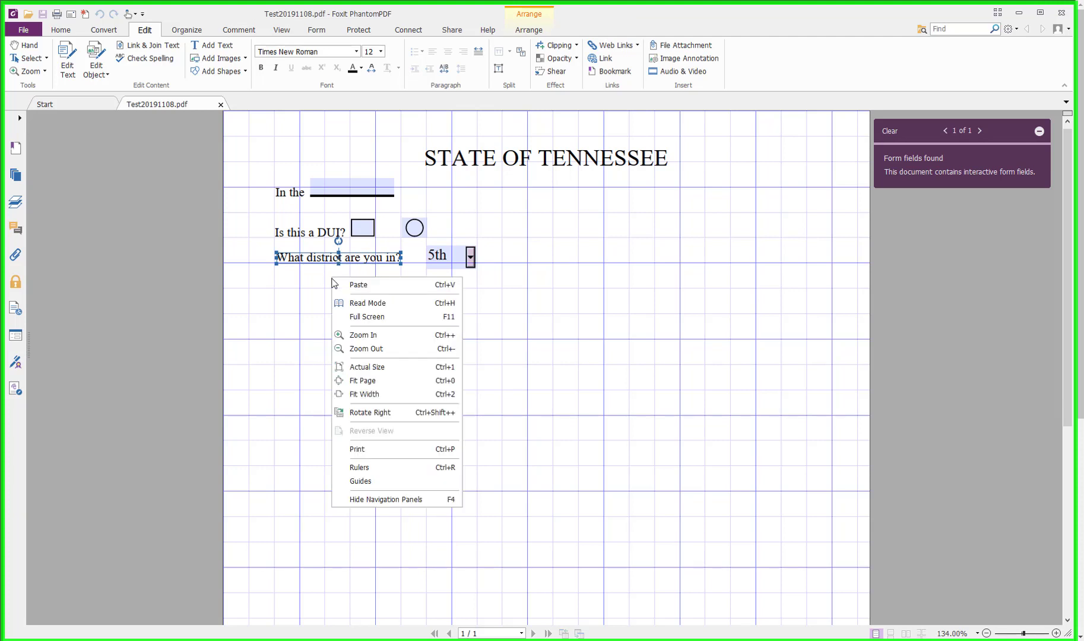
pyautogui.click(339, 293)
pyautogui.moveTo(374, 288); pyautogui.dragTo(316, 311)
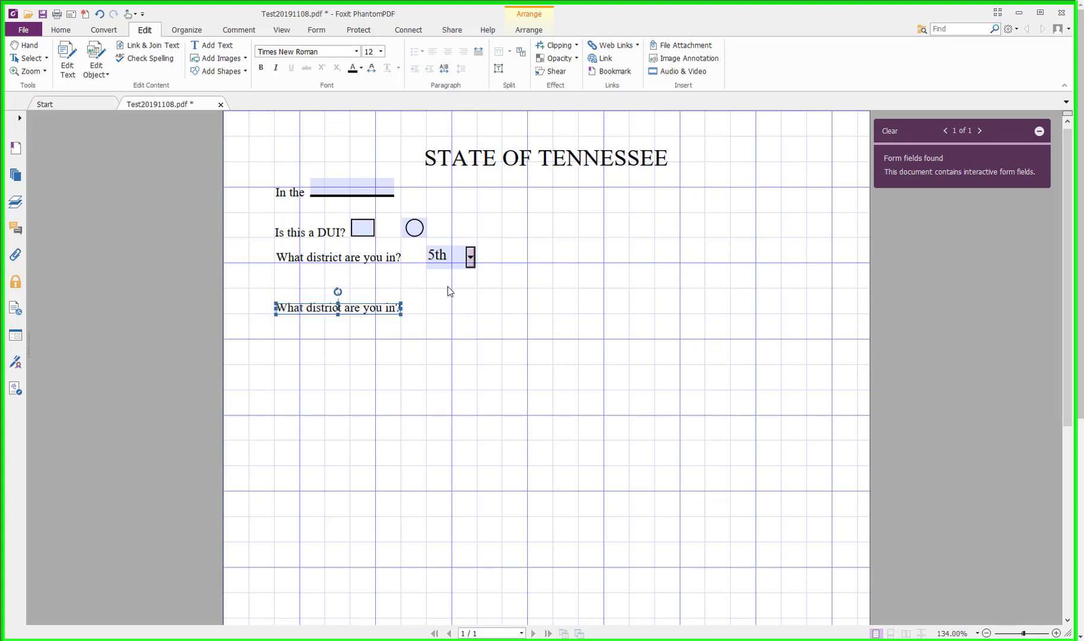
# Draw a list box just after the second "What district are you in?" question
pyautogui.click(317, 31)
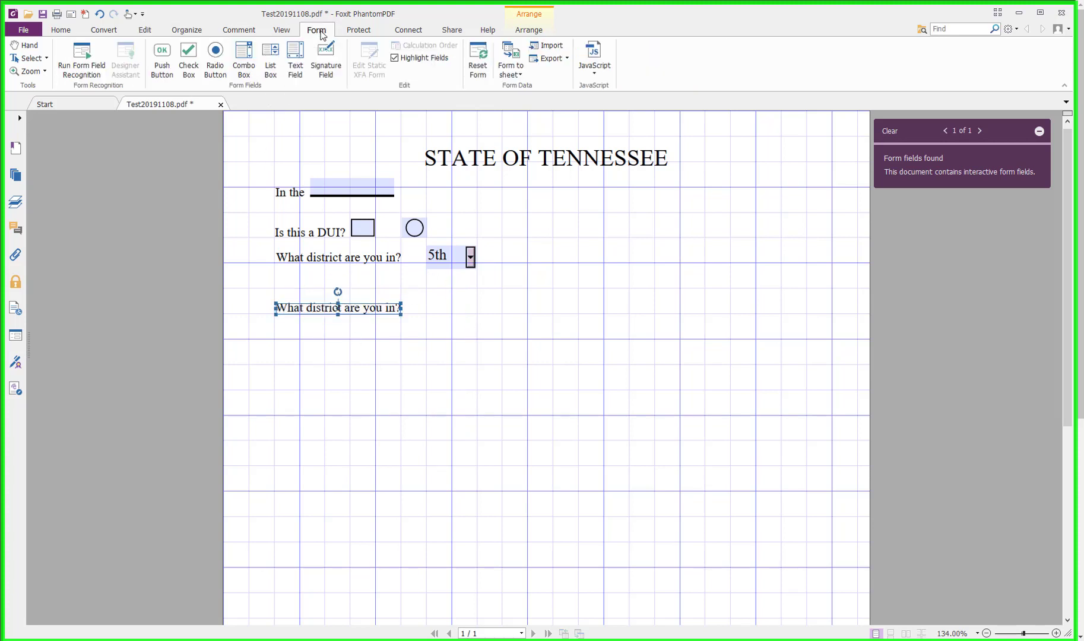
pyautogui.click(270, 59)
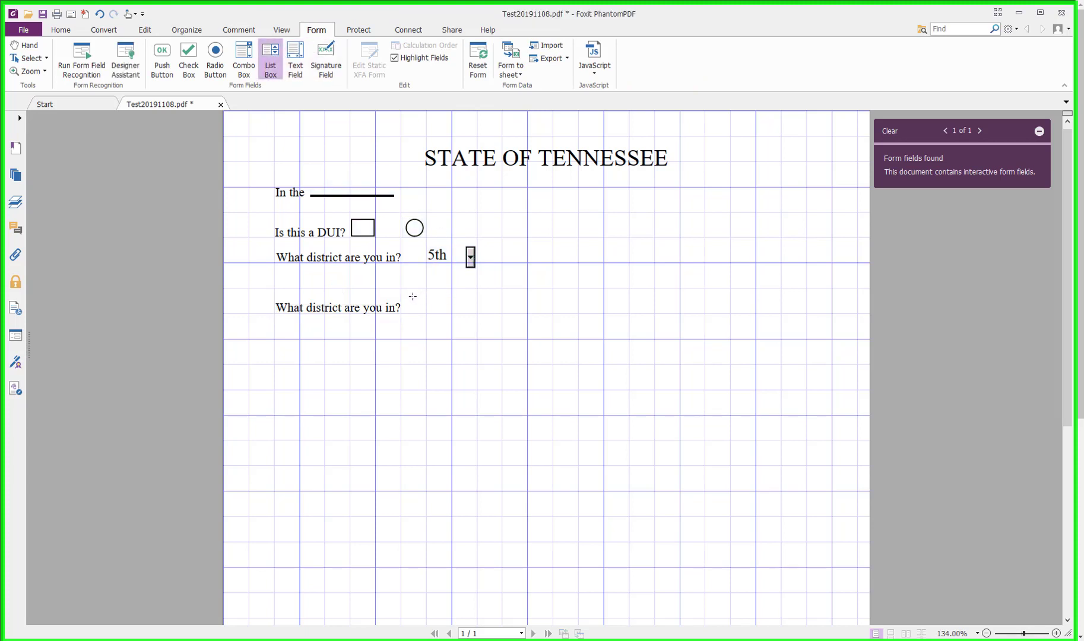
pyautogui.moveTo(413, 296); pyautogui.dragTo(477, 327)
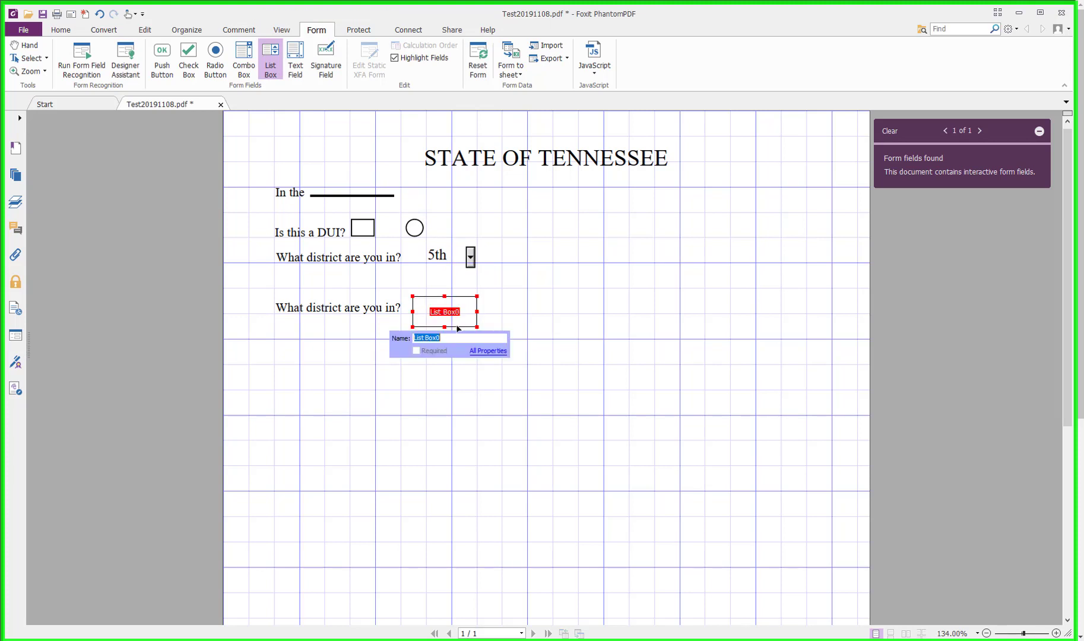
# Add the items 1st, 2nd, 3rd, 4th and 5th to the new list box in its properties
pyautogui.click(491, 351)
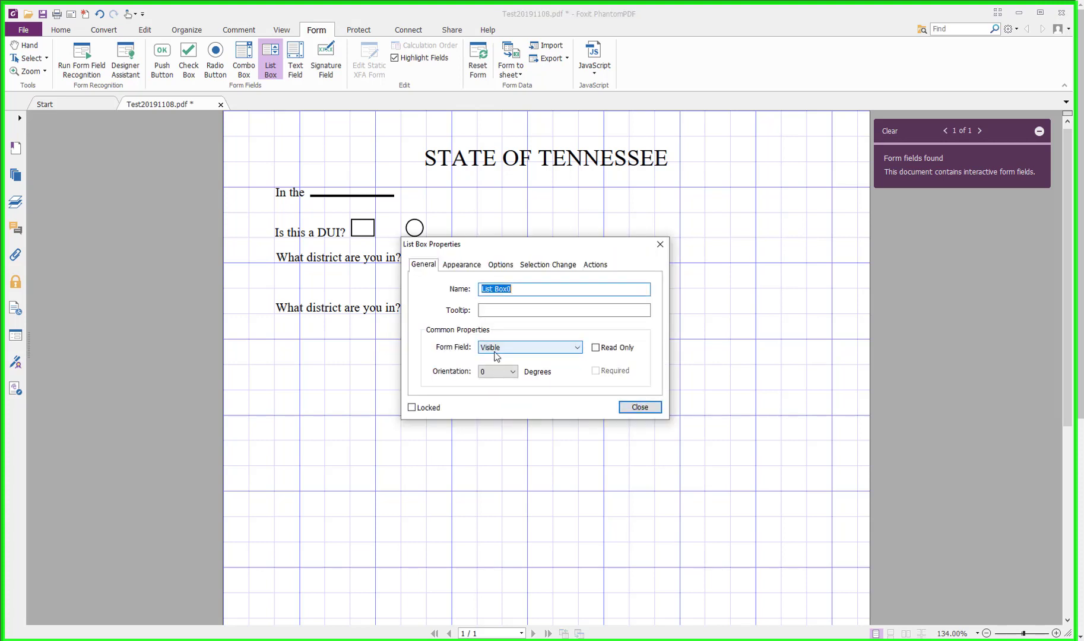
pyautogui.click(462, 265)
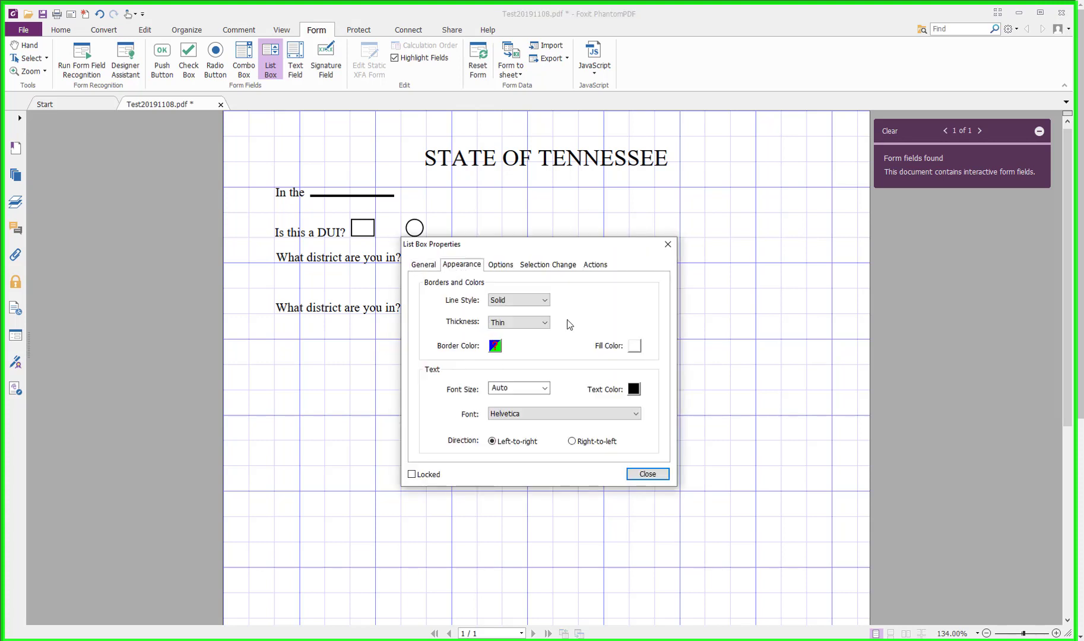
pyautogui.click(501, 265)
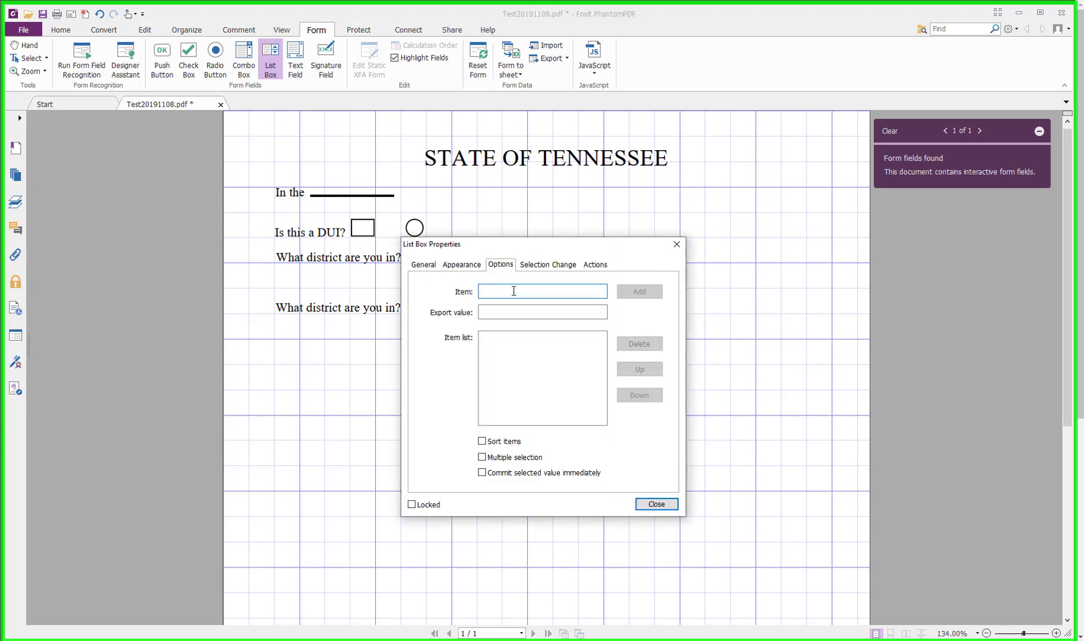
pyautogui.write('1st')
pyautogui.click(638, 292)
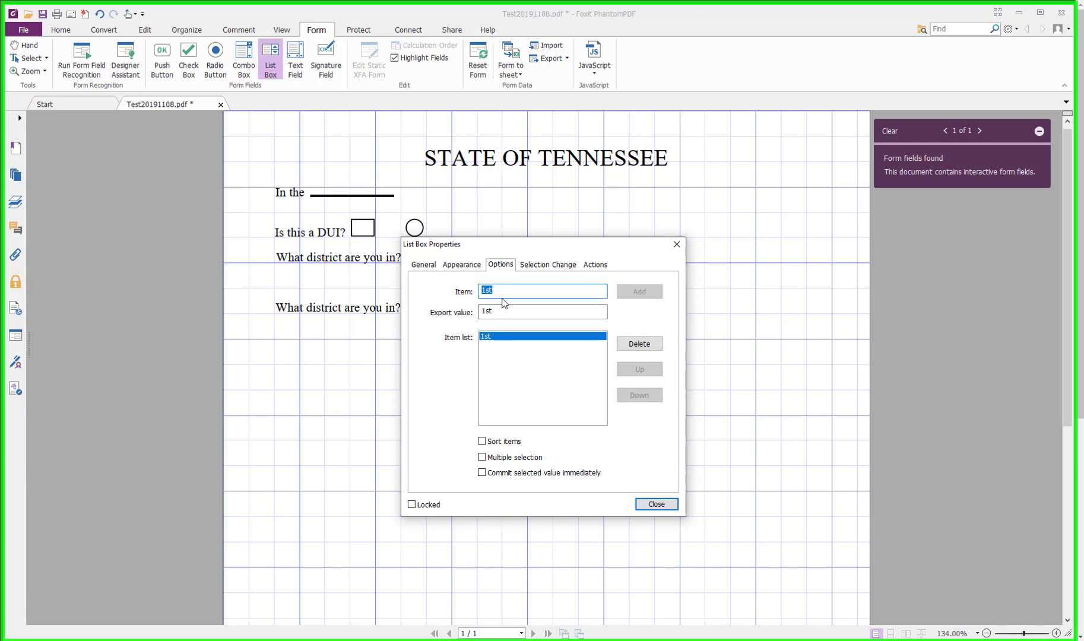
pyautogui.write('2nd')
pyautogui.click(628, 294)
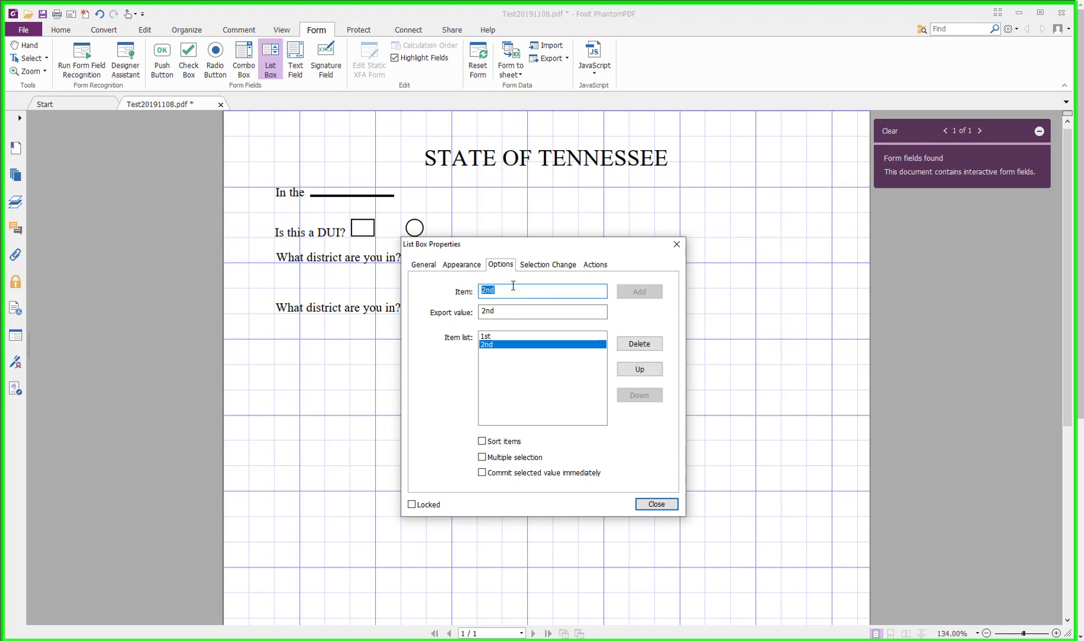
pyautogui.write('3rd')
pyautogui.click(633, 291)
pyautogui.write('4th')
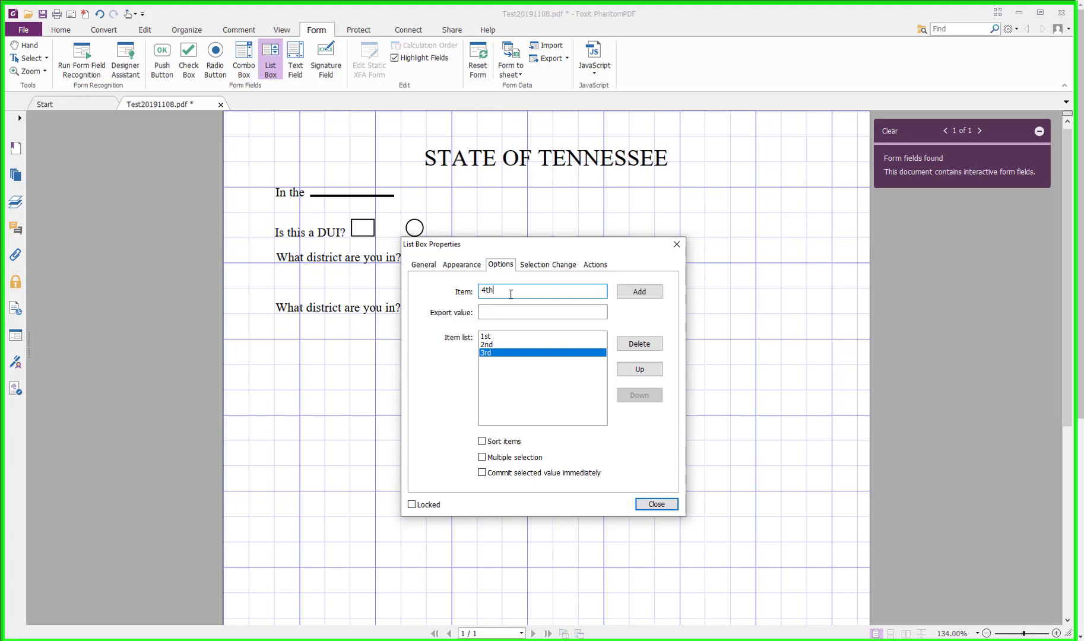
pyautogui.click(628, 292)
pyautogui.click(499, 299)
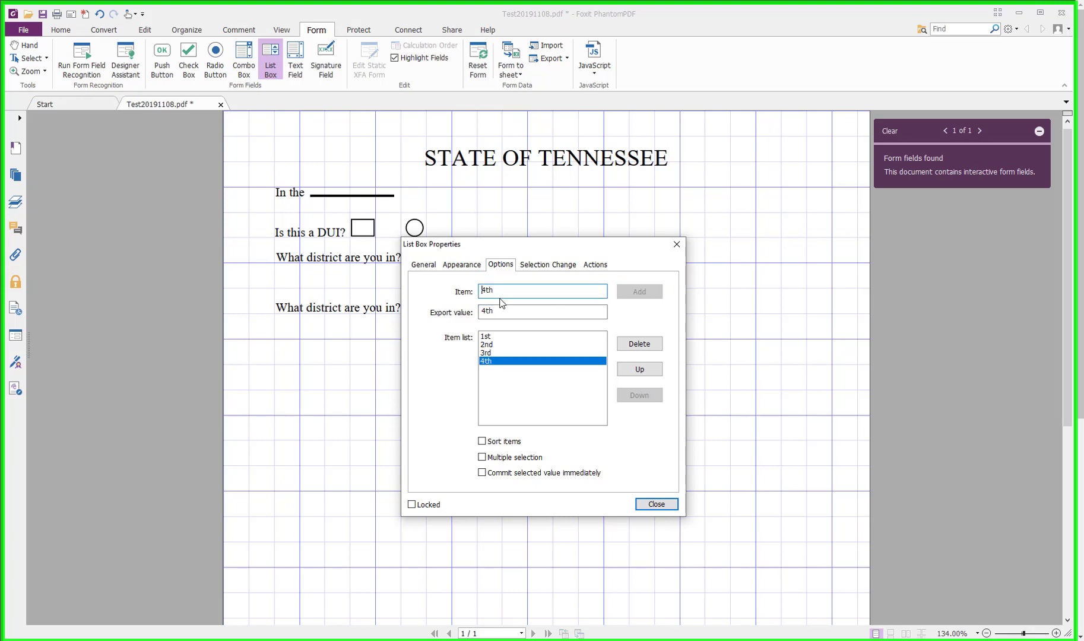
pyautogui.press('Delete')
pyautogui.write('5')
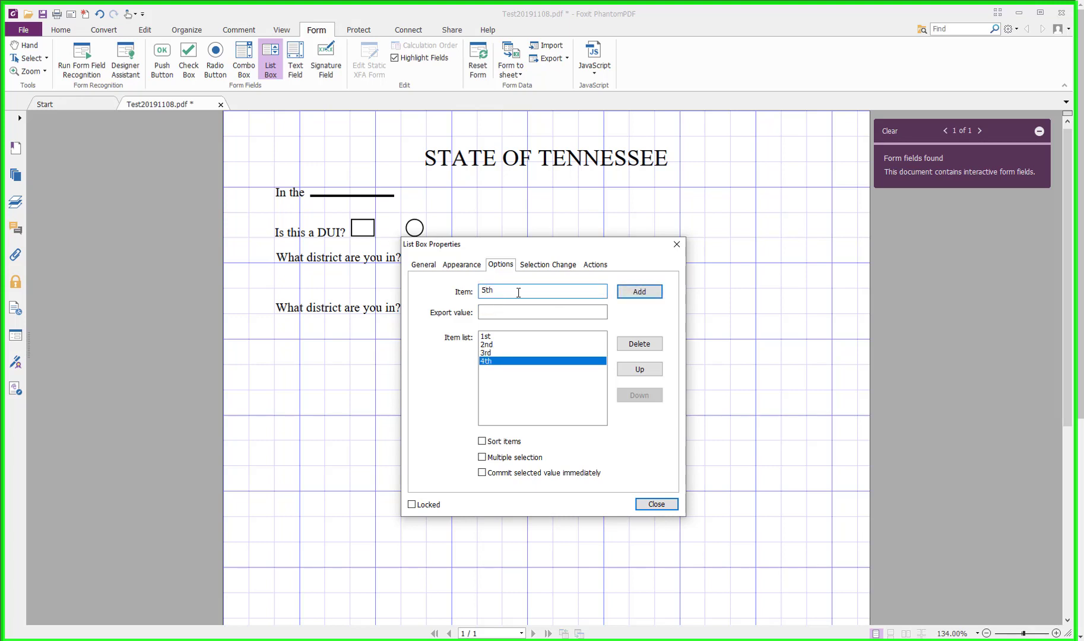
pyautogui.click(633, 293)
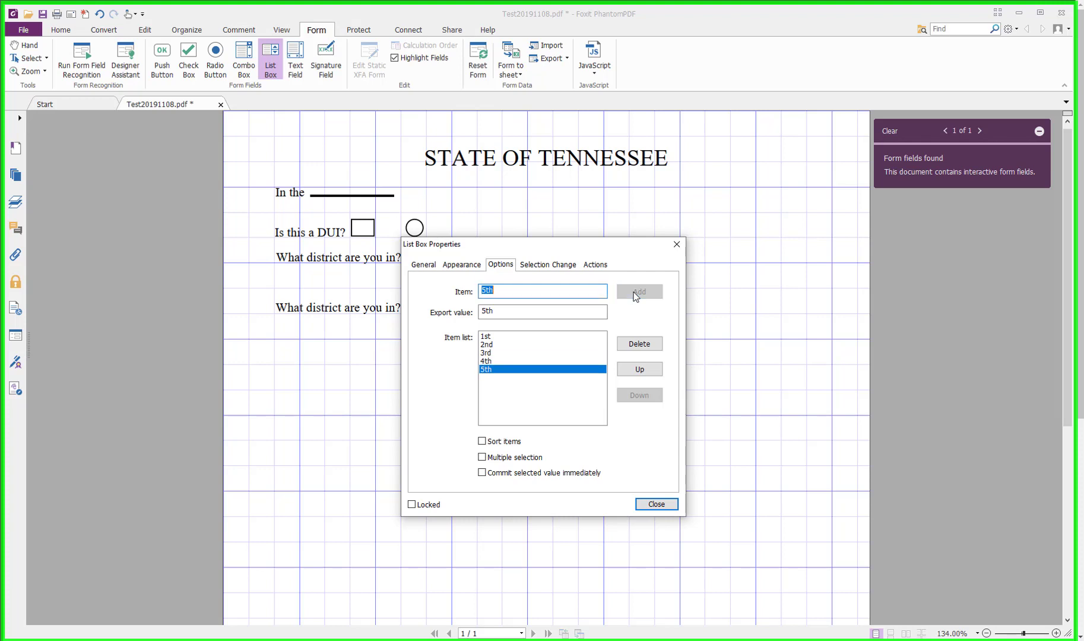
pyautogui.click(657, 504)
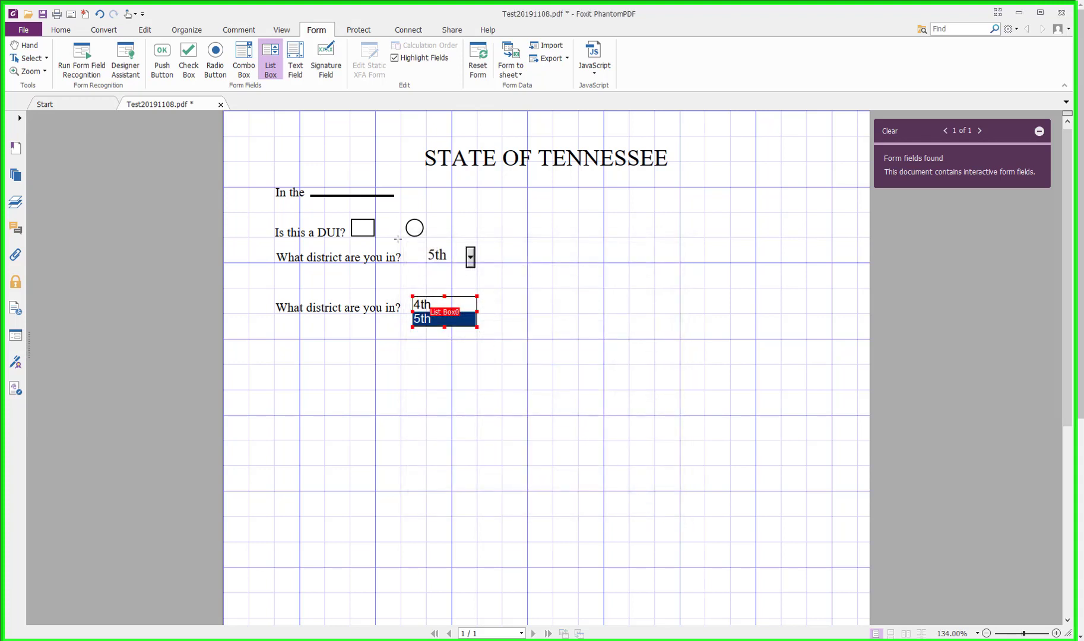
# Save the form, reload it in the browser and test the list box by choosing 4th and scrolling up through its items
pyautogui.click(43, 14)
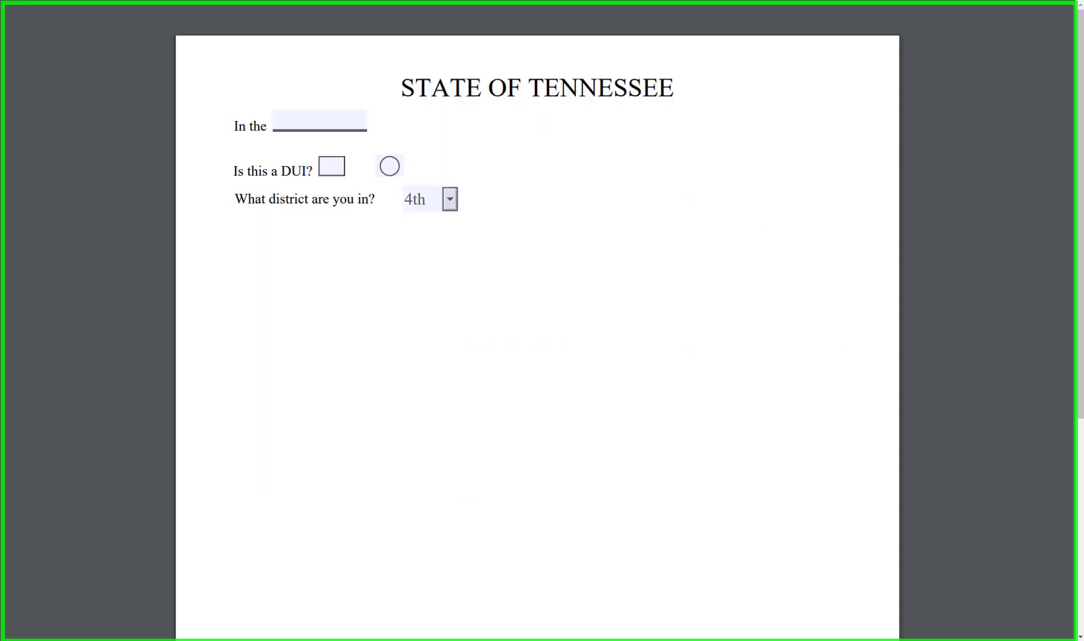
pyautogui.press('F5')
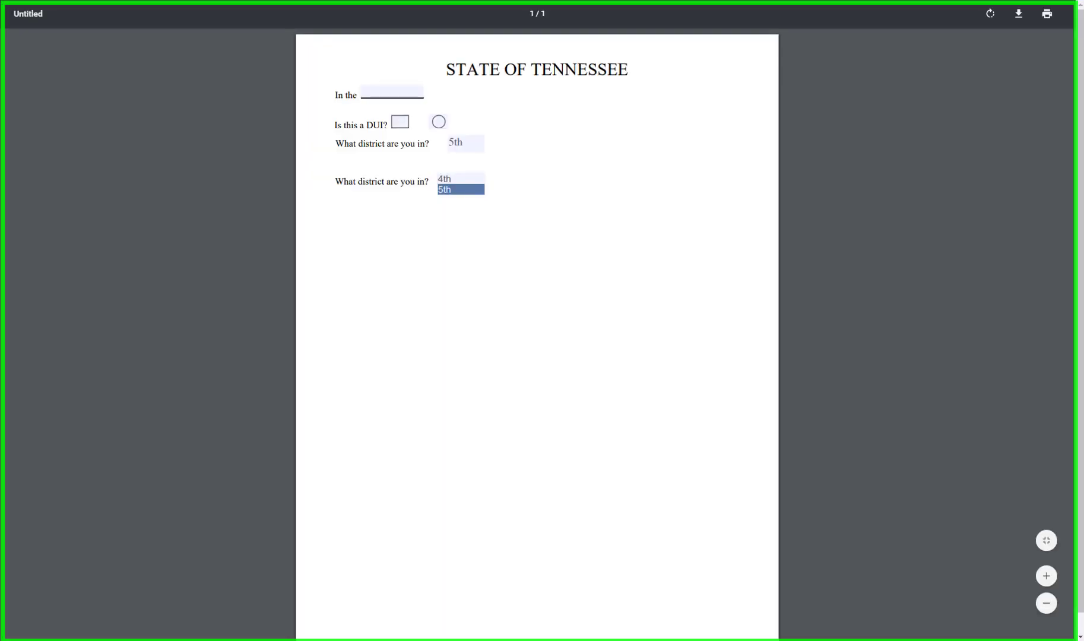
pyautogui.click(1046, 575)
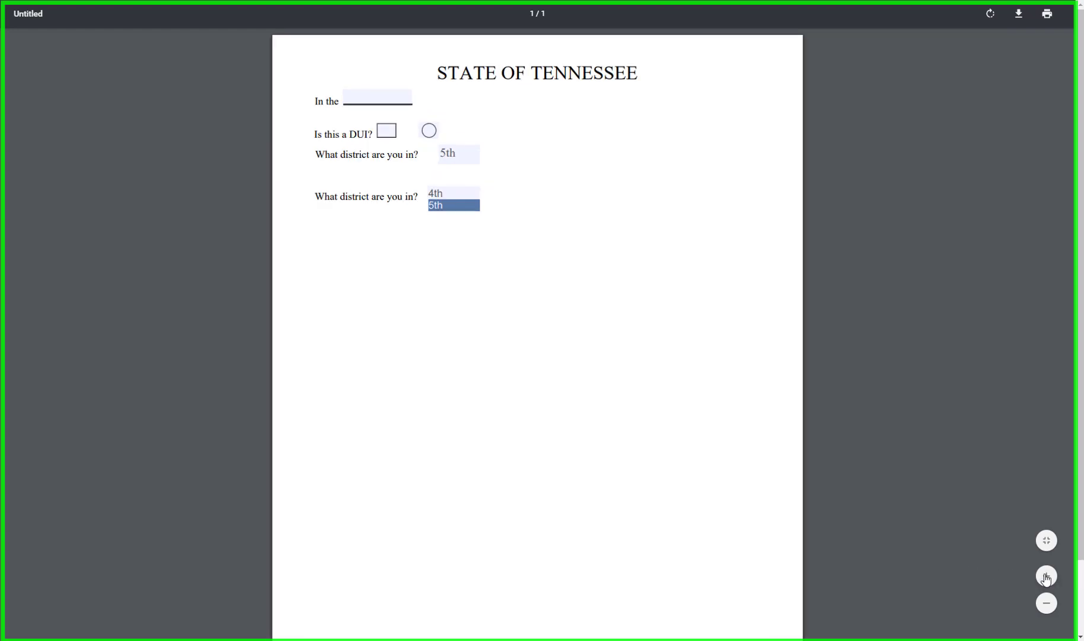
pyautogui.click(1046, 576)
pyautogui.click(1046, 576)
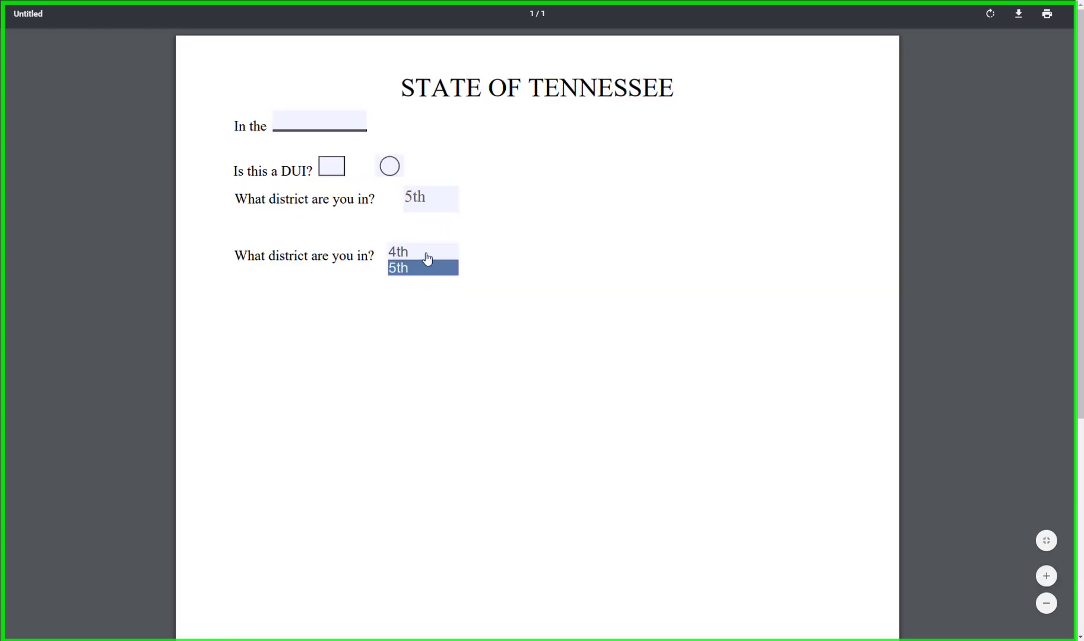
pyautogui.click(447, 265)
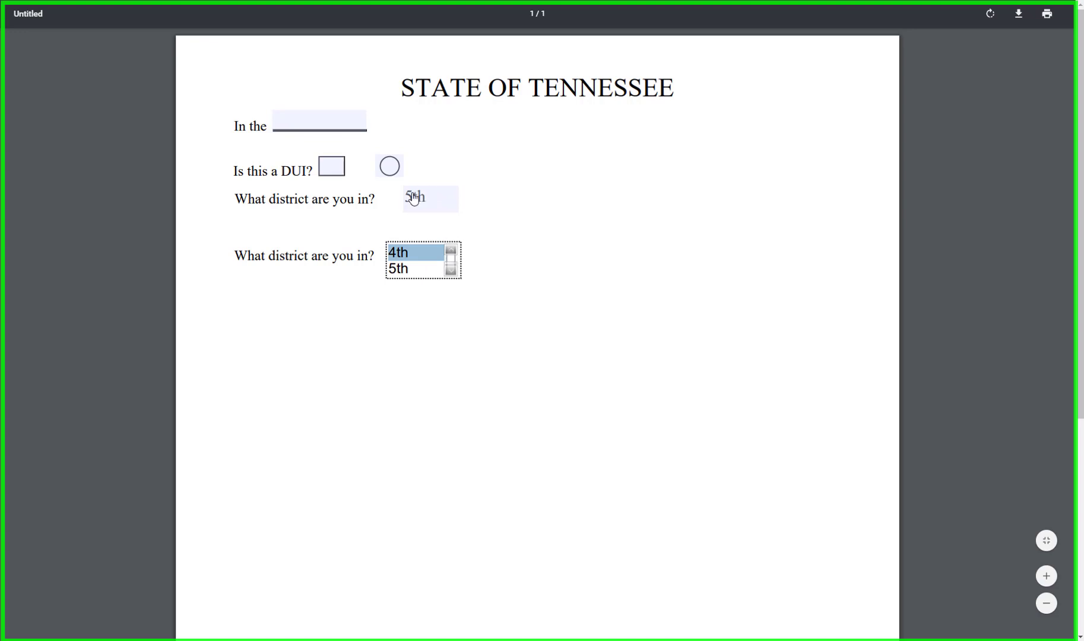
pyautogui.click(451, 250)
pyautogui.click(451, 250)
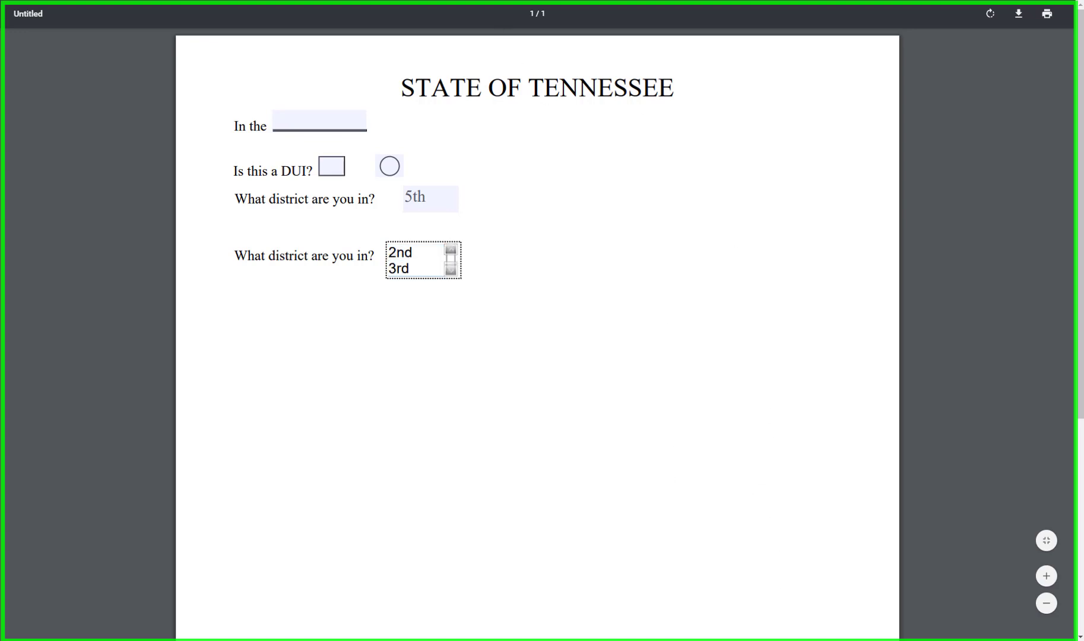
# Back in Foxit PhantomPDF, shrink the list box's height so that it shows a single item
pyautogui.hotkey('alt', 'Tab')
pyautogui.click(474, 324)
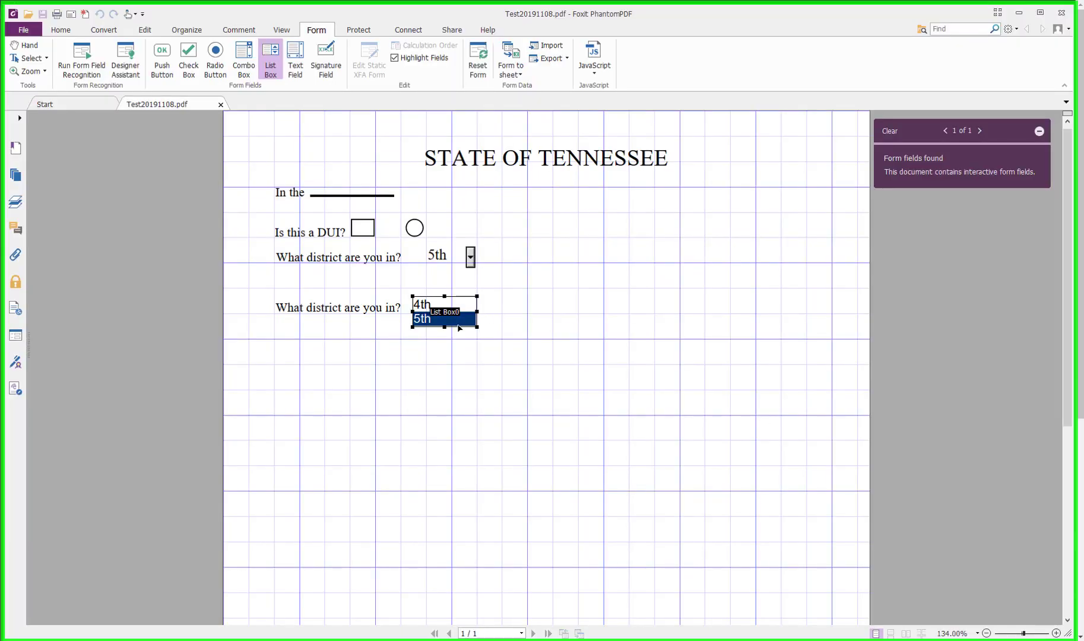
pyautogui.click(445, 330)
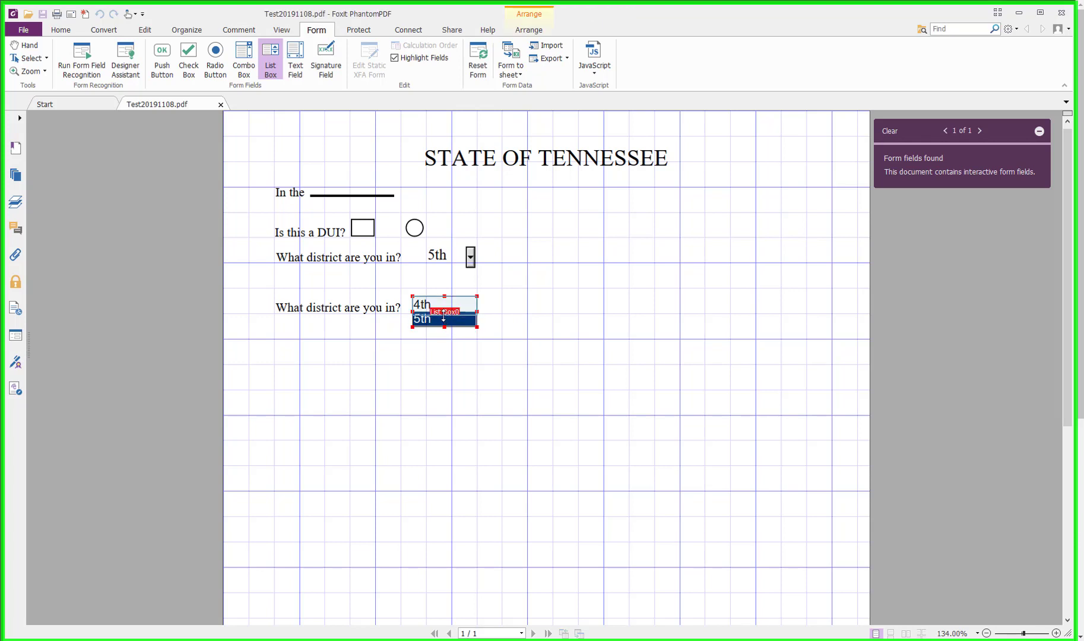
pyautogui.moveTo(444, 314); pyautogui.dragTo(443, 315)
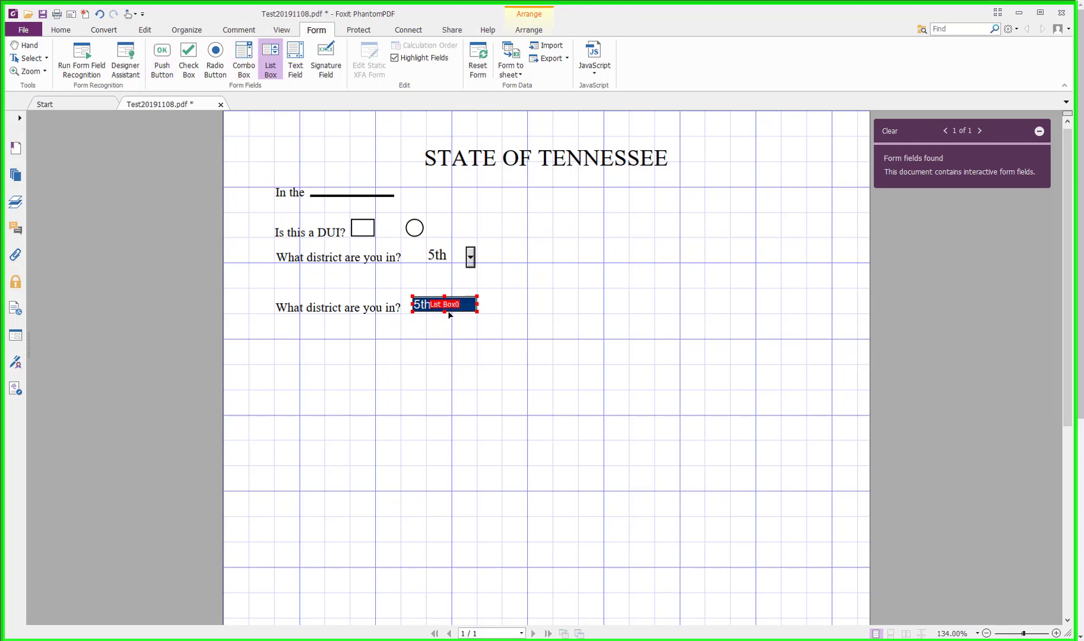
# Save the form and reload it in the browser at a larger zoom to check the one-row list box
pyautogui.click(42, 13)
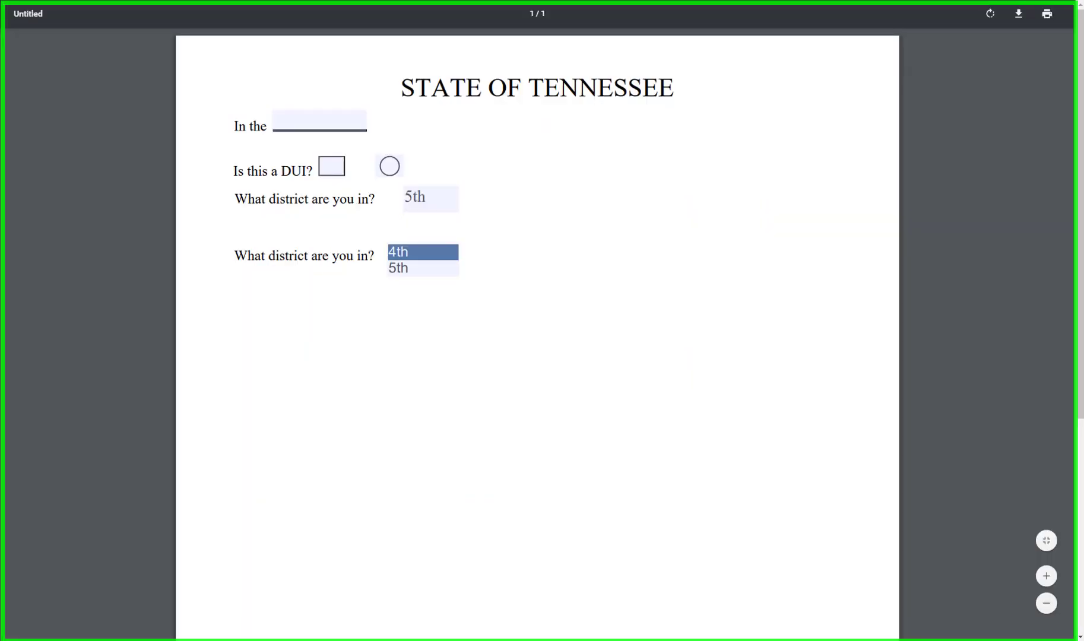
pyautogui.press('F5')
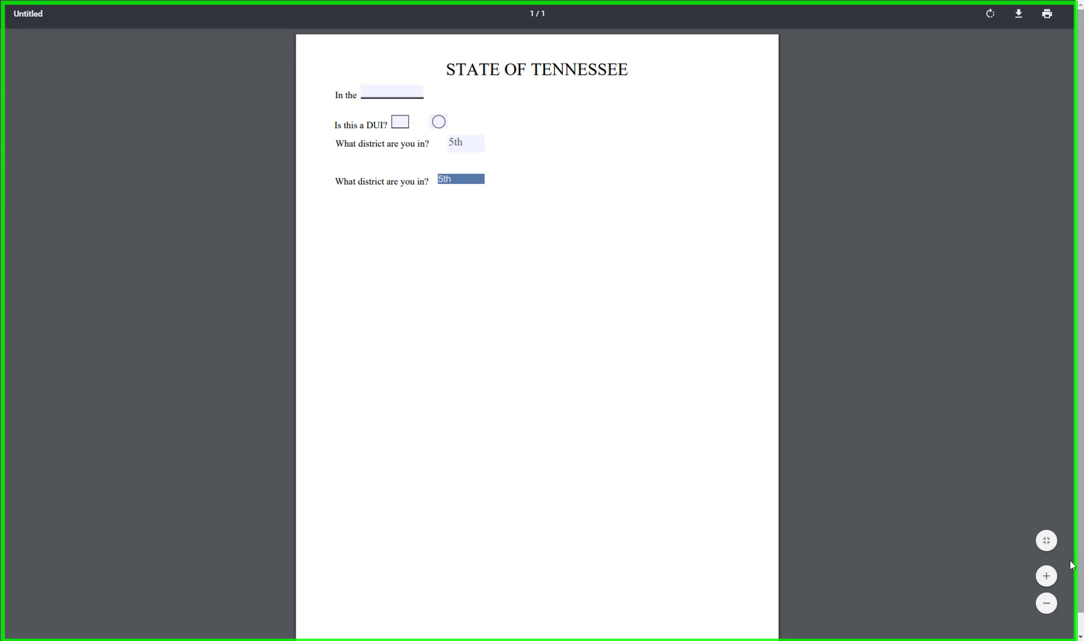
pyautogui.click(1046, 576)
pyautogui.click(1047, 576)
pyautogui.click(1046, 576)
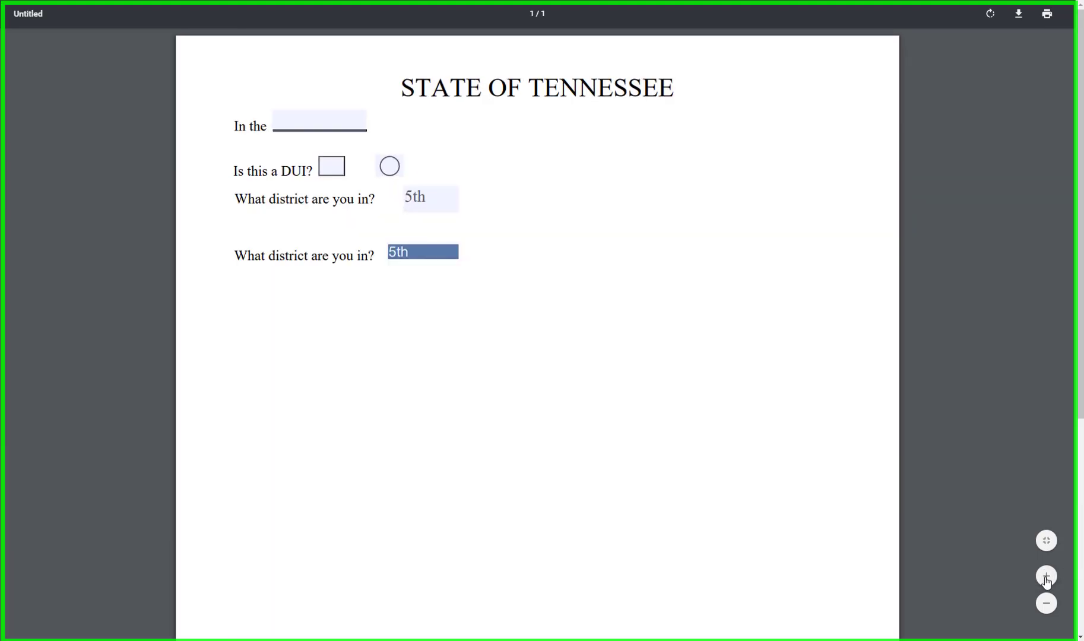
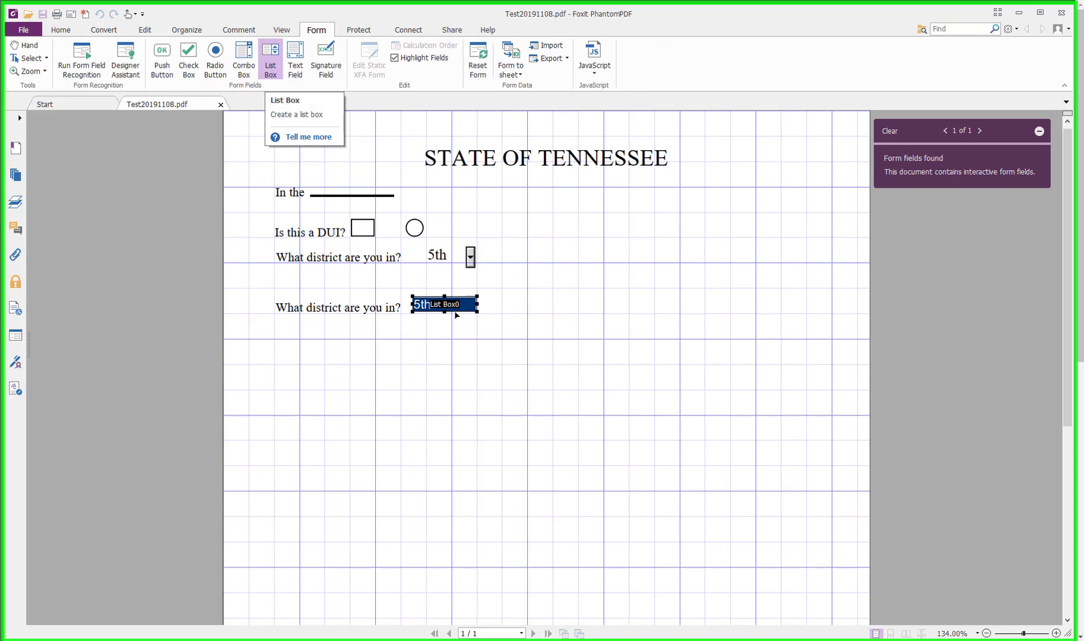
# Examine which context options are offered for the list box and the district questions in form, object and text editing
pyautogui.rightClick(454, 309)
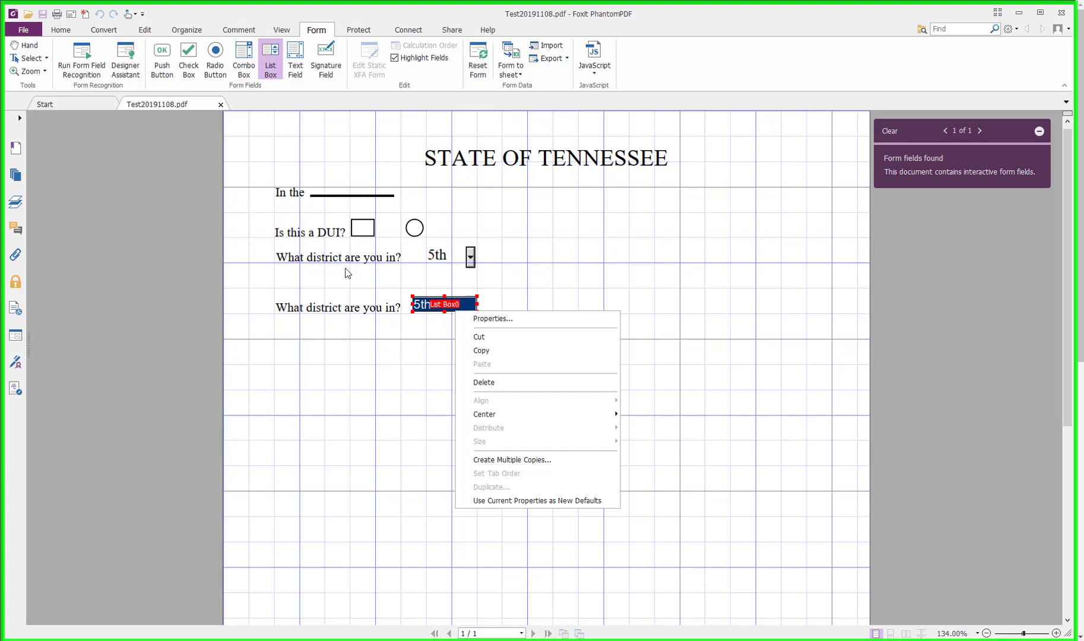
pyautogui.click(333, 309)
pyautogui.click(144, 30)
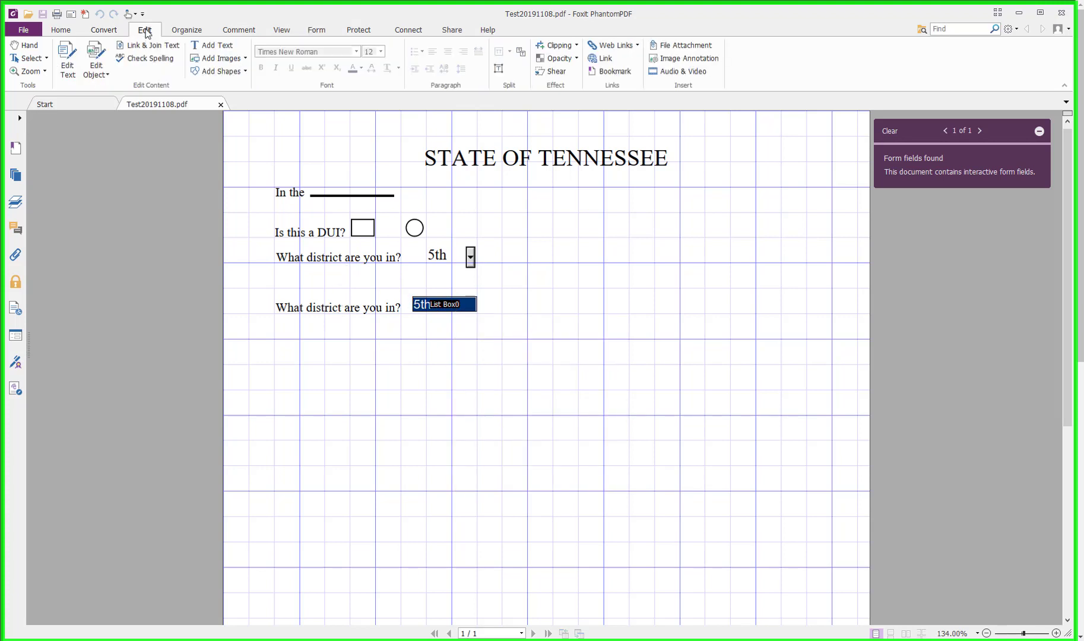
pyautogui.click(93, 55)
pyautogui.click(341, 258)
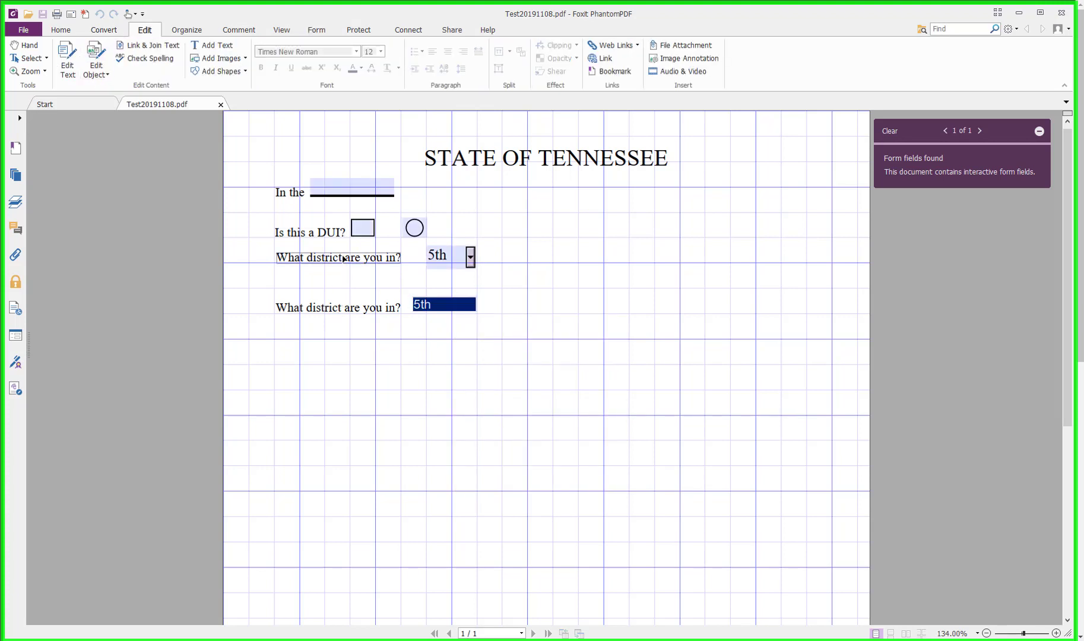
pyautogui.rightClick(343, 259)
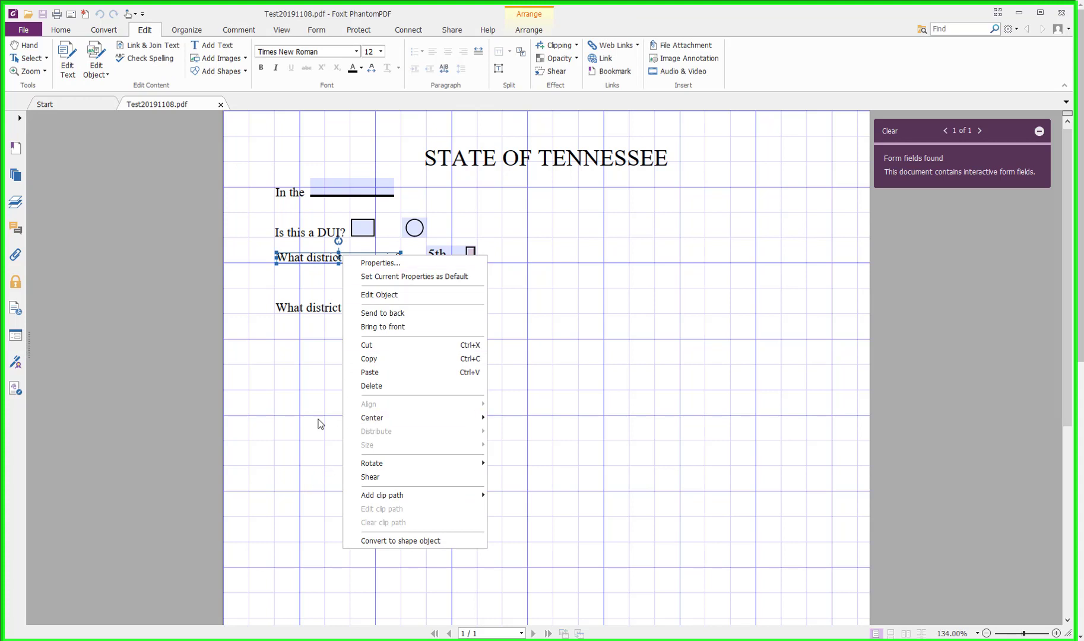
pyautogui.click(292, 311)
pyautogui.click(74, 62)
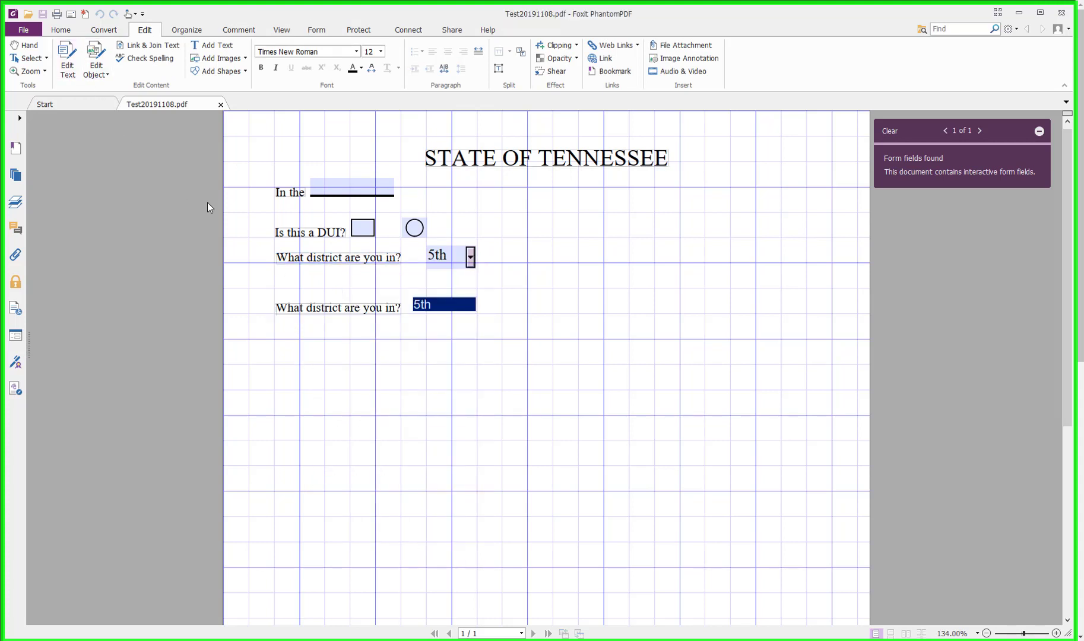
pyautogui.rightClick(344, 313)
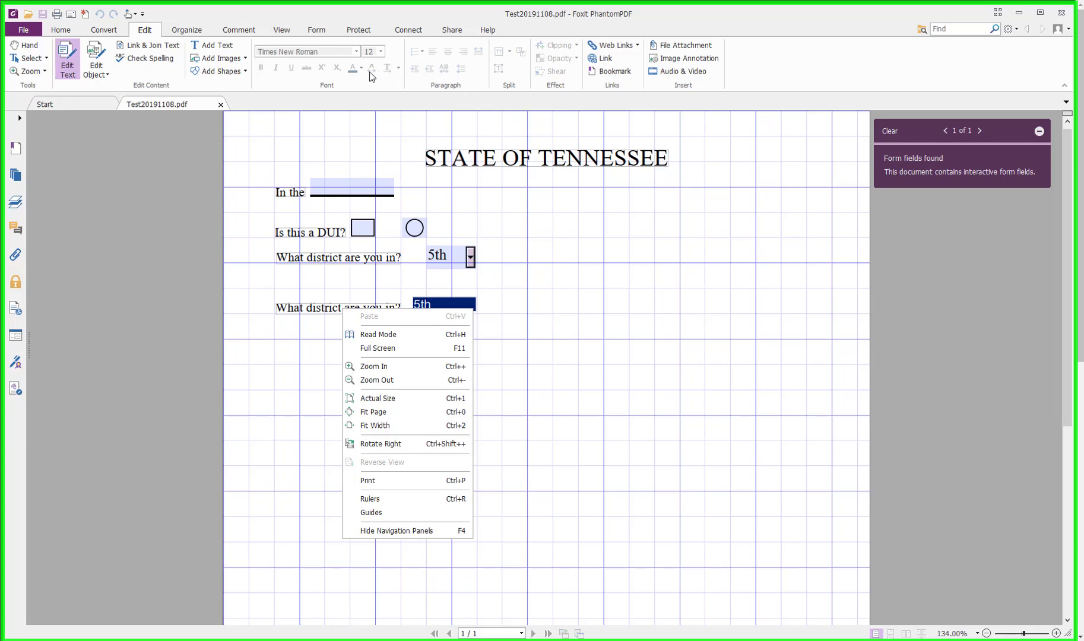
pyautogui.click(352, 101)
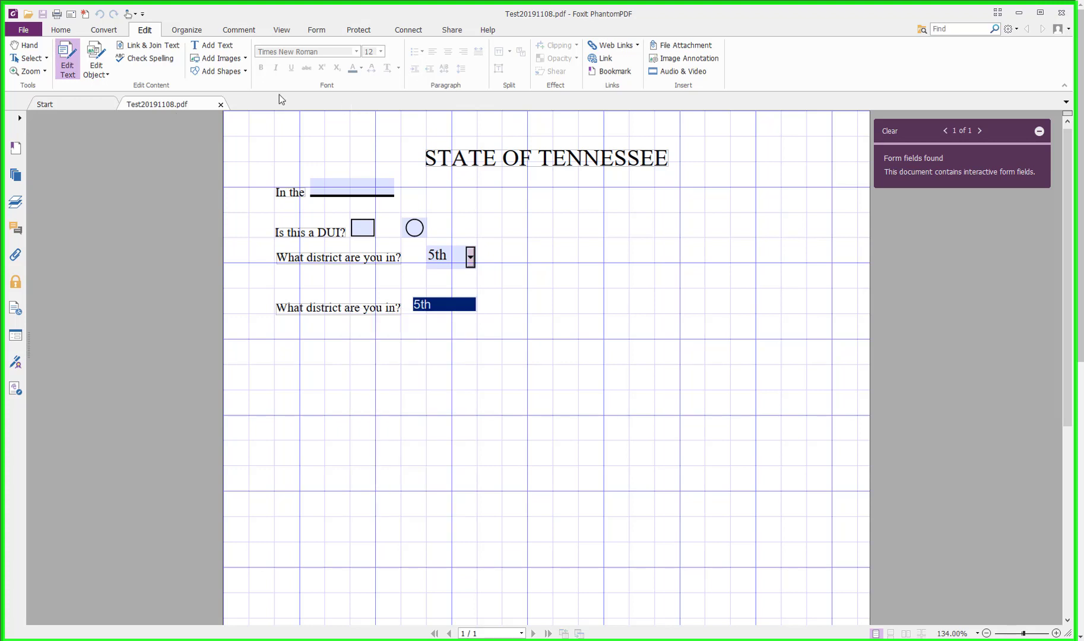
pyautogui.click(93, 44)
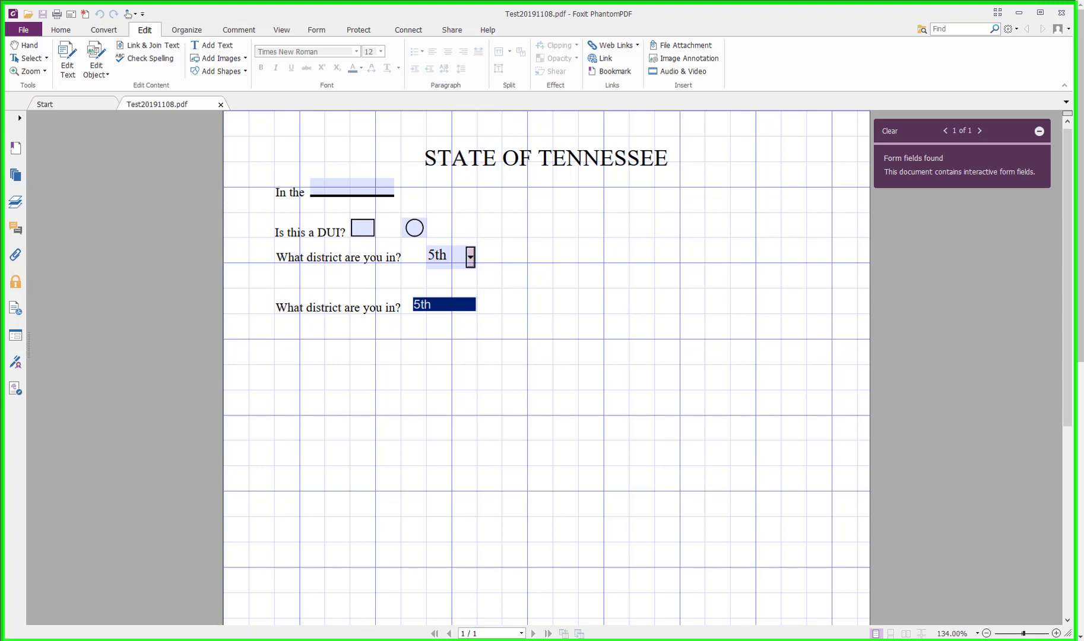
# Open Word to get source text for the form
pyautogui.press('super')
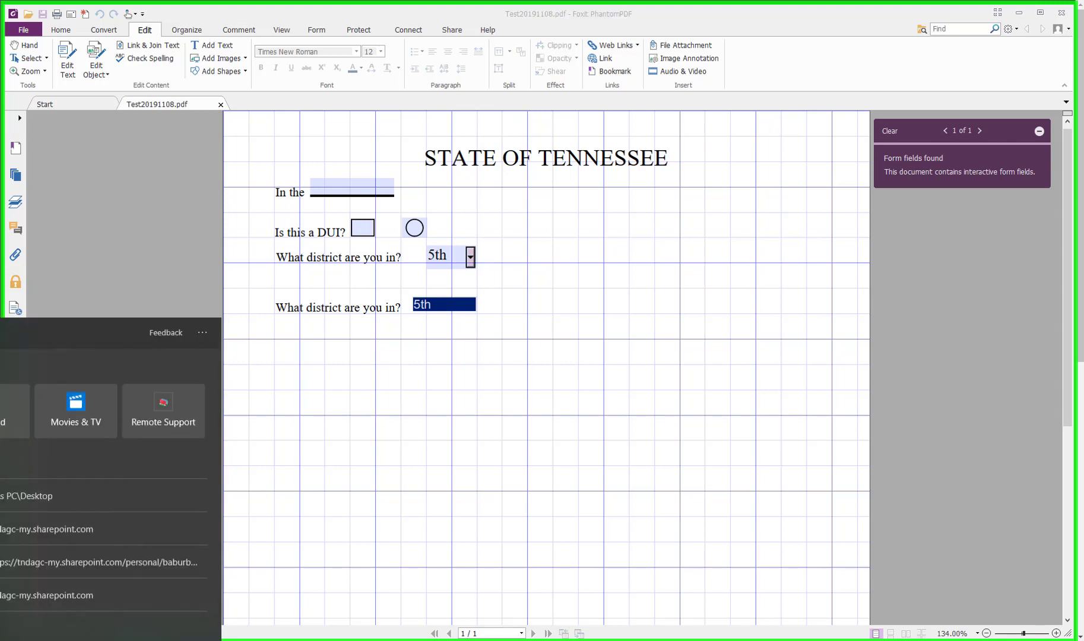
pyautogui.write('word')
pyautogui.press('Return')
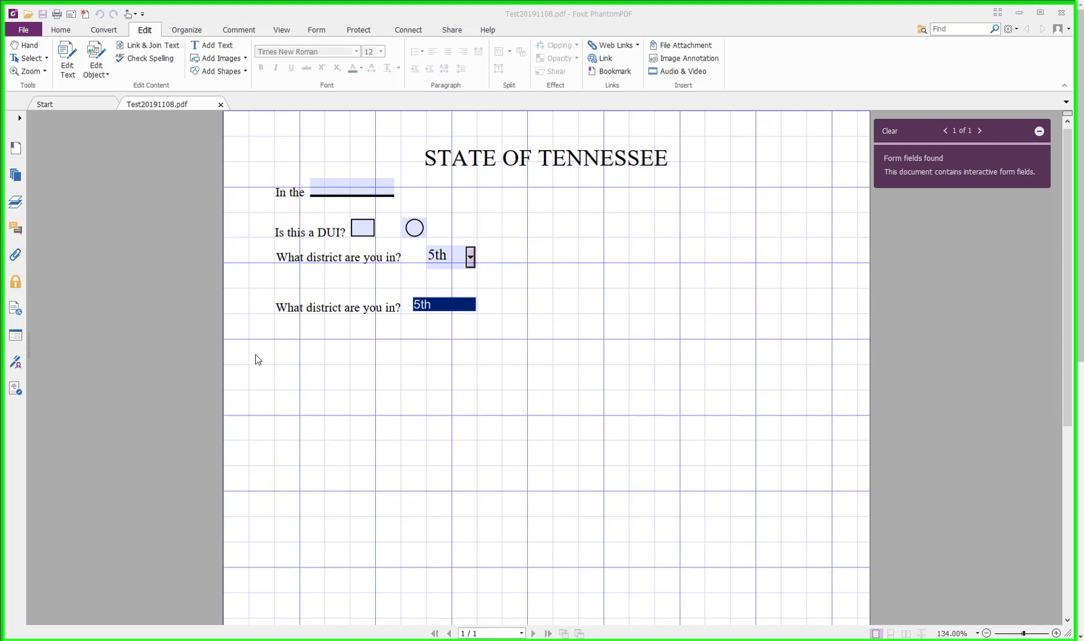
# Paste the copied "September, 2019" text into the PDF and place it just below the second "What district are you in?" question
pyautogui.rightClick(288, 360)
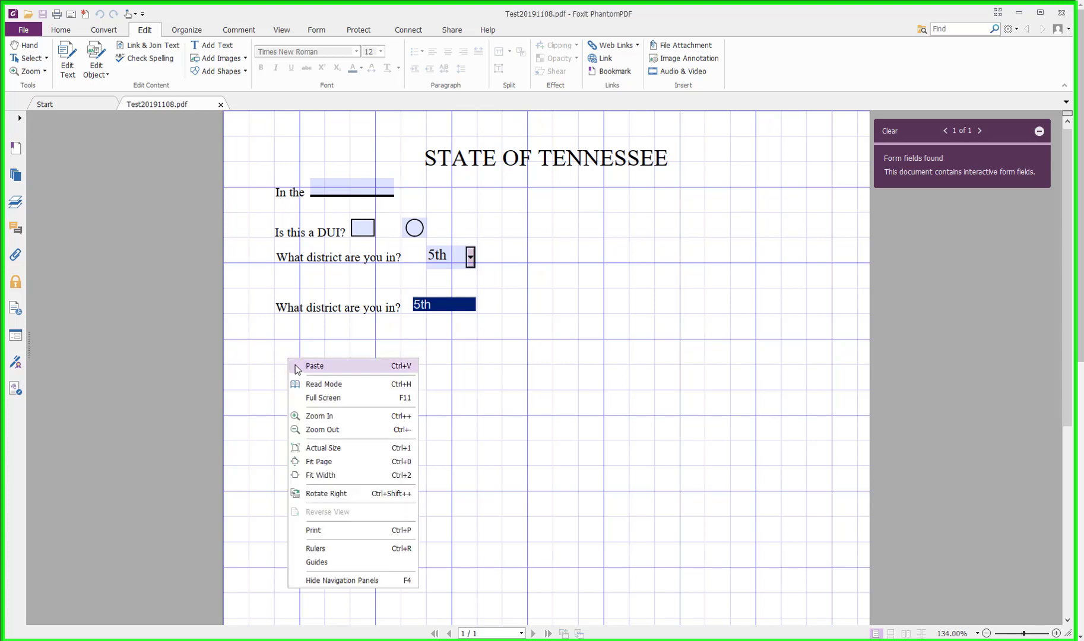
pyautogui.click(297, 364)
pyautogui.moveTo(363, 368); pyautogui.dragTo(350, 341)
pyautogui.click(321, 362)
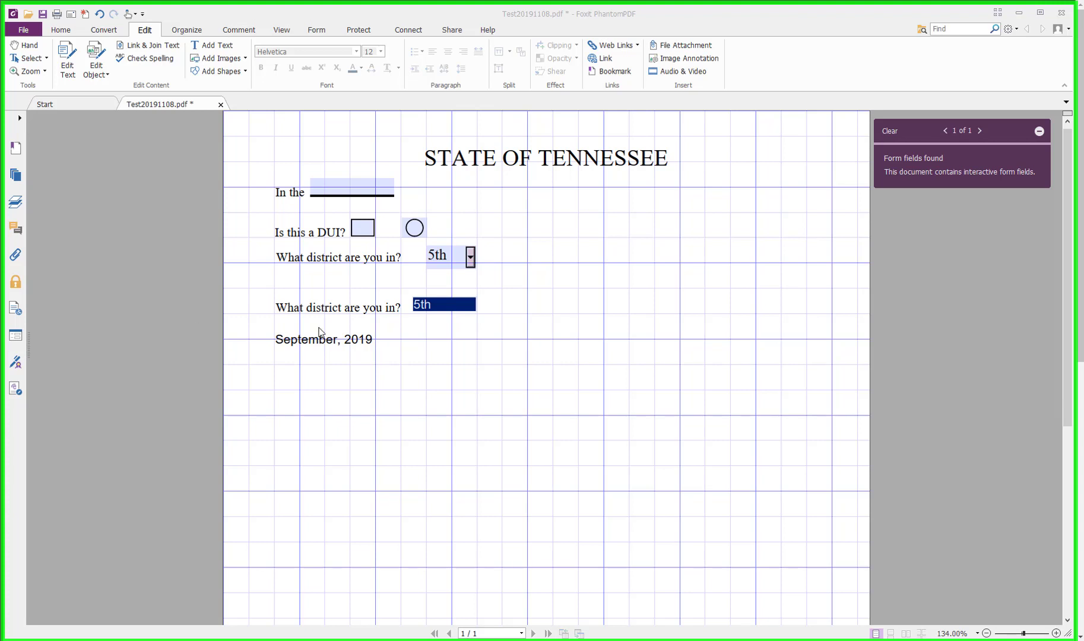
# Paste the copied bulleted safety text, starting with "Designated meeting place", below the "September, 2019" line
pyautogui.click(1068, 546)
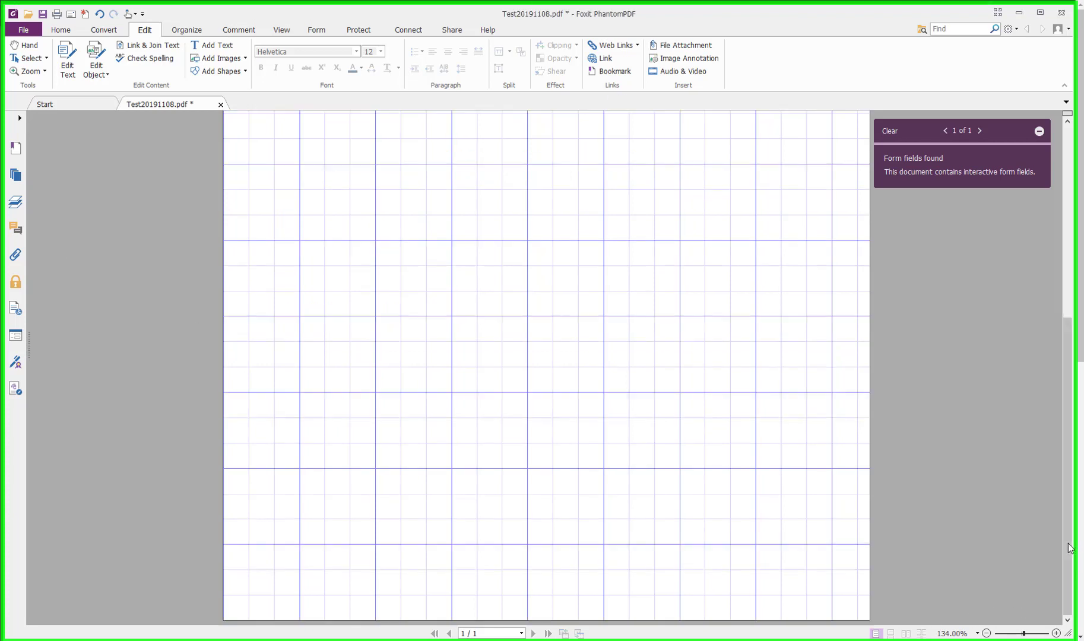
pyautogui.moveTo(1073, 355); pyautogui.dragTo(1057, 240)
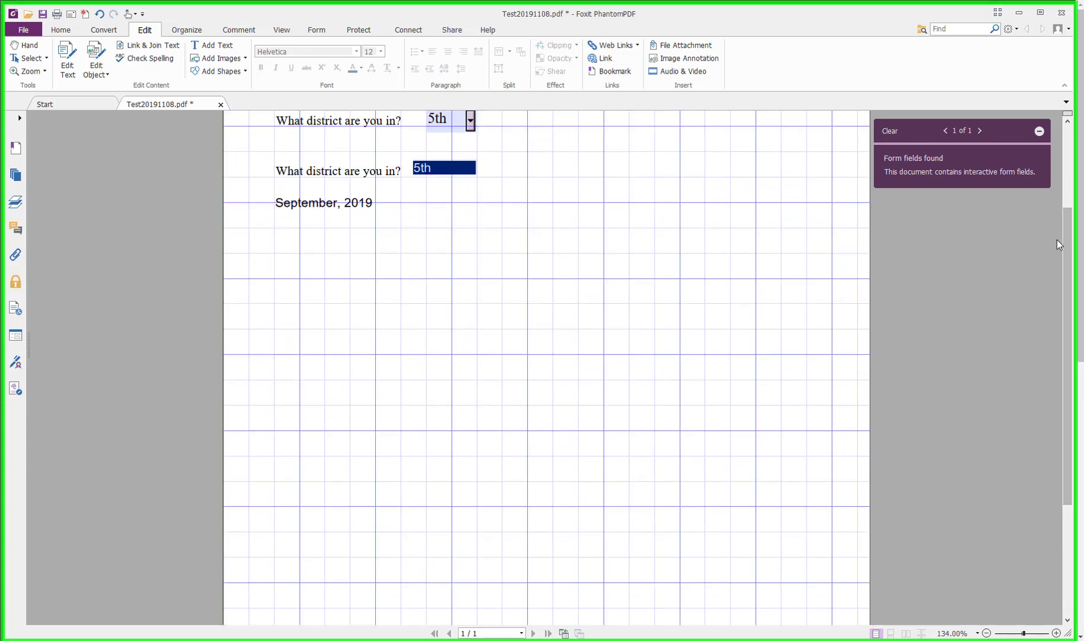
pyautogui.rightClick(275, 238)
pyautogui.click(297, 244)
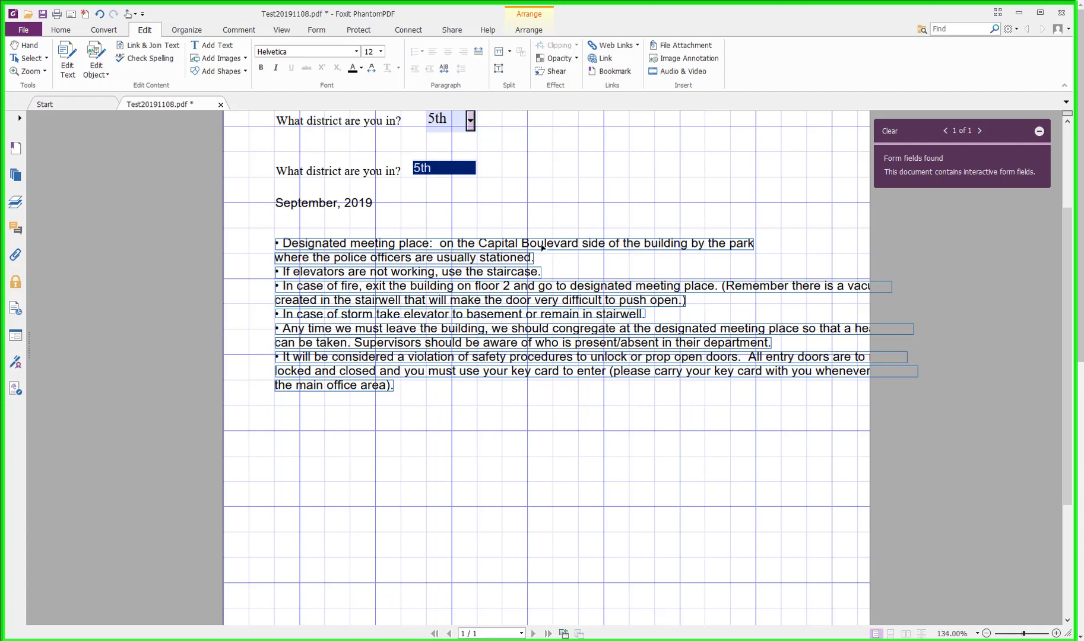
pyautogui.click(359, 519)
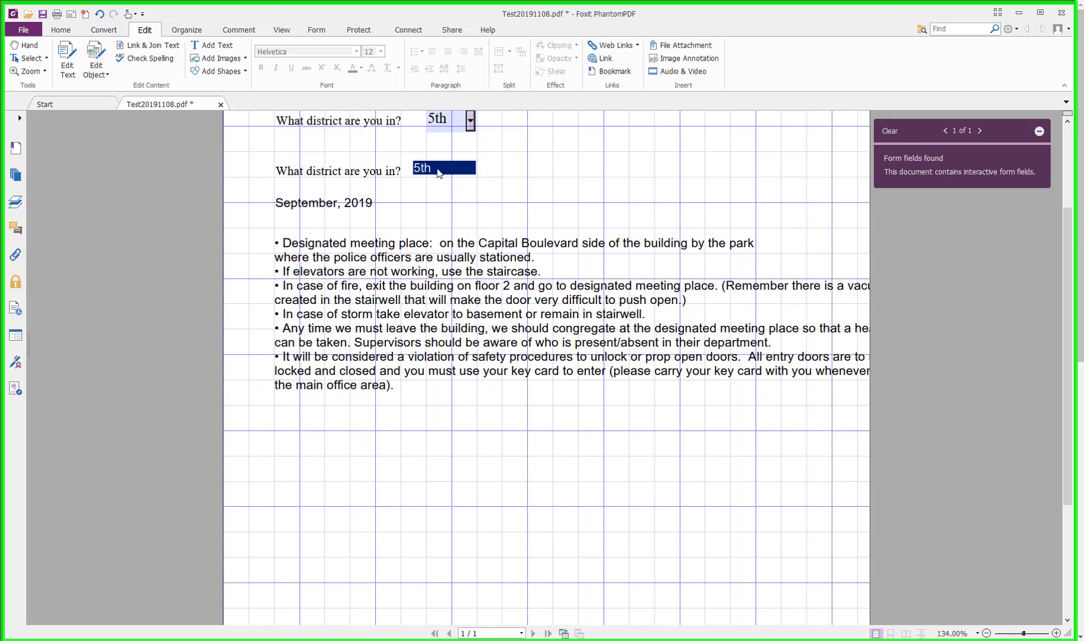
# Move the meeting place, police officers, elevators and fire lines up one by one, stacking them closely under "September, 2019"
pyautogui.moveTo(479, 243)
pyautogui.mouseDown()
pyautogui.moveTo(479, 215)
pyautogui.moveTo(479, 227)
pyautogui.mouseUp()
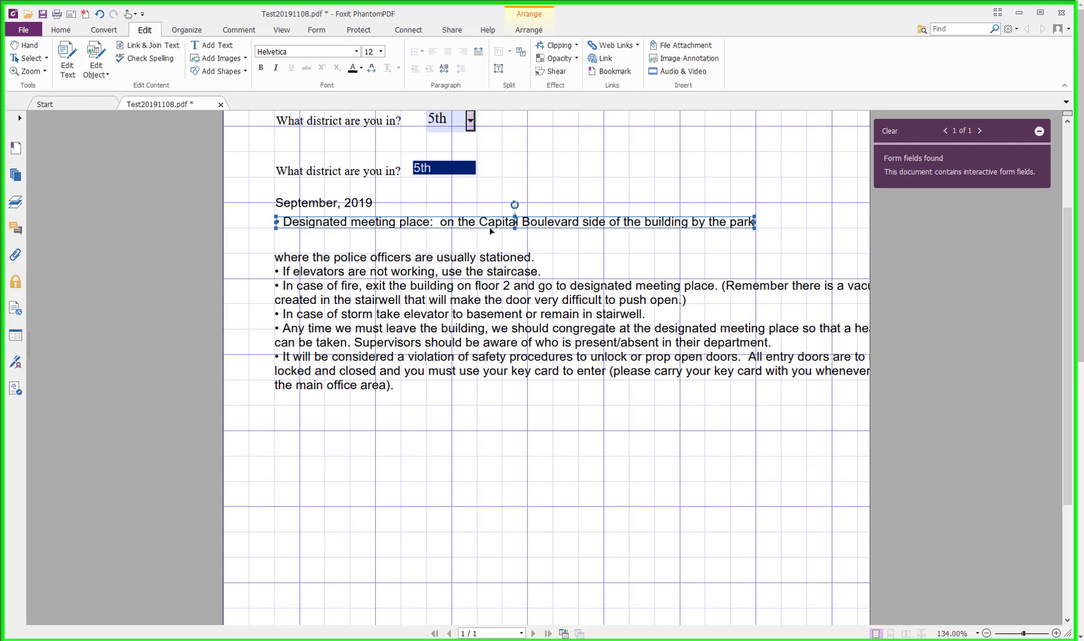
pyautogui.moveTo(425, 264); pyautogui.dragTo(426, 241)
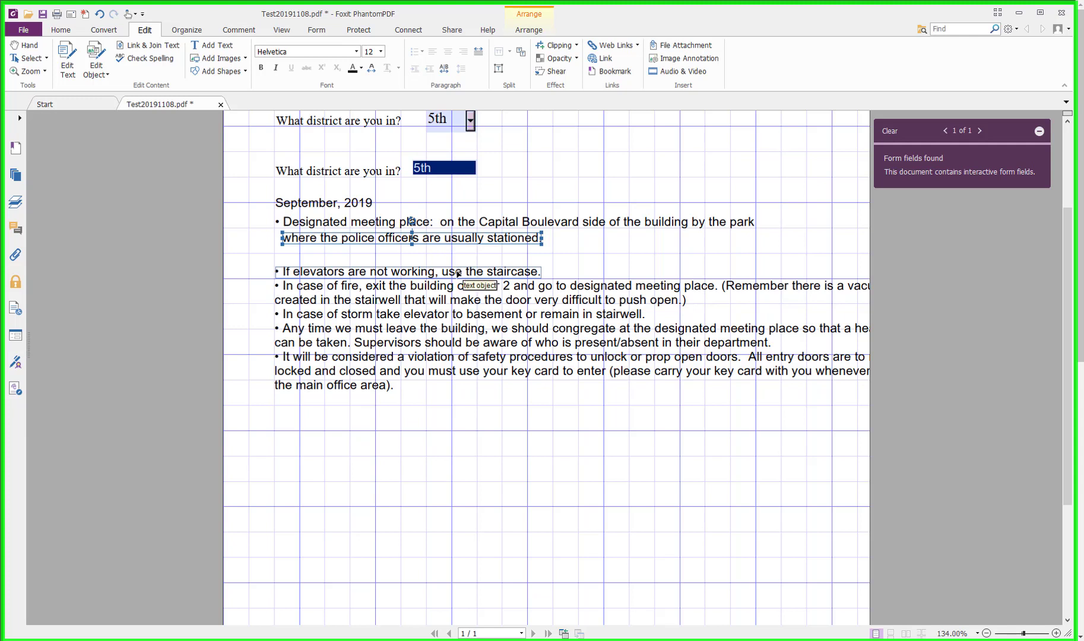
pyautogui.moveTo(458, 273); pyautogui.dragTo(433, 273)
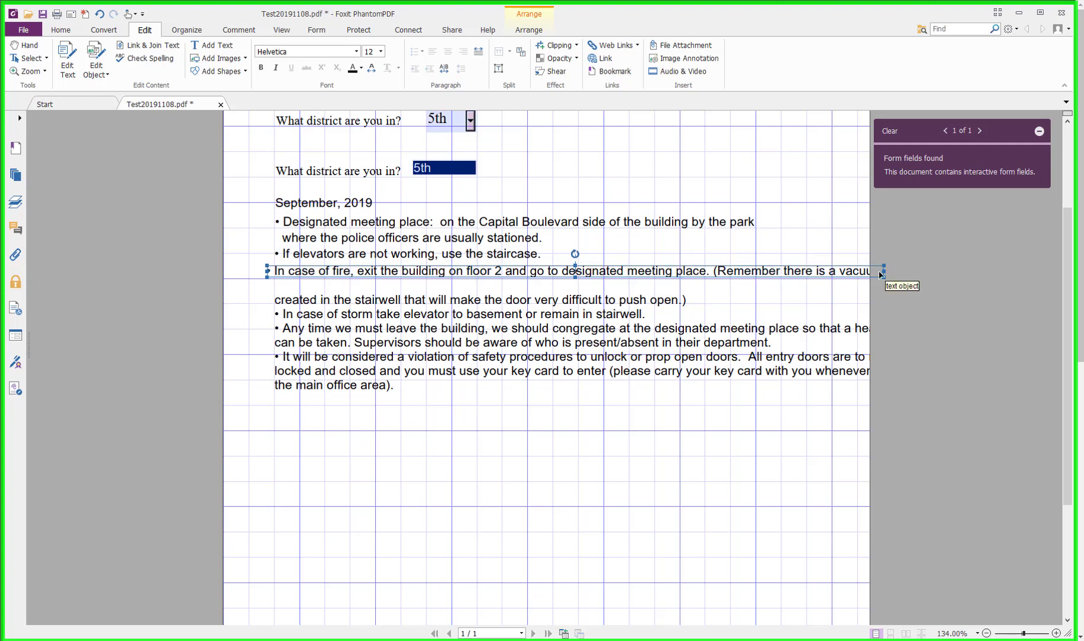
# Break the "In case of fire" line after "designated meeting place." so that "(Remember there is a vacuum" starts a new line
pyautogui.doubleClick(711, 275)
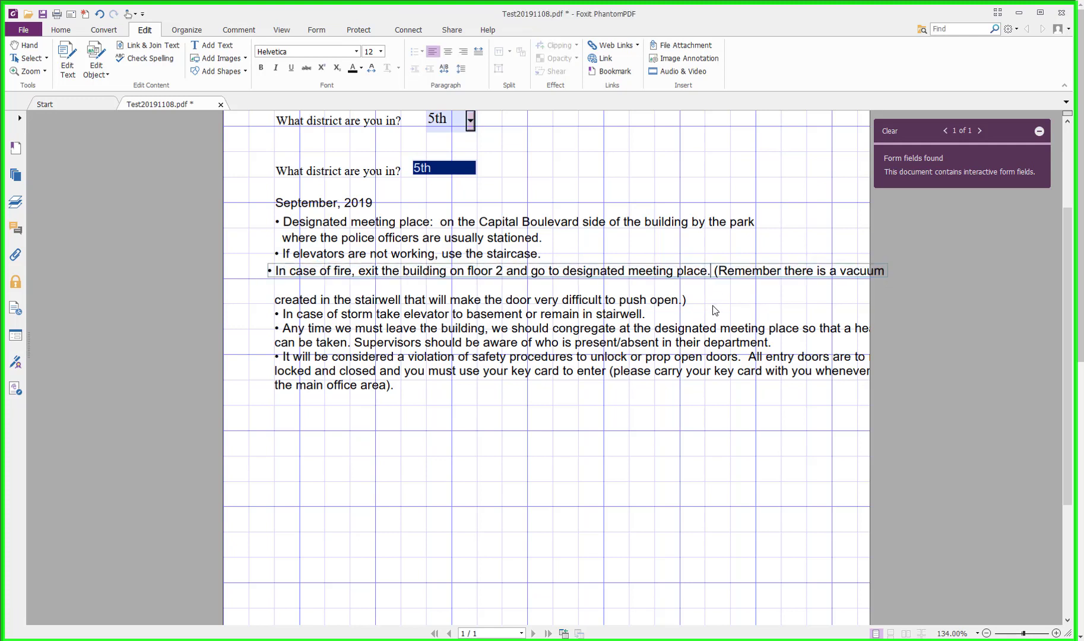
pyautogui.press('Return')
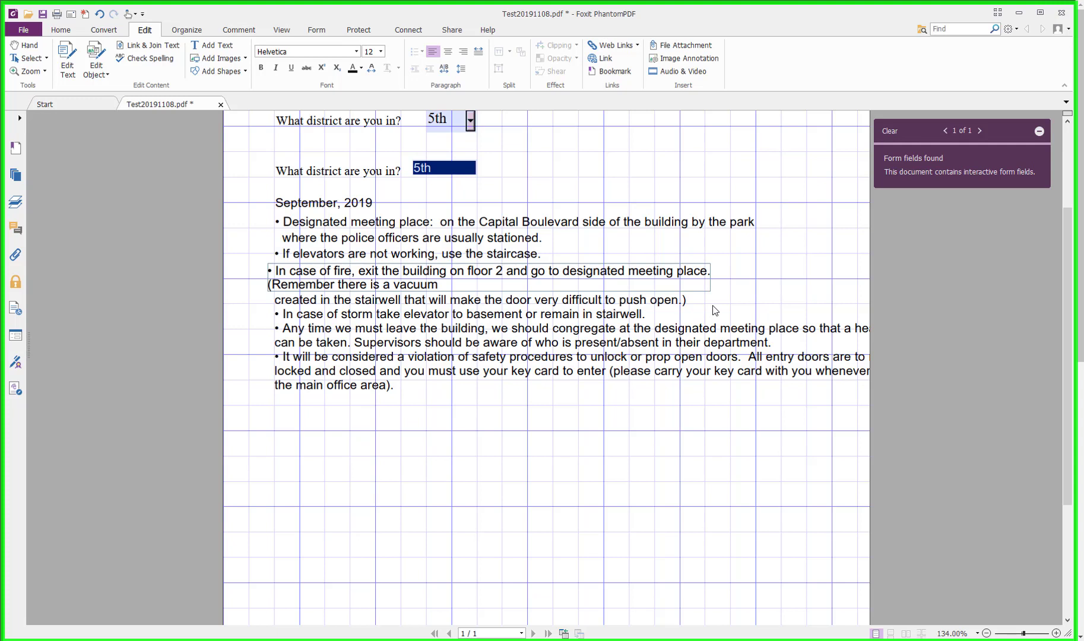
pyautogui.click(417, 483)
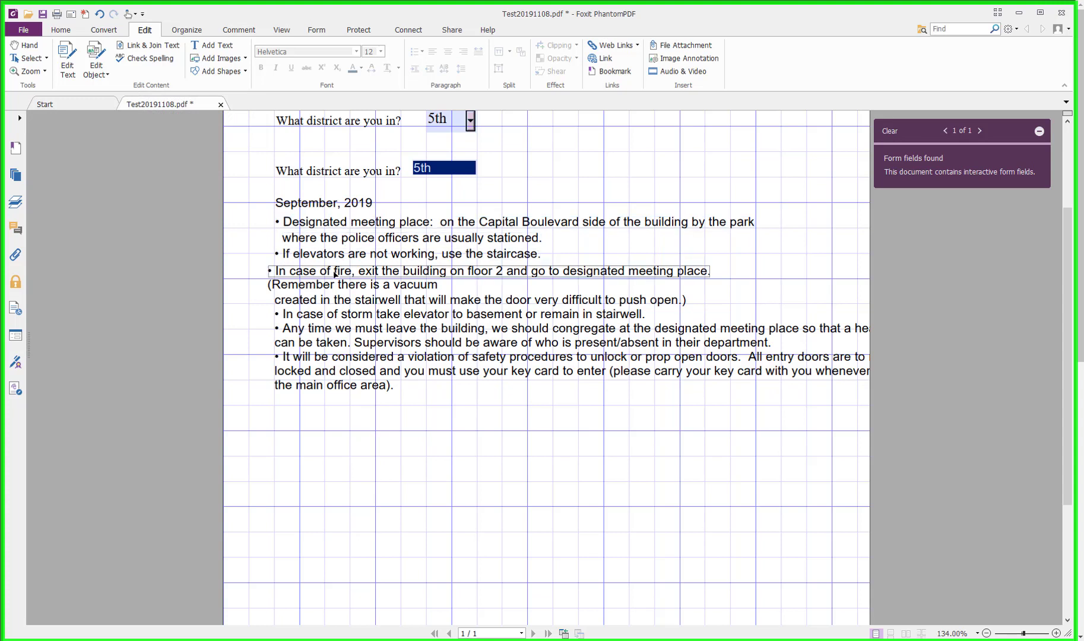
# Move the "(Remember there is a vacuum" line slightly right and down, beneath the text of the "In case of fire" line
pyautogui.moveTo(334, 288); pyautogui.dragTo(344, 289)
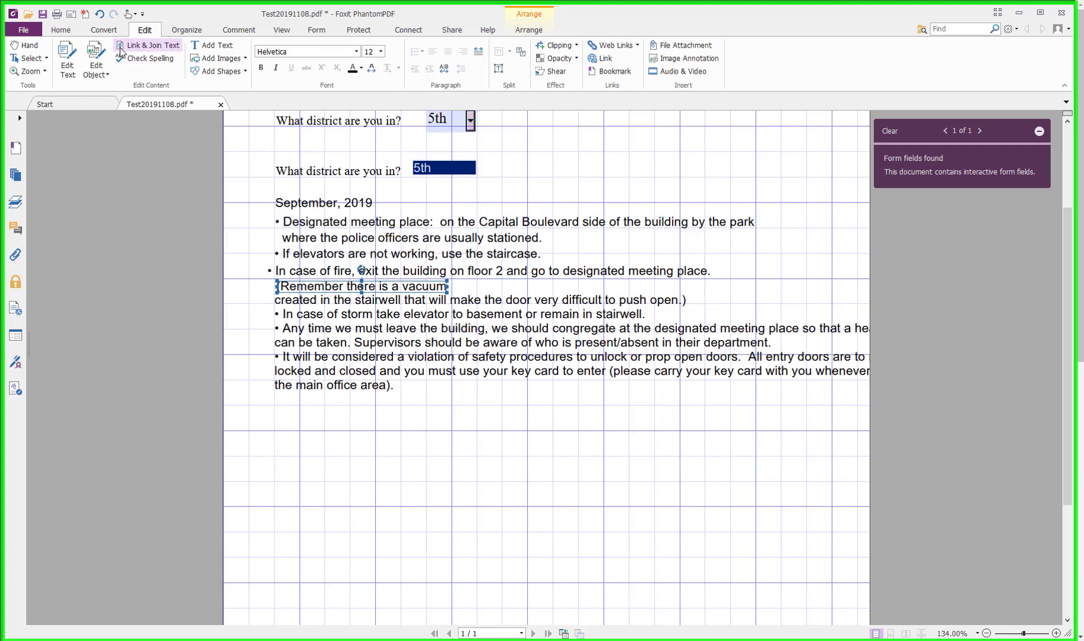
# Link the five safety text blocks in reading order, from "Designated meeting place" through the paragraph starting "created in the stairwell"
pyautogui.click(152, 50)
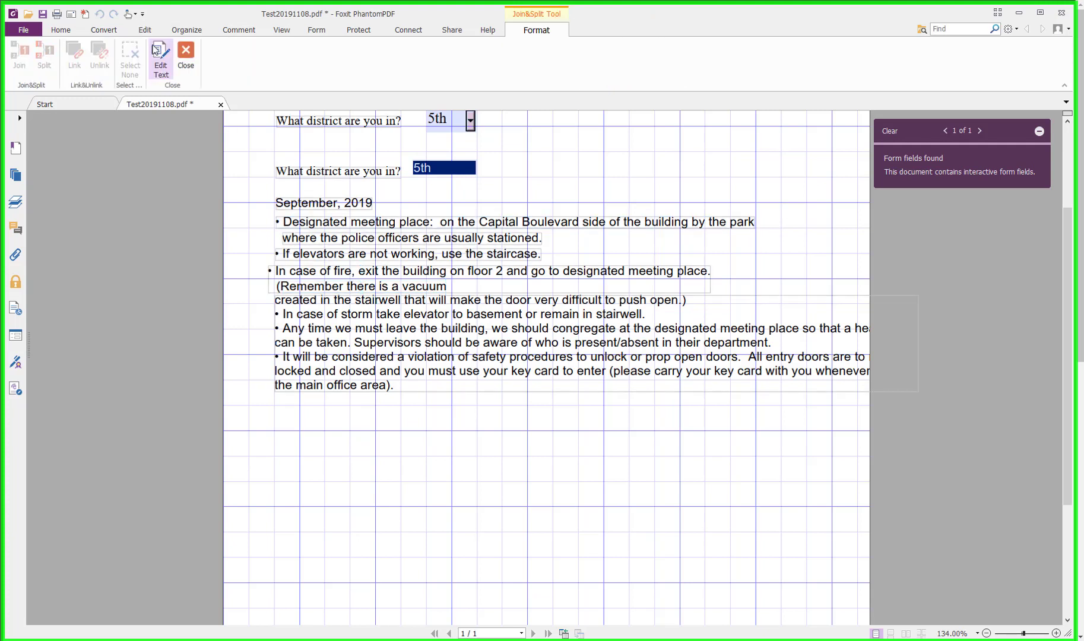
pyautogui.click(345, 225)
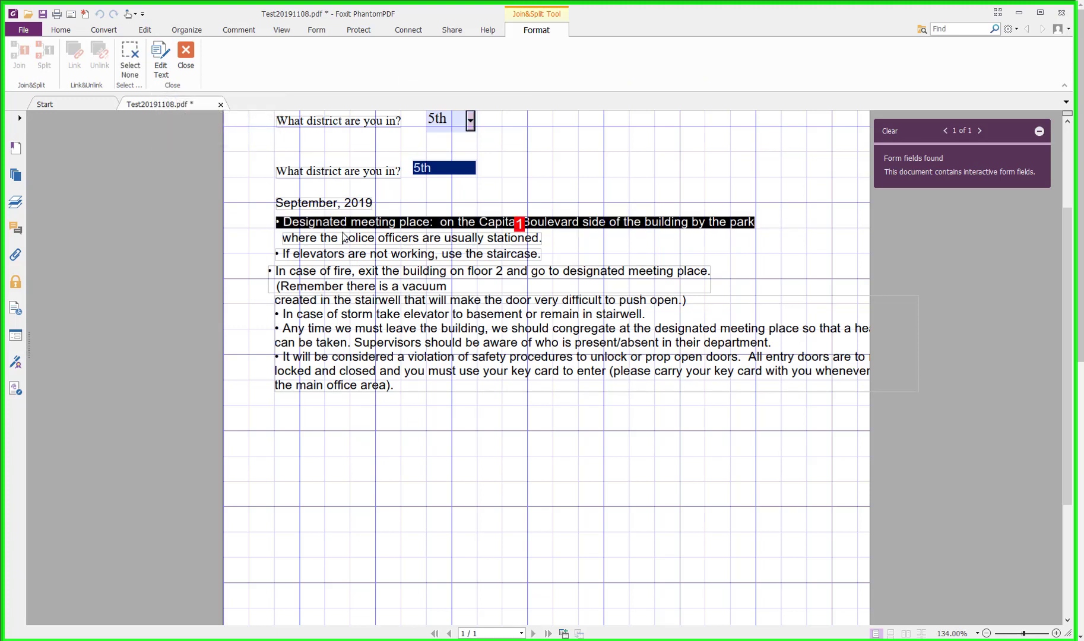
pyautogui.click(343, 241)
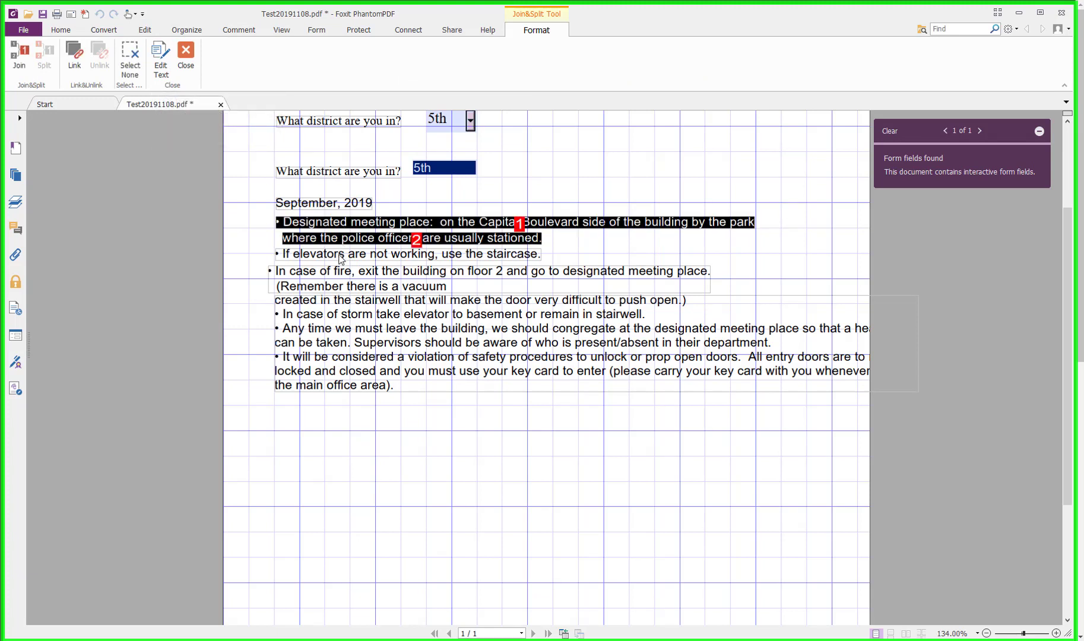
pyautogui.click(341, 257)
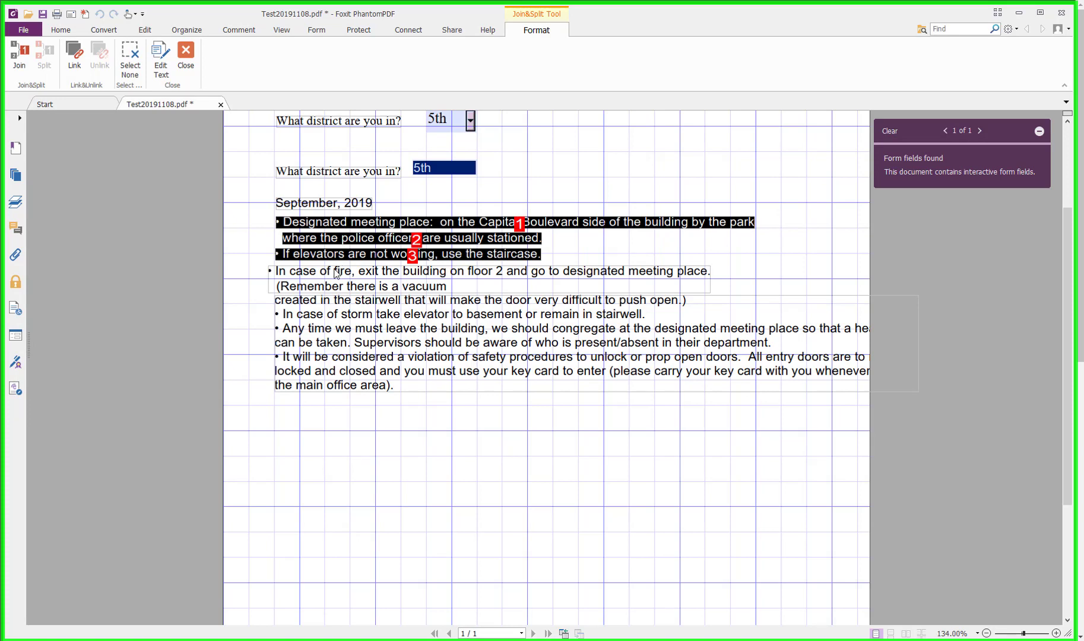
pyautogui.click(336, 274)
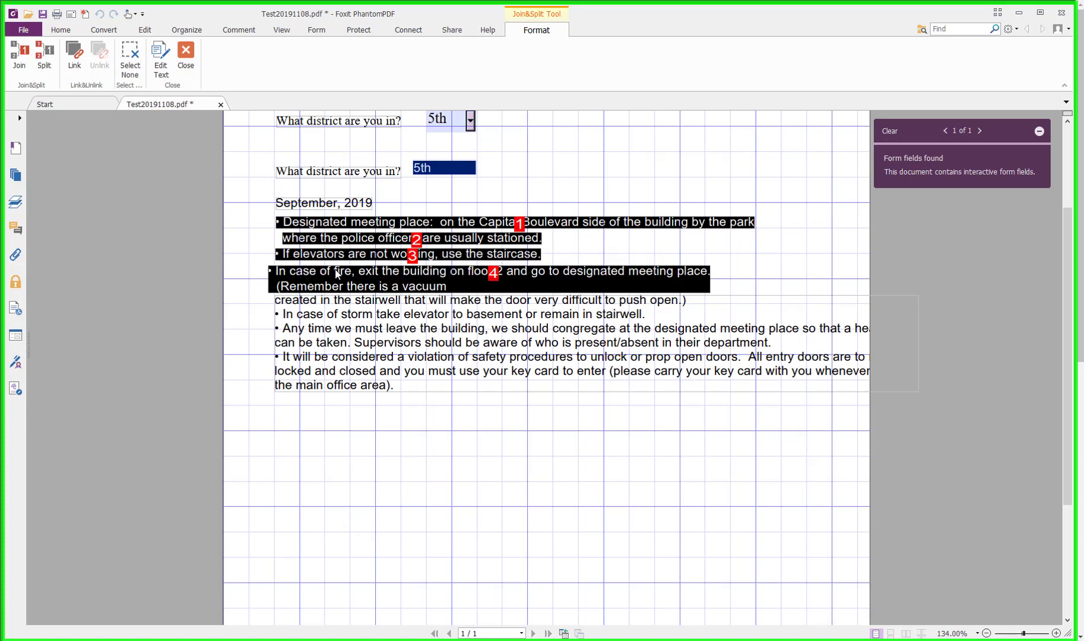
pyautogui.click(340, 304)
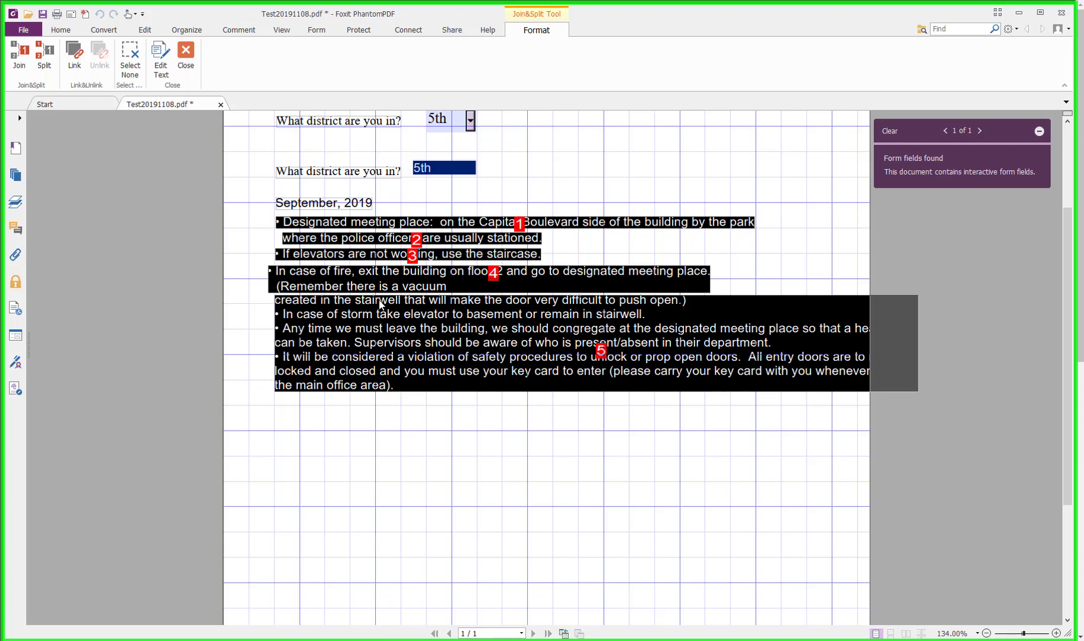
pyautogui.click(75, 55)
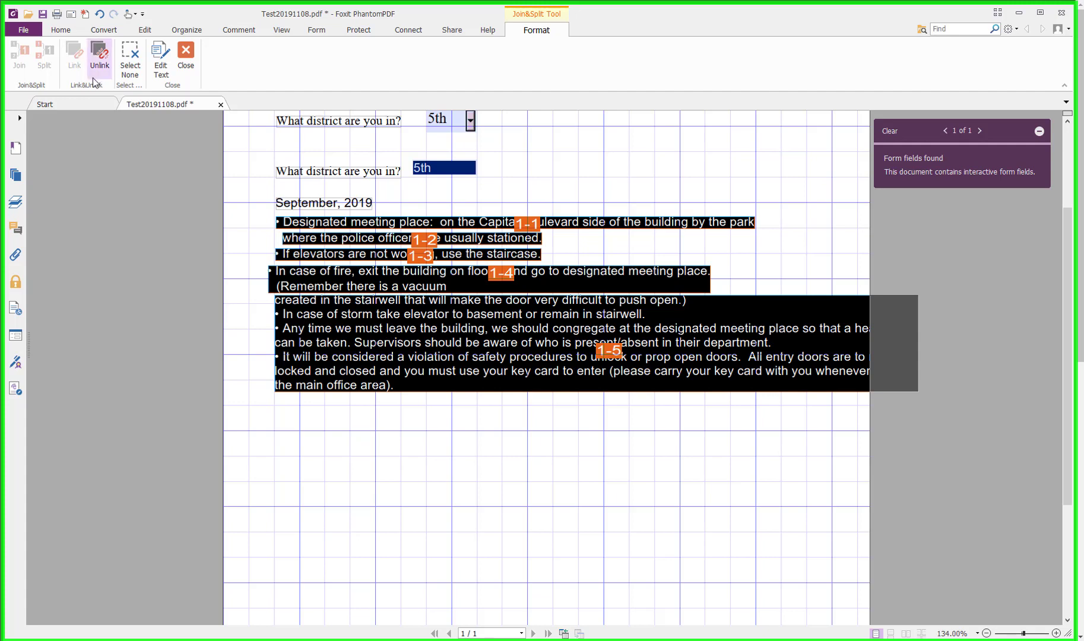
pyautogui.click(186, 63)
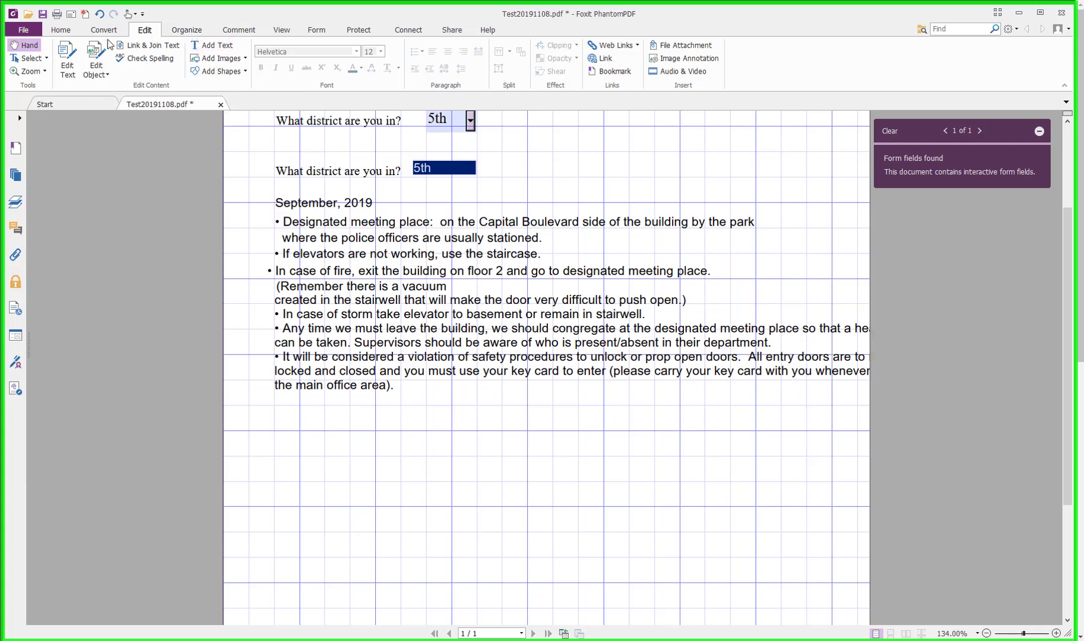
# Select the "In case of fire" line and the "If elevators are not working" line in turn as objects to check their grouping
pyautogui.click(96, 57)
pyautogui.click(423, 271)
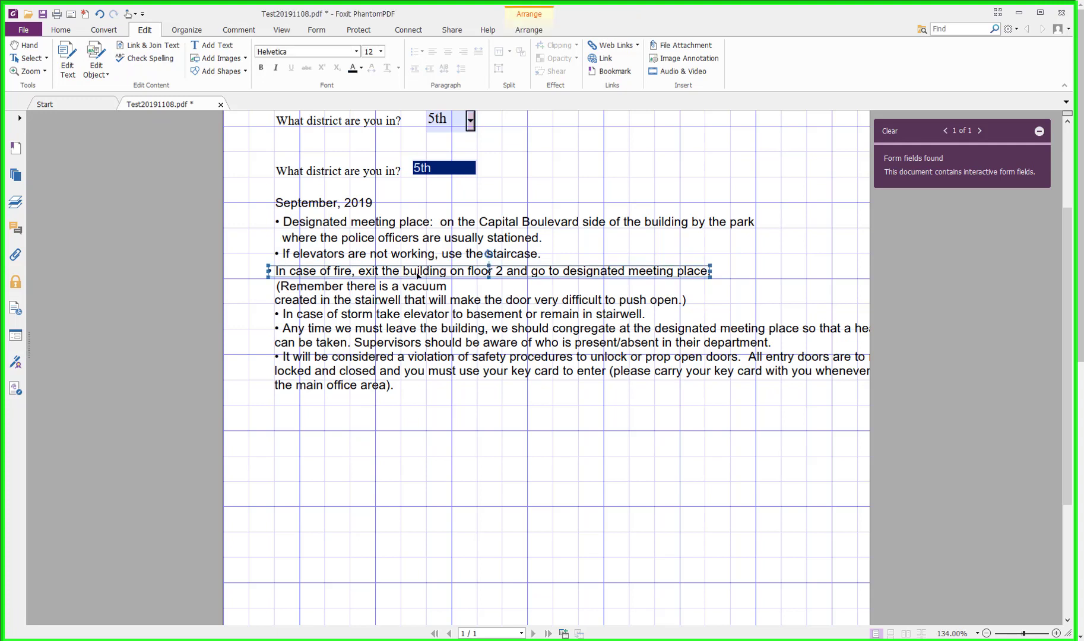
pyautogui.click(428, 257)
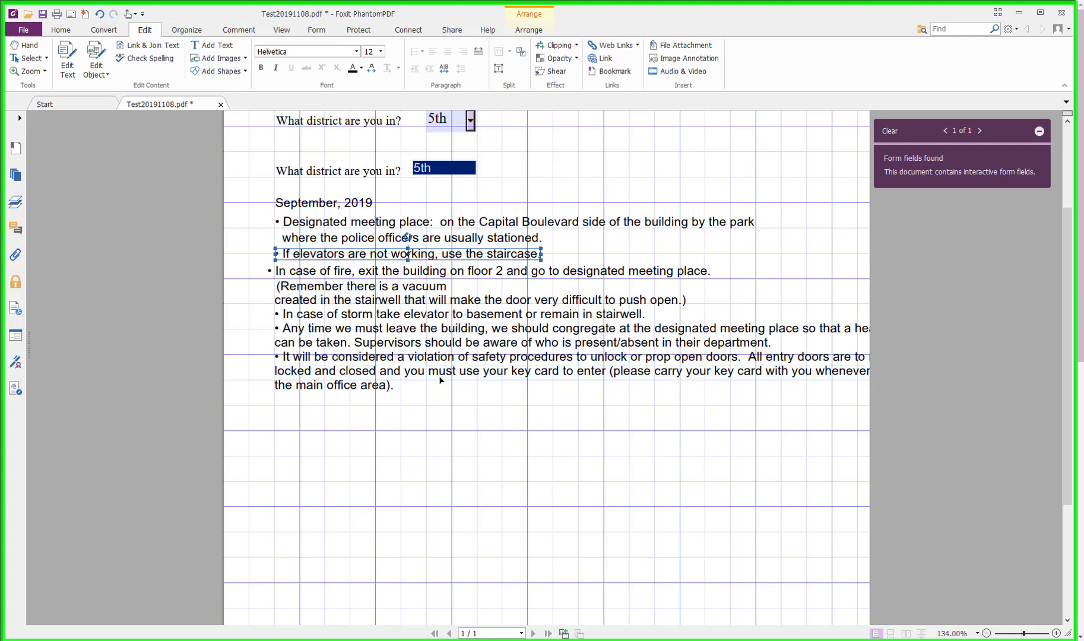
# Move the "the main office area)." line down out of the way and break the line above it before "whenever you exit"
pyautogui.moveTo(353, 390); pyautogui.dragTo(360, 440)
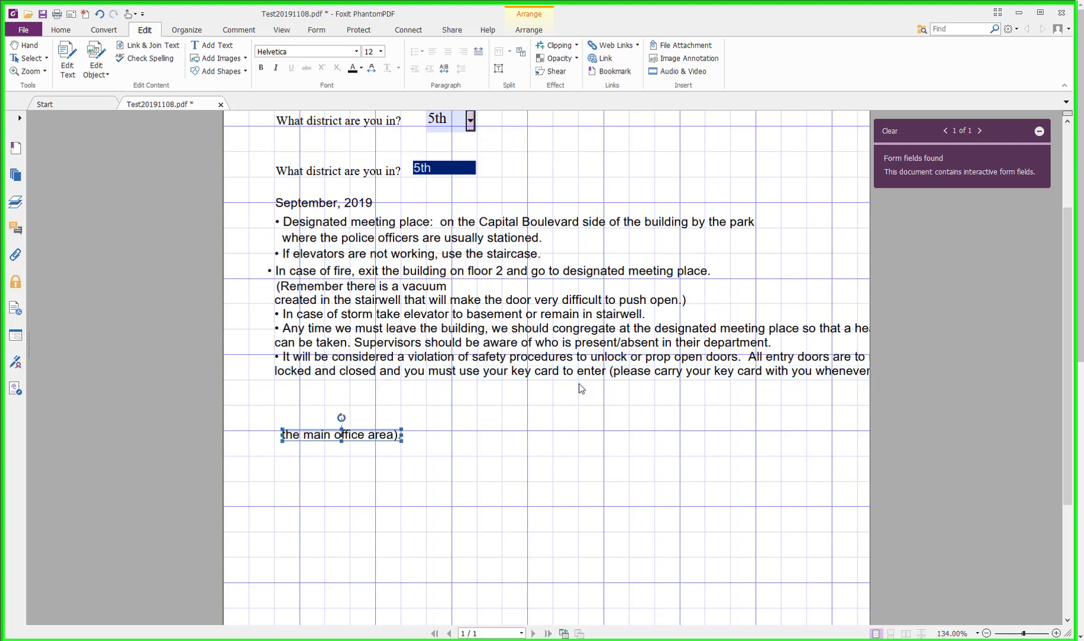
pyautogui.click(813, 373)
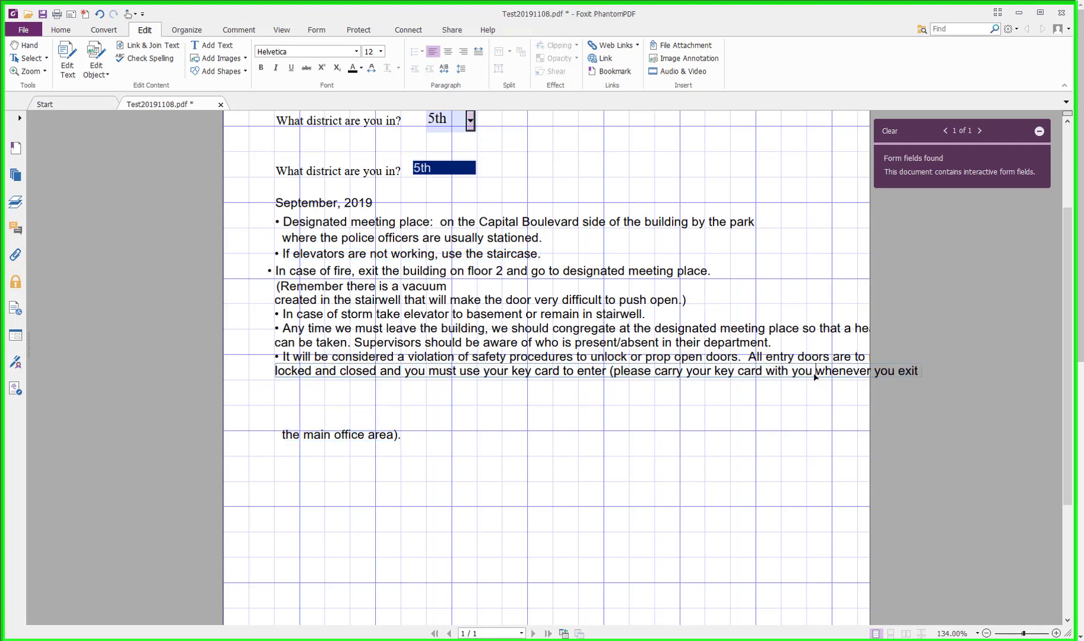
pyautogui.press('Return')
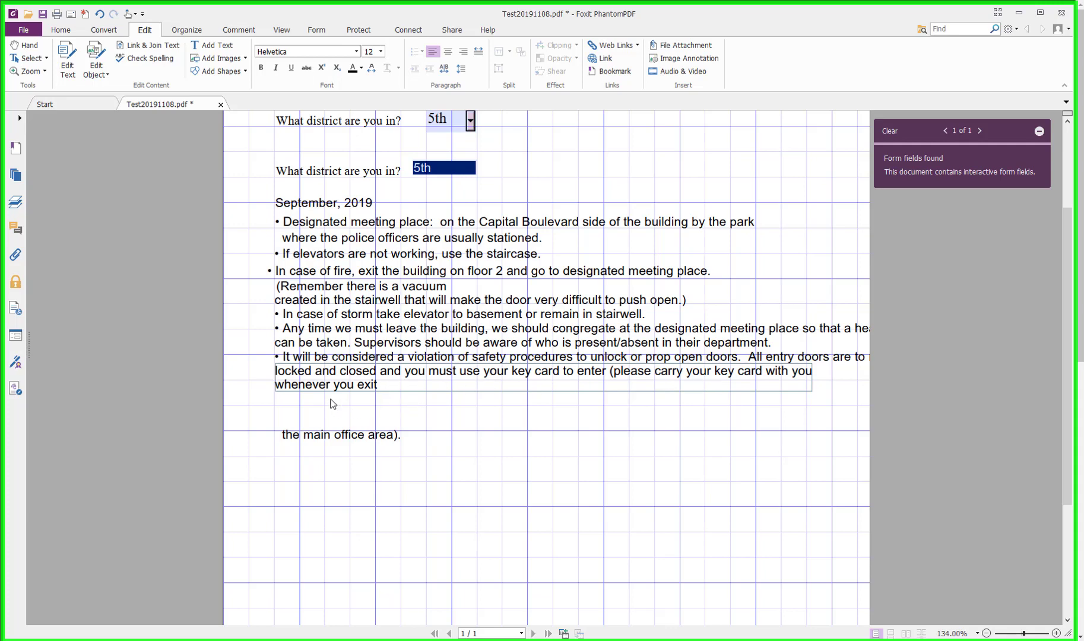
pyautogui.click(368, 416)
# Shift the "It will be considered a violation" line toward the left page edge and compress its width so it fits on the page
pyautogui.moveTo(337, 360); pyautogui.dragTo(304, 358)
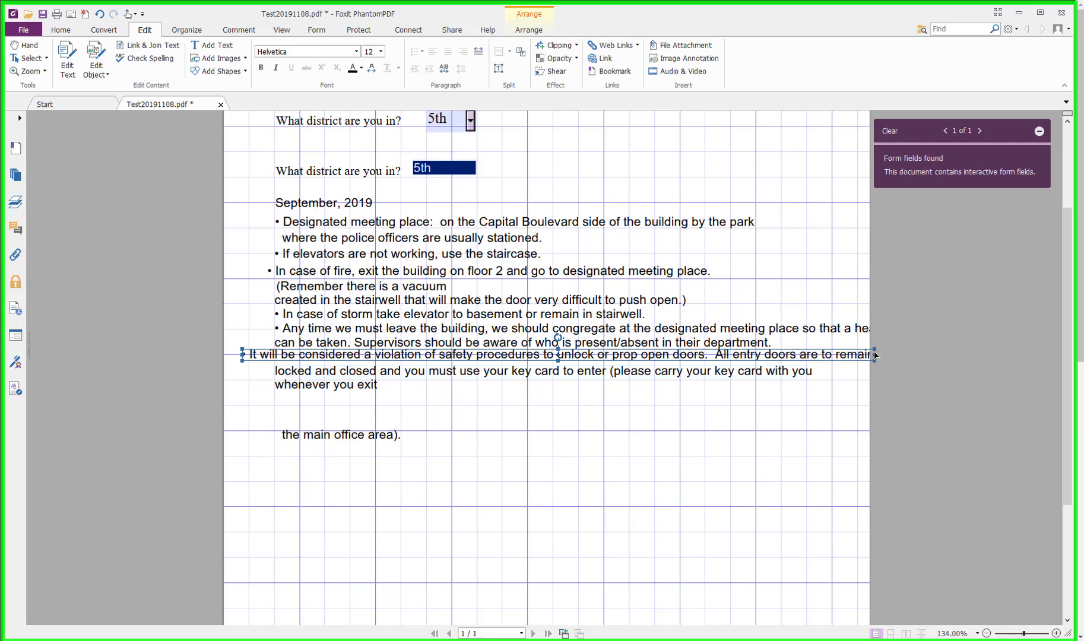
pyautogui.moveTo(874, 355); pyautogui.dragTo(808, 355)
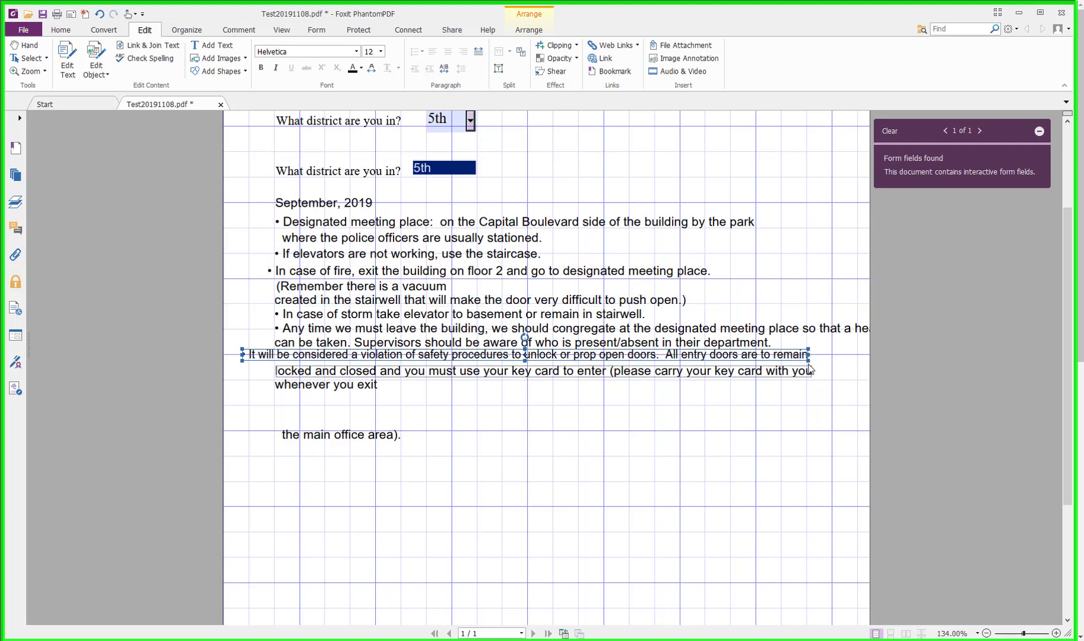
pyautogui.moveTo(808, 355); pyautogui.dragTo(751, 355)
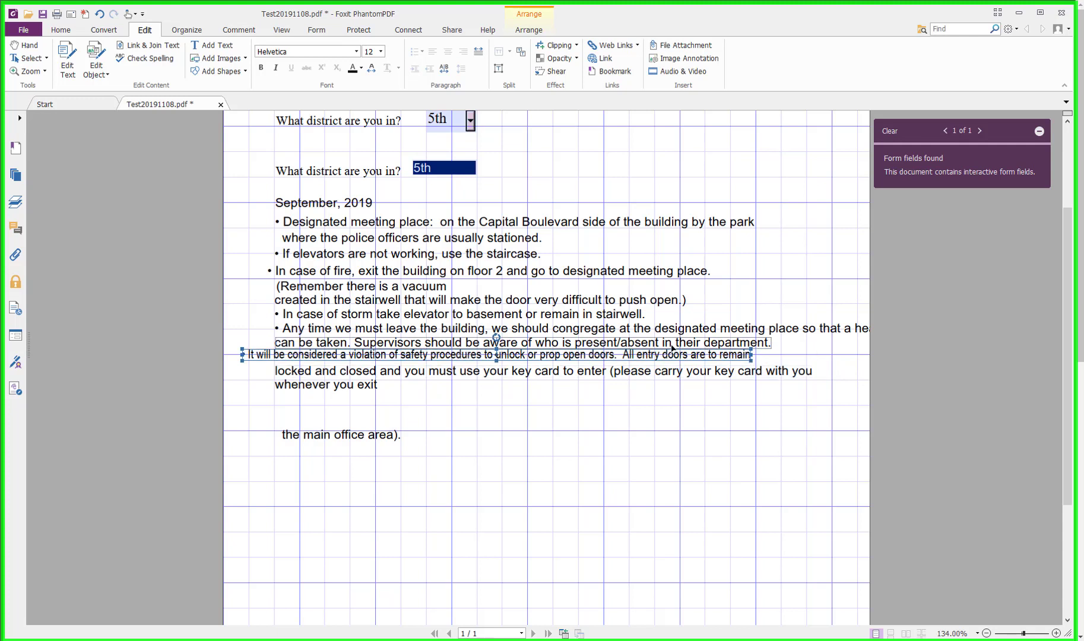
# Check the horizontal scale in the appearance properties of the compressed "It will be considered a violation" line
pyautogui.rightClick(670, 360)
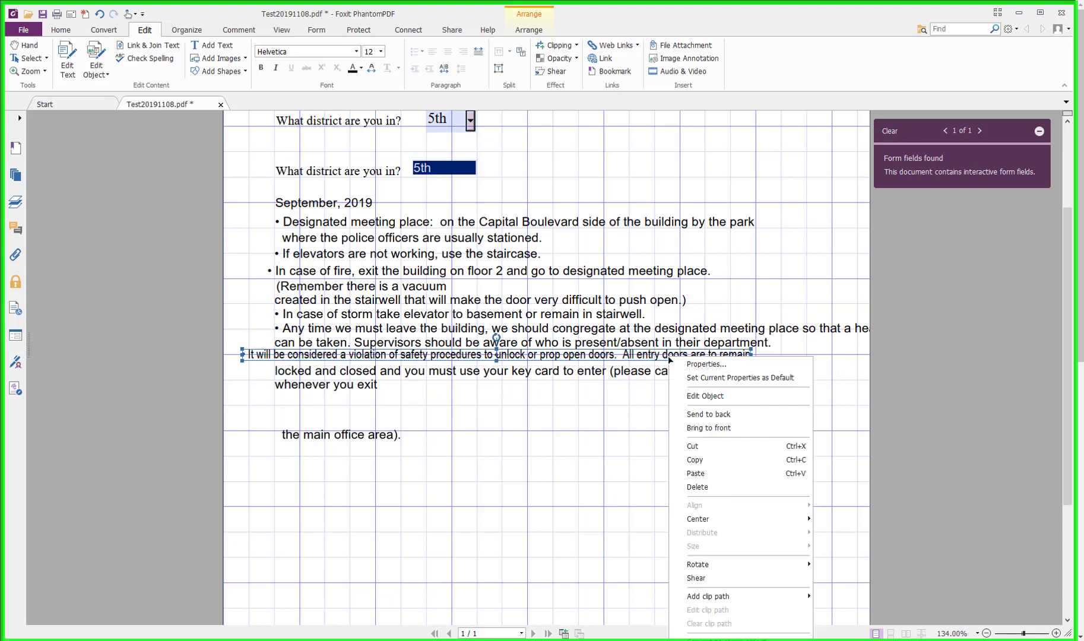
pyautogui.click(687, 364)
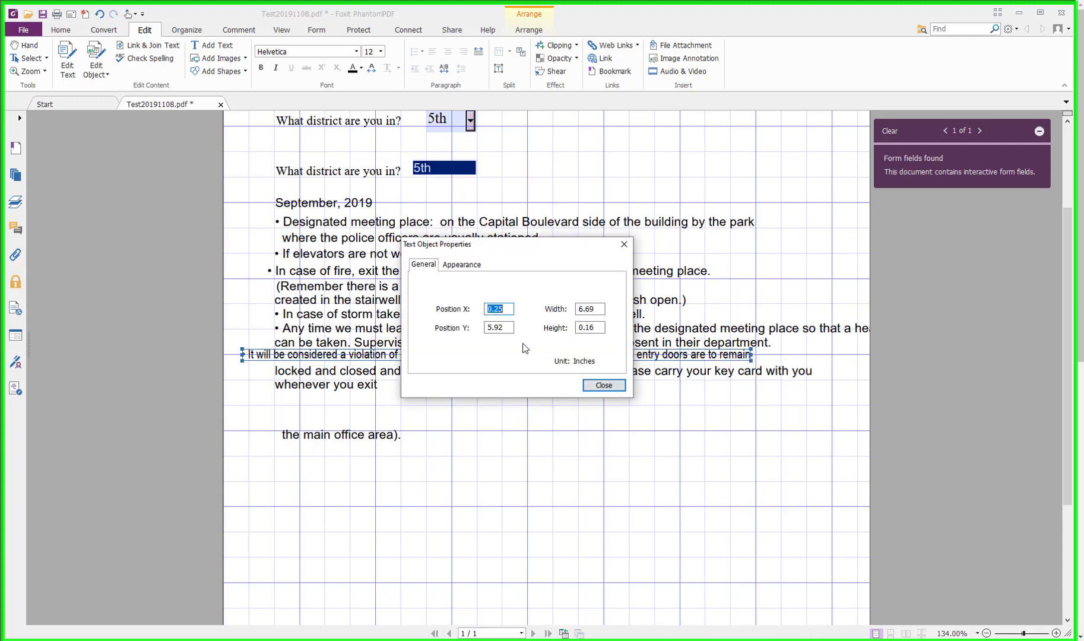
pyautogui.click(462, 266)
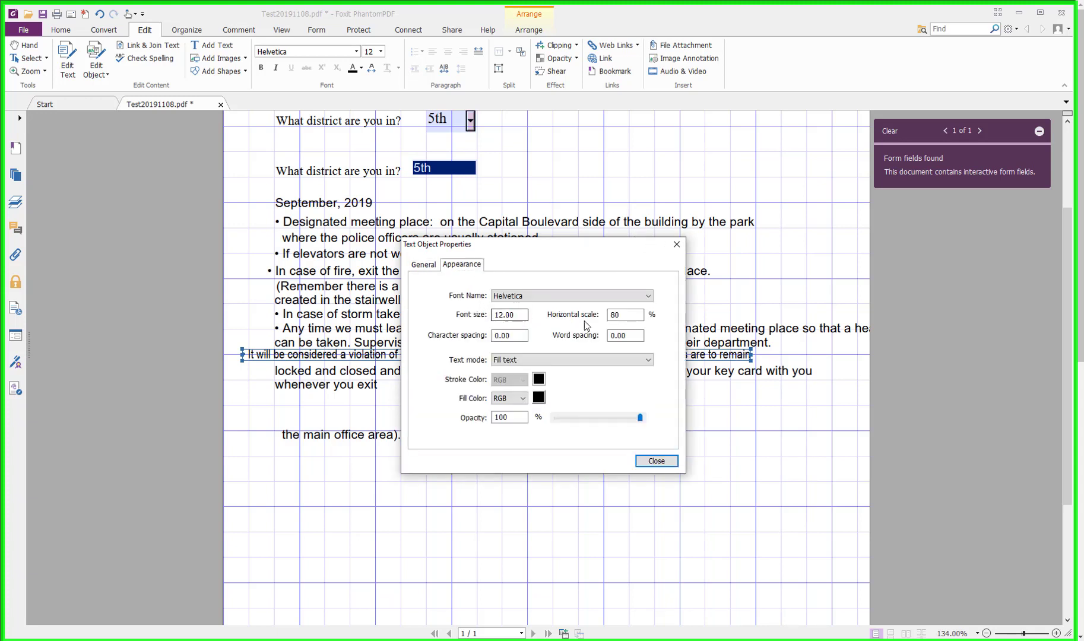
pyautogui.click(618, 315)
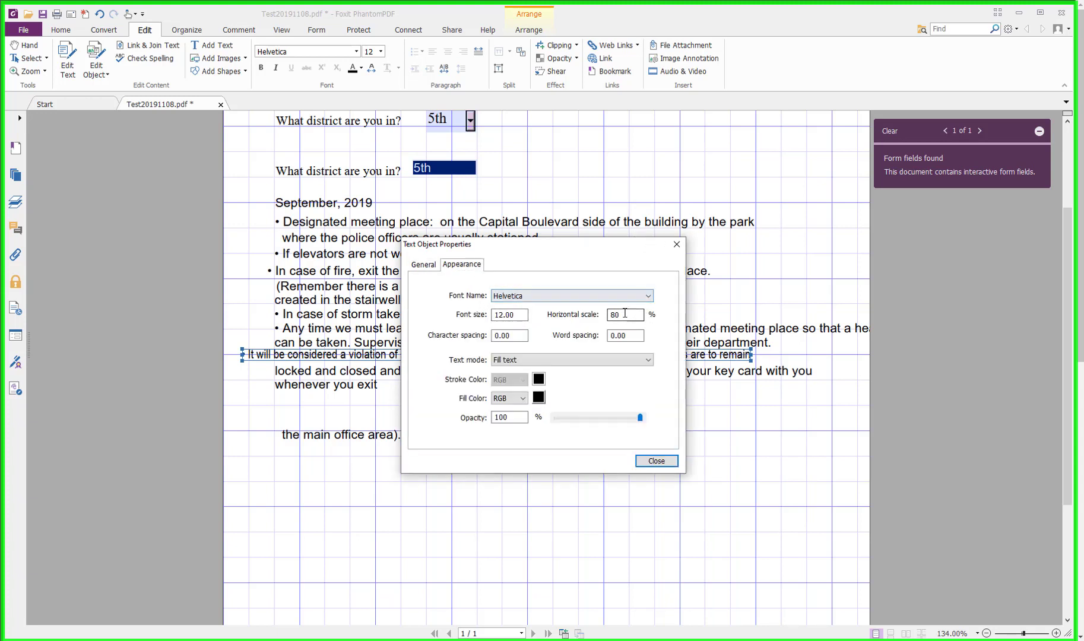
pyautogui.click(676, 244)
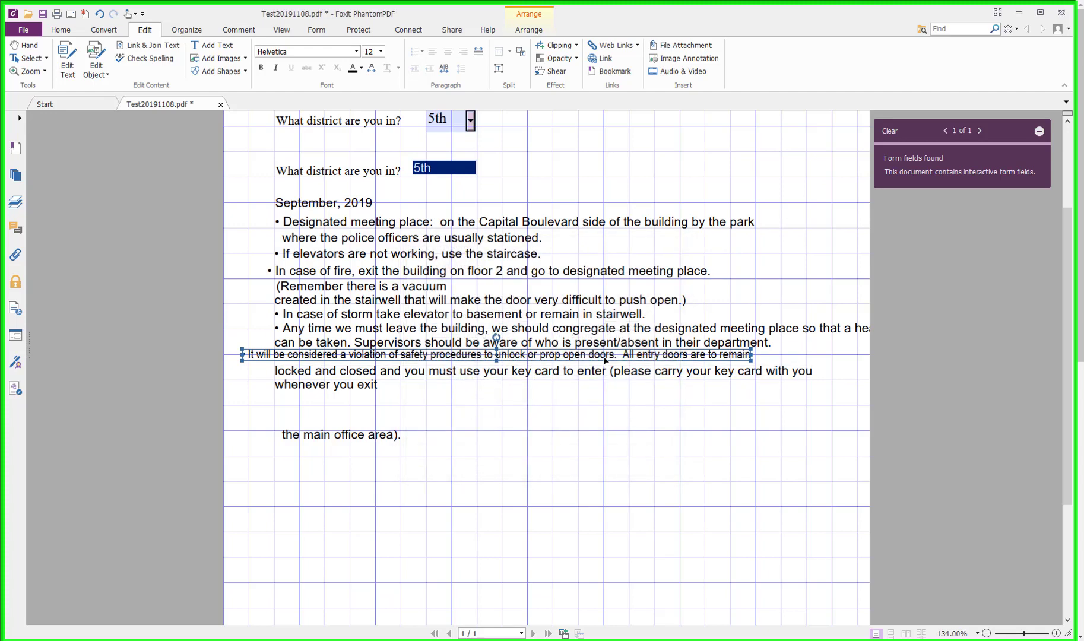
# Align the compressed violation line with the other bullets and place "the main office area)." right after "whenever you exit"
pyautogui.moveTo(605, 360); pyautogui.dragTo(638, 364)
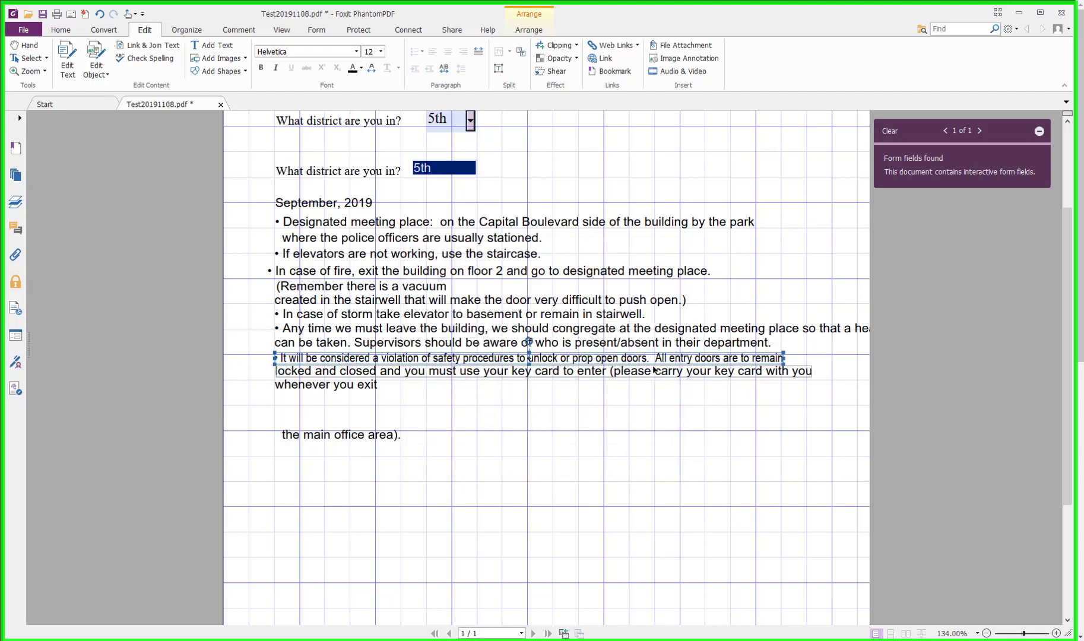
pyautogui.moveTo(563, 360); pyautogui.dragTo(563, 356)
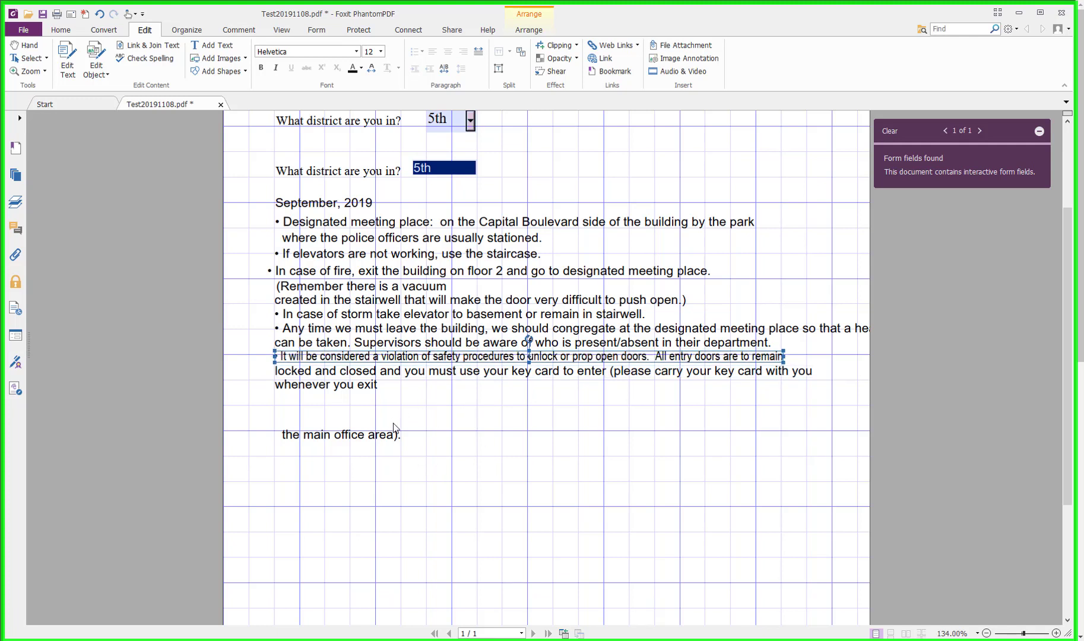
pyautogui.moveTo(370, 438); pyautogui.dragTo(469, 390)
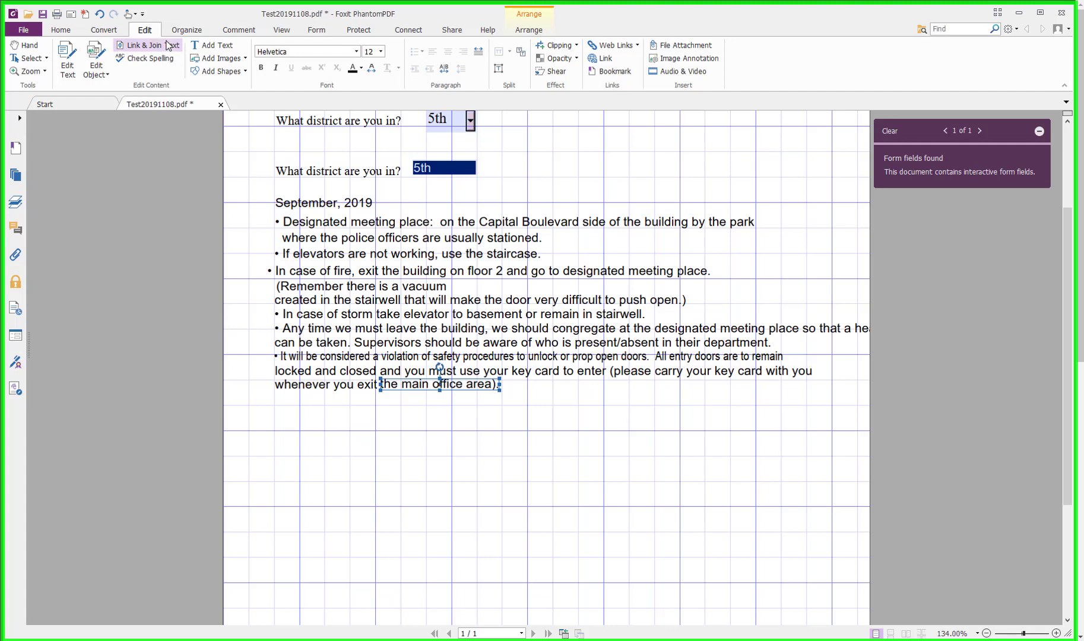
# Unlink the five linked text blocks below "September, 2019" and join them into one block
pyautogui.click(168, 45)
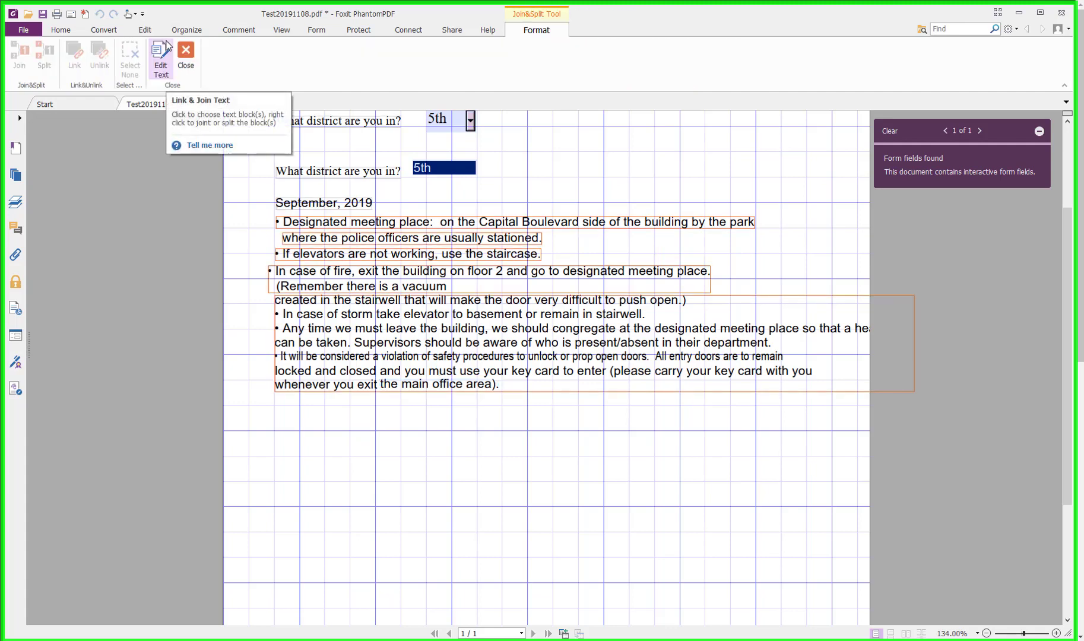
pyautogui.click(342, 224)
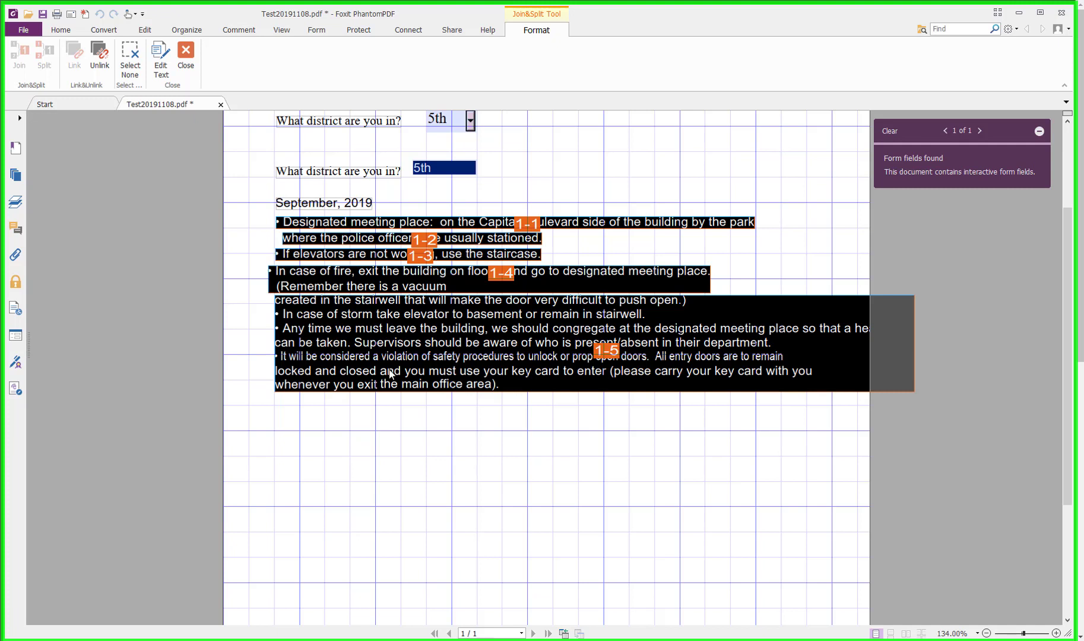
pyautogui.click(100, 57)
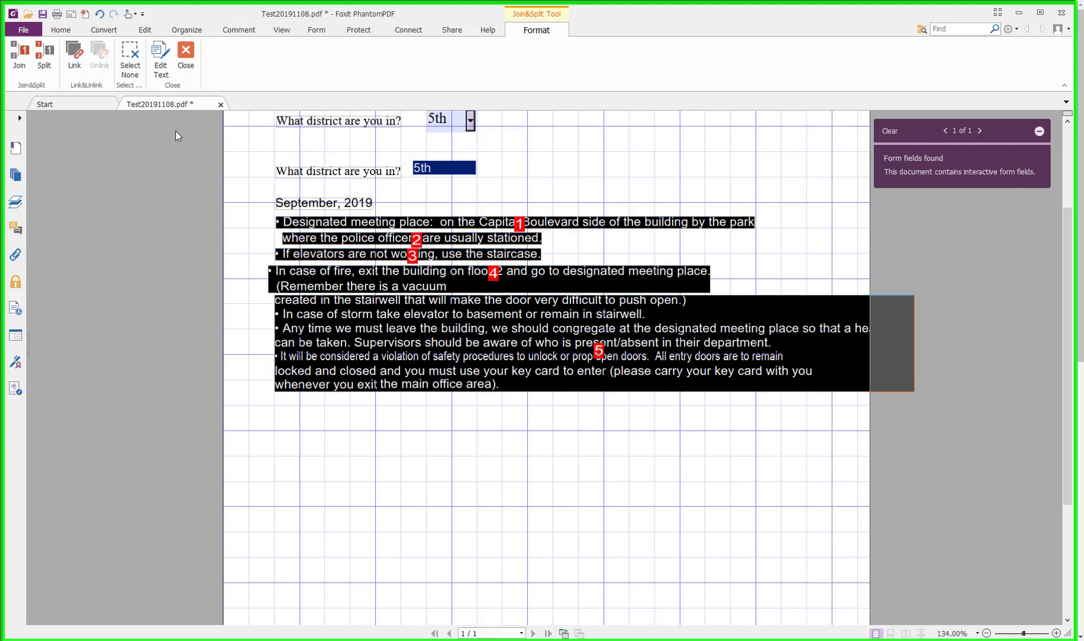
pyautogui.click(21, 55)
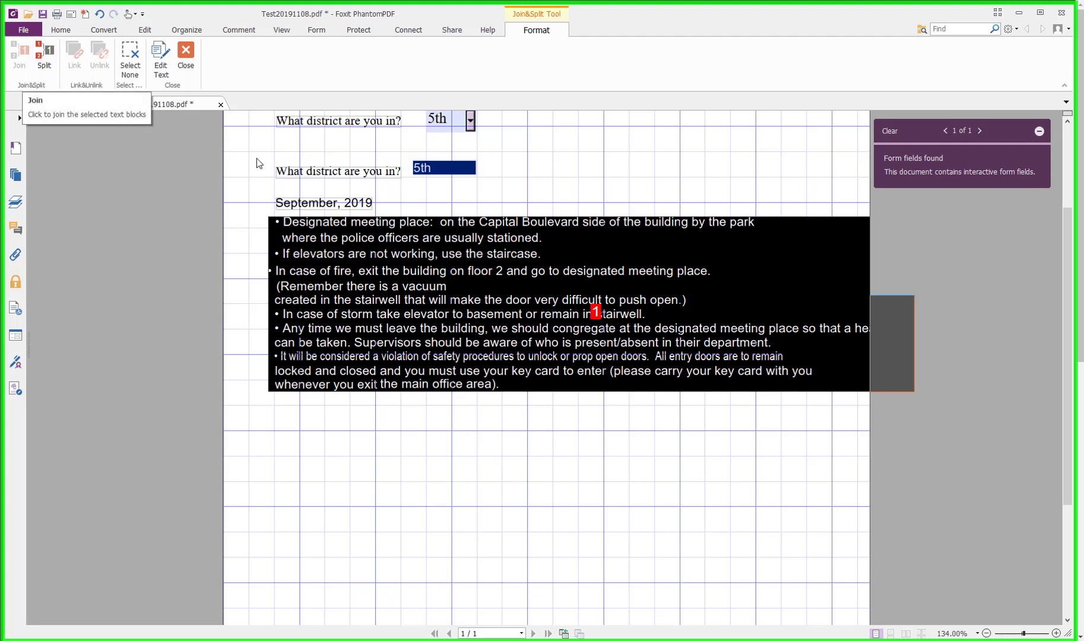
pyautogui.click(186, 59)
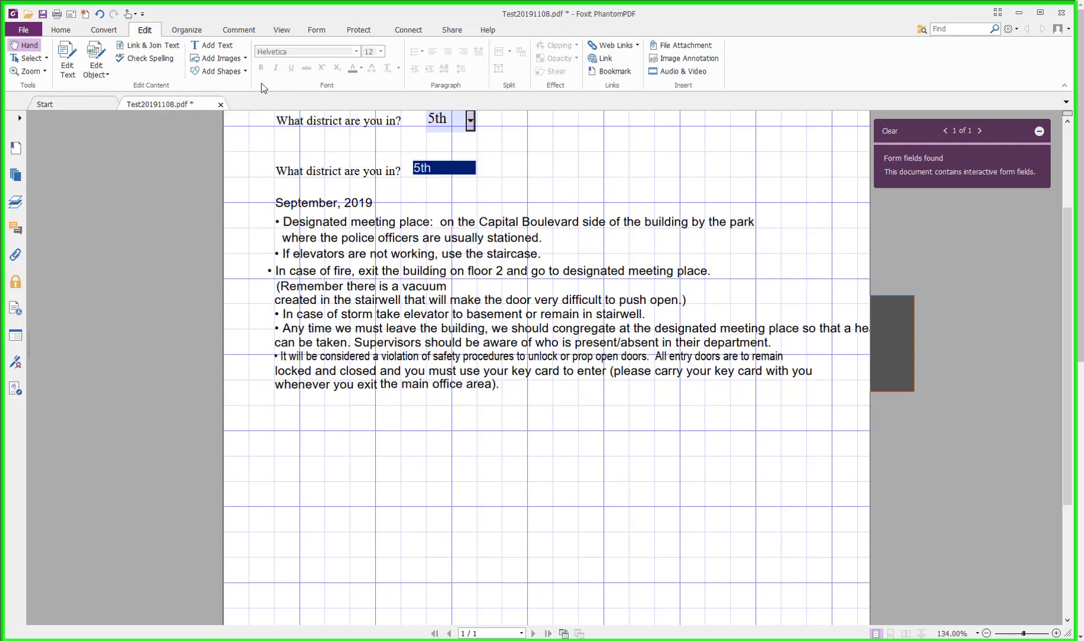
# Check whether the first three lines of the joined block can be selected individually as objects
pyautogui.click(96, 55)
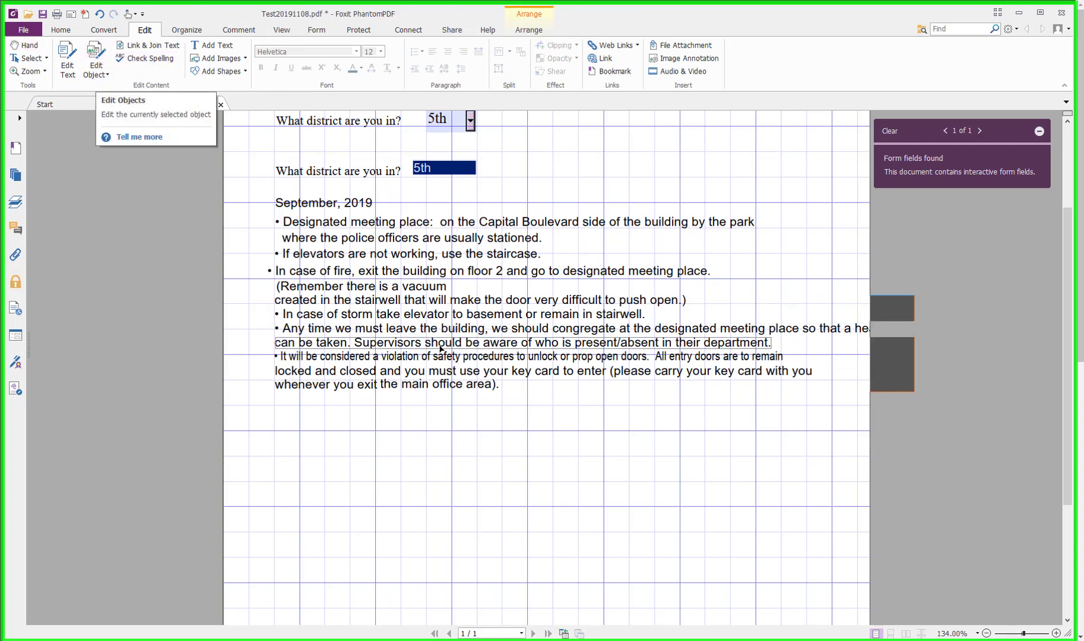
pyautogui.click(452, 225)
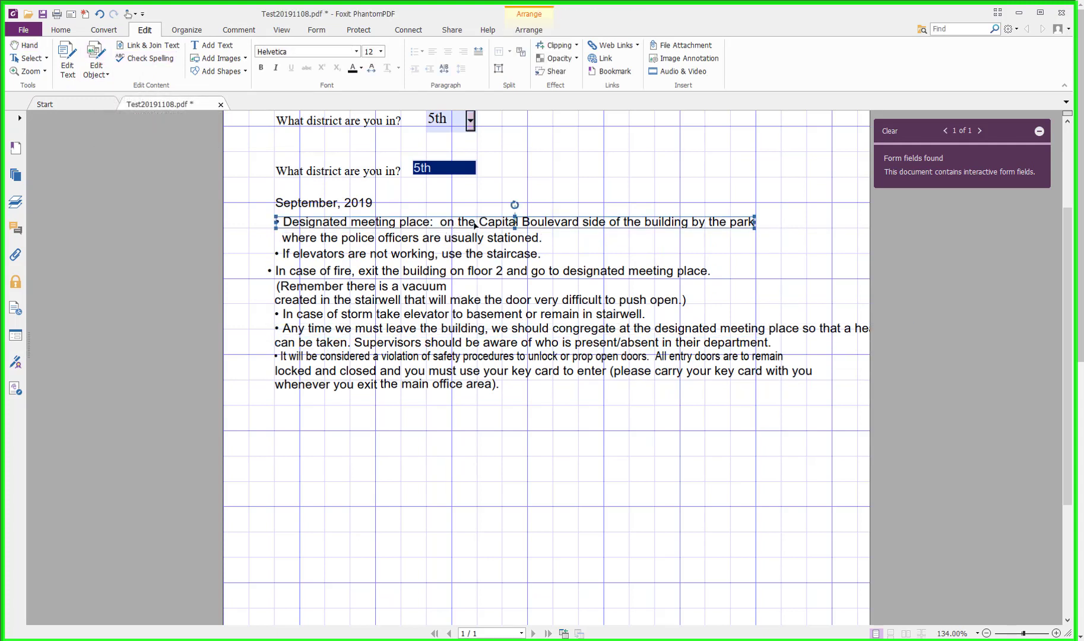
pyautogui.click(452, 239)
pyautogui.click(405, 253)
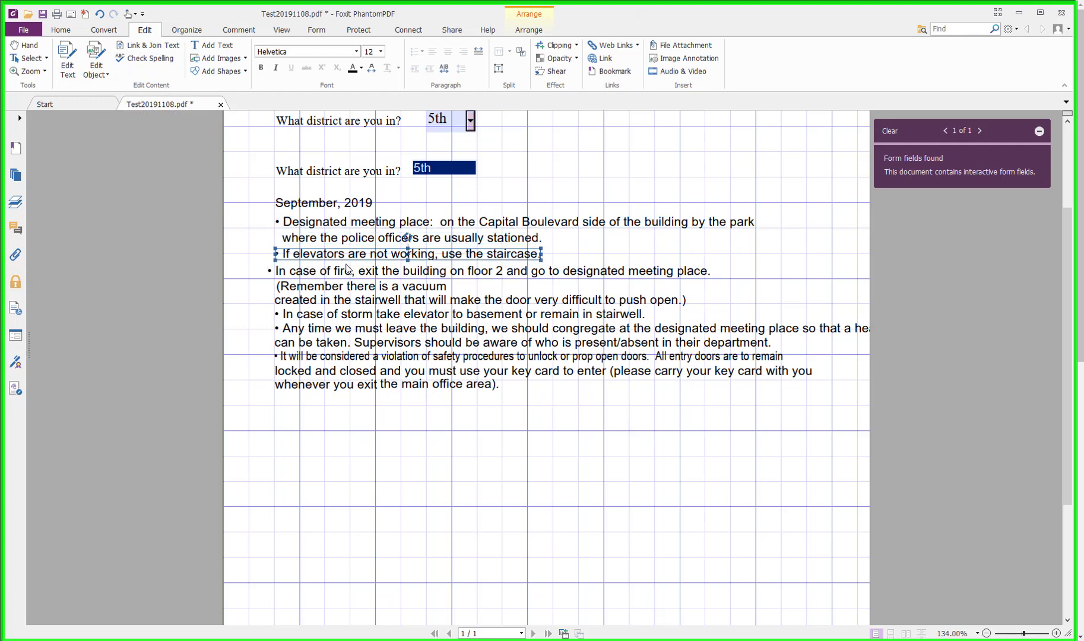
# Move the joined text block to the left page edge, just below the "September, 2019" line, so its longest line fits on the page
pyautogui.click(69, 63)
pyautogui.click(366, 273)
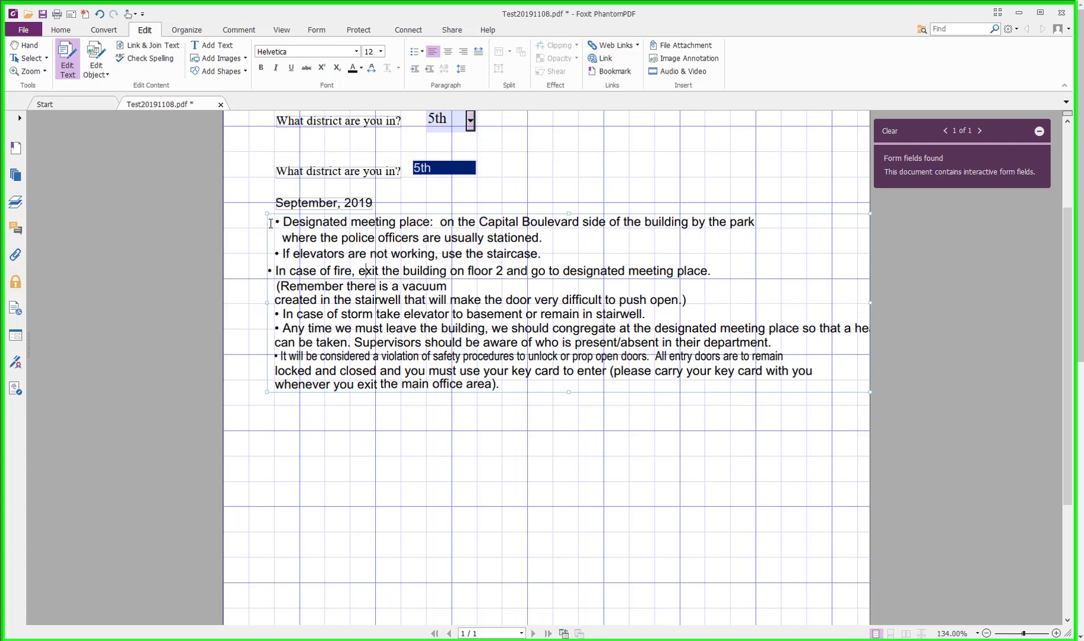
pyautogui.click(1057, 634)
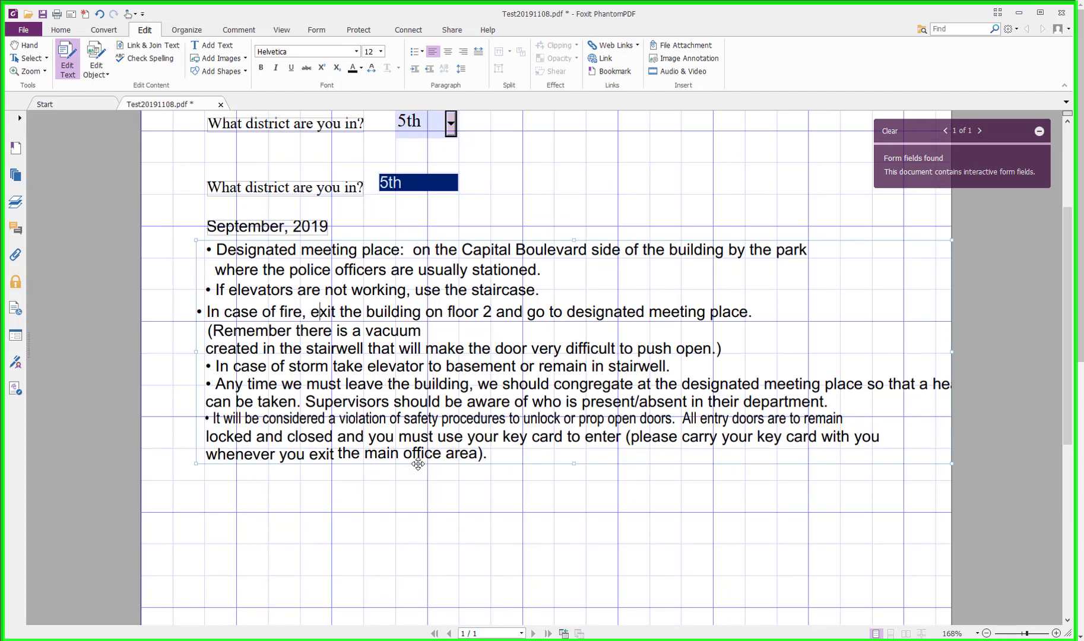
pyautogui.moveTo(418, 465); pyautogui.dragTo(410, 488)
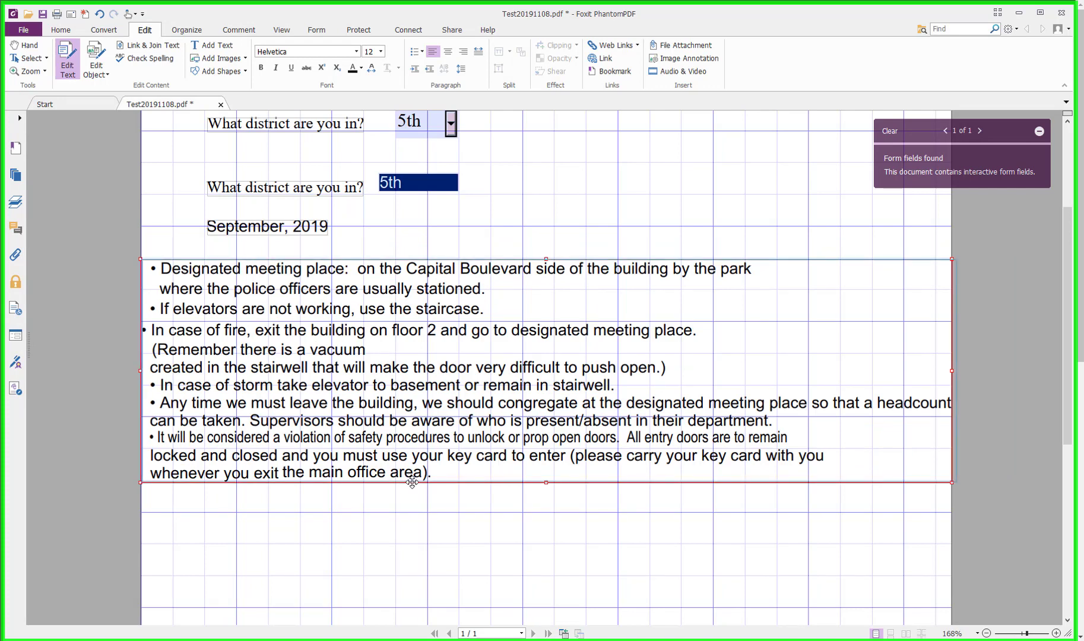
pyautogui.click(953, 372)
pyautogui.hotkey('shift', 'Down')
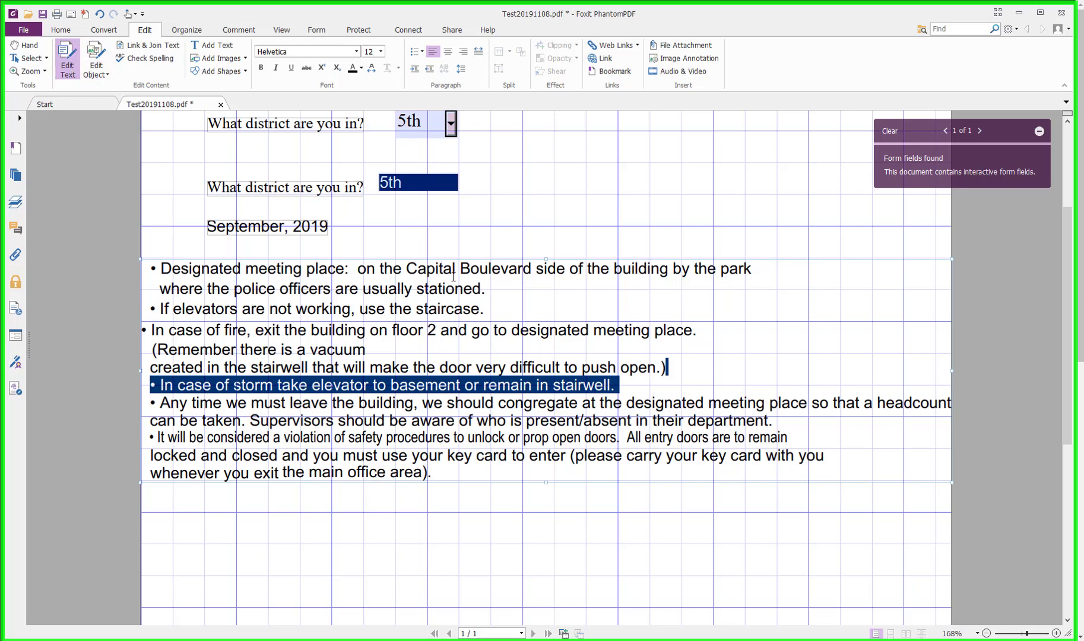
pyautogui.moveTo(453, 483); pyautogui.dragTo(485, 473)
pyautogui.click(456, 320)
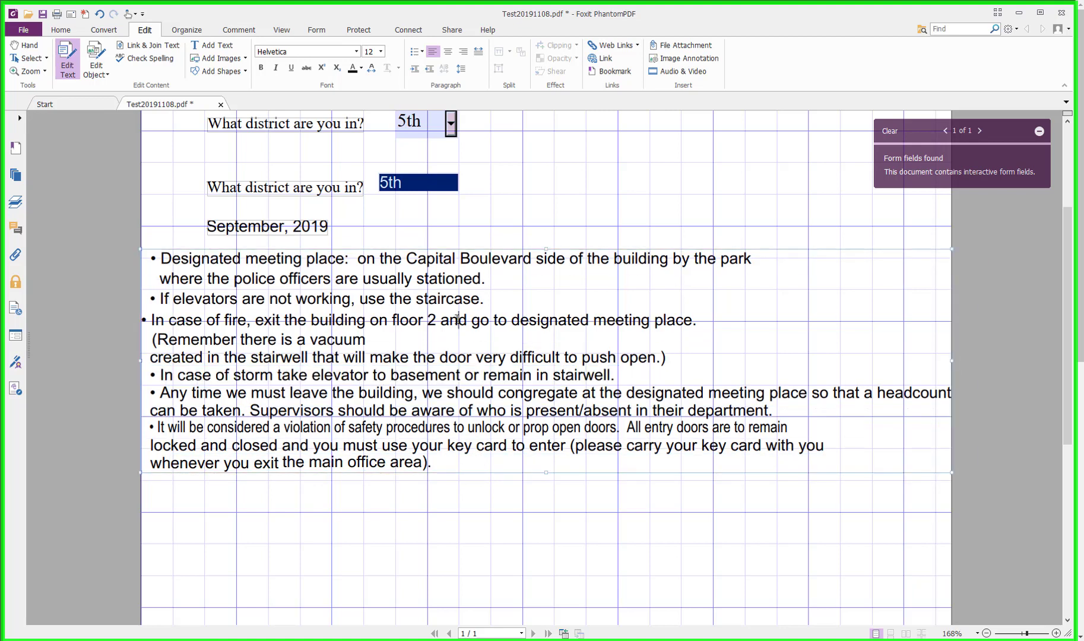
# Set all text in the joined block to Times New Roman, size 10
pyautogui.hotkey('ctrl', 'a')
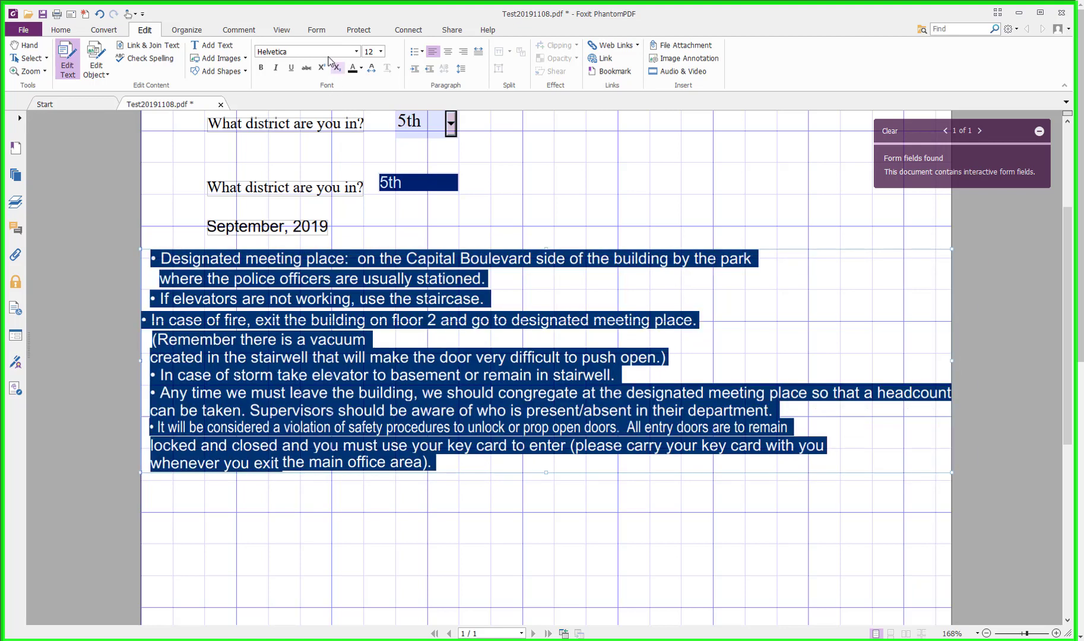
pyautogui.click(376, 51)
pyautogui.write('10')
pyautogui.press('Return')
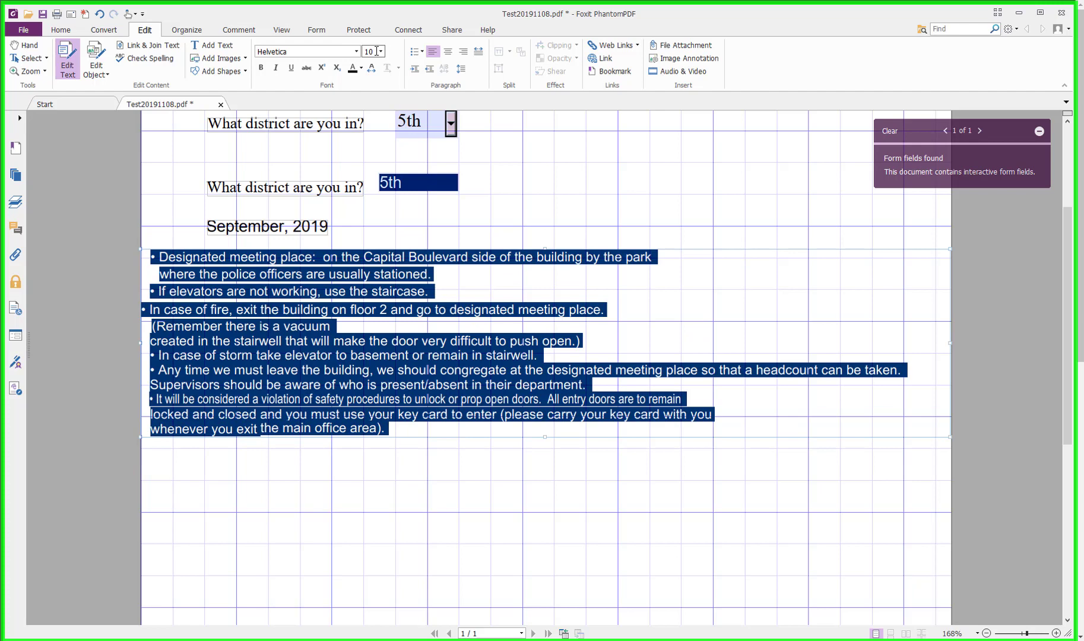
pyautogui.click(319, 48)
pyautogui.write('Time')
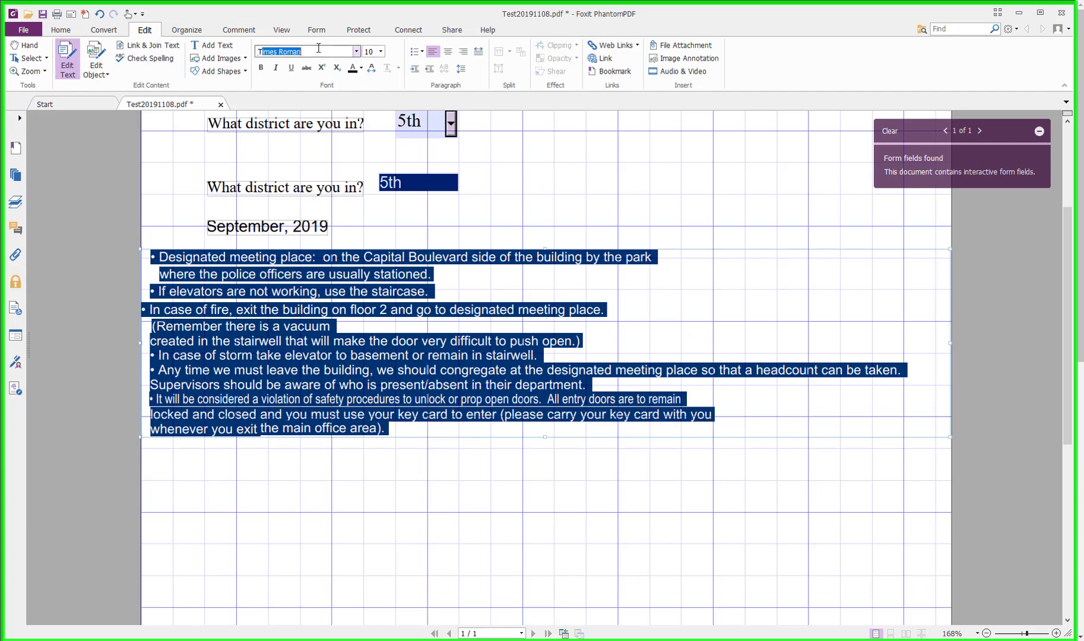
pyautogui.write('s eNew Roman')
pyautogui.press('Return')
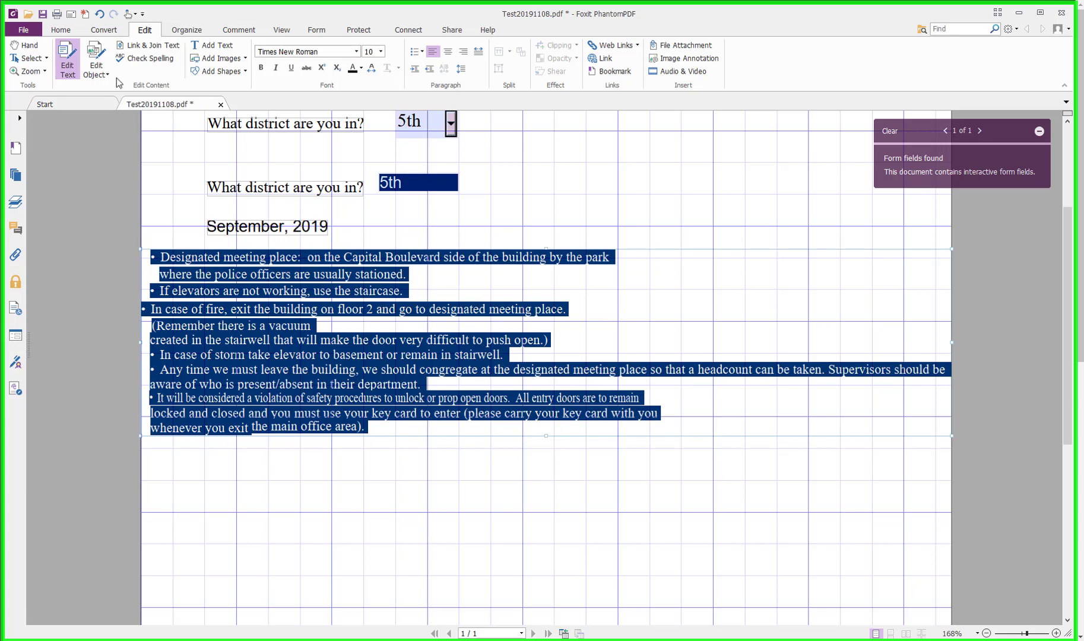
# Nudge the joined text block slightly upward and narrow it so the headcount bullet wraps before "Supervisors"
pyautogui.click(378, 374)
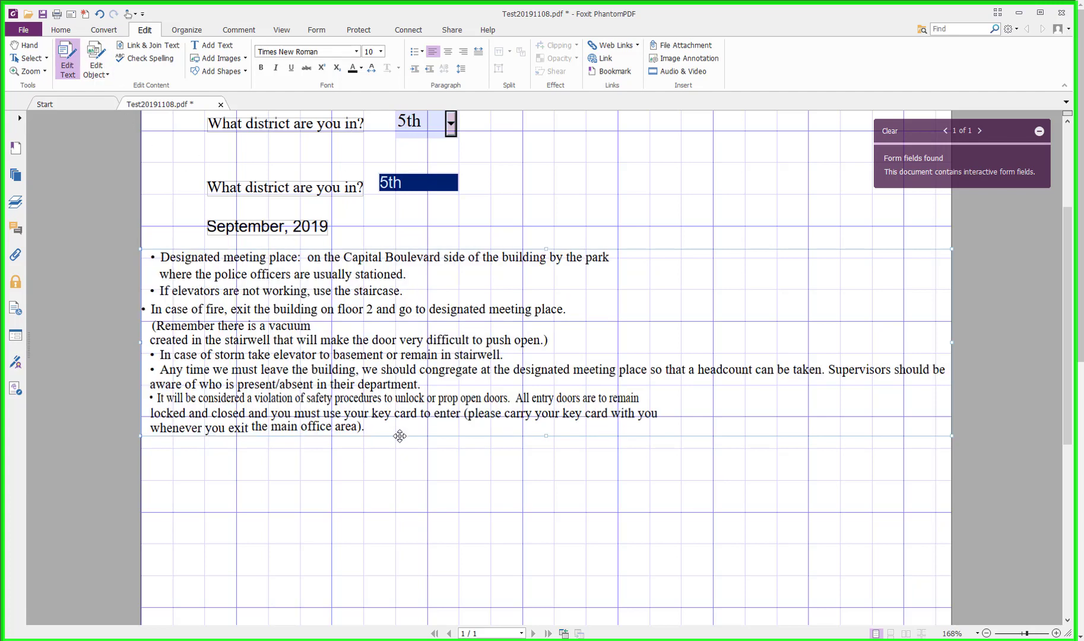
pyautogui.moveTo(399, 436); pyautogui.dragTo(426, 435)
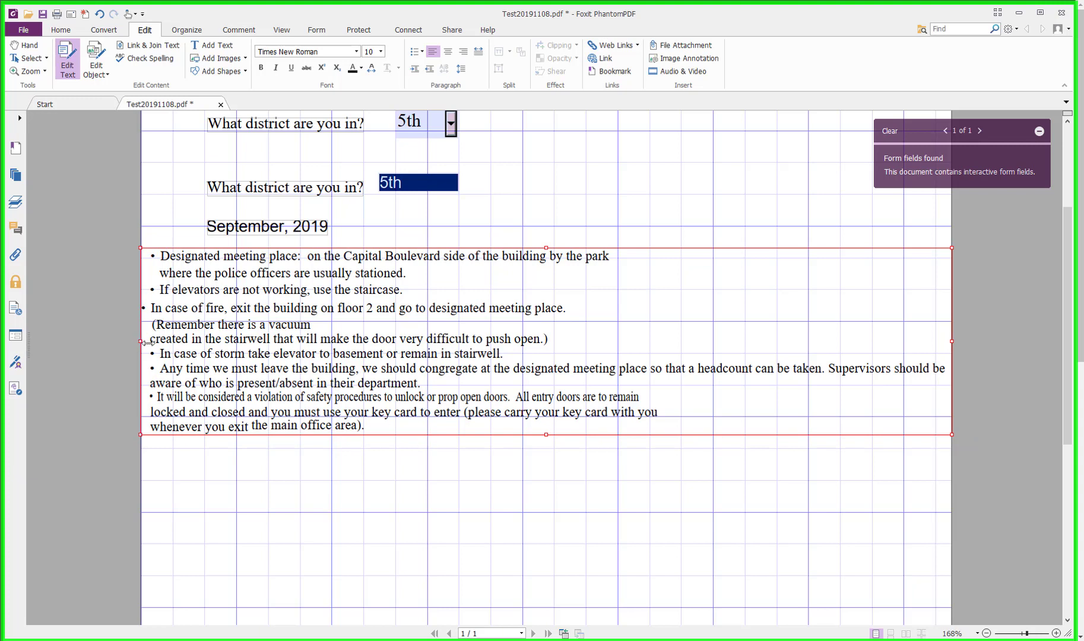
pyautogui.moveTo(141, 341); pyautogui.dragTo(233, 340)
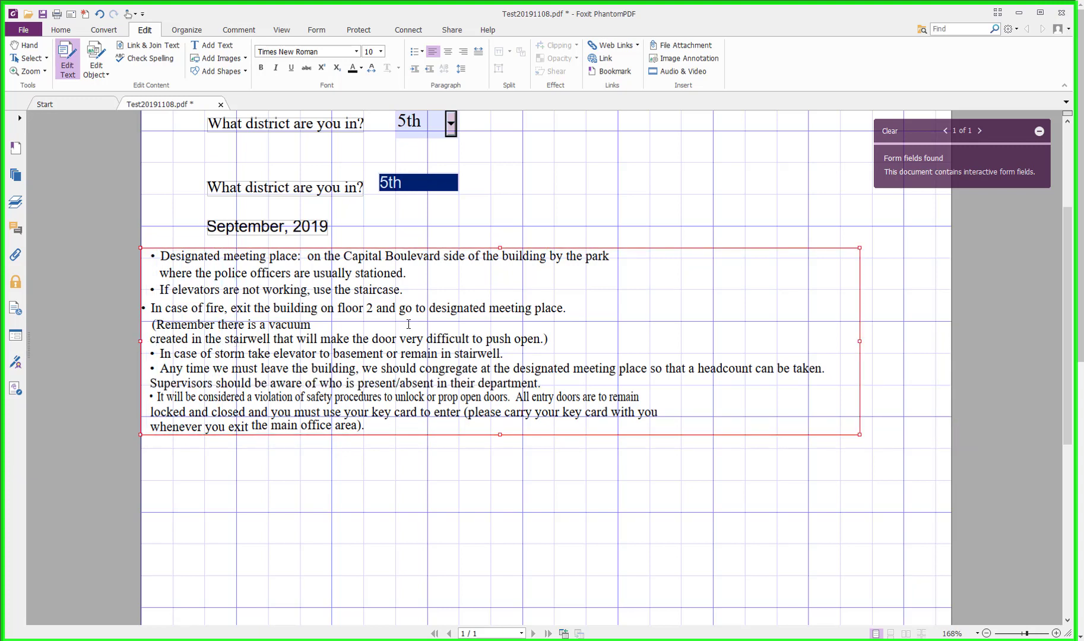
pyautogui.click(331, 328)
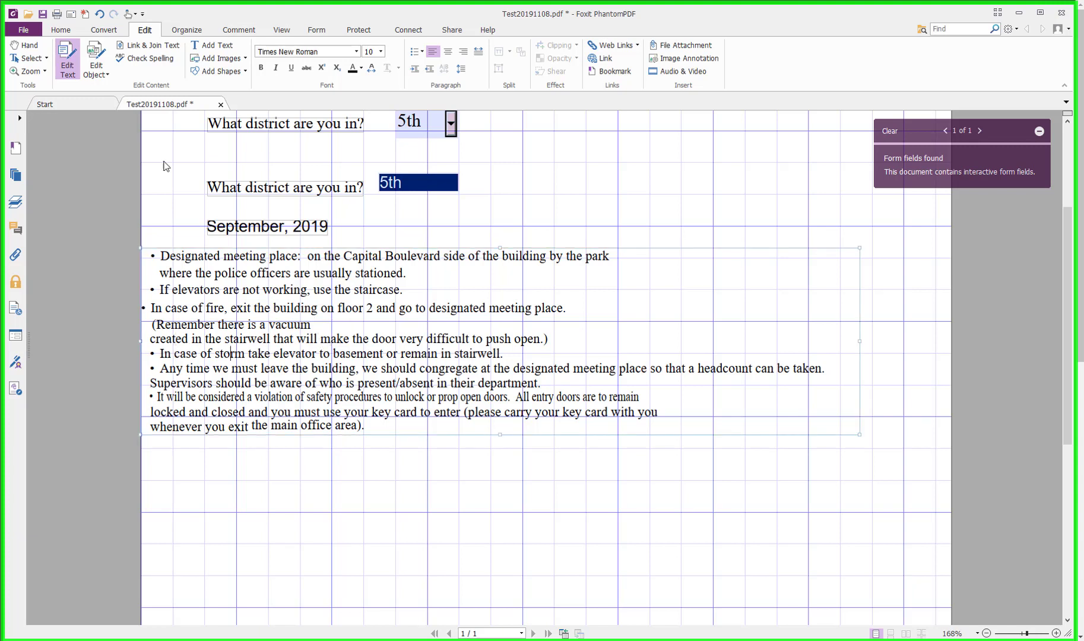
# Narrow the joined text block so the headcount bullet wraps before "taken", and move the block right to line up with the "September, 2019" line
pyautogui.click(271, 339)
pyautogui.moveTo(140, 341); pyautogui.dragTo(181, 339)
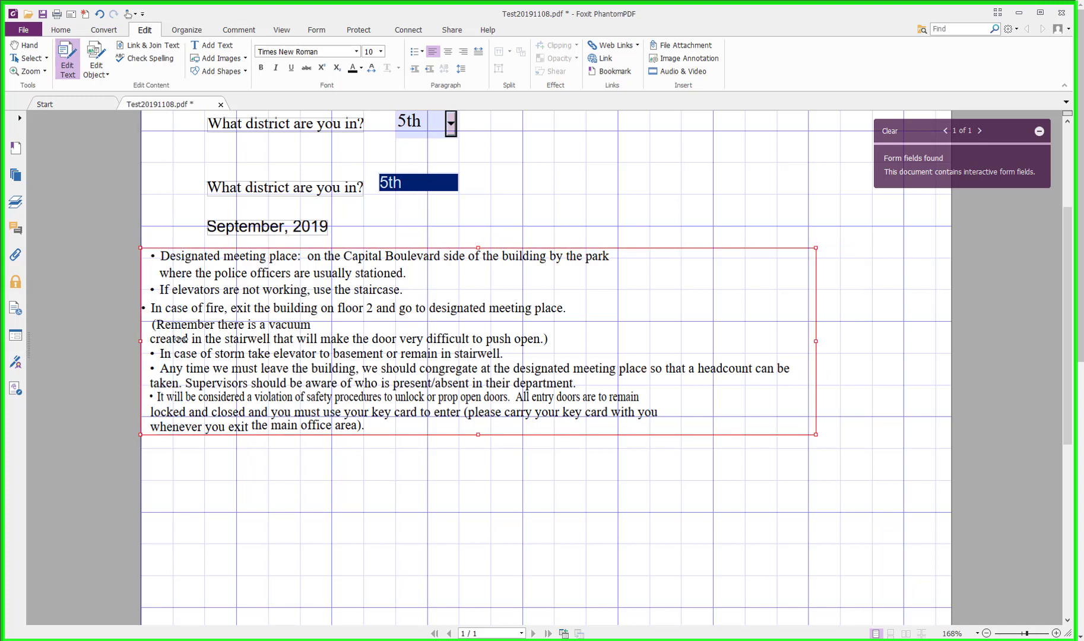
pyautogui.moveTo(635, 248); pyautogui.dragTo(696, 253)
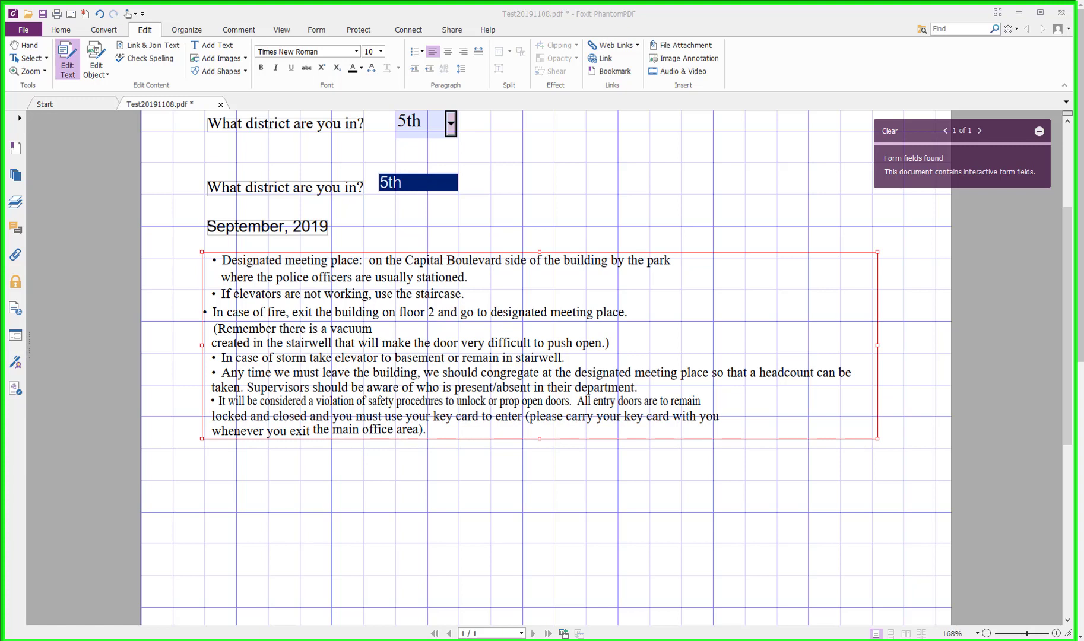
# Paste the copied paging-system text into the joined block after "(Remember there is a vacuum" and reposition the block just below the "September, 2019" line
pyautogui.rightClick(230, 474)
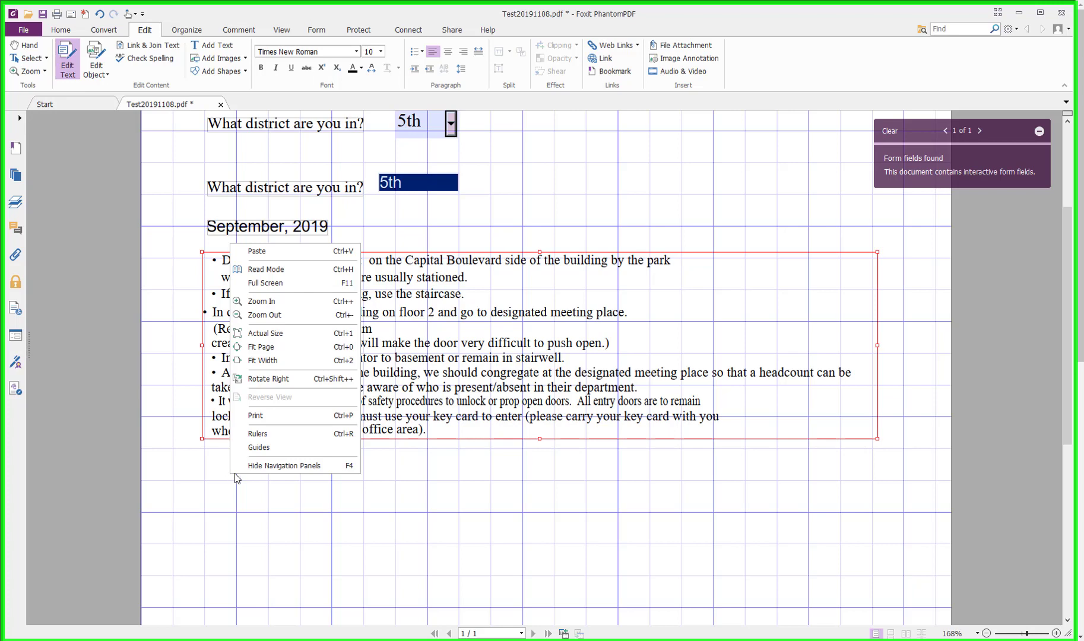
pyautogui.click(273, 252)
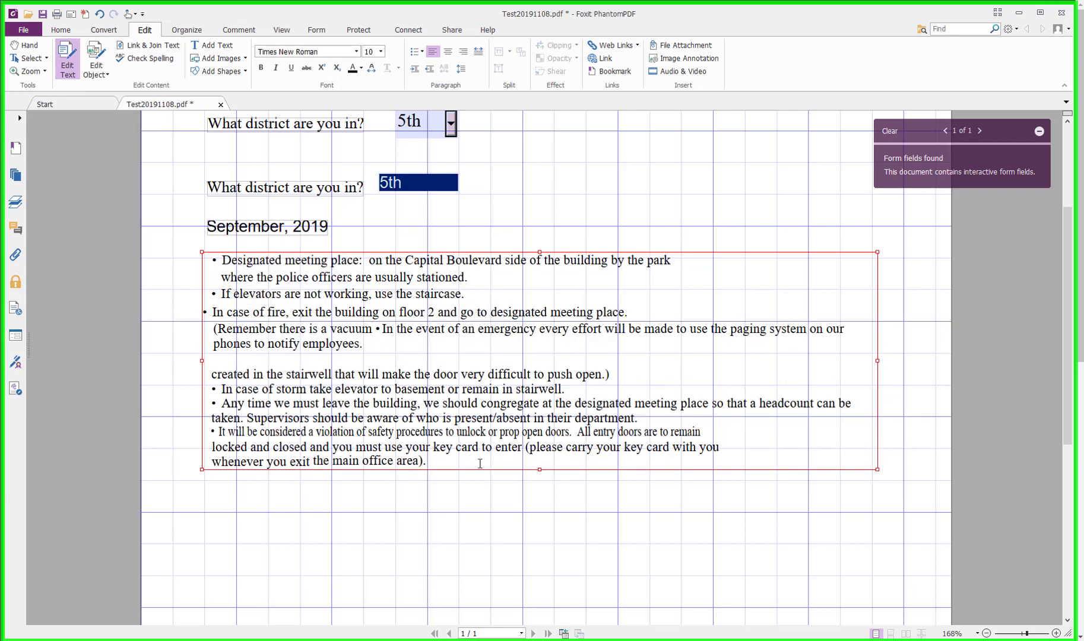
pyautogui.moveTo(484, 472); pyautogui.dragTo(525, 591)
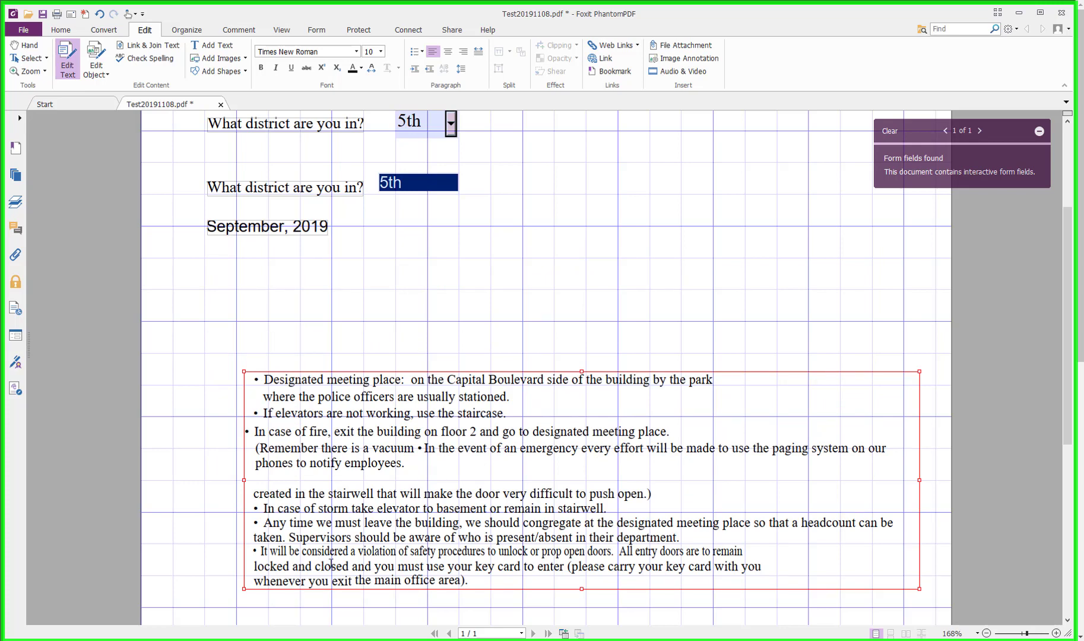
pyautogui.moveTo(450, 372); pyautogui.dragTo(406, 257)
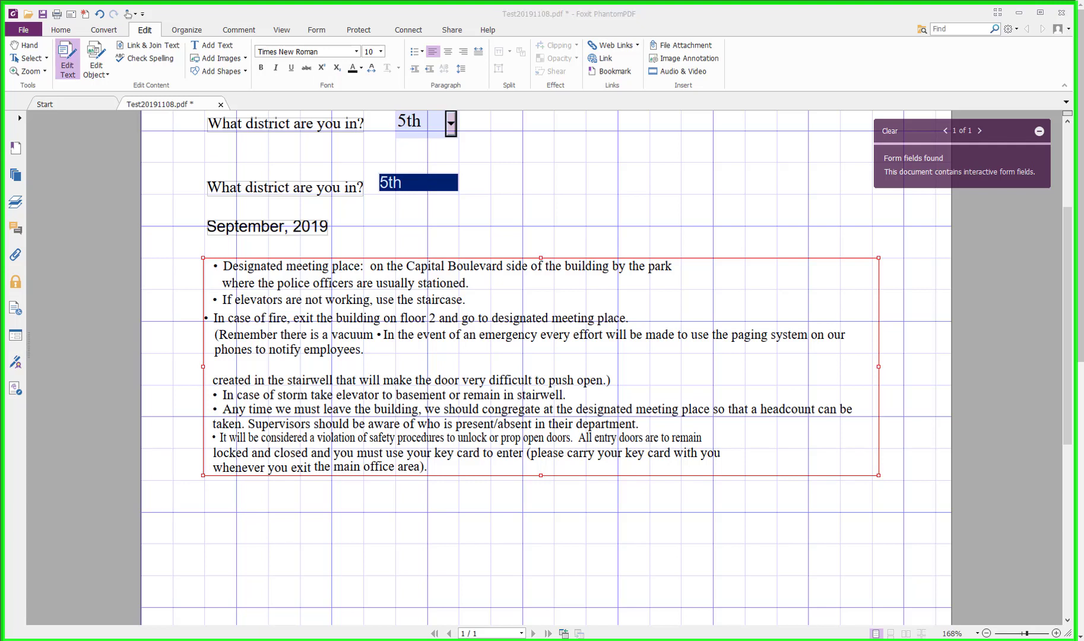
pyautogui.click(223, 520)
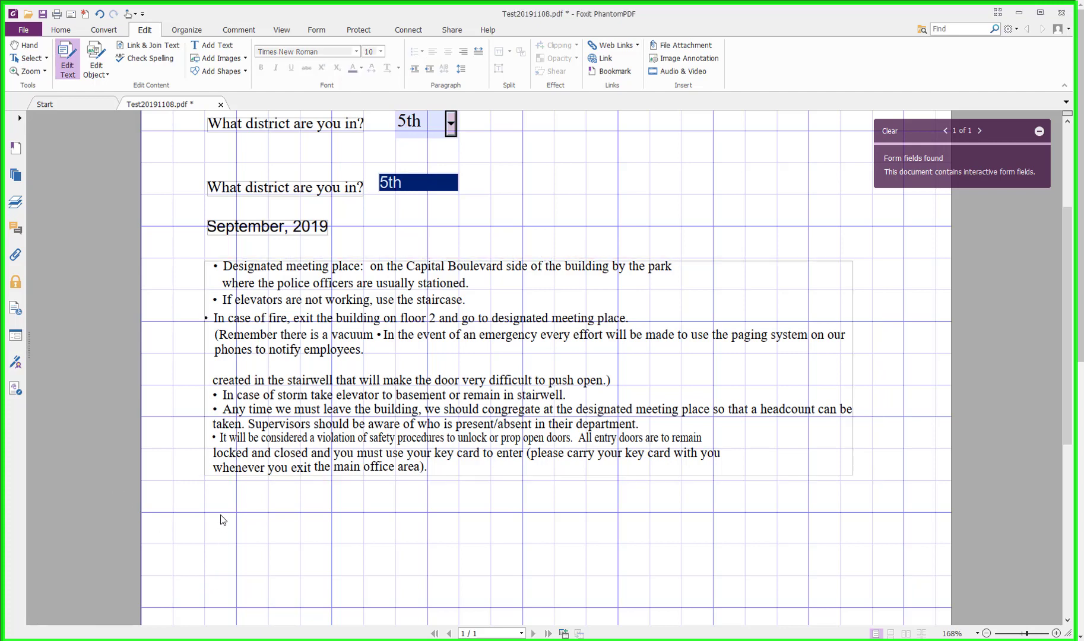
# Add a new text object below the joined block containing the copied emergency-notification bullets, from "In the event of an emergency" through the chain-of-command bullet
pyautogui.rightClick(223, 520)
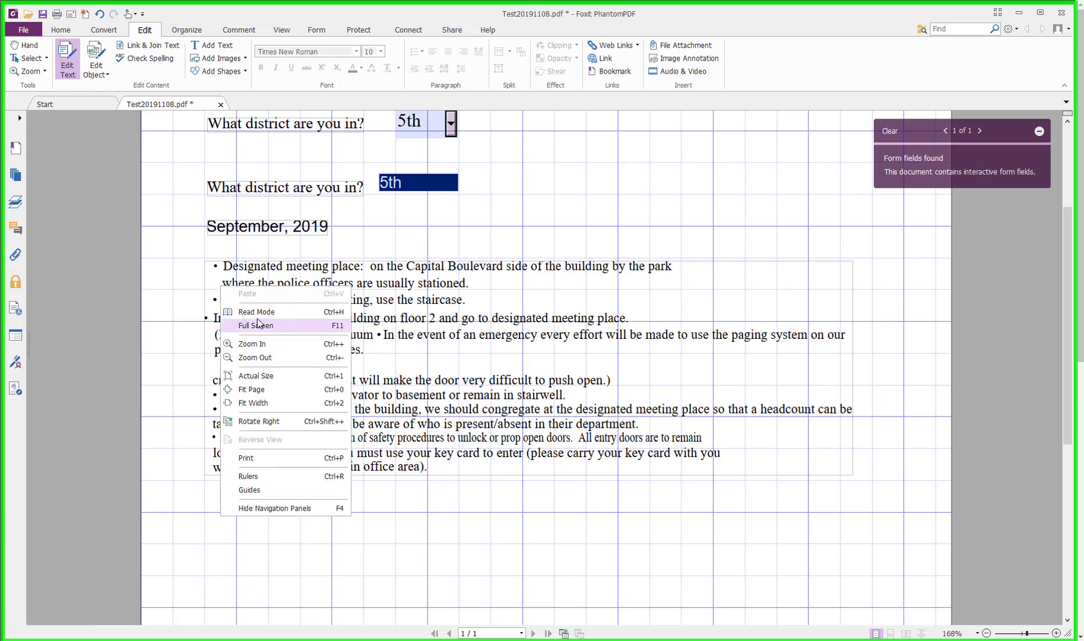
pyautogui.click(221, 537)
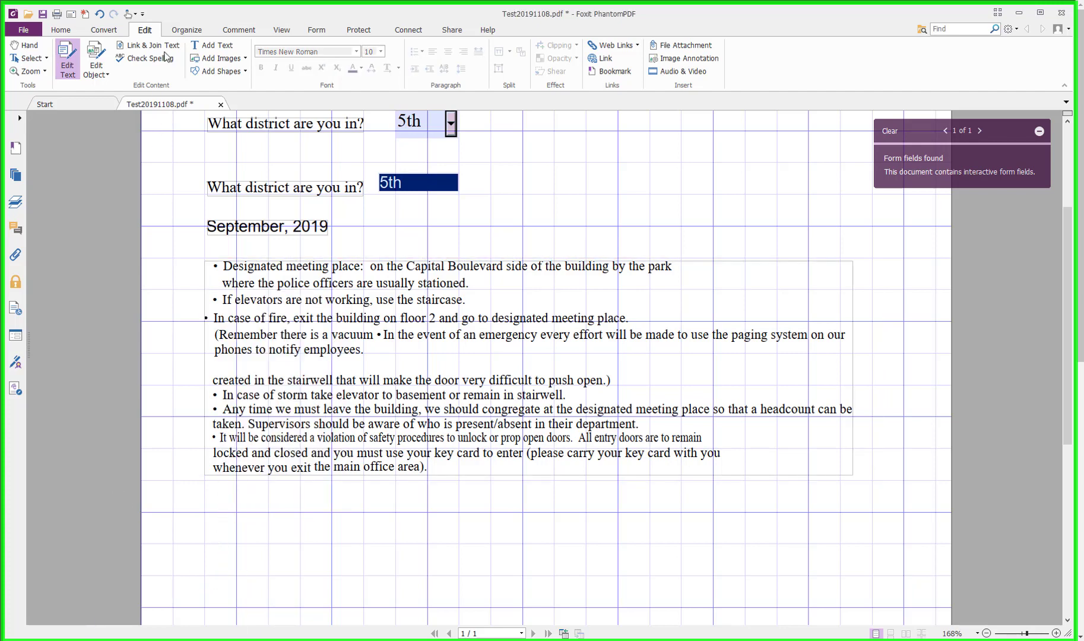
pyautogui.click(211, 45)
pyautogui.rightClick(229, 506)
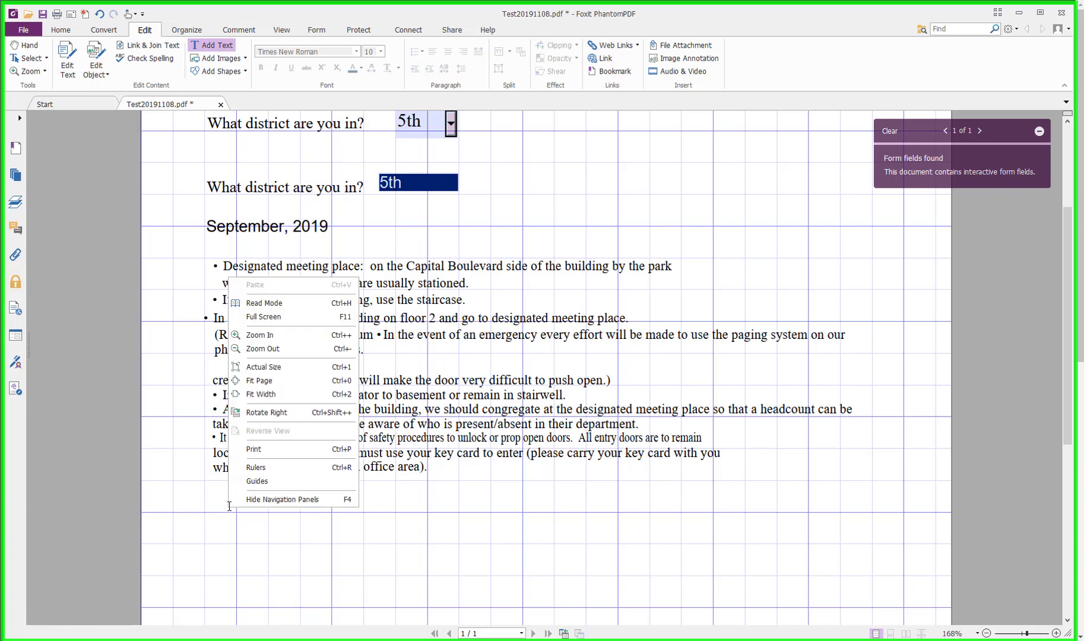
pyautogui.click(229, 522)
pyautogui.write('•In the event of an emergency every effort will be made to use the paging system on our phones to notify employees.  •If an emergency occurs on another floor of the building, Steve or Robert will notify the front office and other employees will be notified accordingly.')
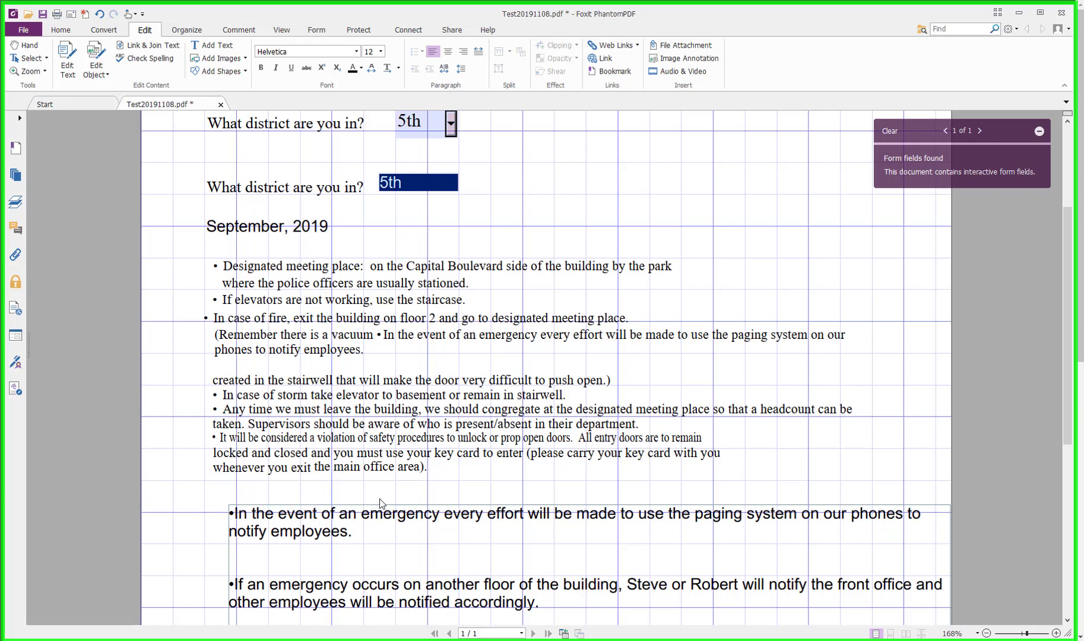
# Remove the new text's trailing blank line and delete "Command for notification" from its last bullet so it begins "Chain of purposes:"
pyautogui.scroll(-5, 547, 499)
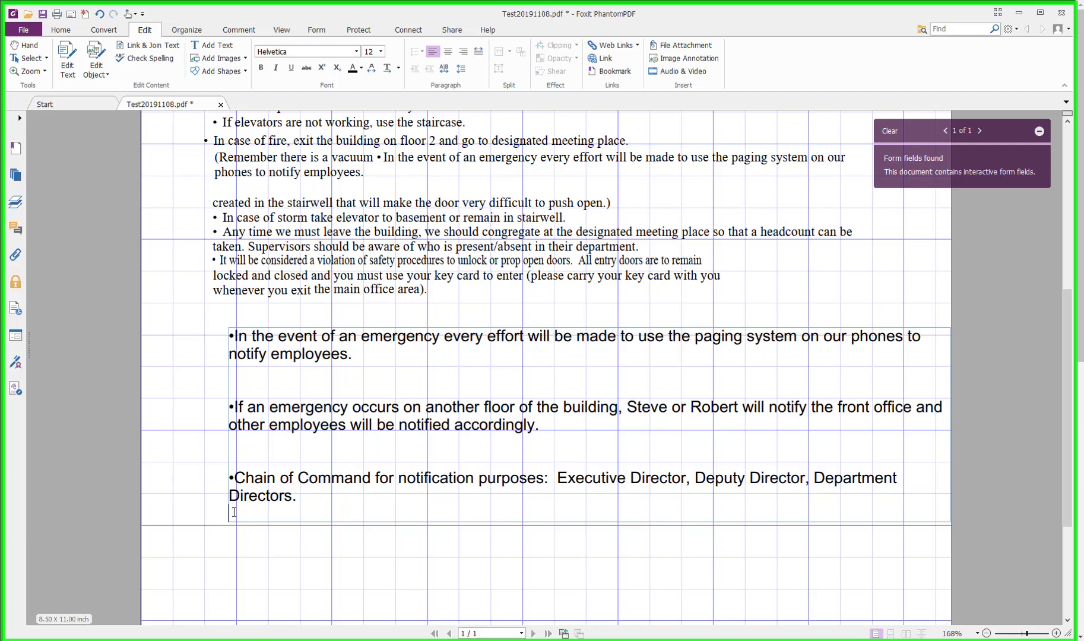
pyautogui.press('BackSpace')
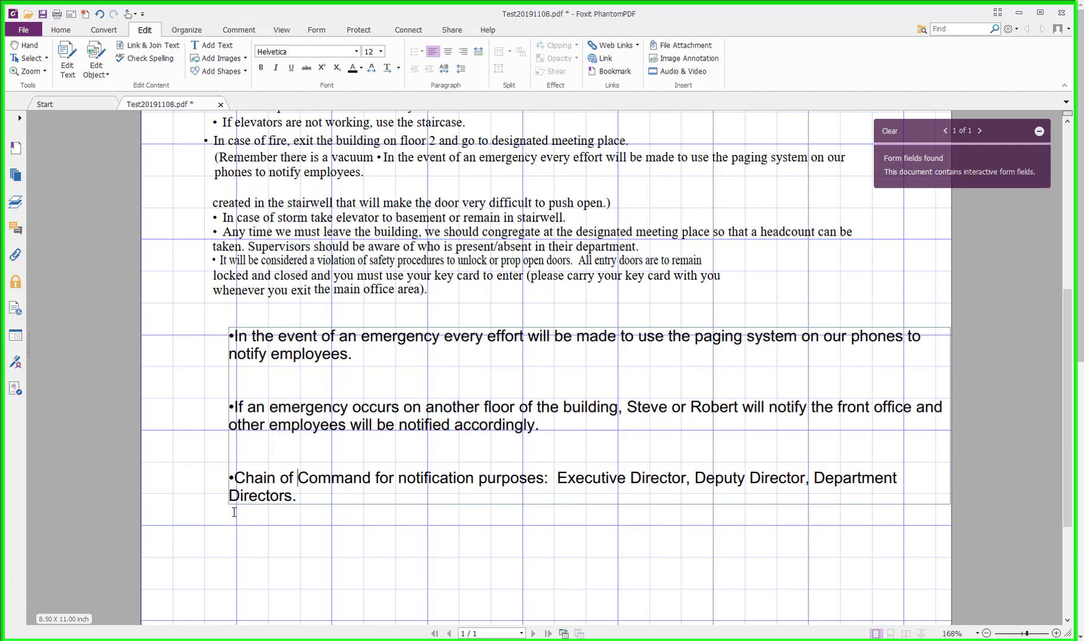
pyautogui.press('Delete')
pyautogui.press('Delete')
pyautogui.press('Delete')
pyautogui.press('Delete')
pyautogui.press('Delete')
pyautogui.press('Delete')
pyautogui.press('Delete')
pyautogui.press('Delete')
pyautogui.press('Delete')
pyautogui.press('Delete')
pyautogui.press('Delete')
pyautogui.press('Delete')
pyautogui.press('Delete')
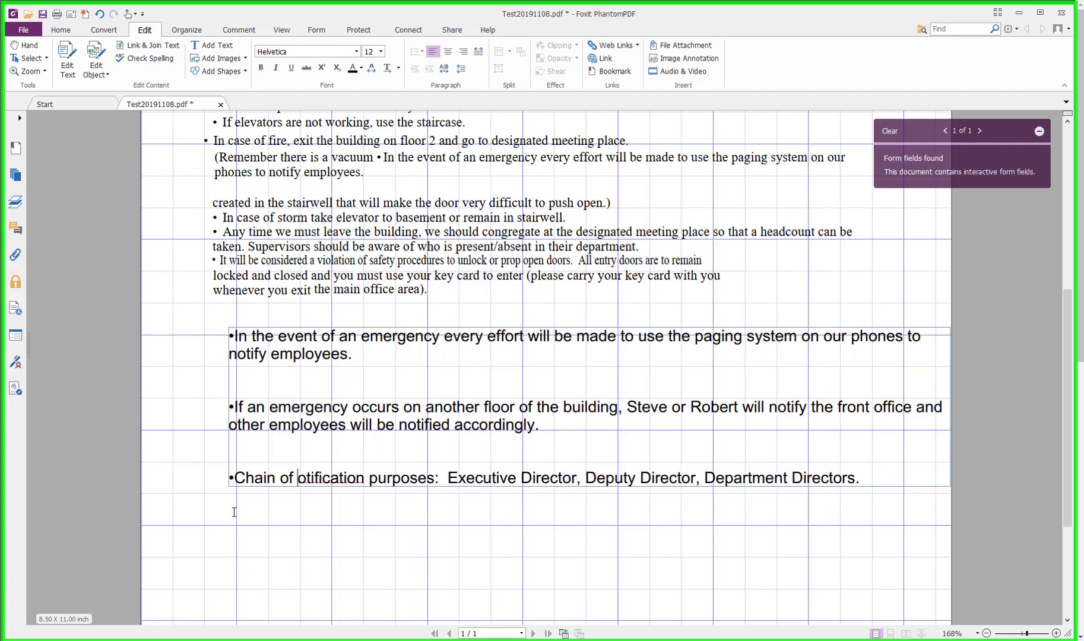
pyautogui.press('Delete')
pyautogui.press('Delete')
pyautogui.press('Delete')
pyautogui.press('Delete')
pyautogui.press('Delete')
pyautogui.press('Delete')
pyautogui.press('Delete')
pyautogui.press('Delete')
pyautogui.press('Delete')
pyautogui.press('Delete')
pyautogui.press('Delete')
pyautogui.press('Delete')
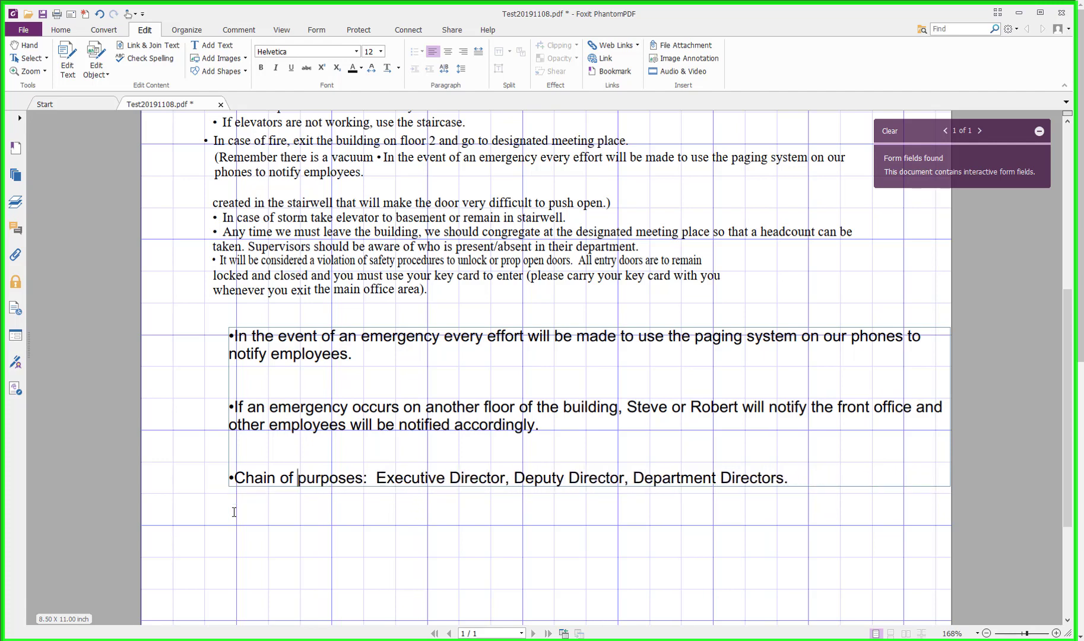
pyautogui.press('Delete')
pyautogui.write('p')
pyautogui.click(277, 546)
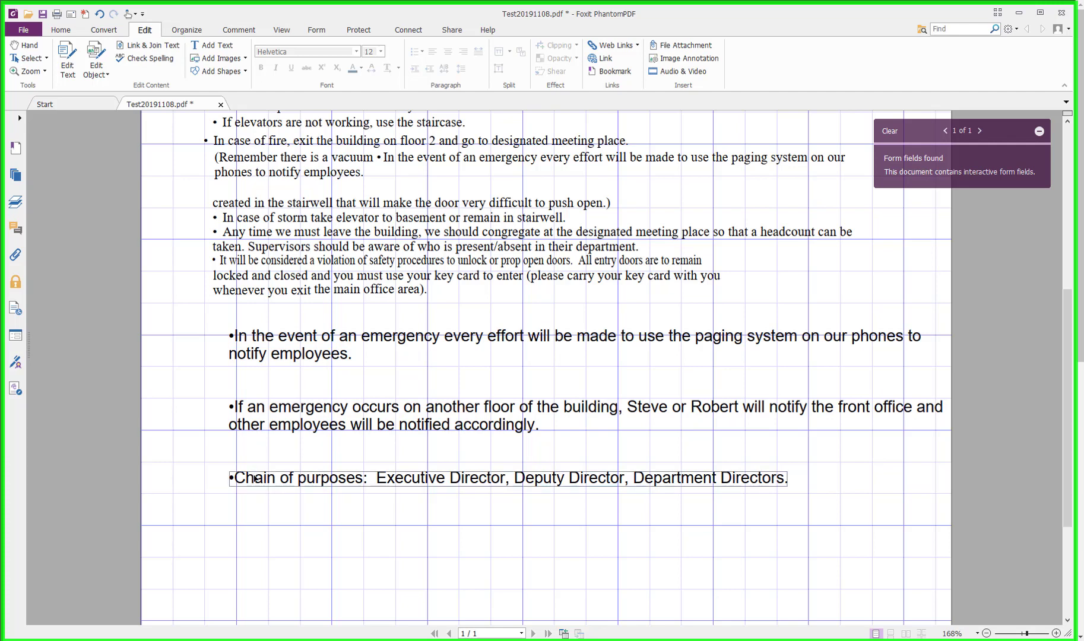
# Check with the Link & Join Text tool whether the three new bullets form a single text block
pyautogui.click(167, 46)
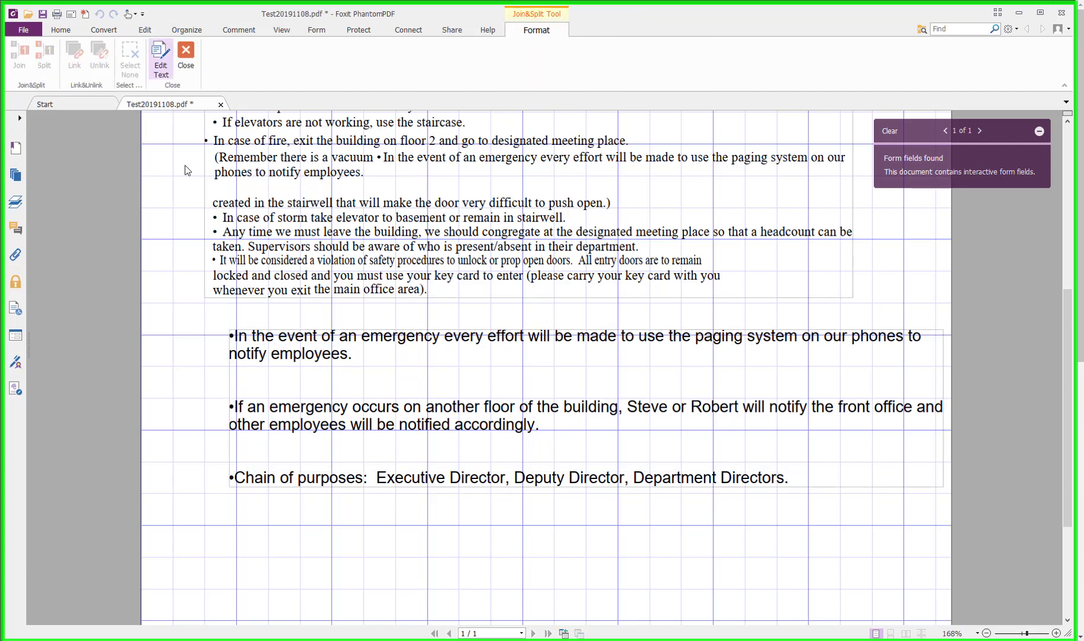
pyautogui.click(285, 339)
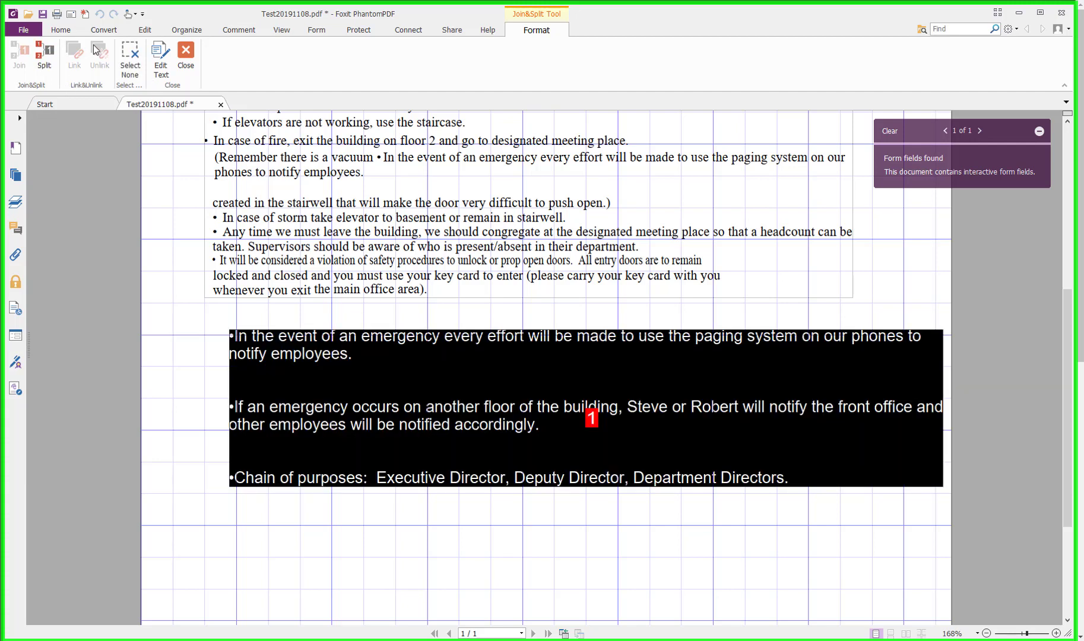
pyautogui.click(146, 31)
# Move the new text block up and left, close to the block above, and merge its second bullet into the first paragraph without the bullet symbol
pyautogui.click(75, 55)
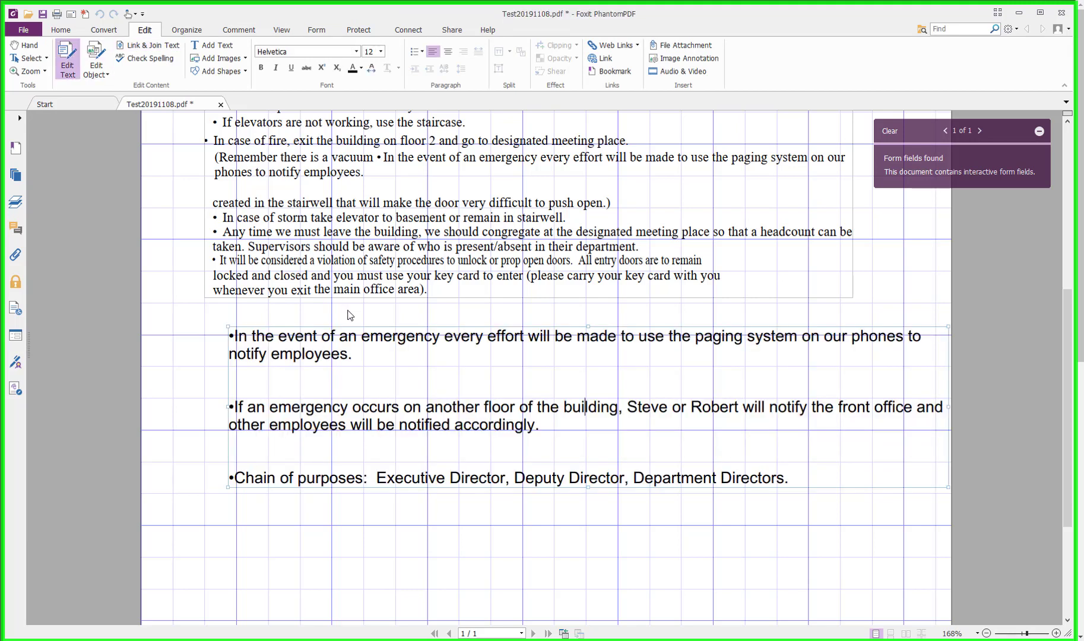
pyautogui.moveTo(361, 320); pyautogui.dragTo(355, 316)
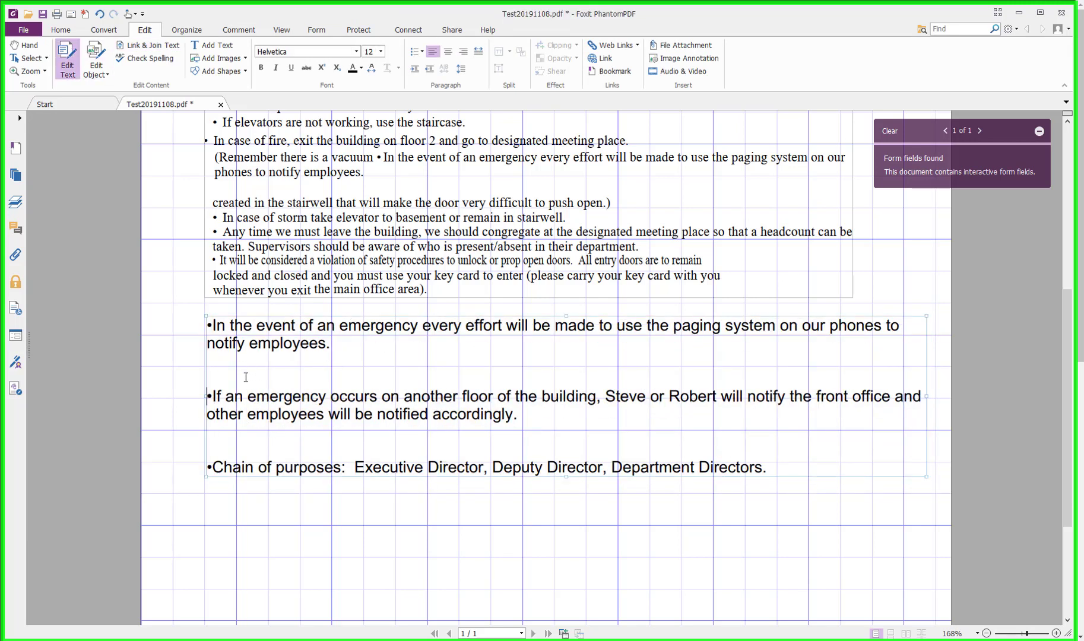
pyautogui.press('BackSpace')
pyautogui.press('BackSpace')
pyautogui.press('BackSpace')
pyautogui.press('BackSpace')
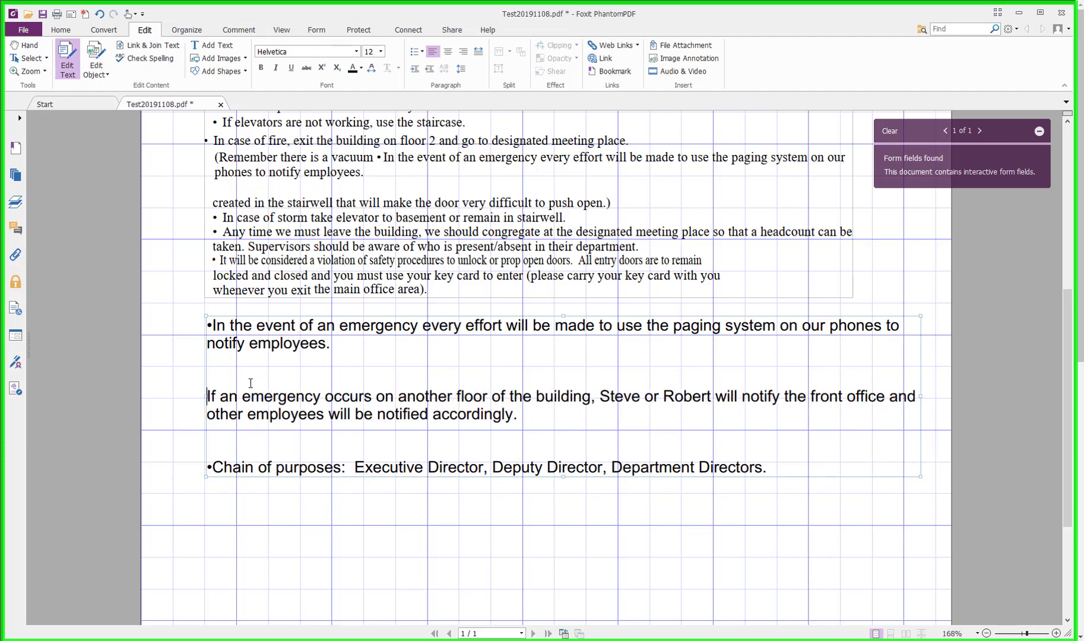
pyautogui.press('Down')
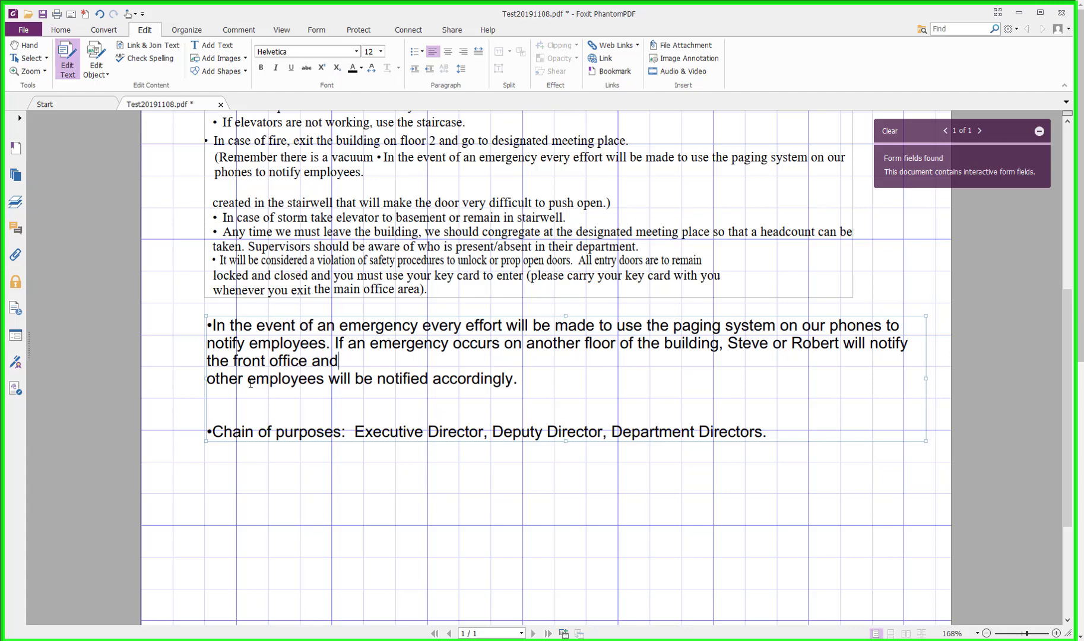
# Merge the remaining lines and "Chain of purposes" bullet into one continuous paragraph without bullet symbols, and save the PDF
pyautogui.press('Delete')
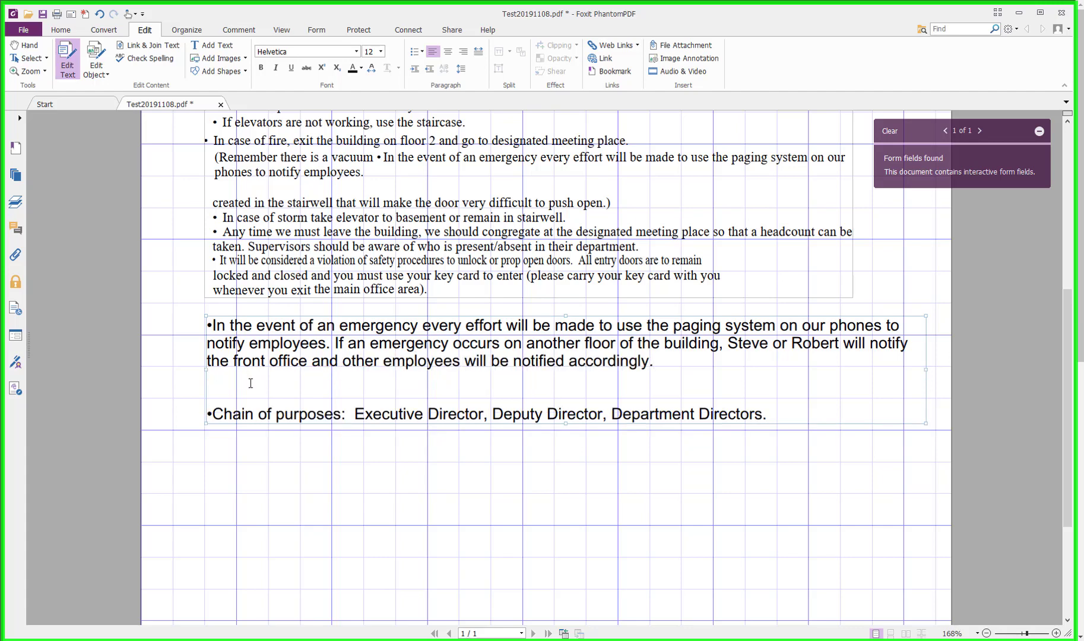
pyautogui.press('Delete')
pyautogui.press('Delete')
pyautogui.press('Delete')
pyautogui.press('Delete')
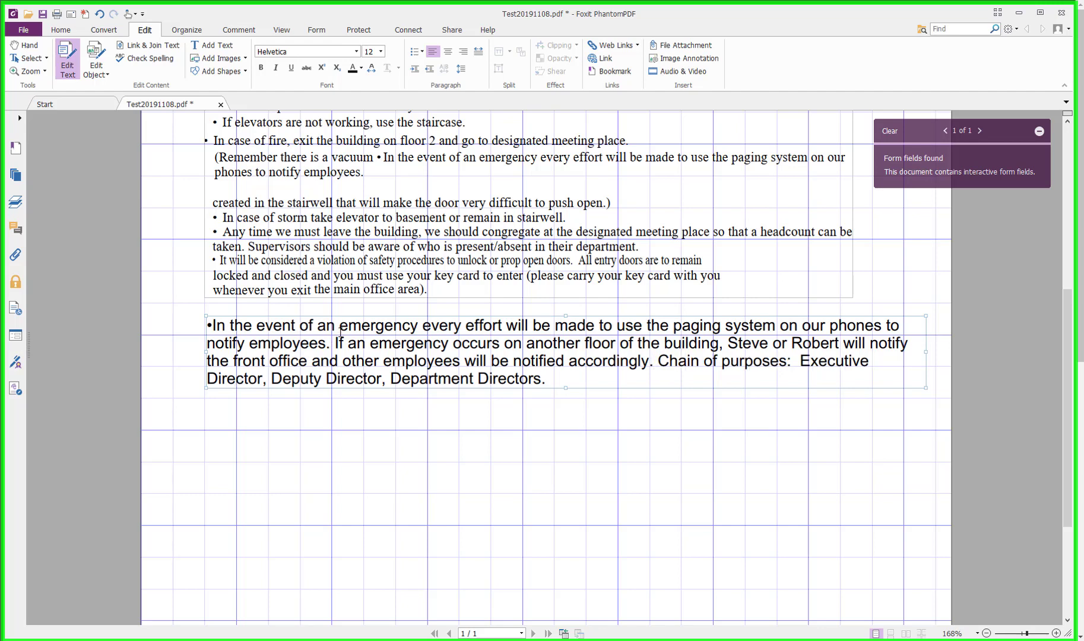
pyautogui.press('BackSpace')
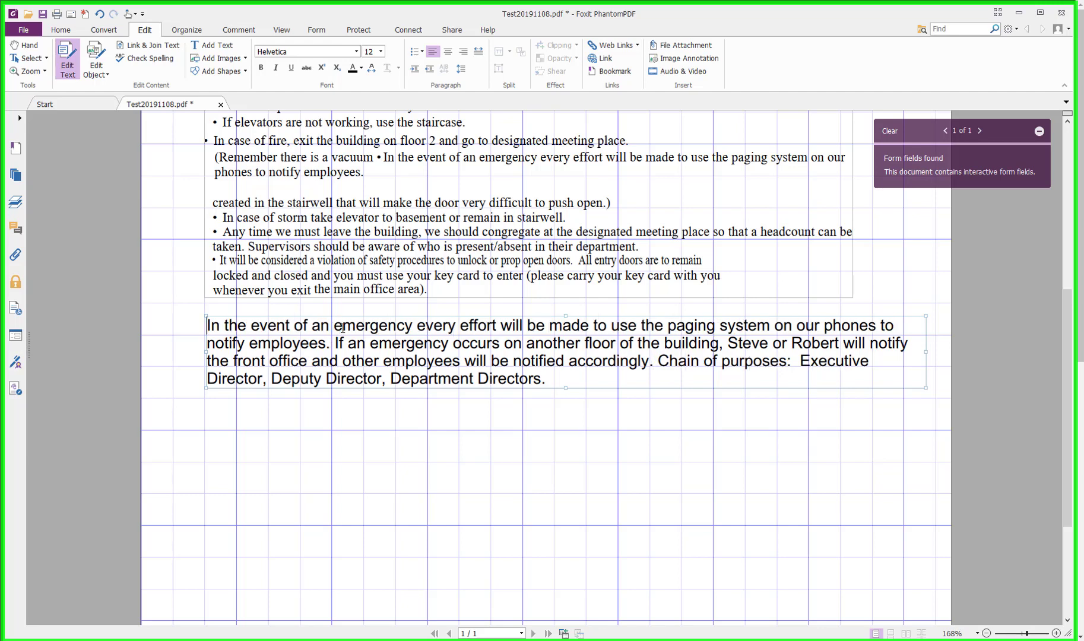
pyautogui.click(438, 418)
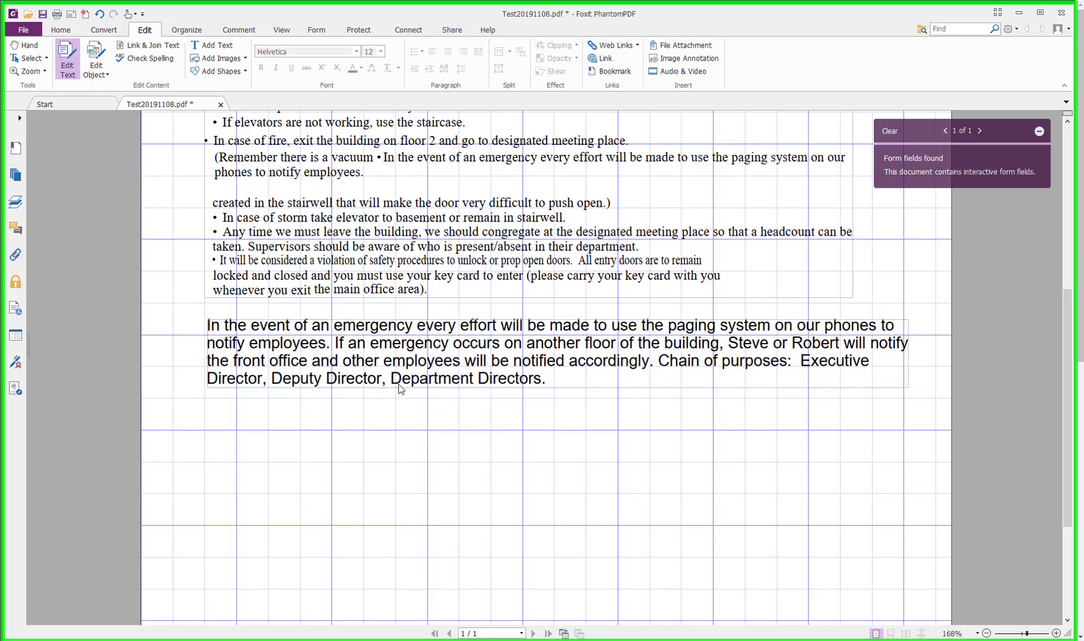
pyautogui.click(44, 17)
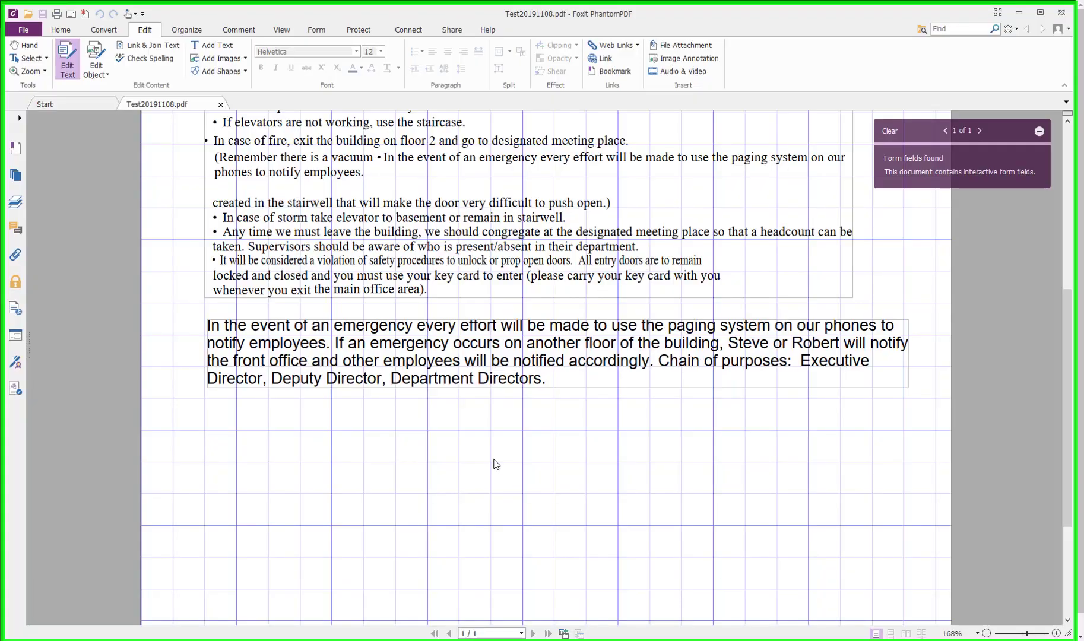
pyautogui.click(405, 380)
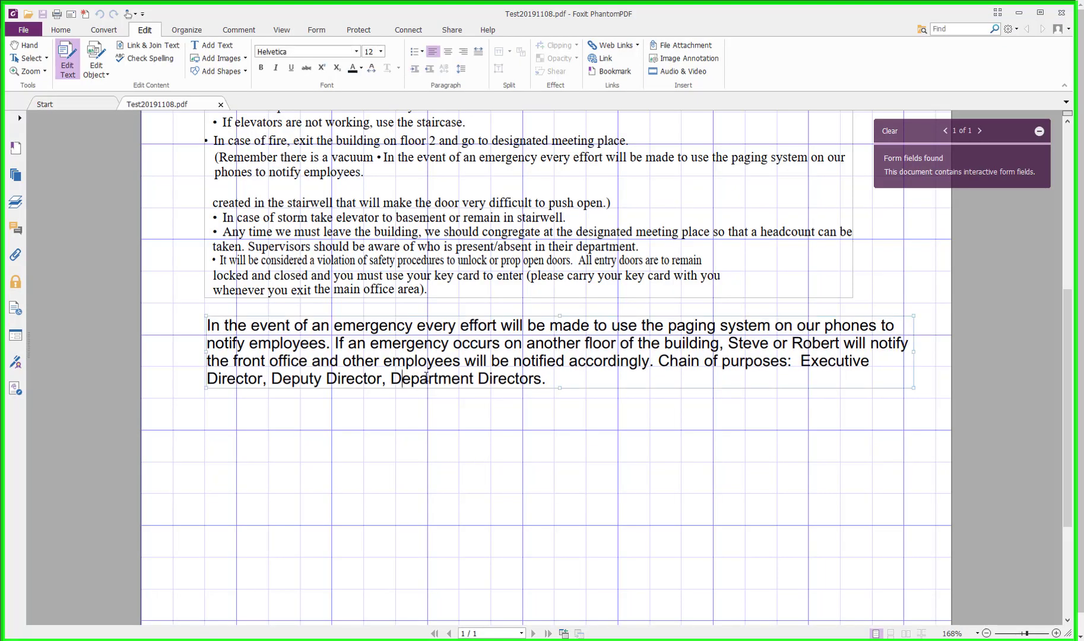
pyautogui.rightClick(437, 382)
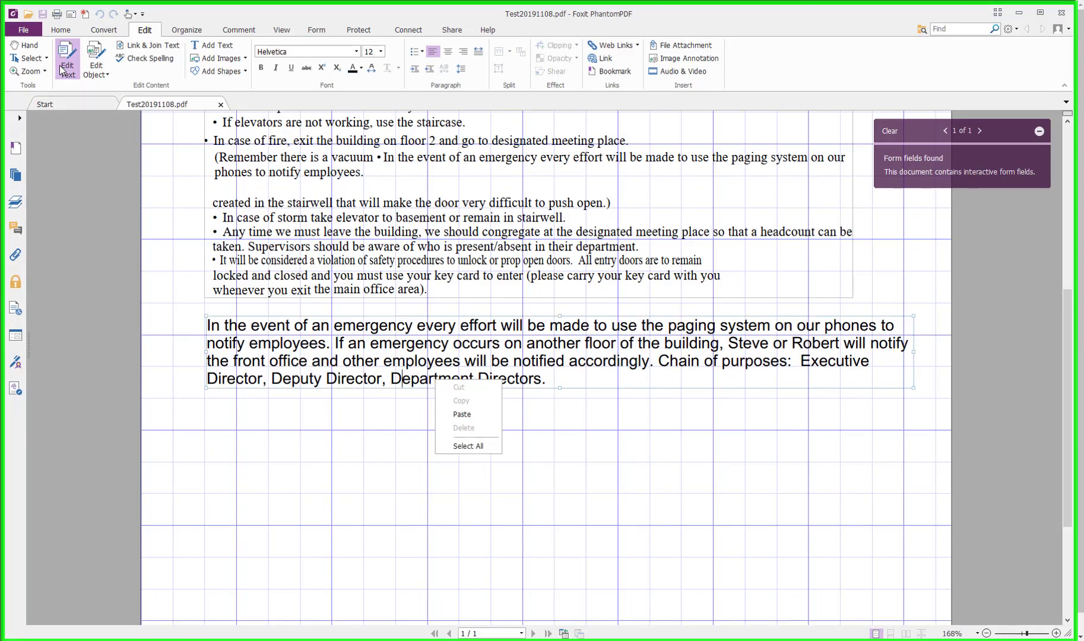
pyautogui.rightClick(306, 381)
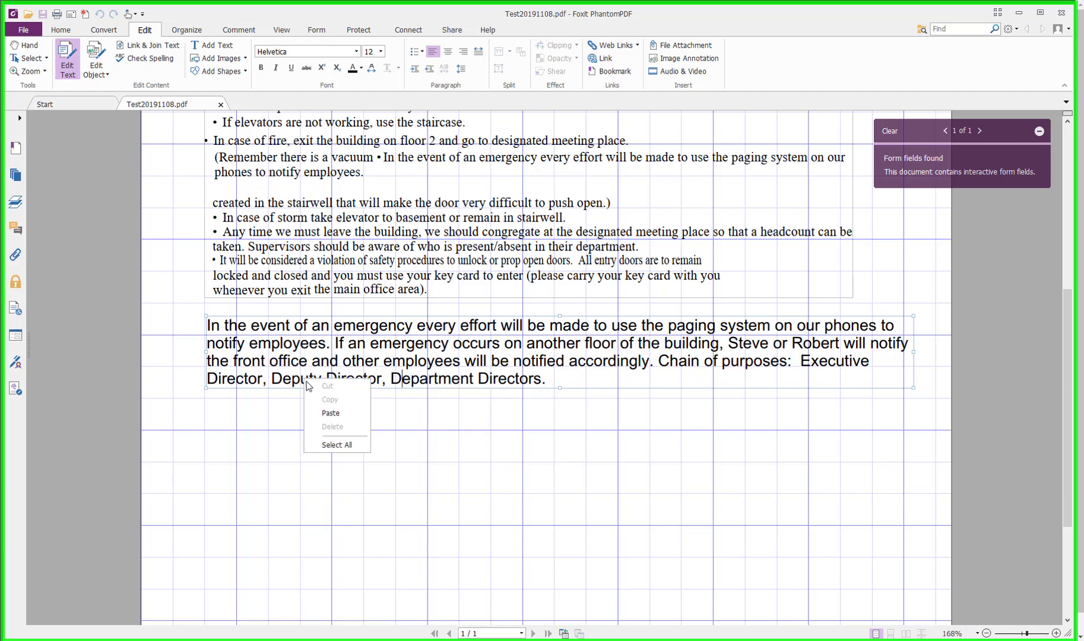
pyautogui.rightClick(403, 382)
pyautogui.press('Escape')
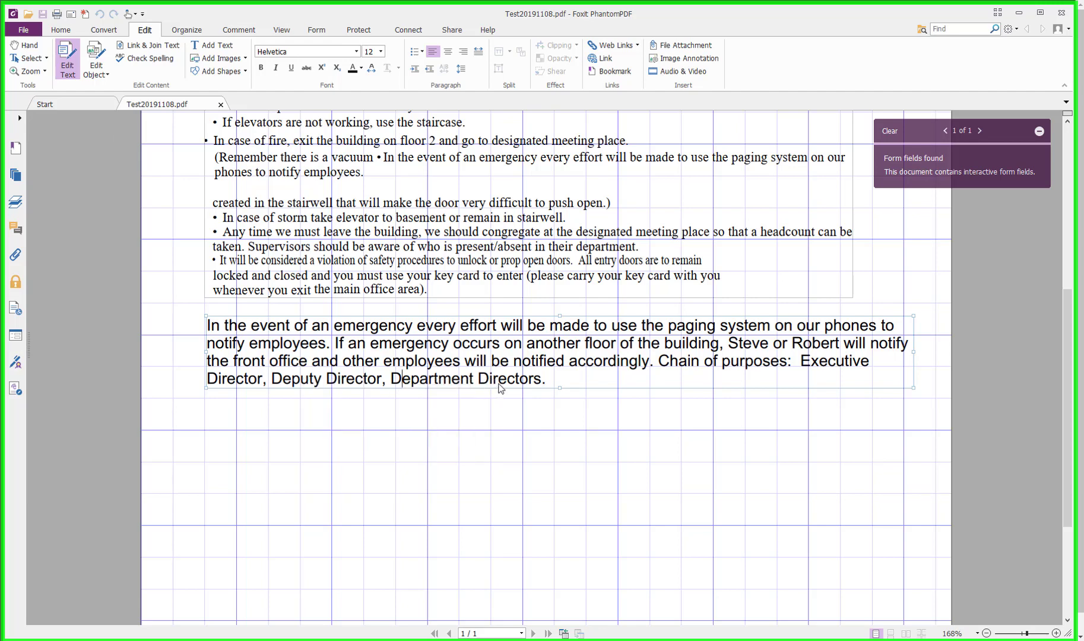
pyautogui.rightClick(499, 384)
pyautogui.rightClick(613, 378)
pyautogui.click(585, 355)
# Examine the context options for the emergency-notification paragraph, both as editable text and as separate line objects
pyautogui.moveTo(546, 380); pyautogui.dragTo(292, 314)
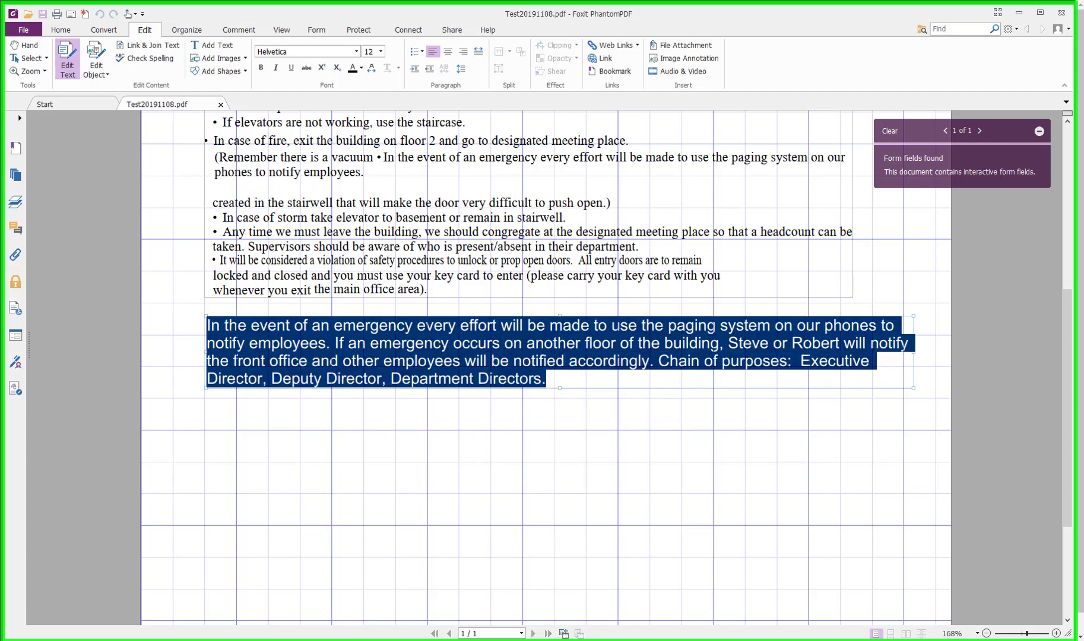
pyautogui.rightClick(443, 350)
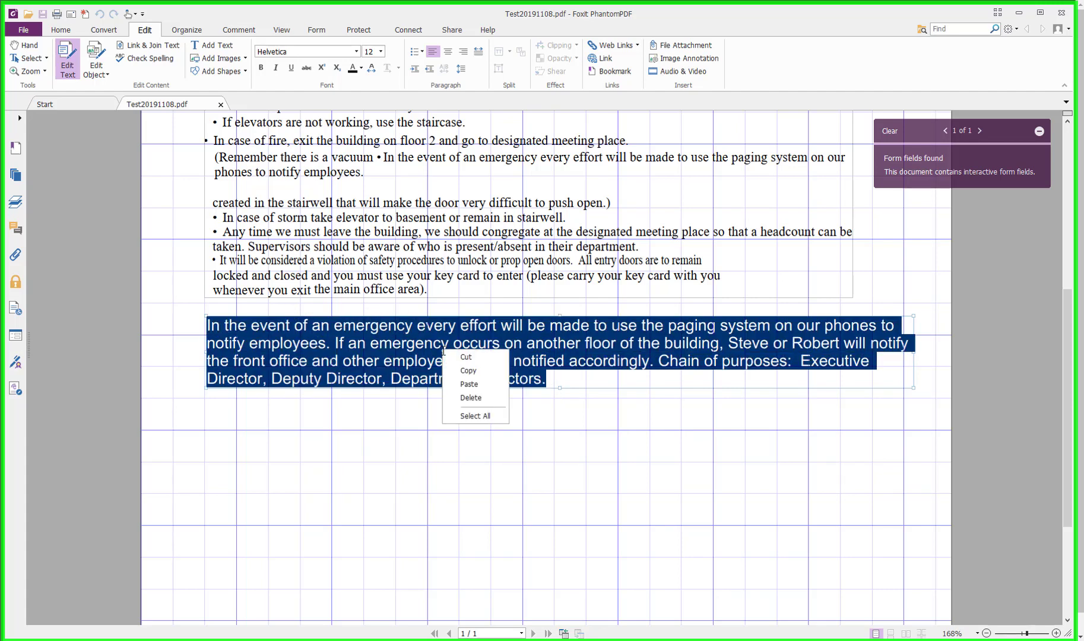
pyautogui.click(474, 416)
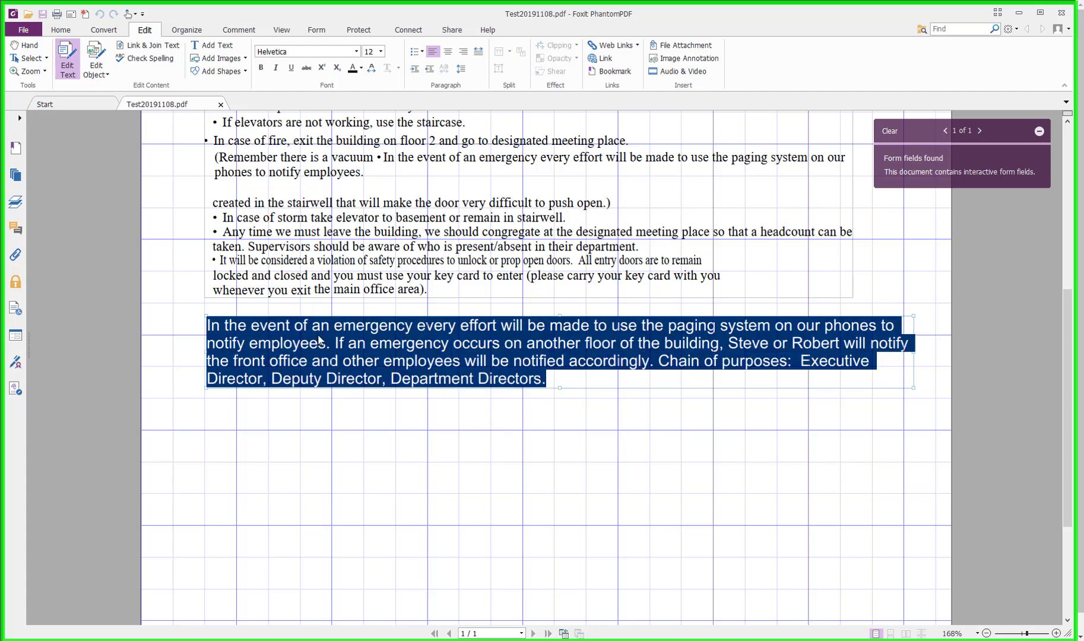
pyautogui.click(105, 57)
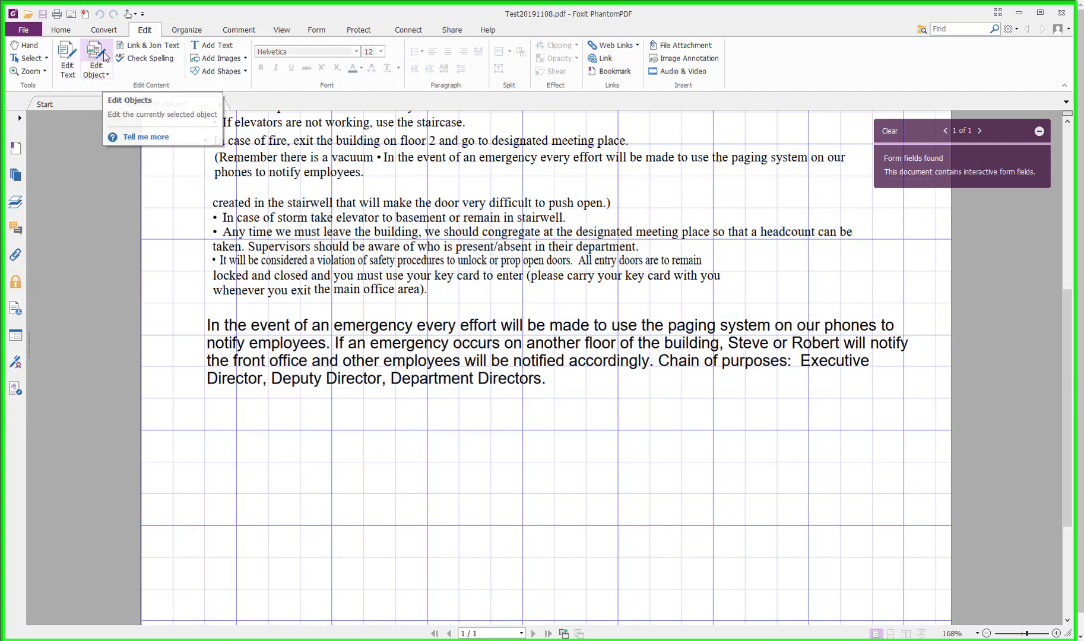
pyautogui.rightClick(456, 383)
pyautogui.rightClick(440, 358)
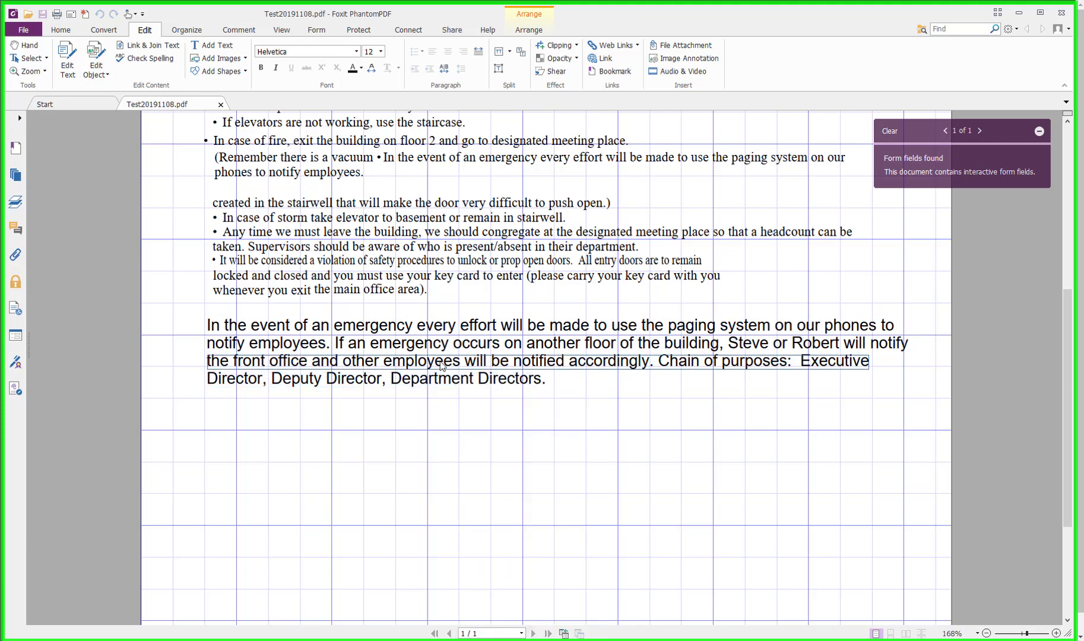
pyautogui.rightClick(440, 337)
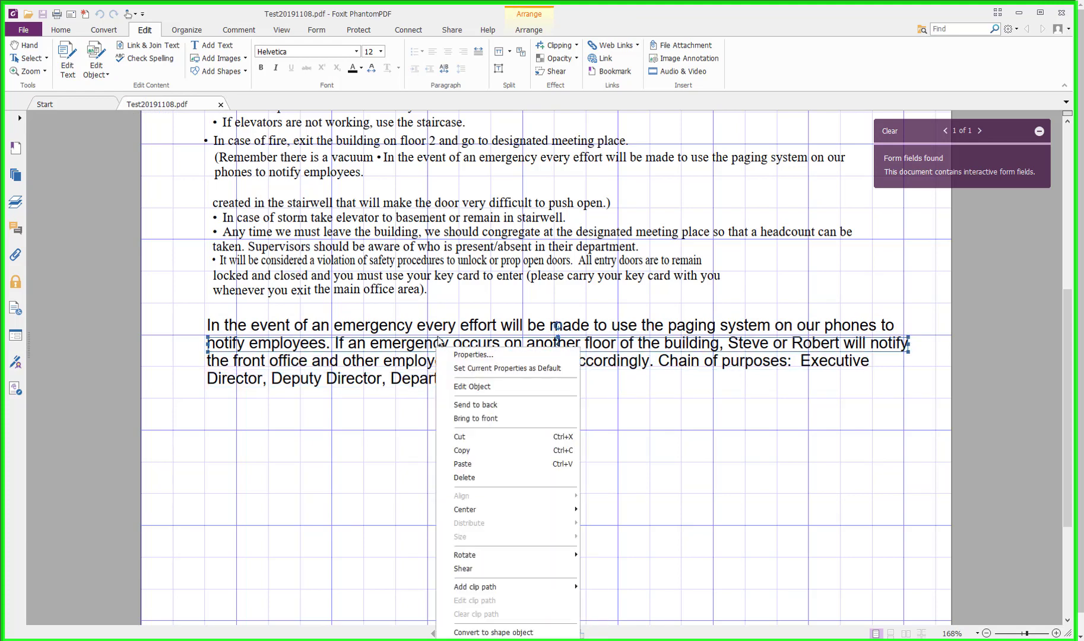
pyautogui.rightClick(440, 326)
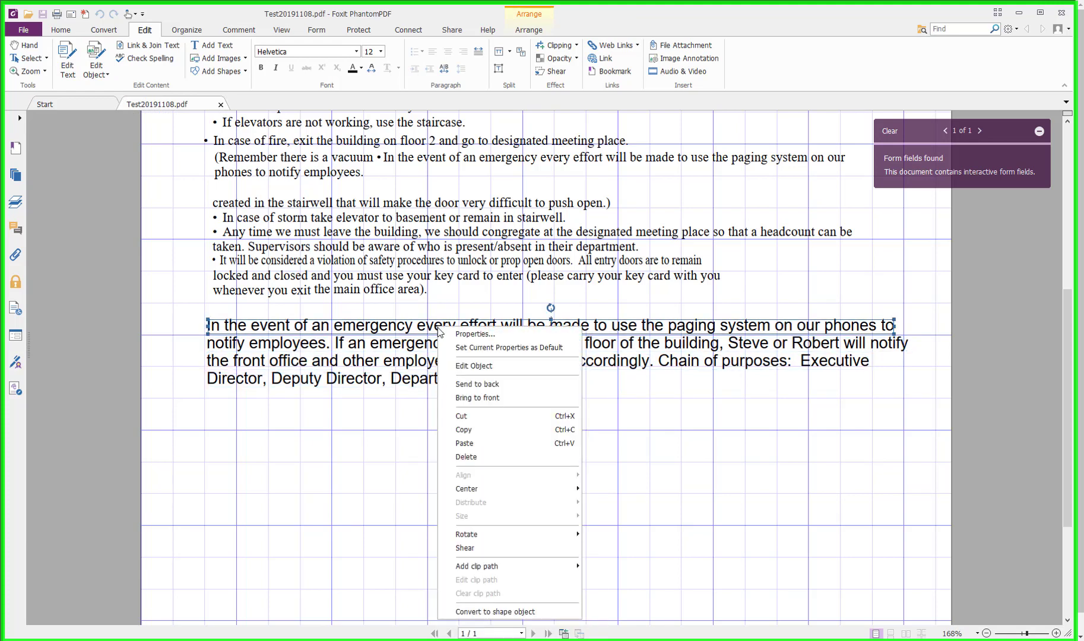
# Set the font of the entire emergency-notification paragraph to Times New Roman
pyautogui.click(70, 51)
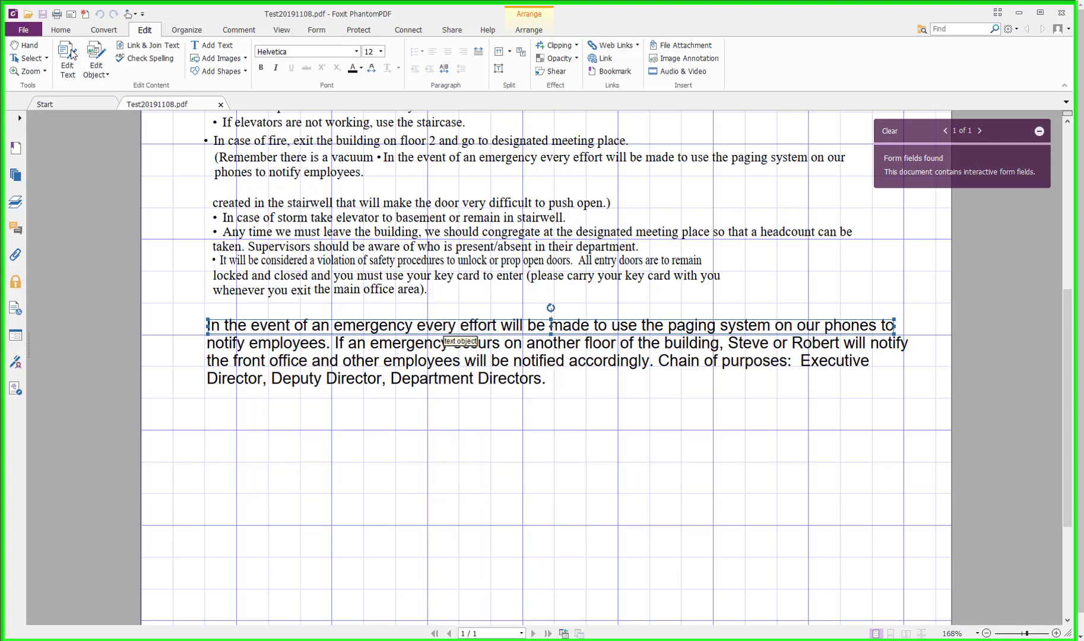
pyautogui.click(440, 358)
pyautogui.hotkey('ctrl', 'a')
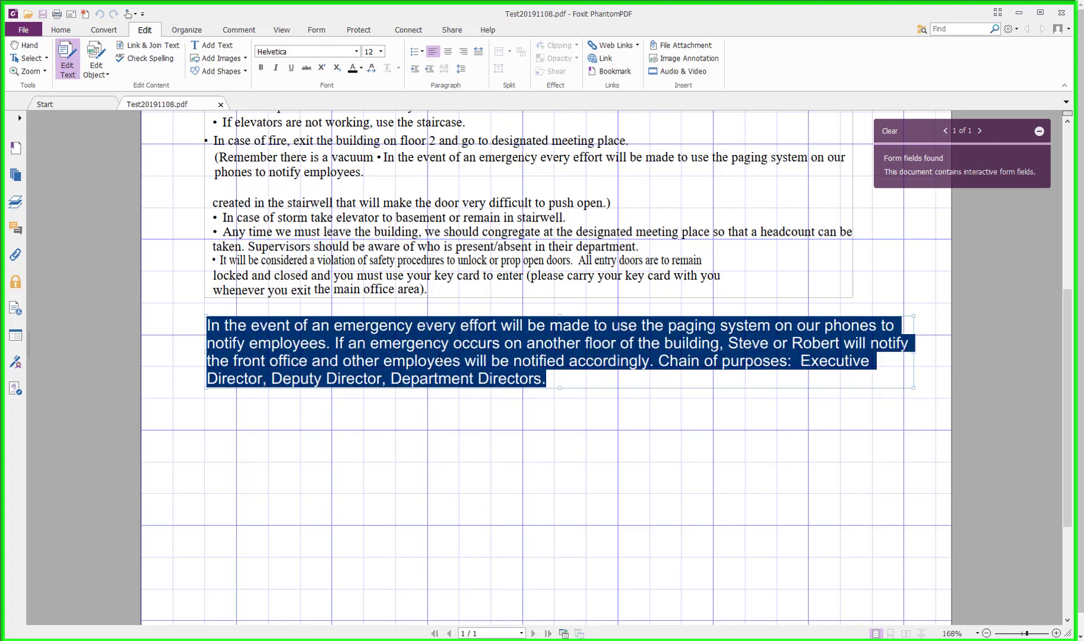
pyautogui.click(326, 52)
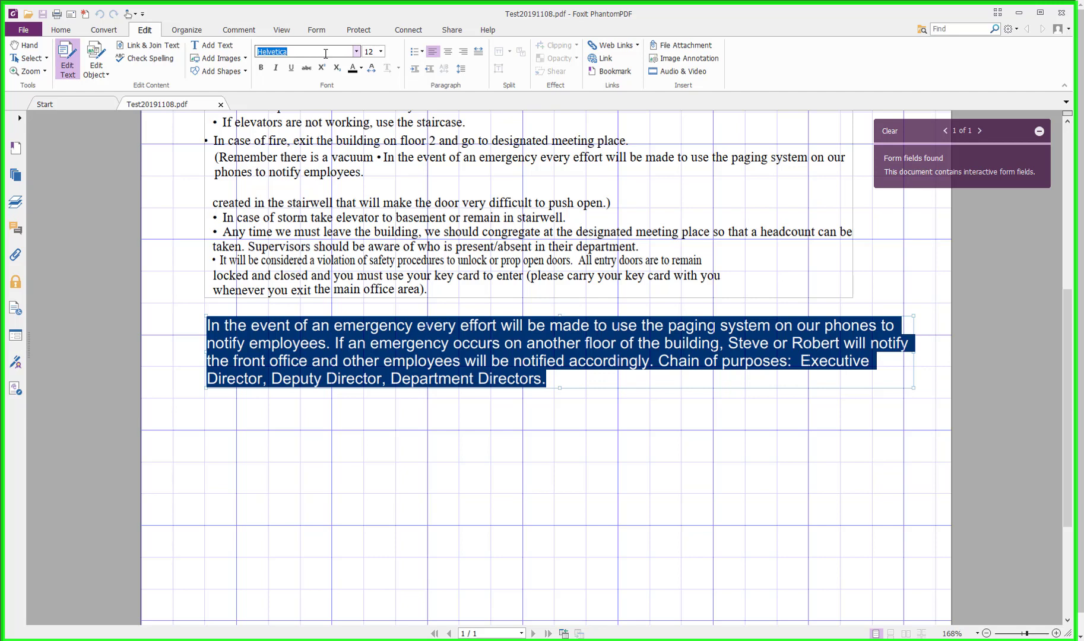
pyautogui.write('Times New Roman')
pyautogui.press('Return')
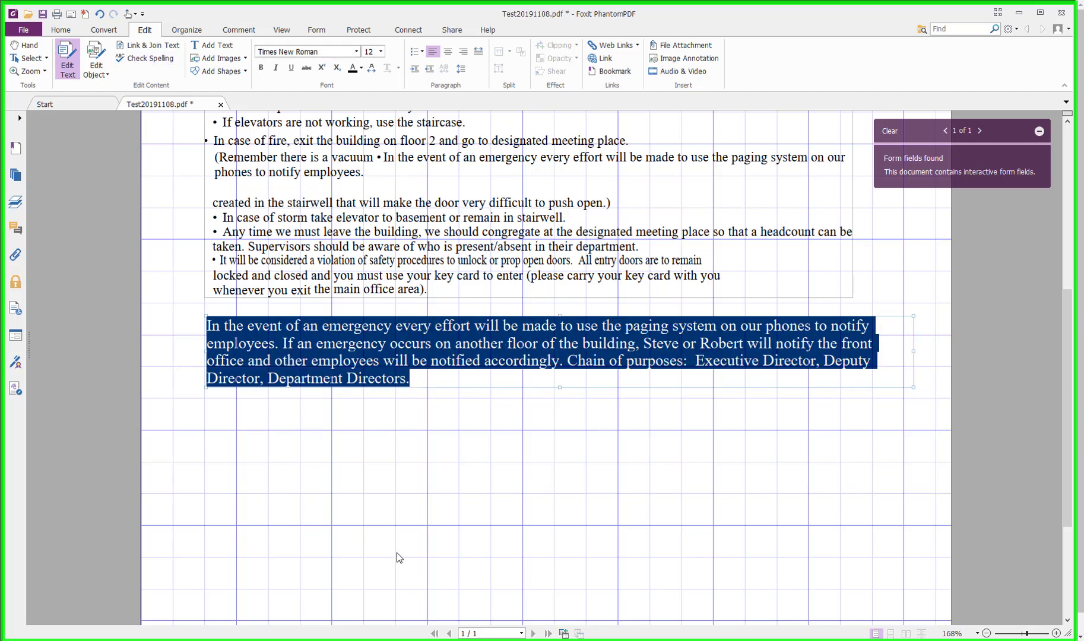
pyautogui.click(366, 438)
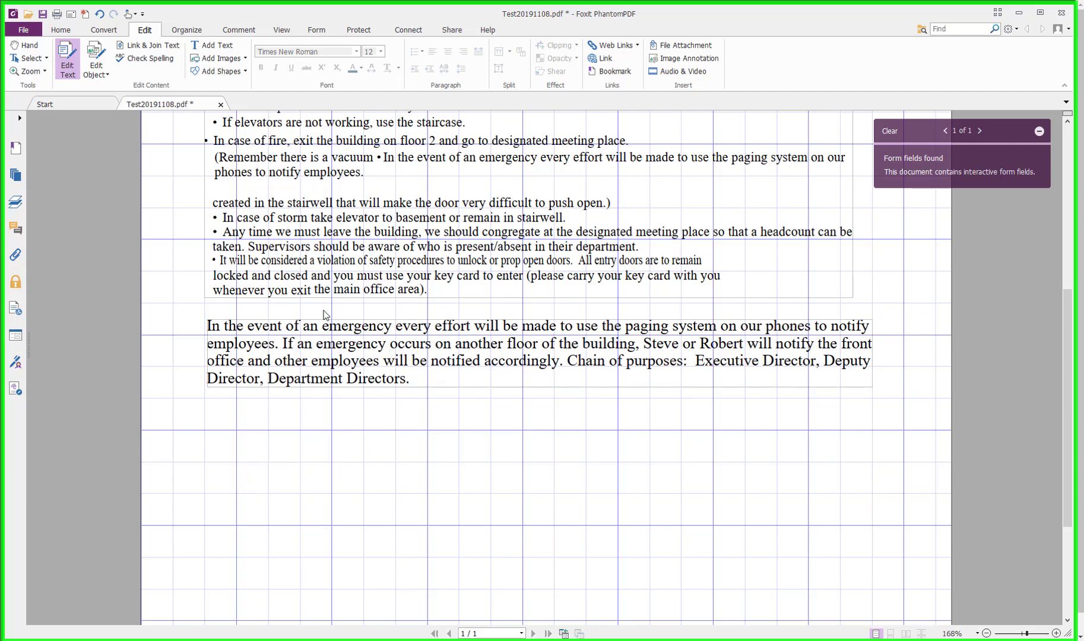
# Move the emergency-notification paragraph's line objects slightly up, closer to the bulleted block above
pyautogui.click(95, 65)
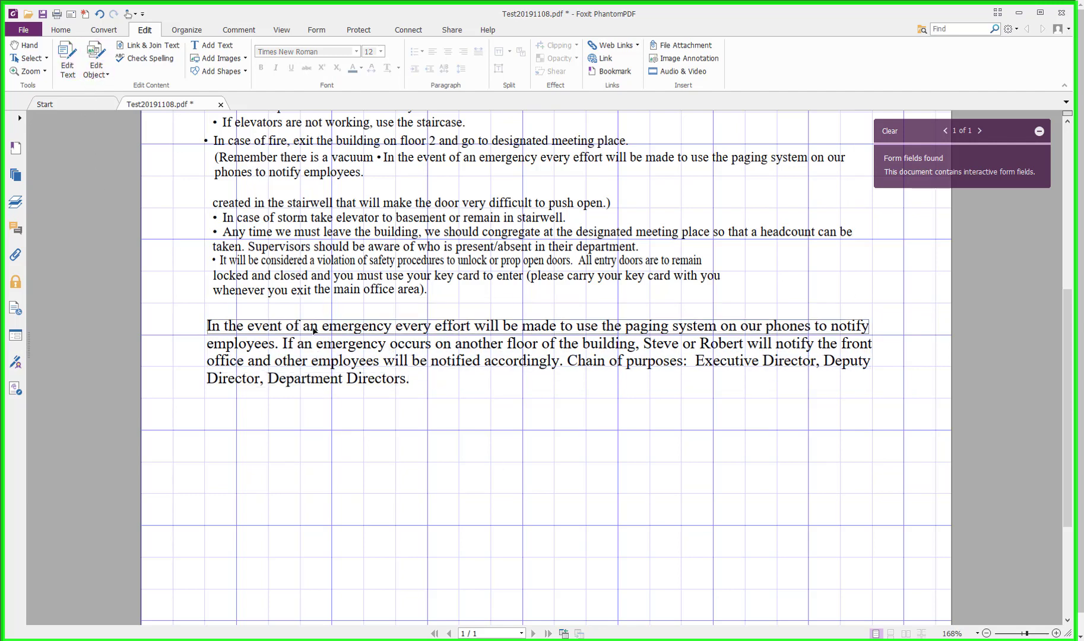
pyautogui.moveTo(353, 331); pyautogui.dragTo(335, 370)
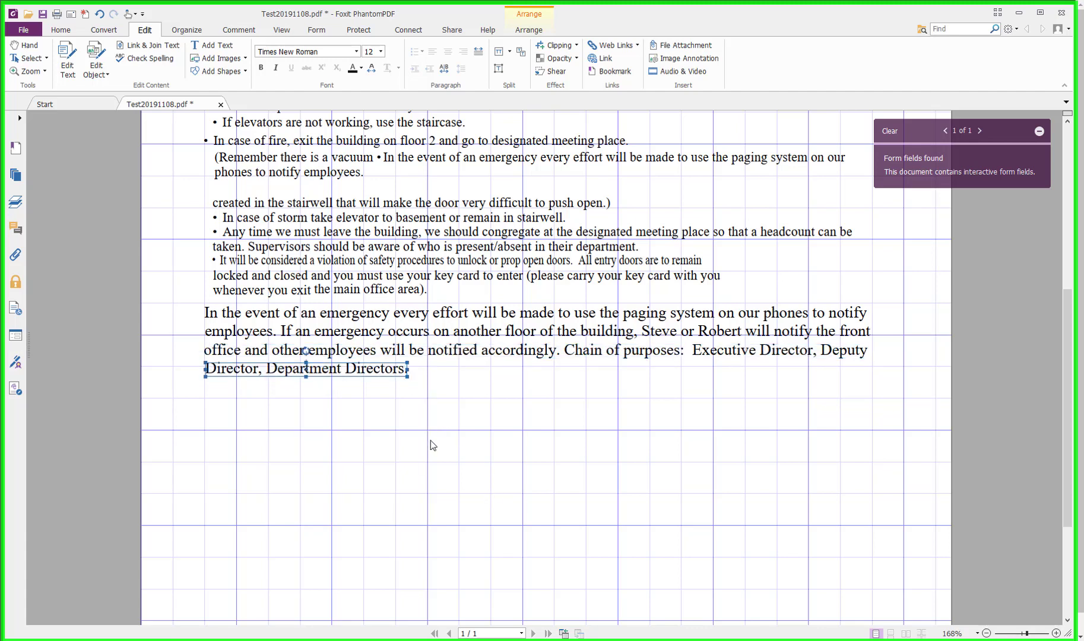
pyautogui.click(416, 432)
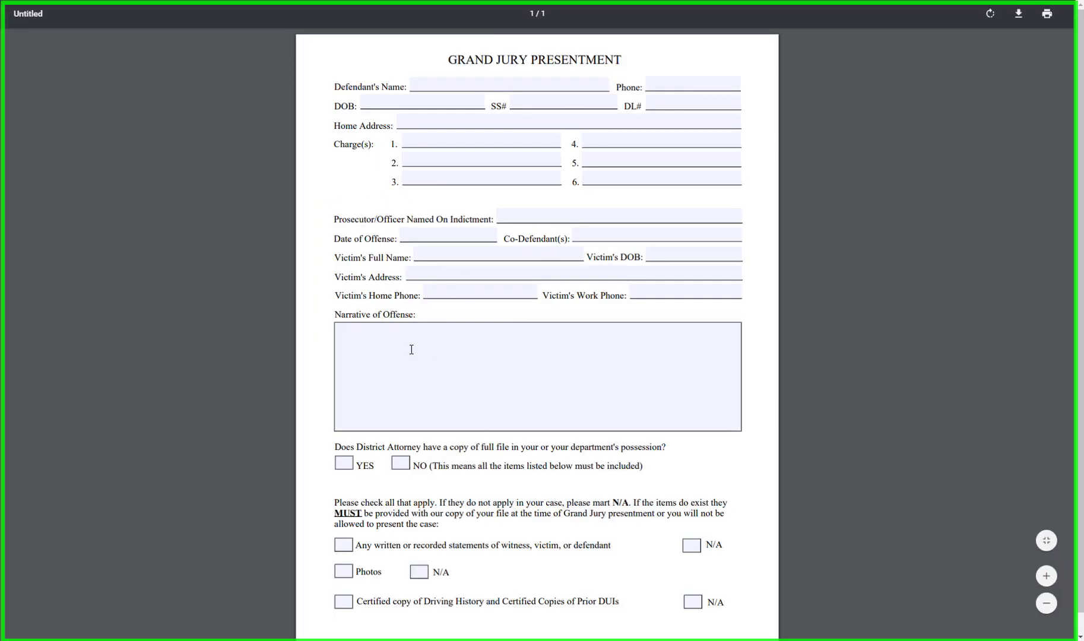
# Check the narrative box in the browser's Grand Jury Presentment form, and draw a similar wide text field below the last paragraph of Test20191108.pdf
pyautogui.click(378, 349)
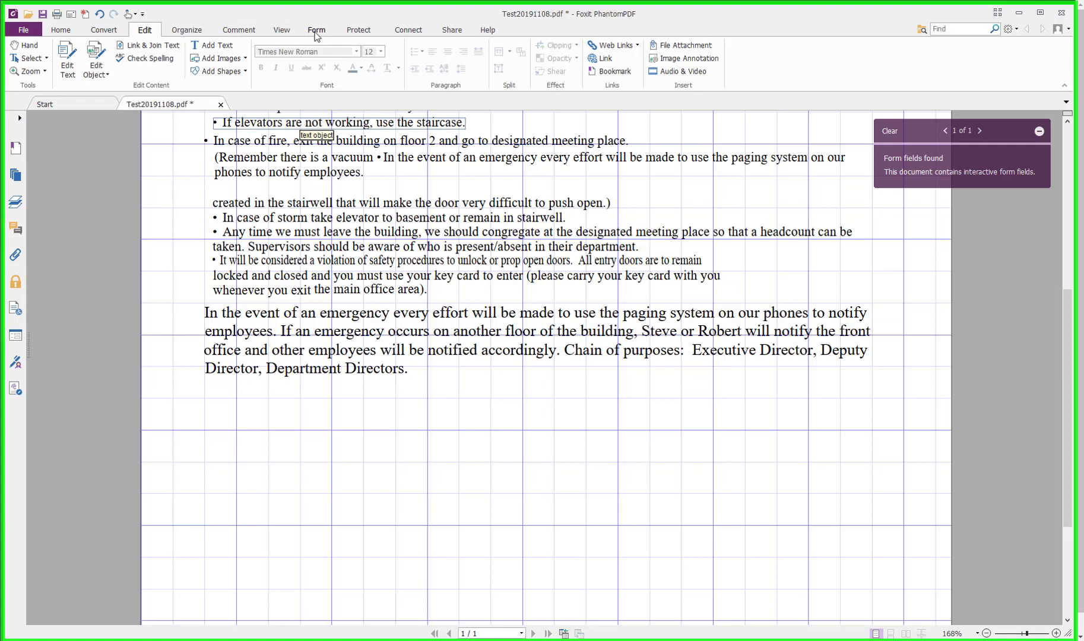
pyautogui.moveTo(1072, 440); pyautogui.dragTo(1072, 527)
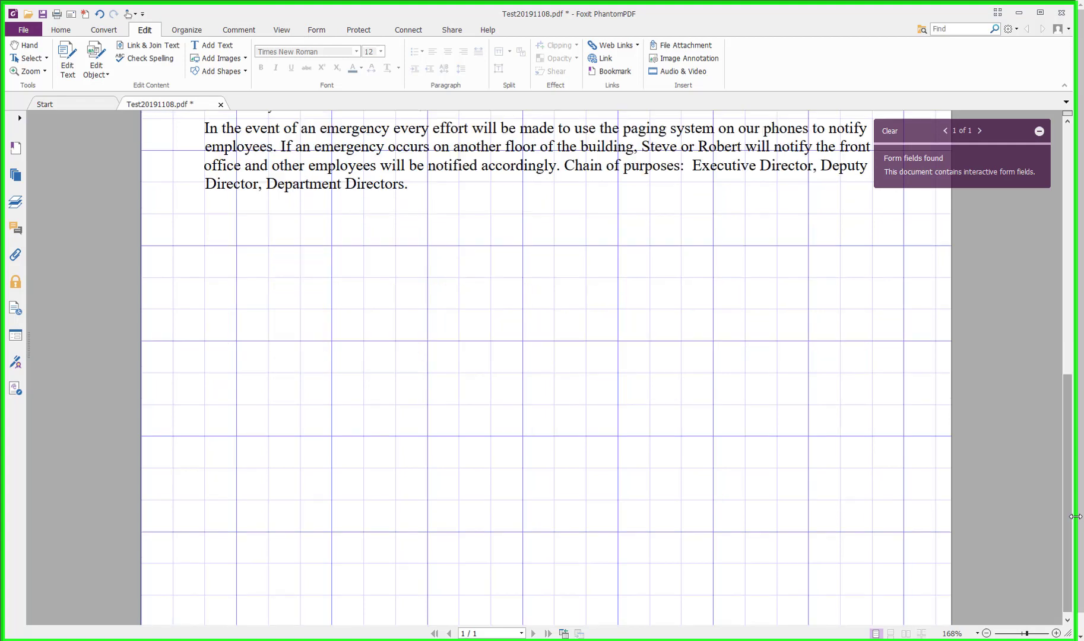
pyautogui.click(317, 31)
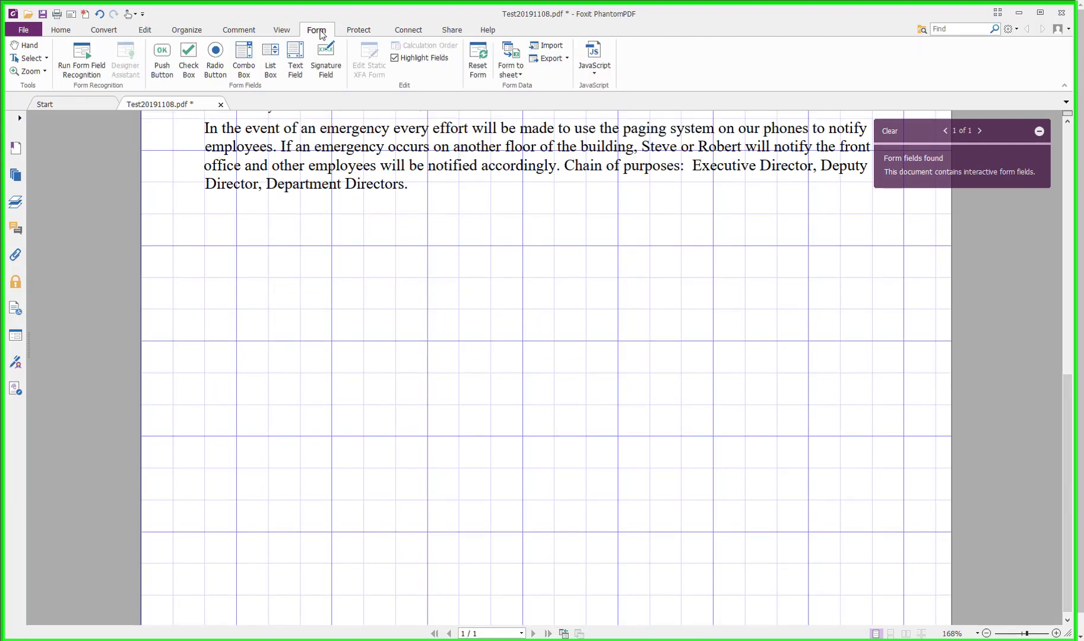
pyautogui.click(295, 70)
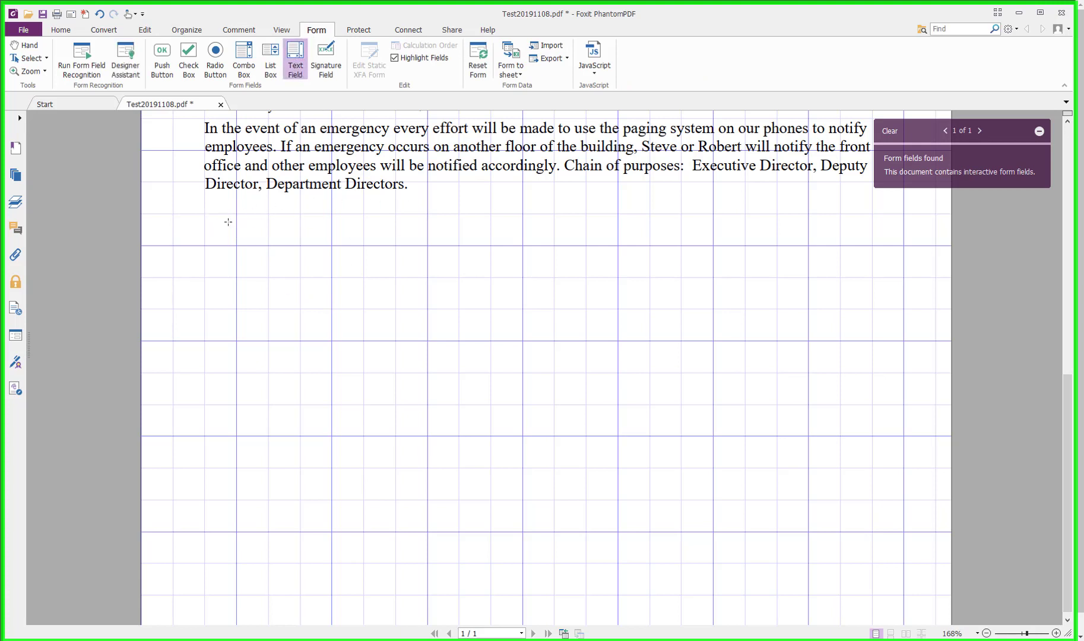
pyautogui.moveTo(205, 213); pyautogui.dragTo(903, 343)
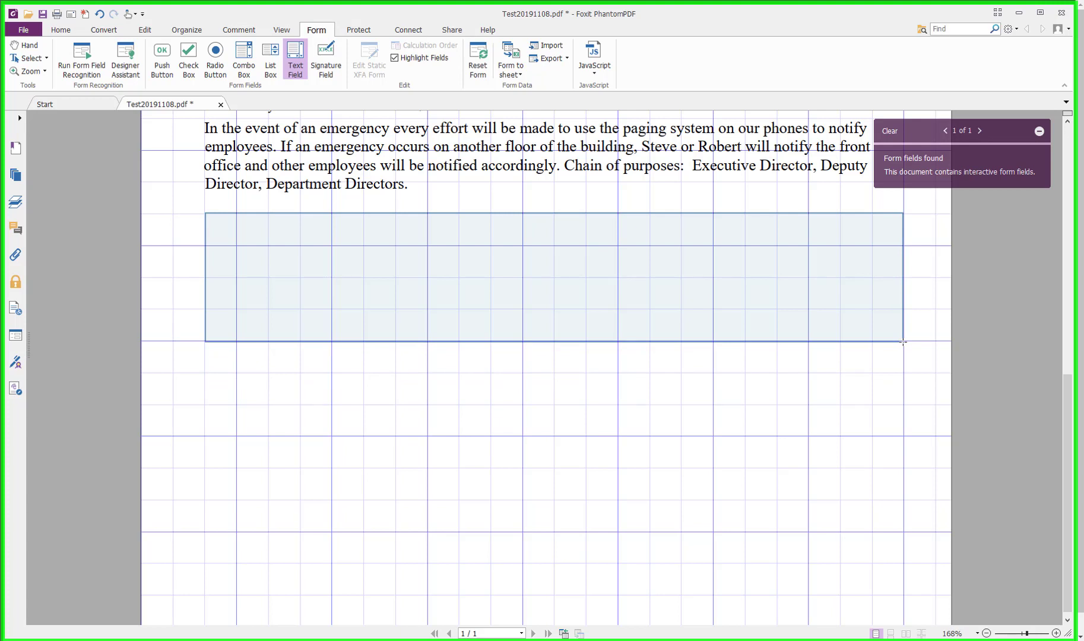
pyautogui.moveTo(903, 342); pyautogui.dragTo(902, 343)
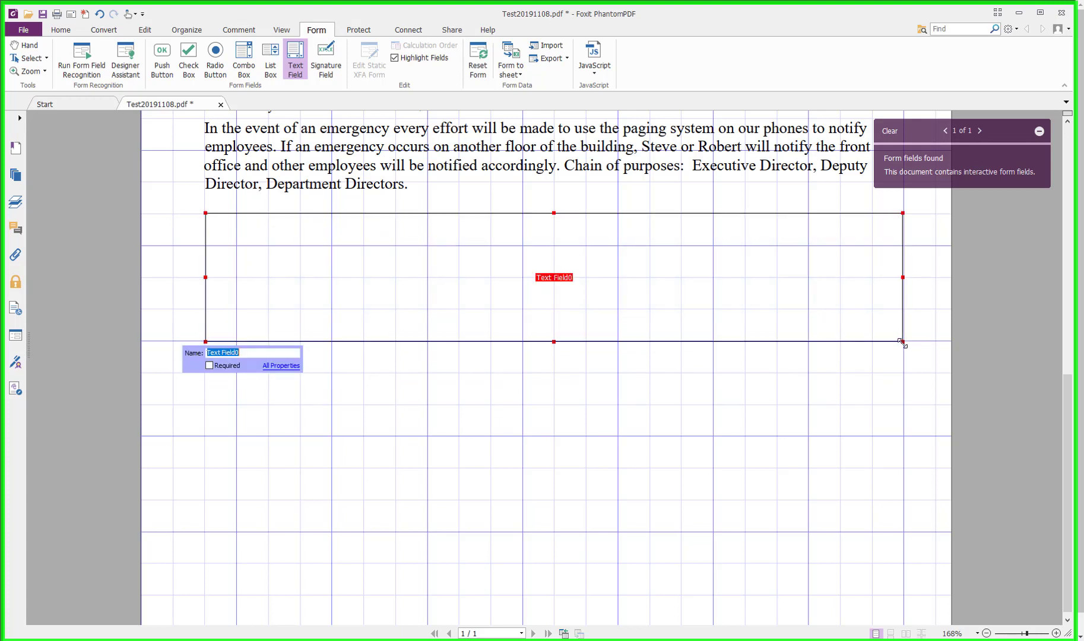
# Set the new text field's font to Times New Roman at size 12, and view its alignment and multi-line options
pyautogui.click(290, 367)
pyautogui.click(462, 266)
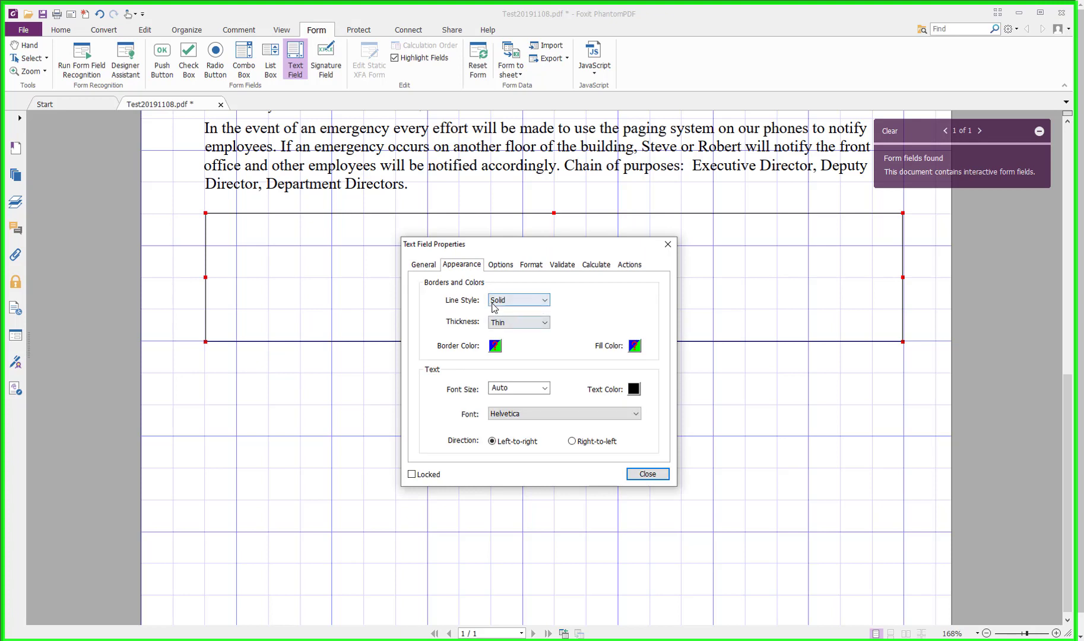
pyautogui.click(544, 389)
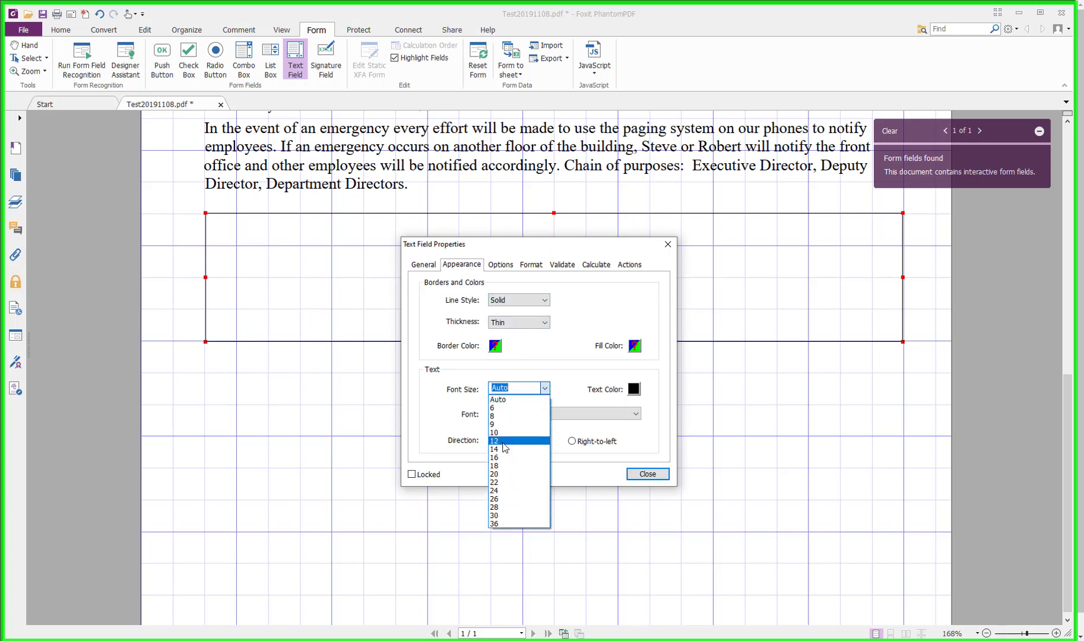
pyautogui.click(544, 441)
pyautogui.click(546, 416)
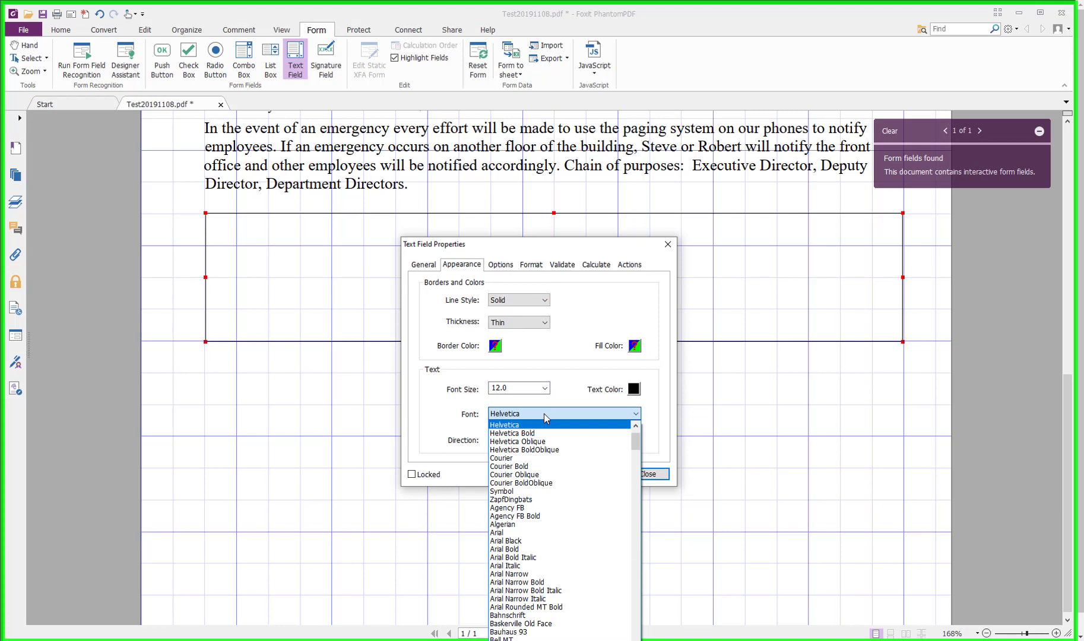
pyautogui.press('t')
pyautogui.scroll(-1, 556, 528)
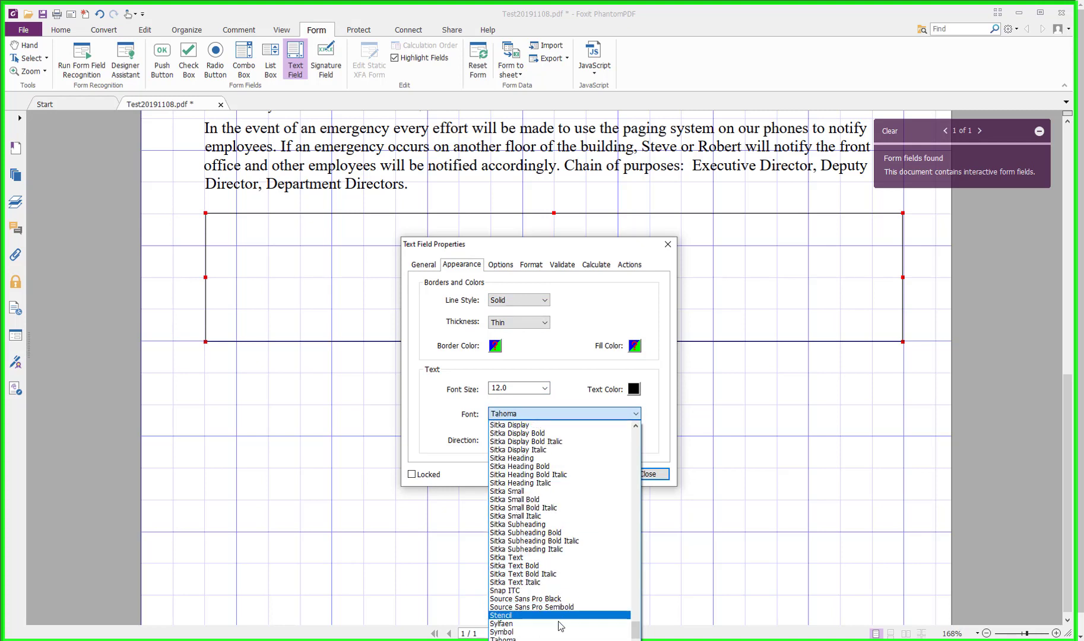
pyautogui.click(532, 640)
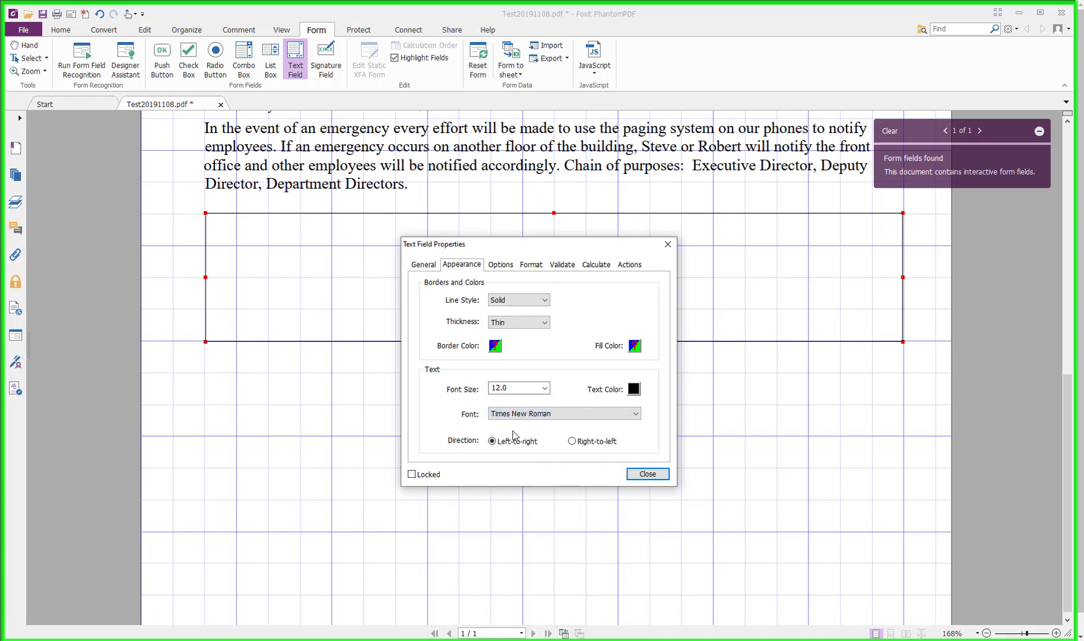
pyautogui.click(500, 265)
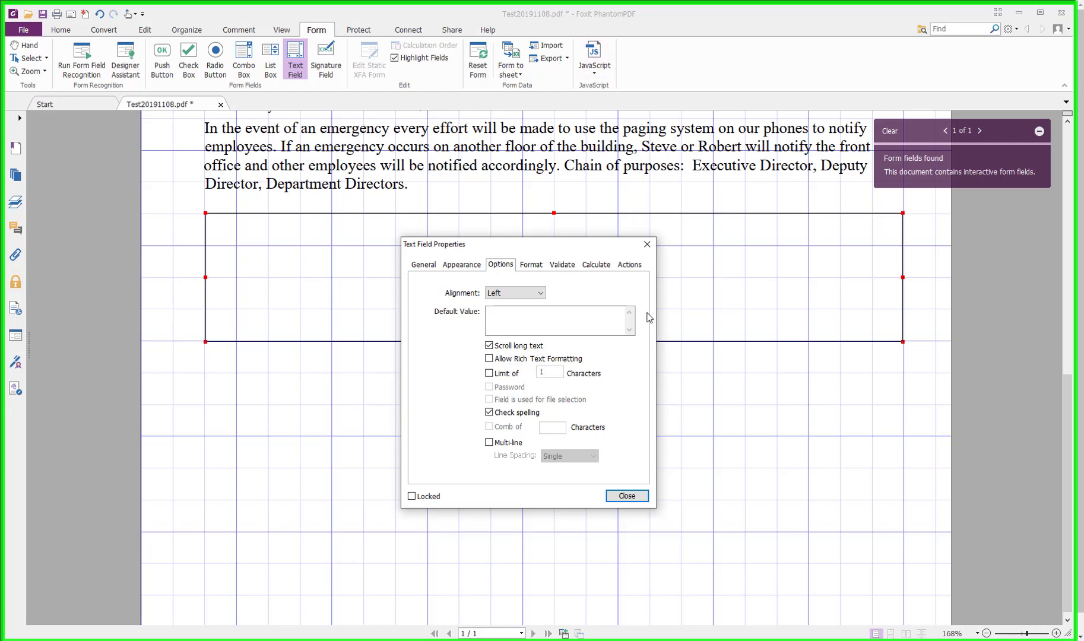
pyautogui.click(647, 244)
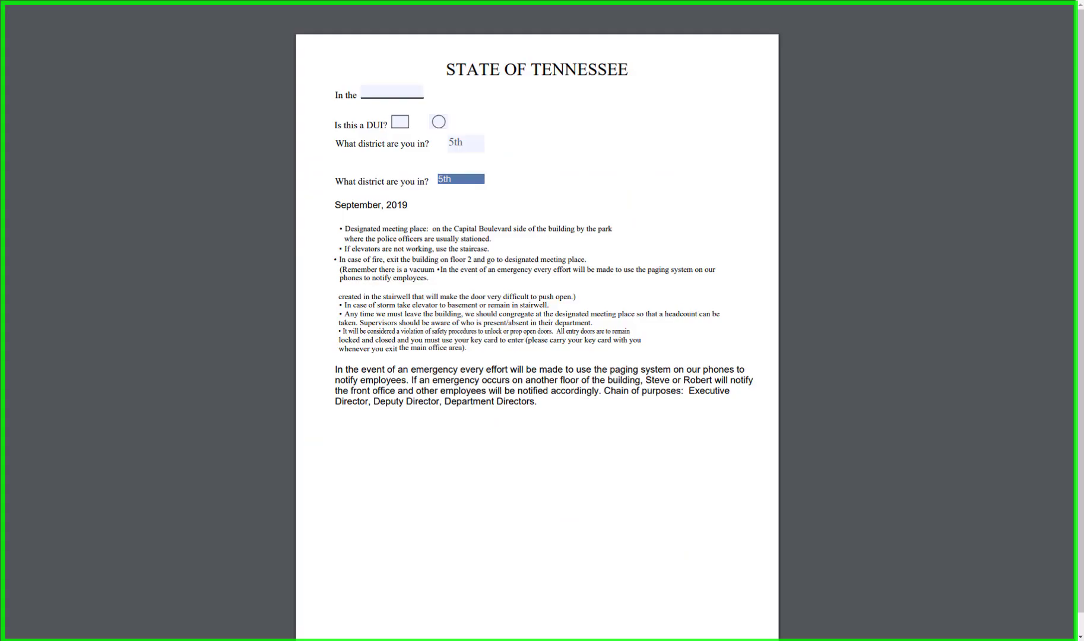
# Switch to Grand Jury Presentment Sheet Blank.pdf in the browser and fill the Short Narrative of Offense field with random sample text running onto a second line
pyautogui.hotkey('ctrl', 't')
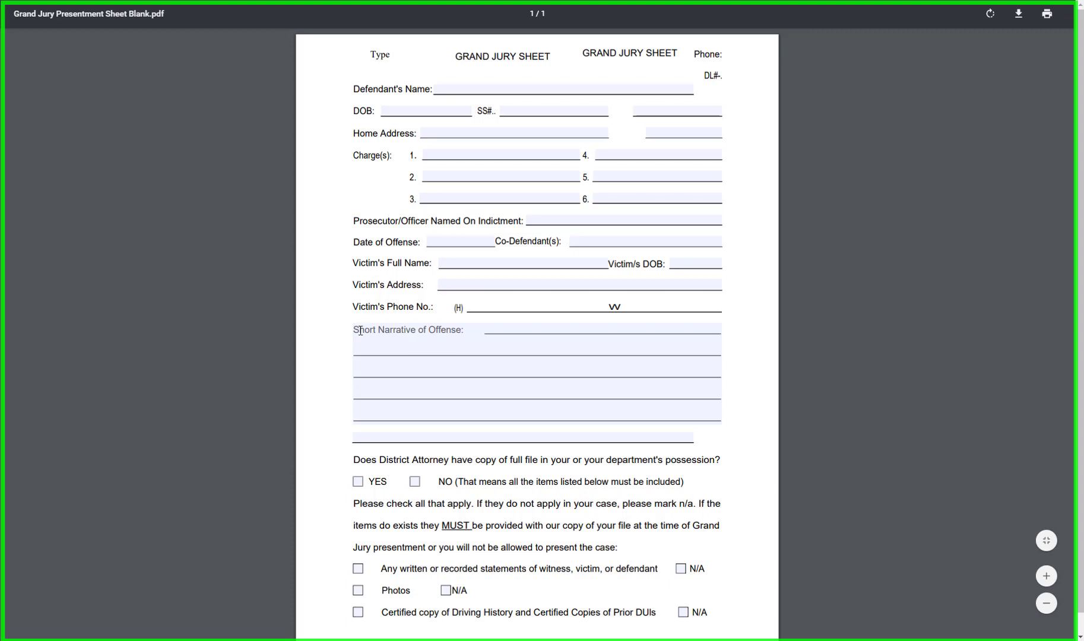
pyautogui.click(492, 326)
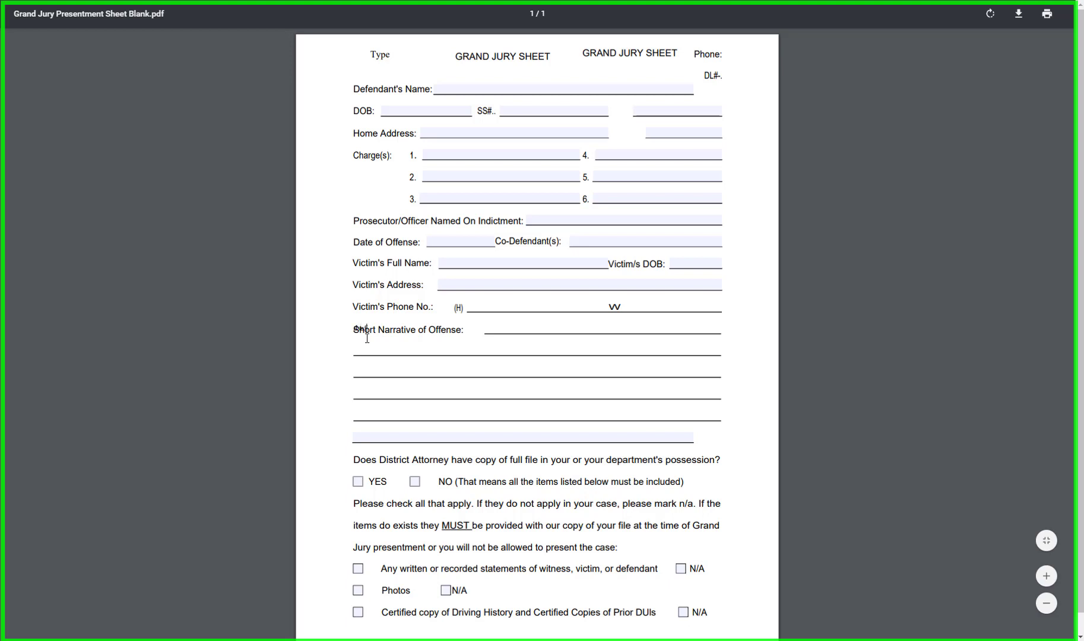
pyautogui.write("dfafaf 'lkakdaffaks kal;fkd 'sdfldk")
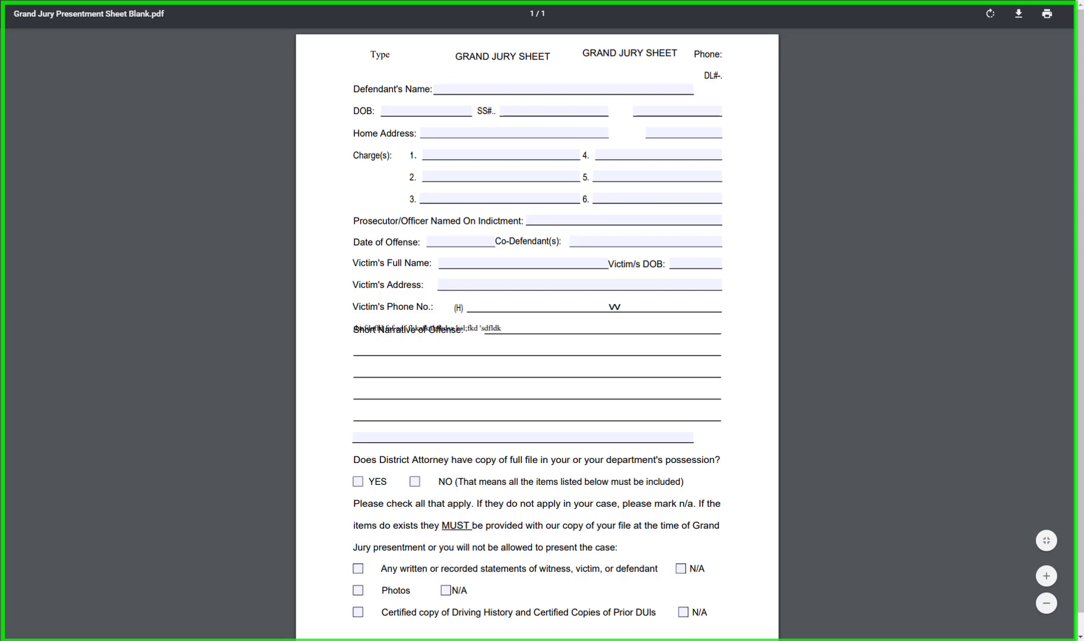
pyautogui.click(1046, 575)
pyautogui.click(1046, 576)
pyautogui.click(1046, 575)
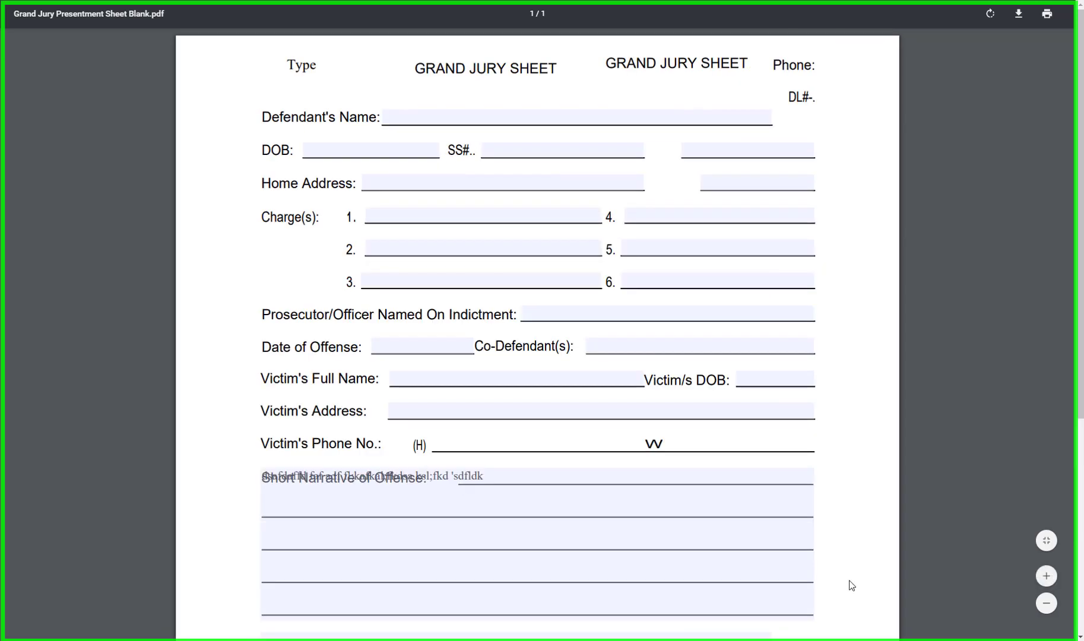
pyautogui.click(528, 476)
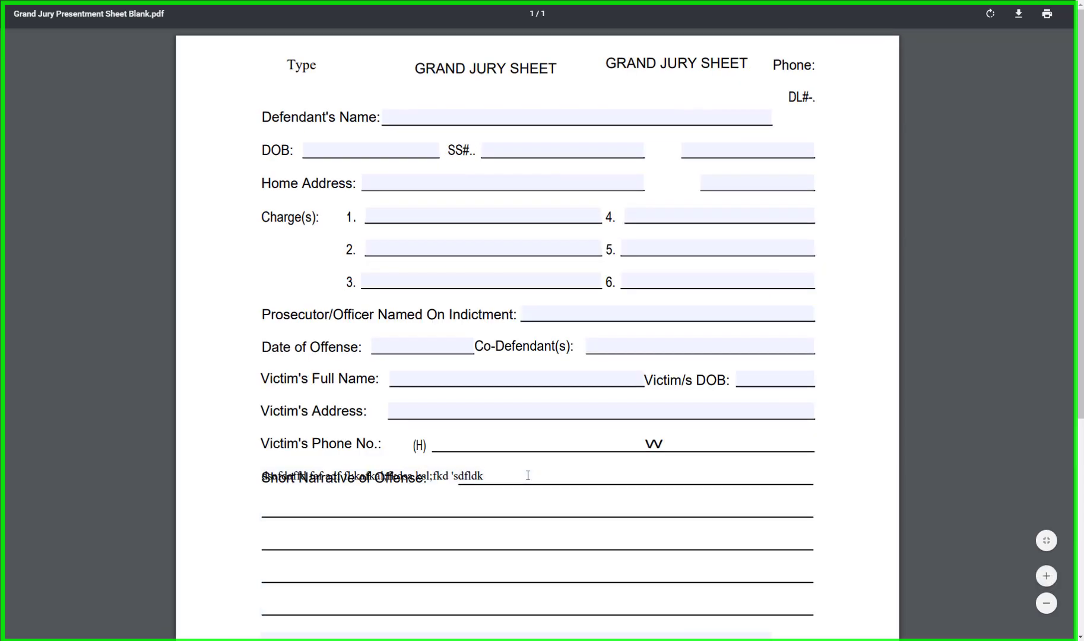
pyautogui.write('aklfjda;fksdjflaksj f;klajsdfklja;sklfj ')
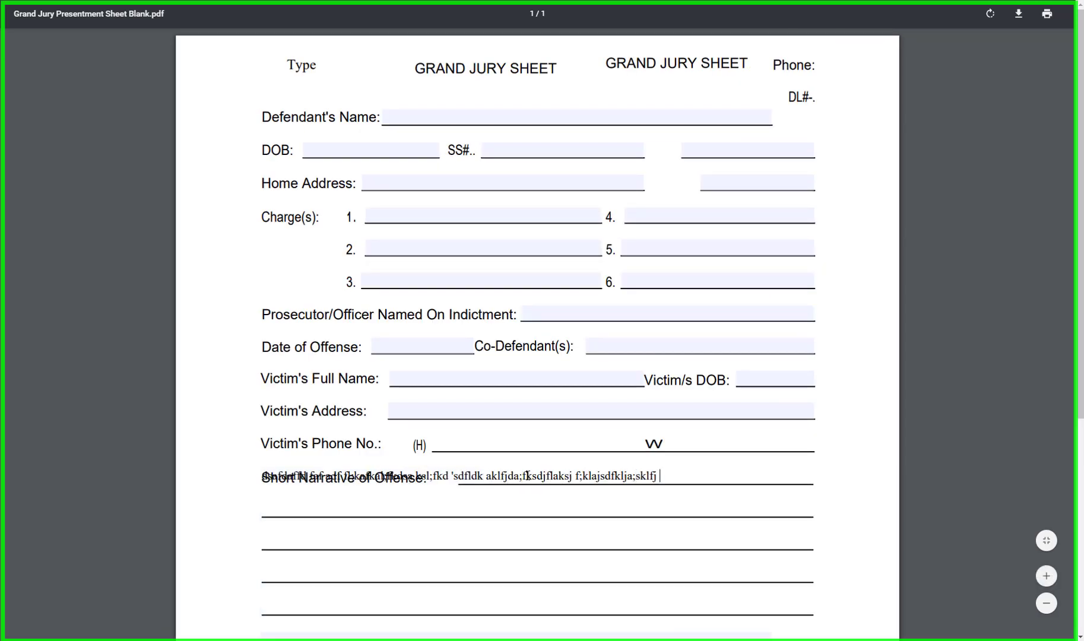
pyautogui.write('kl;asdjfklajkljl;kajflk asdjflk; sdjfsd klajf;kad')
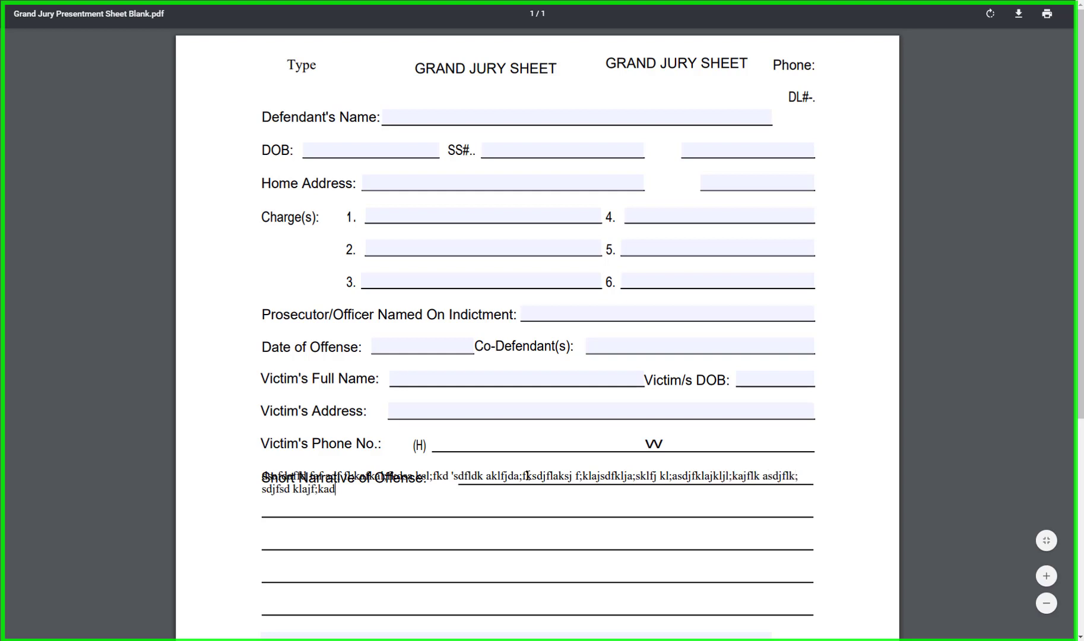
# Continue filling the Short Narrative of Offense field with random sample text until it runs onto a third line
pyautogui.write('jf dksajs l;fdjakl;sfjlk;asdjfklja skl;j faa;klfjdsklfjdl;ks')
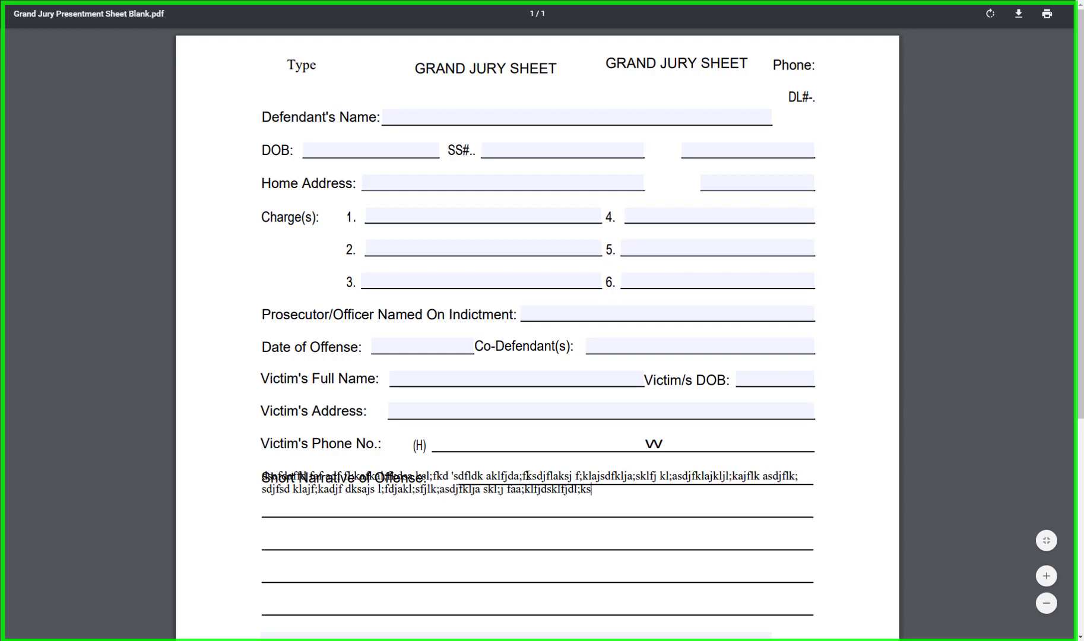
pyautogui.write('fj kl;asd fjkl;ajfdl;kjfsdja fklasdjf ;klsjdf;')
pyautogui.write('klajdfkljfl;sdkjdf ;kjsdf; jasklfj sklajfsdjaf;ksdjaf')
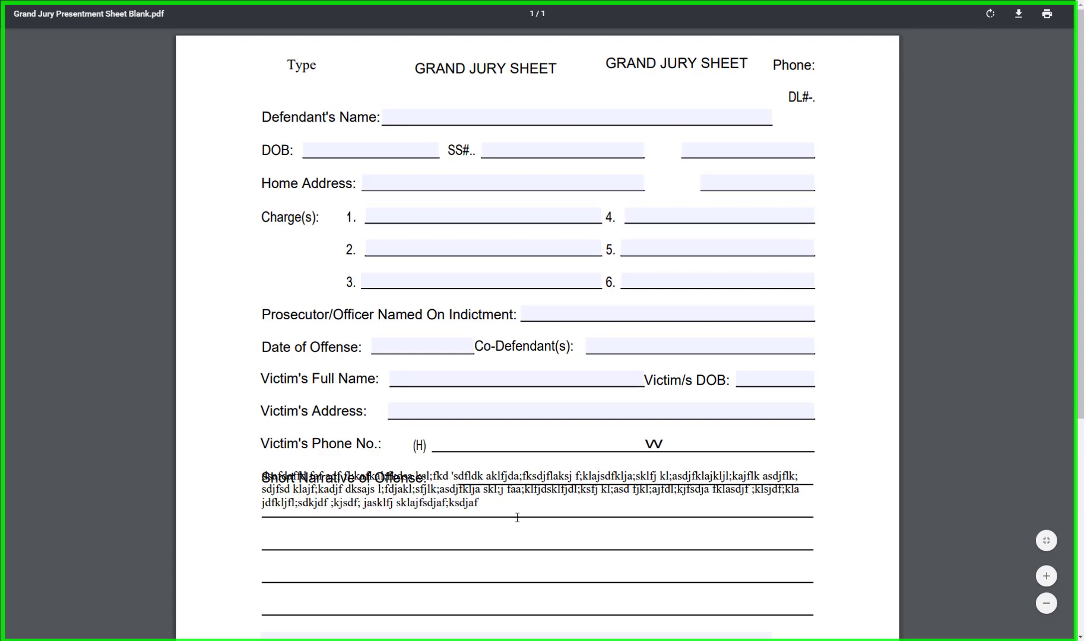
# Fill the single-line field directly below the narrative box with random sample text well beyond the field's width
pyautogui.scroll(-5, 467, 532)
pyautogui.click(481, 343)
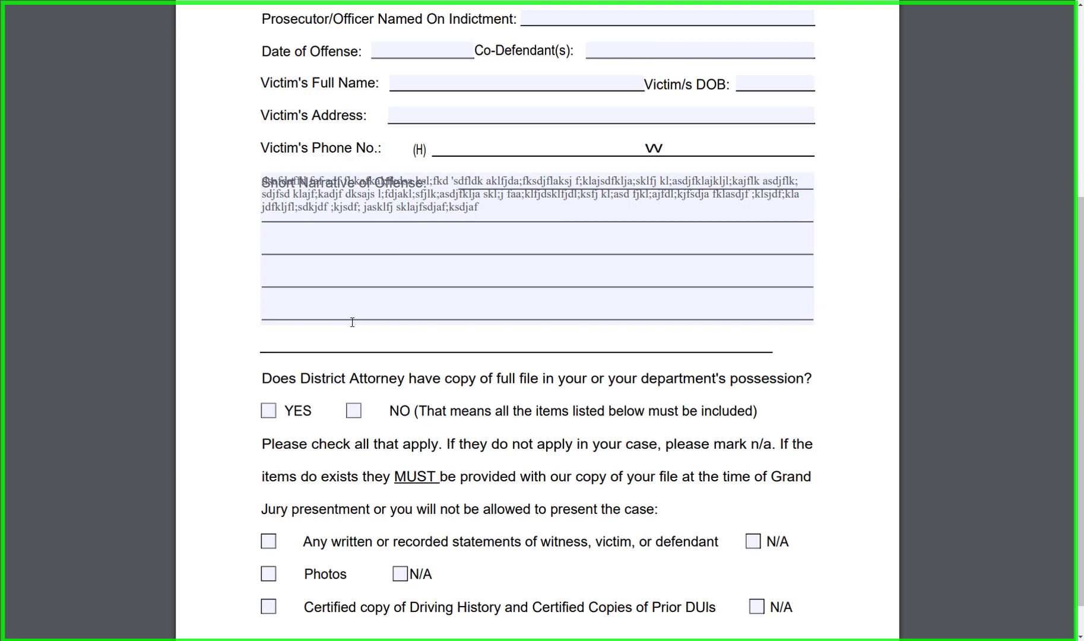
pyautogui.write('dasklfjd lk;dfj;a')
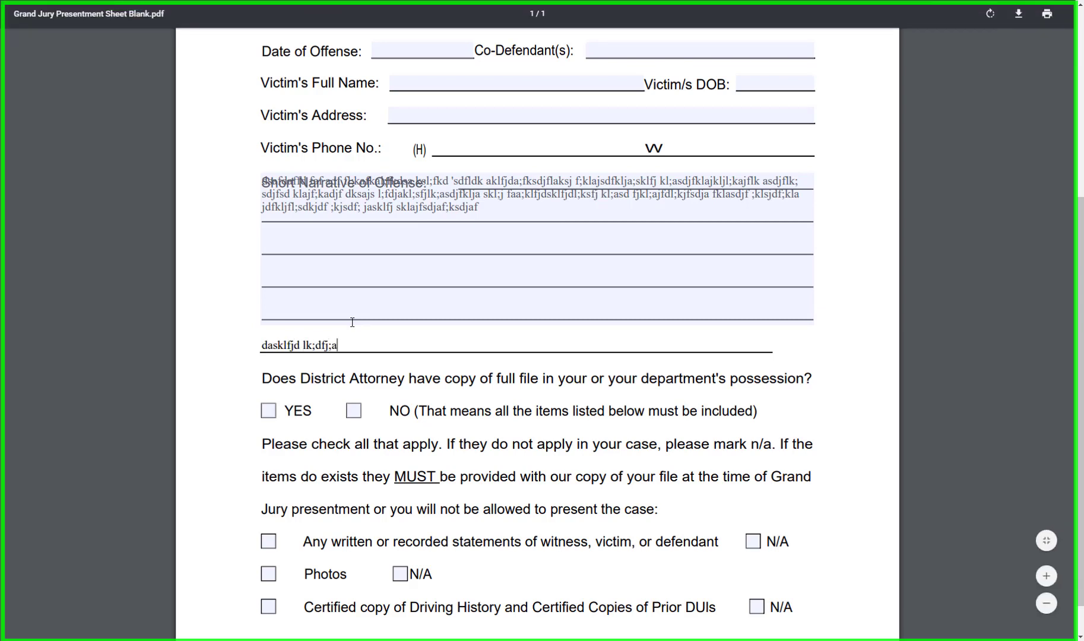
pyautogui.write('kls jfweioj owierfj ;lskjflsdka jdf;kljdf kljfl;kd jafdaslfj')
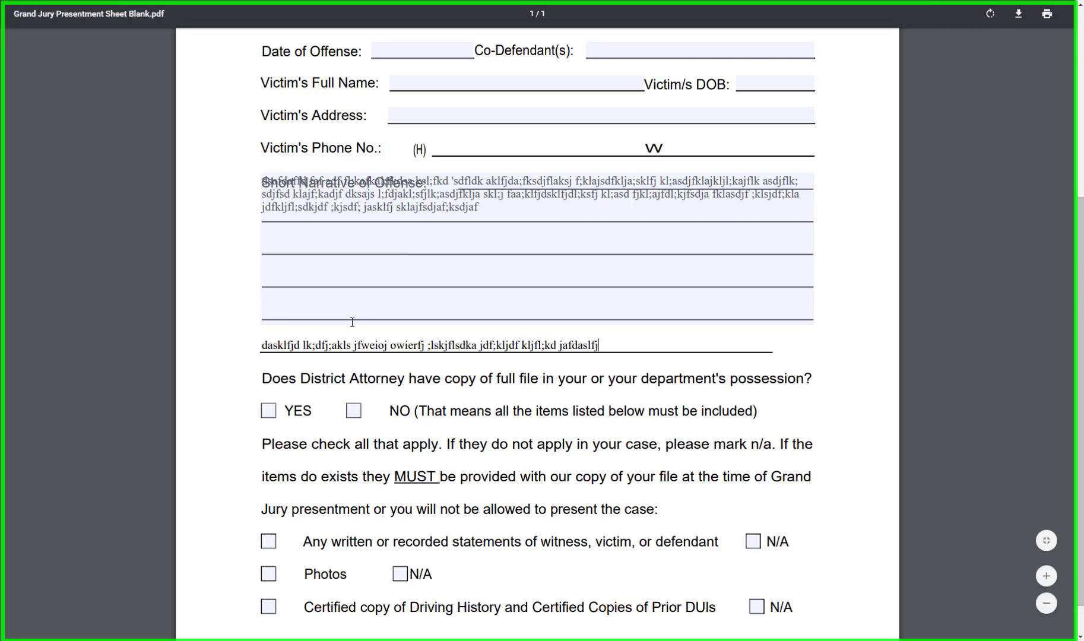
pyautogui.write('slkfjas;fjdkl;fj;jfd;klsjaf;k')
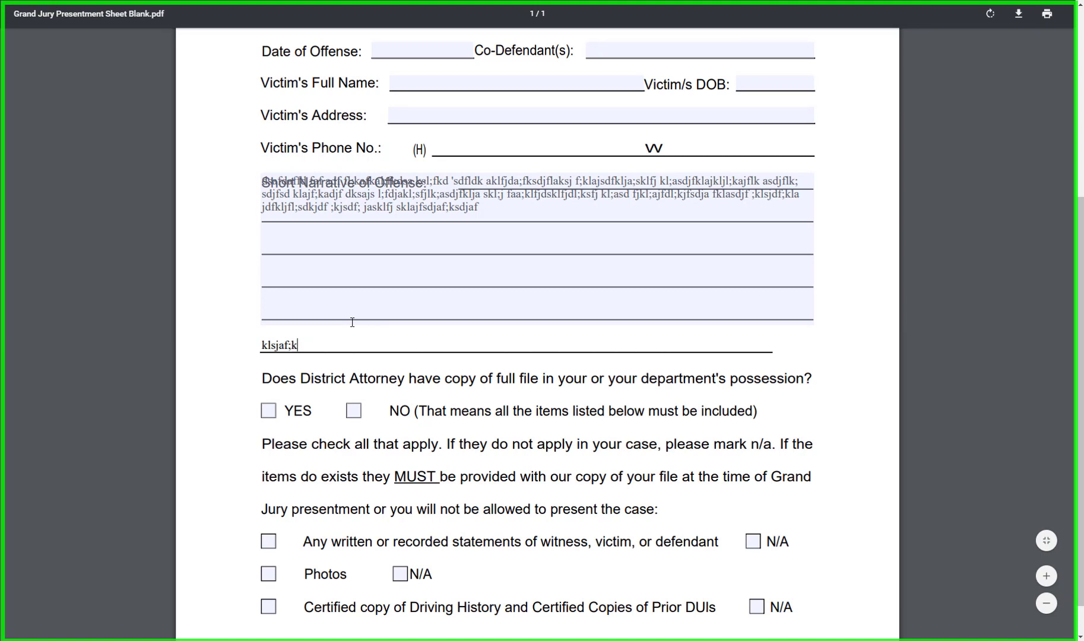
pyautogui.write('sjdf;kajd;fjas;dfjkdaskl;dfjsl;kjl;kfjal;dfjkl;adsjfds')
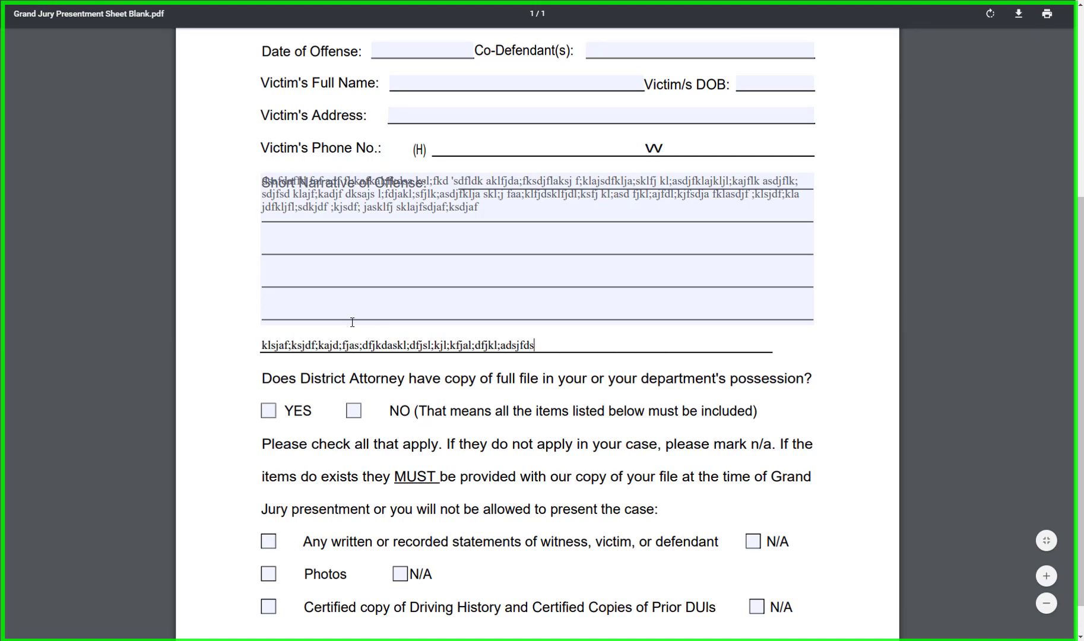
pyautogui.write('jfl;sjf;jklsjfkl;jajlfkdjakljafdkls')
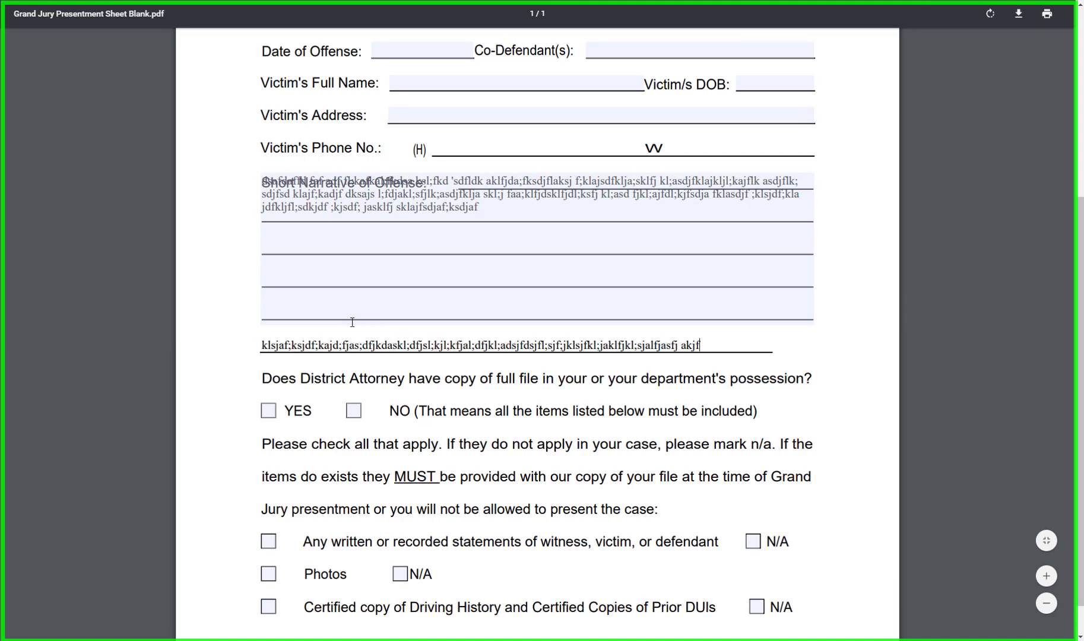
pyautogui.write('j fsklajdf l;ajfk aj;fkldj')
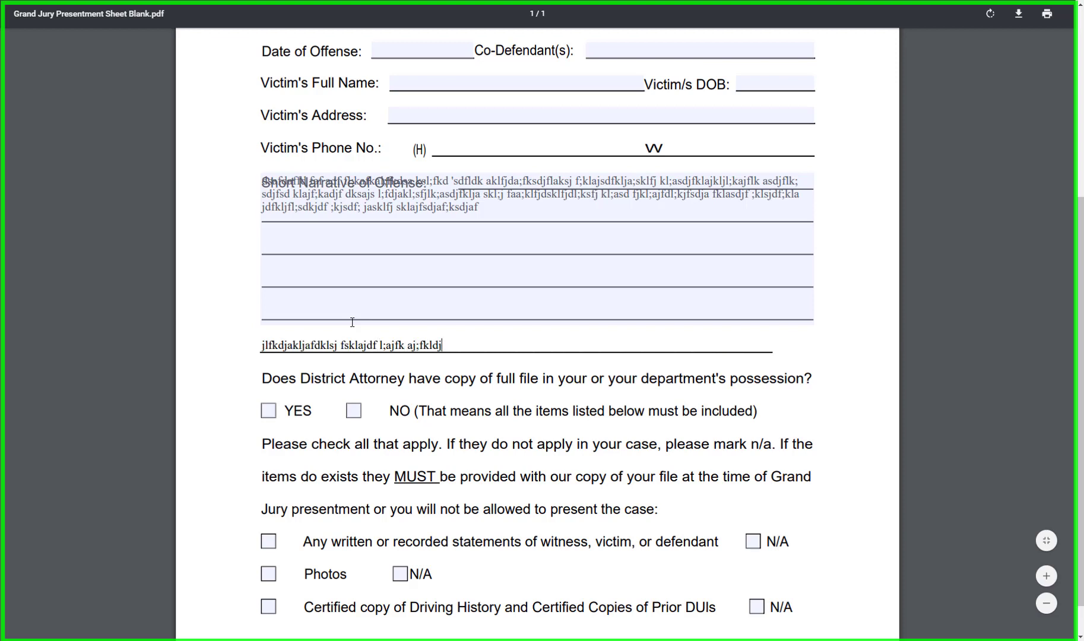
pyautogui.write('sd;klafj;aklsjf;sjf ;adj fkl;jakl;s fj;klj fkl;ad j;klsfdaf a')
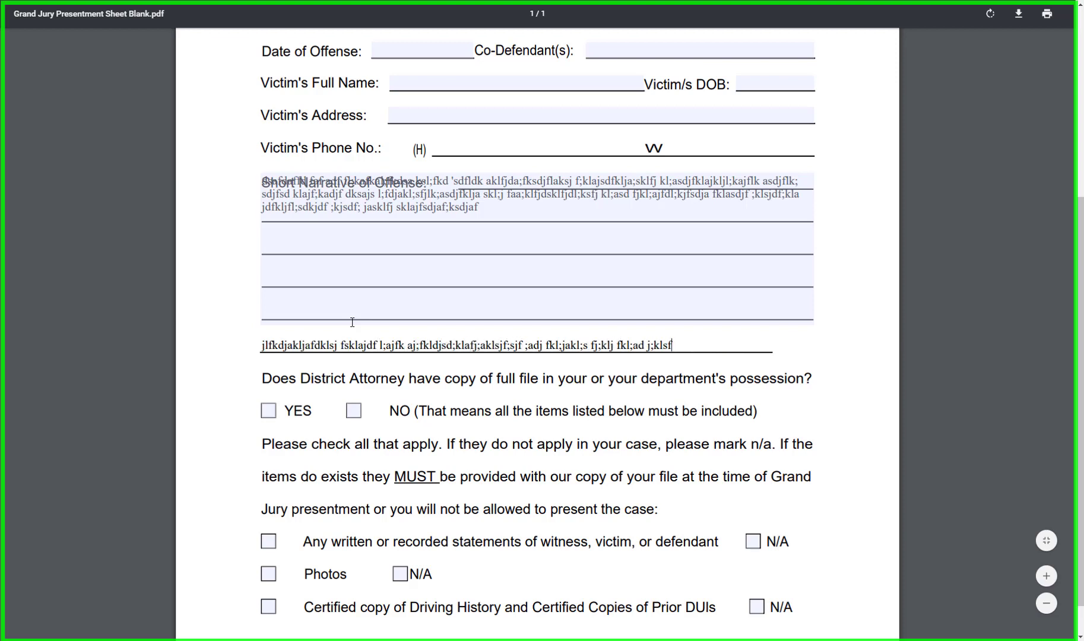
pyautogui.write('faadfadsfdafdfdafdfdad')
pyautogui.click(232, 338)
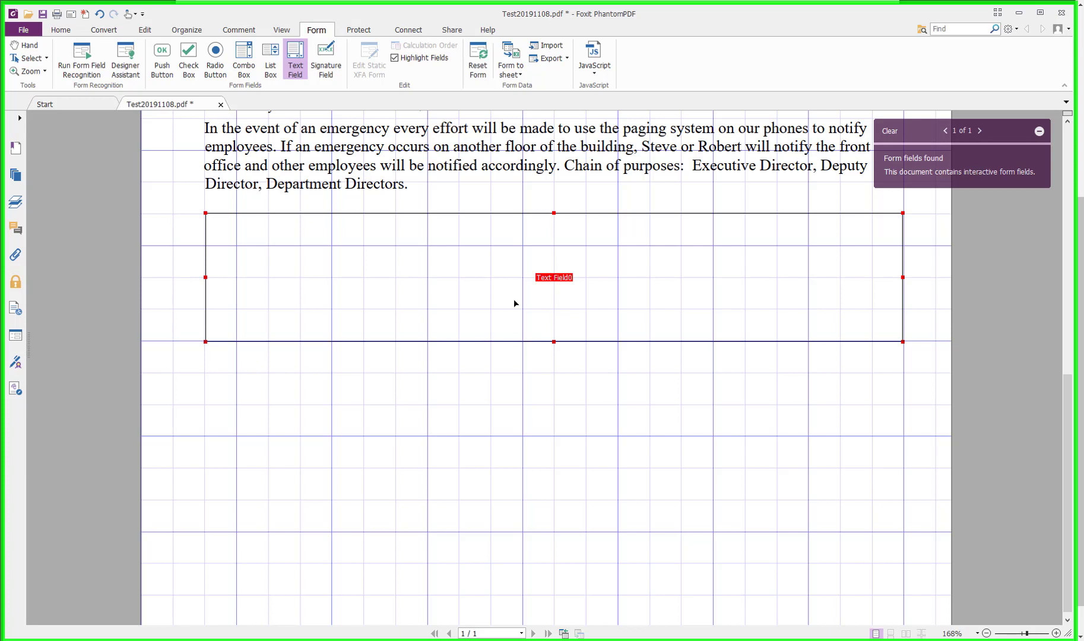
# Switch to Foxit PhantomPDF, enable multi-line with single line spacing for the large text field, and save Test20191108.pdf
pyautogui.rightClick(513, 300)
pyautogui.click(522, 307)
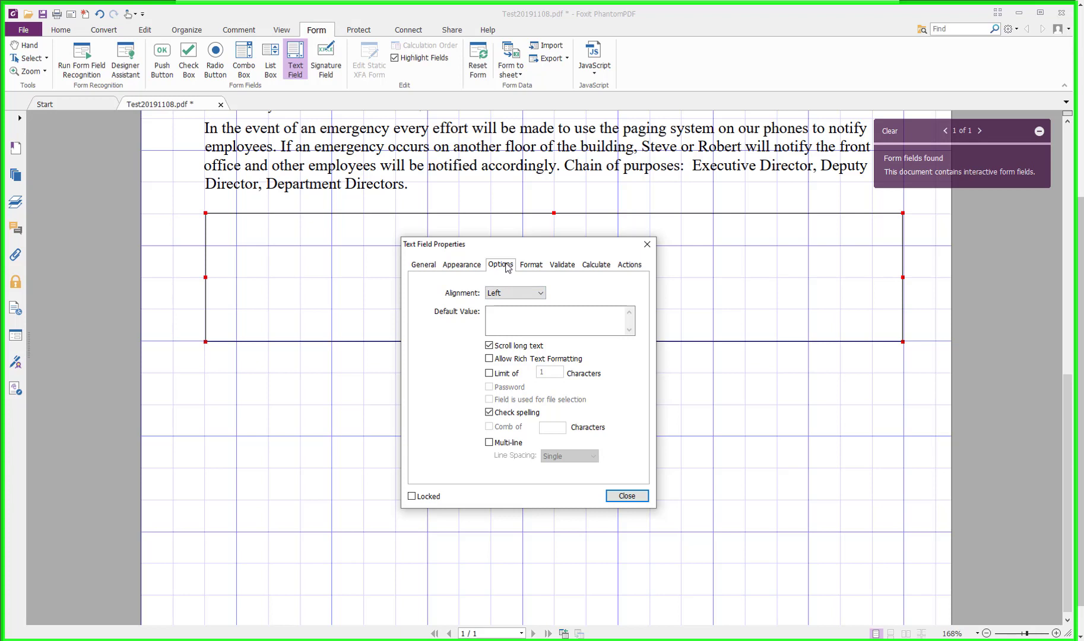
pyautogui.click(489, 443)
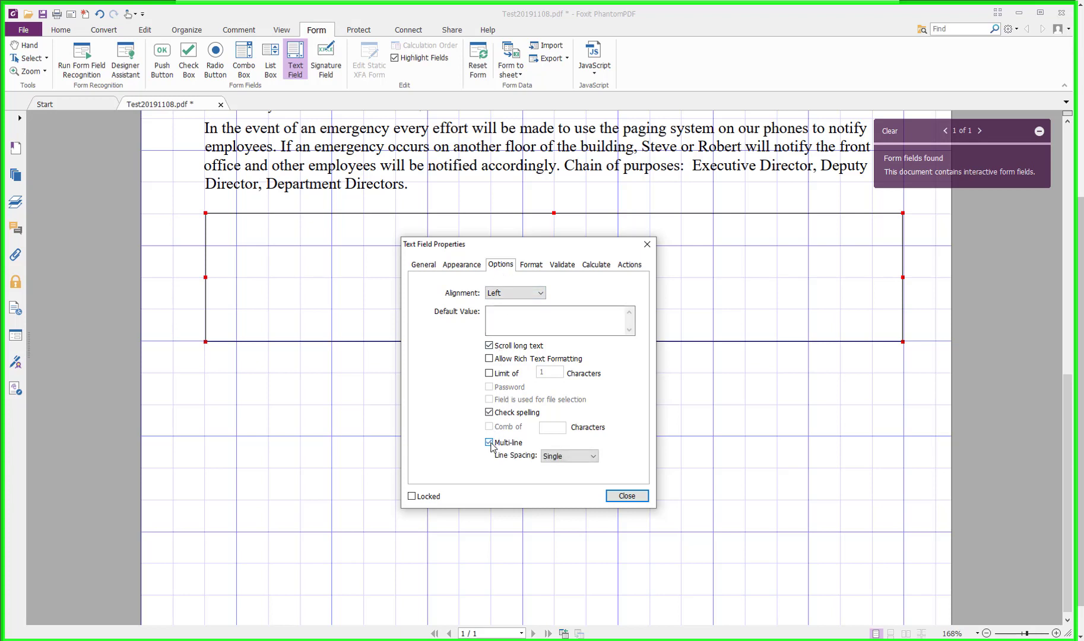
pyautogui.click(594, 457)
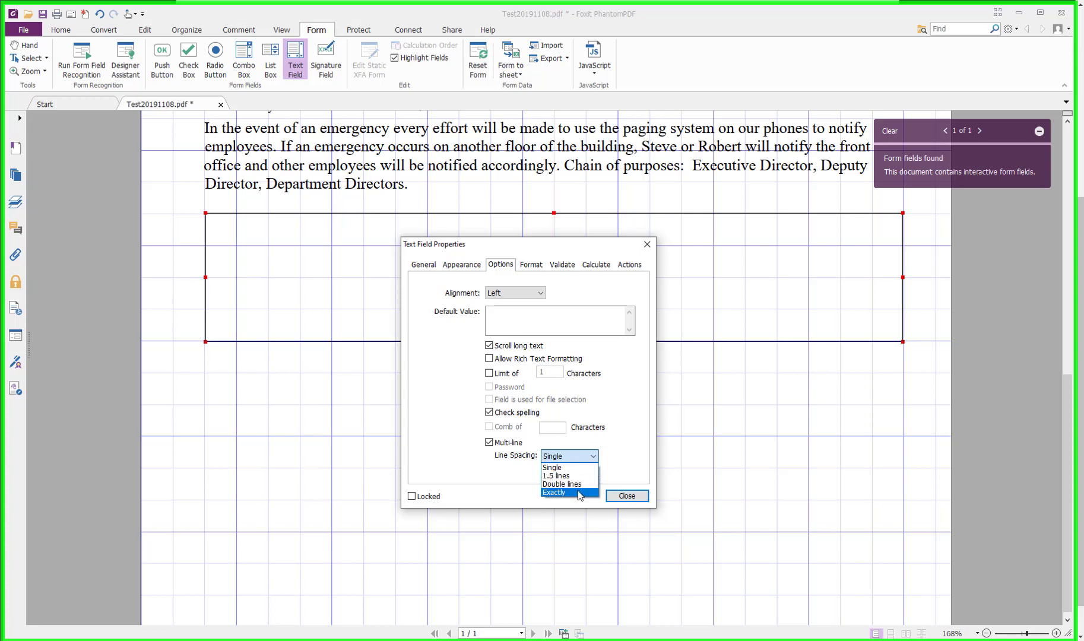
pyautogui.click(622, 462)
pyautogui.click(627, 495)
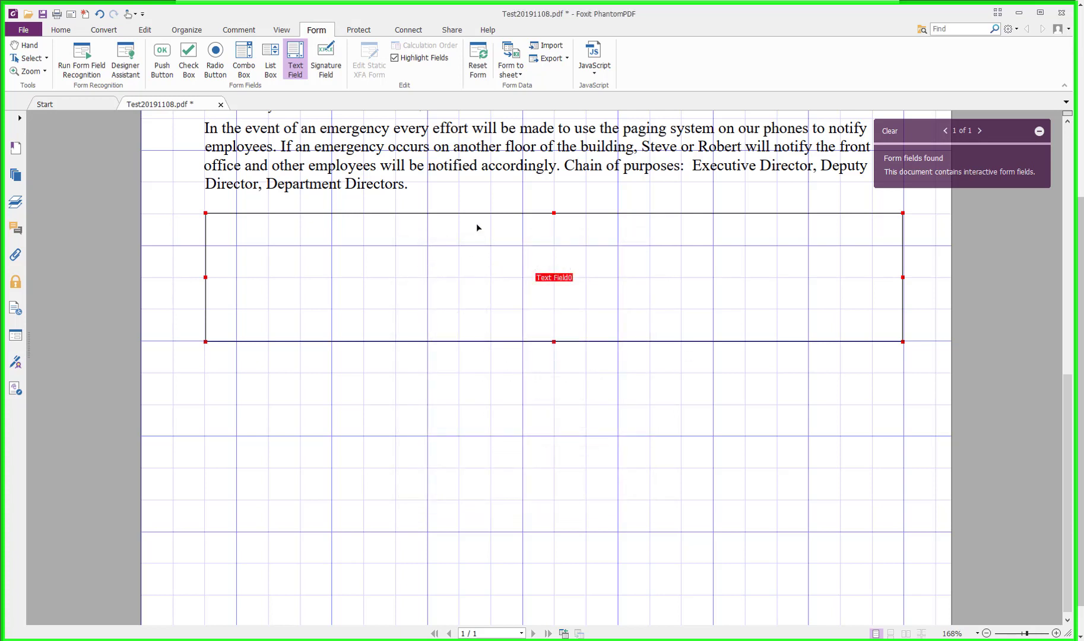
pyautogui.click(48, 17)
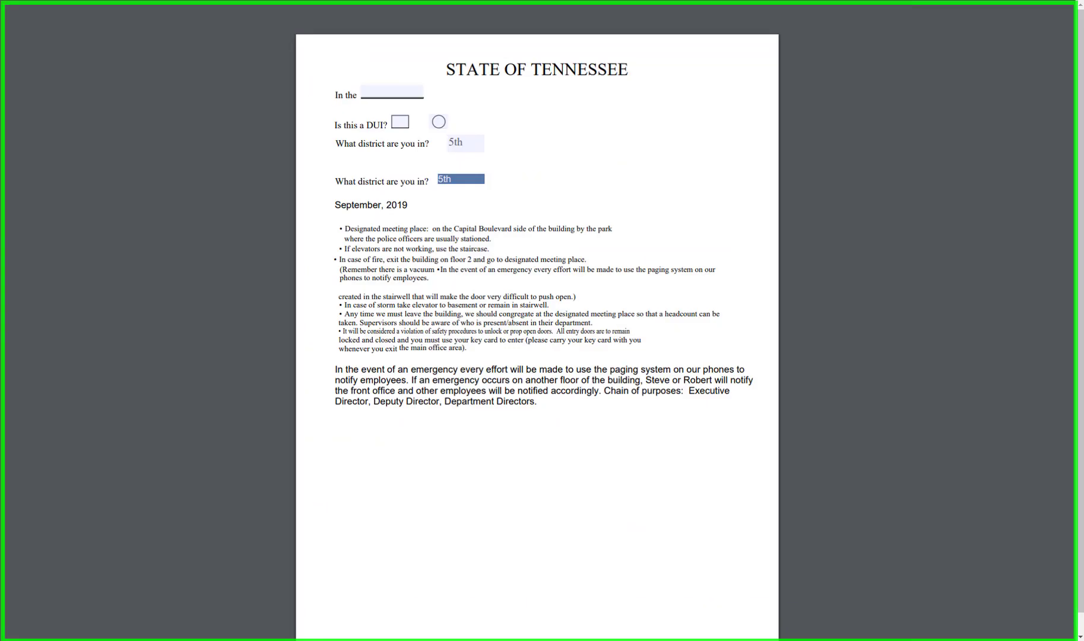
# Reload the State of Tennessee PDF in the browser and fill the new large text field with random sample text running onto a third line
pyautogui.press('F5')
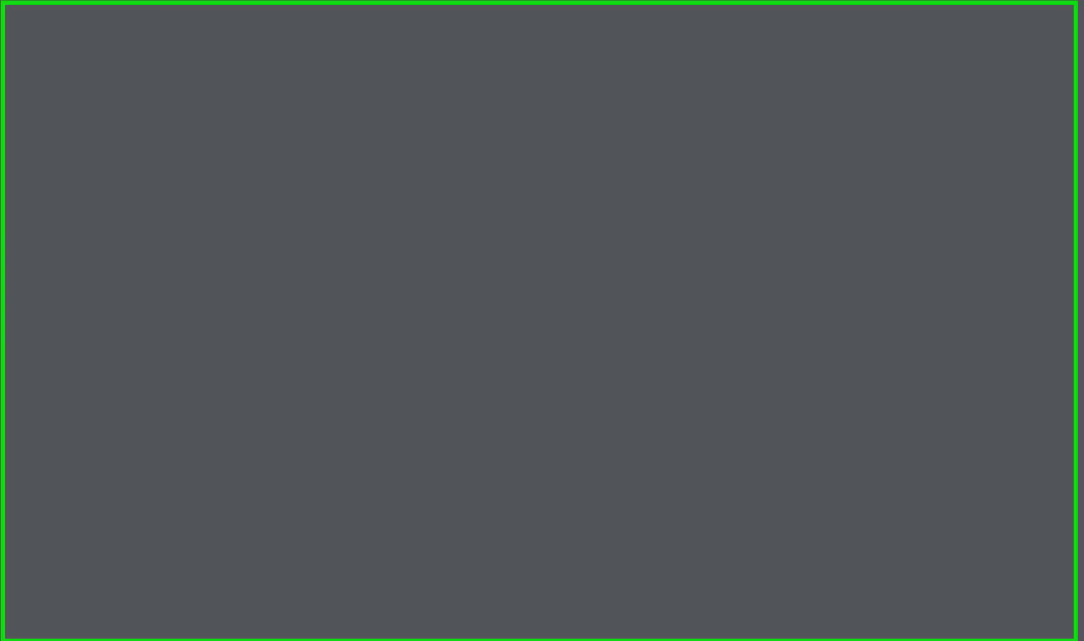
pyautogui.scroll(-1, 485, 420)
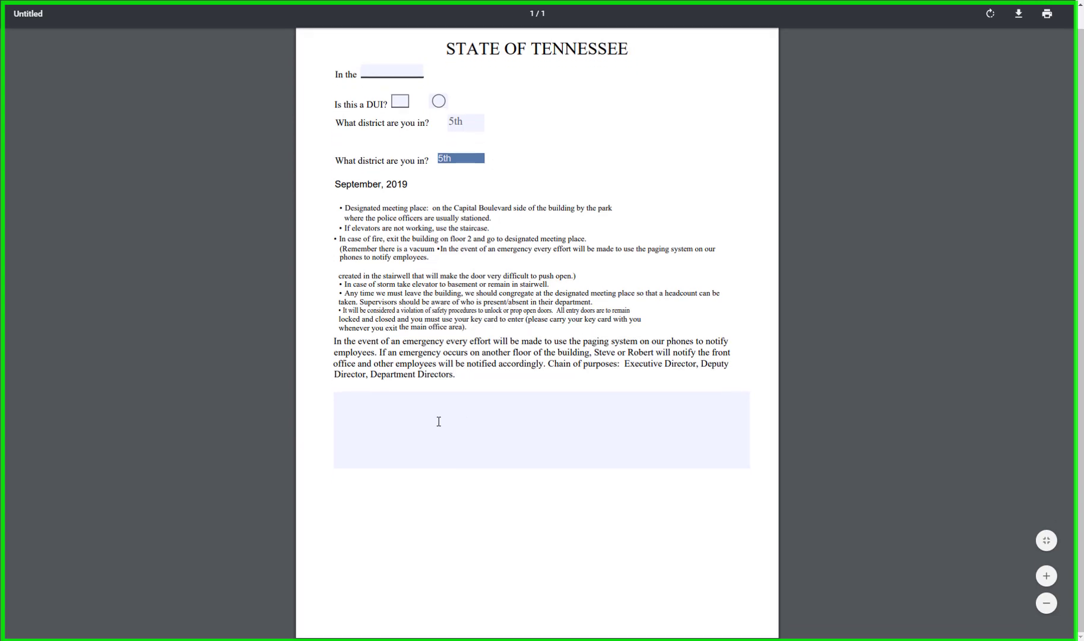
pyautogui.click(1049, 578)
pyautogui.click(1048, 579)
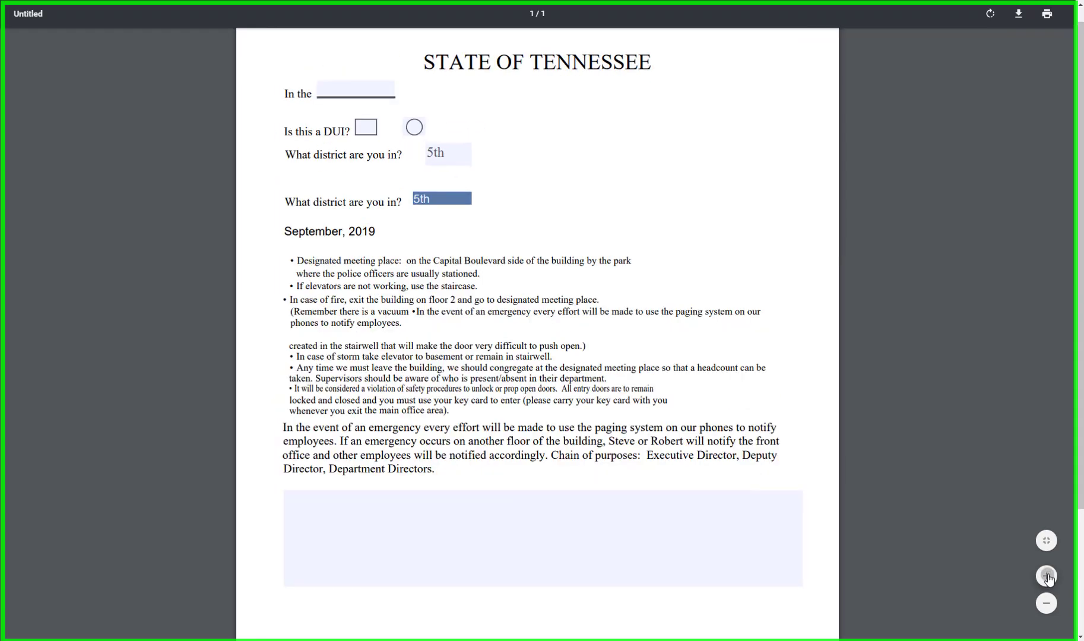
pyautogui.click(1049, 578)
pyautogui.scroll(-5, 529, 309)
pyautogui.click(484, 307)
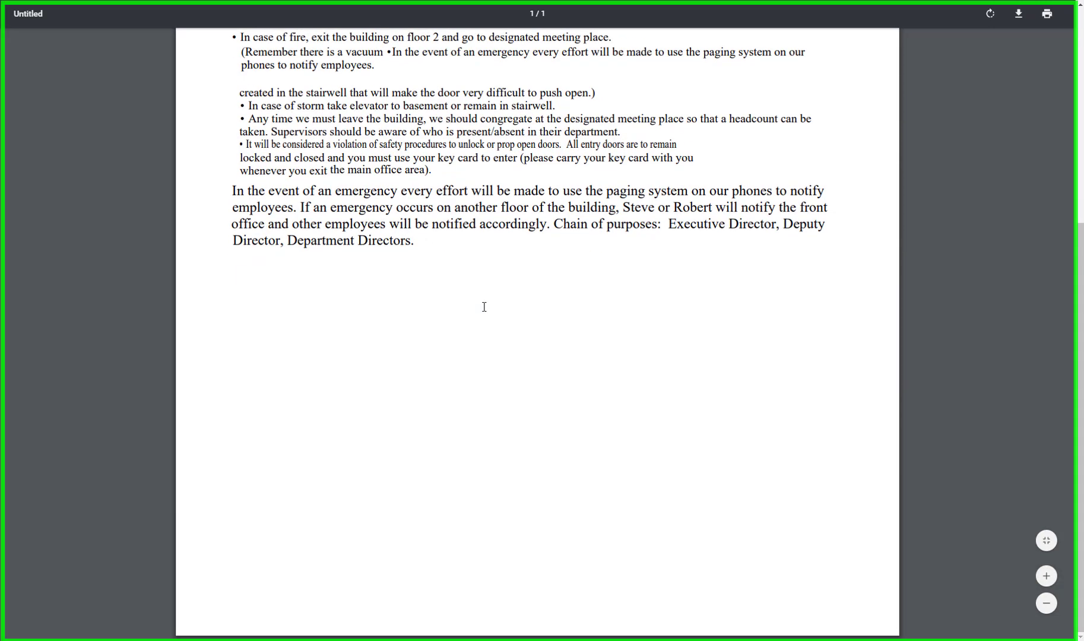
pyautogui.write('fjalk;dj sk;adjf ;skajoiweqfjoiwejio;jas')
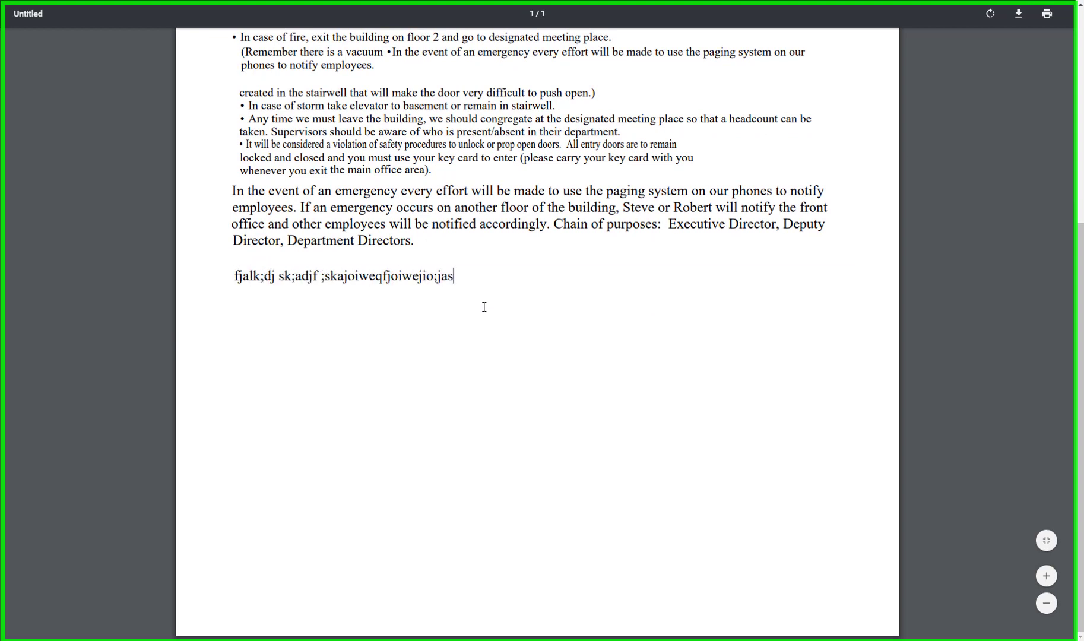
pyautogui.write('l;fksdjkldsjflkdjfl;kjdsl;kfsdjfjsdl;fjlakjfjs')
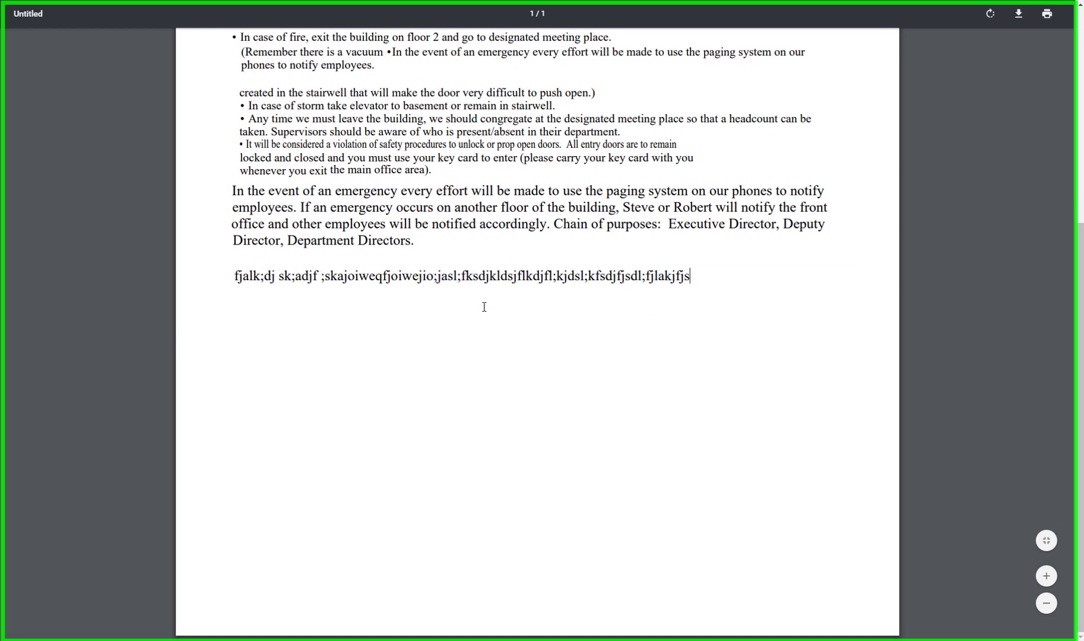
pyautogui.write('klasd fjkl;dfj;fjsdlkjdaskljf;aj;fkljdskj')
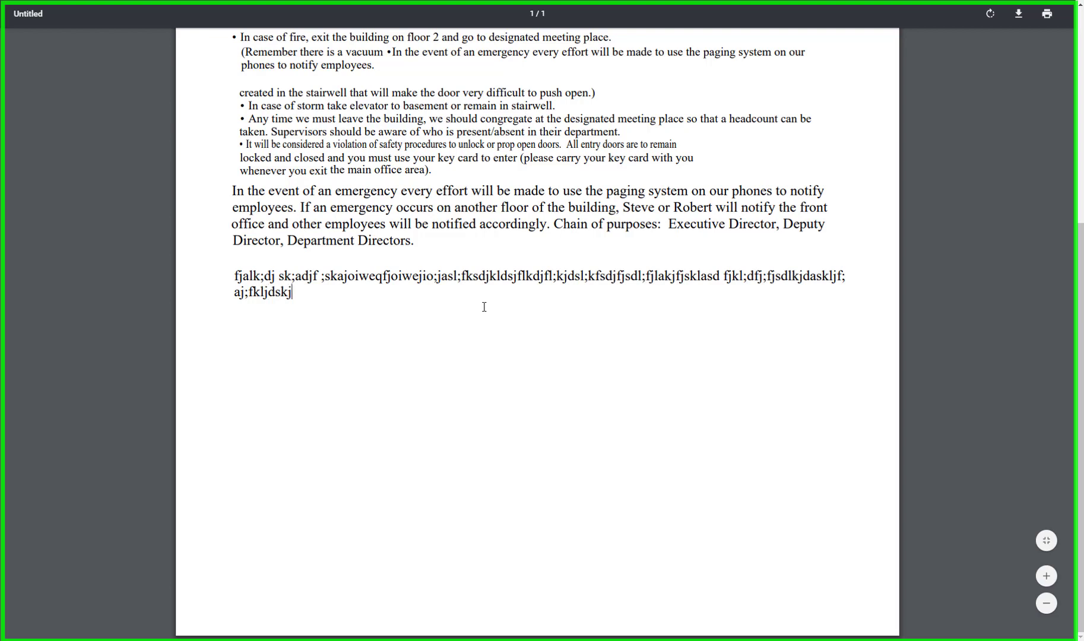
pyautogui.write('sjfkl;jadl;kfjal;j fadkl;fjasdkl;fdjkl;jkl;jfkld;jadl;kjdlk')
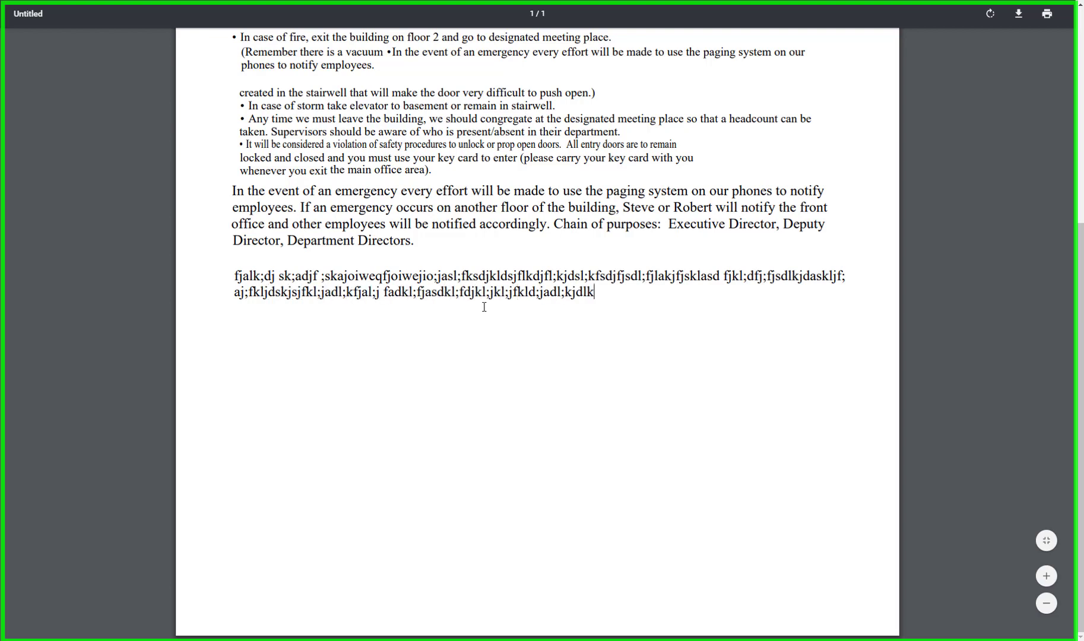
pyautogui.write('sfjdl;jsd af;lasd jfkl;ajsfjadsl;kfj;lsfj;dkaljf')
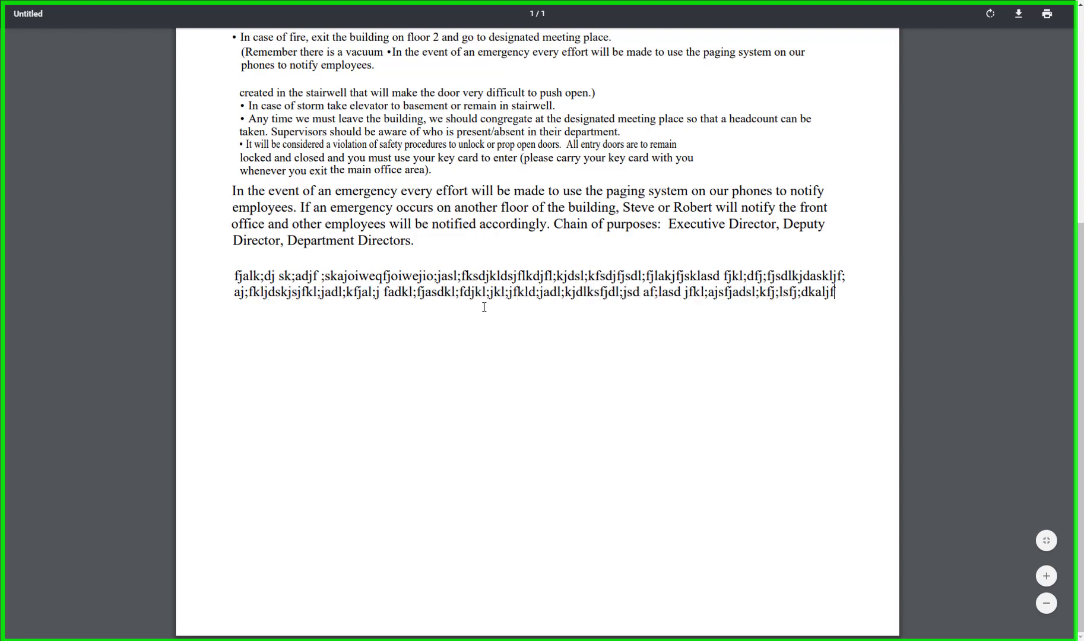
pyautogui.write('l;kja;klfdjas;fjkl;afj')
# Copy all the text in the large field and paste it repeatedly until it overflows the box, checking the display outside and inside the field
pyautogui.hotkey('ctrl', 'a')
pyautogui.hotkey('ctrl', 'c')
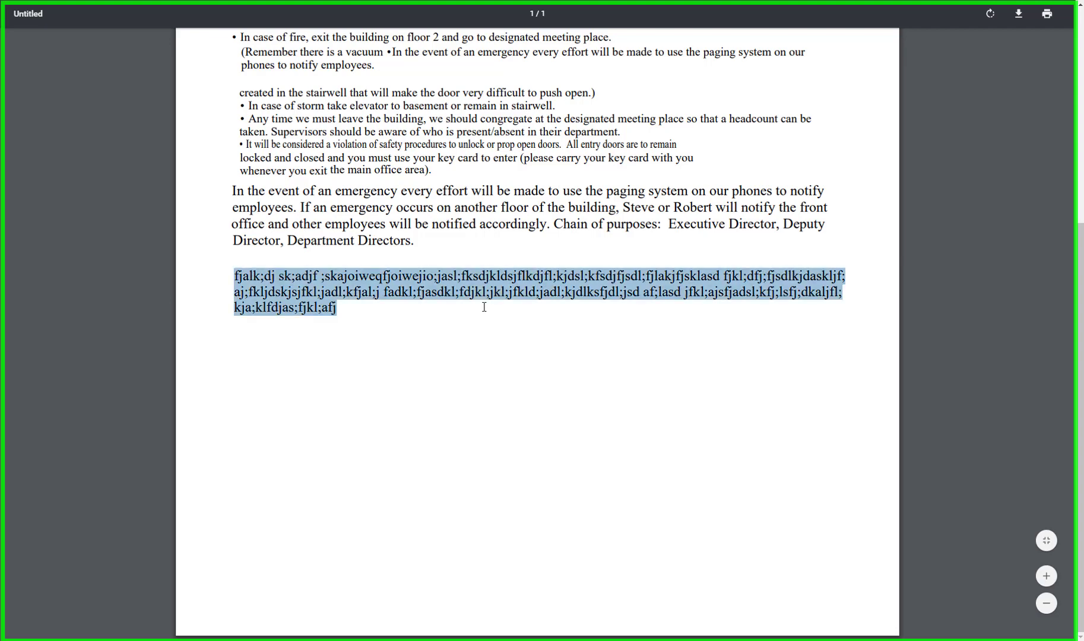
pyautogui.click(483, 307)
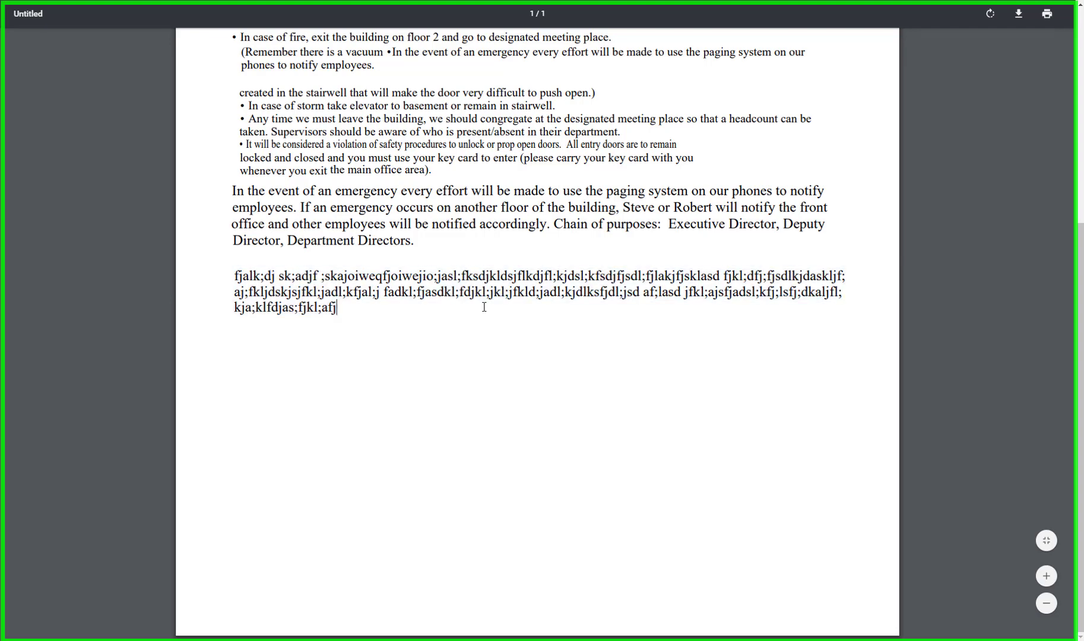
pyautogui.hotkey('ctrl', 'v')
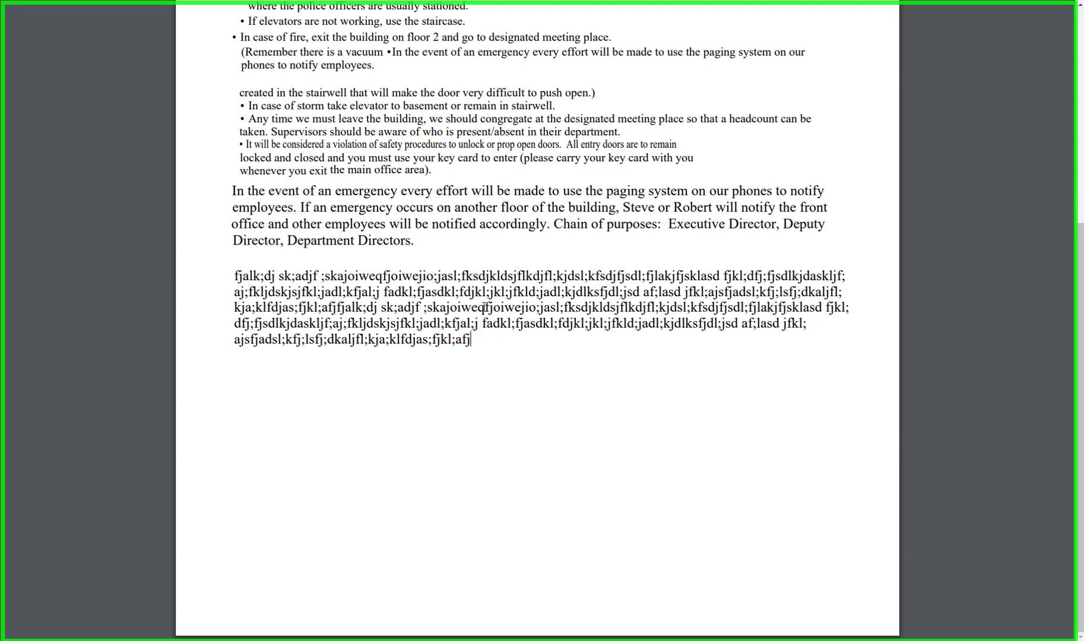
pyautogui.hotkey('ctrl', 'v')
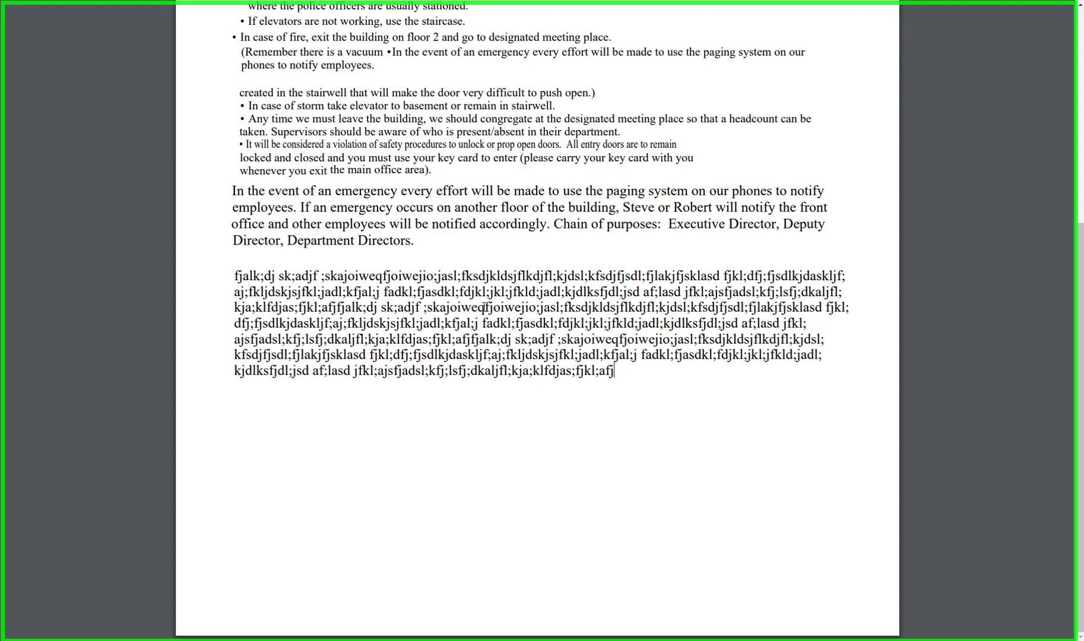
pyautogui.hotkey('ctrl', 'v')
pyautogui.hotkey('ctrl', 'v')
pyautogui.hotkey('ctrl', 'v')
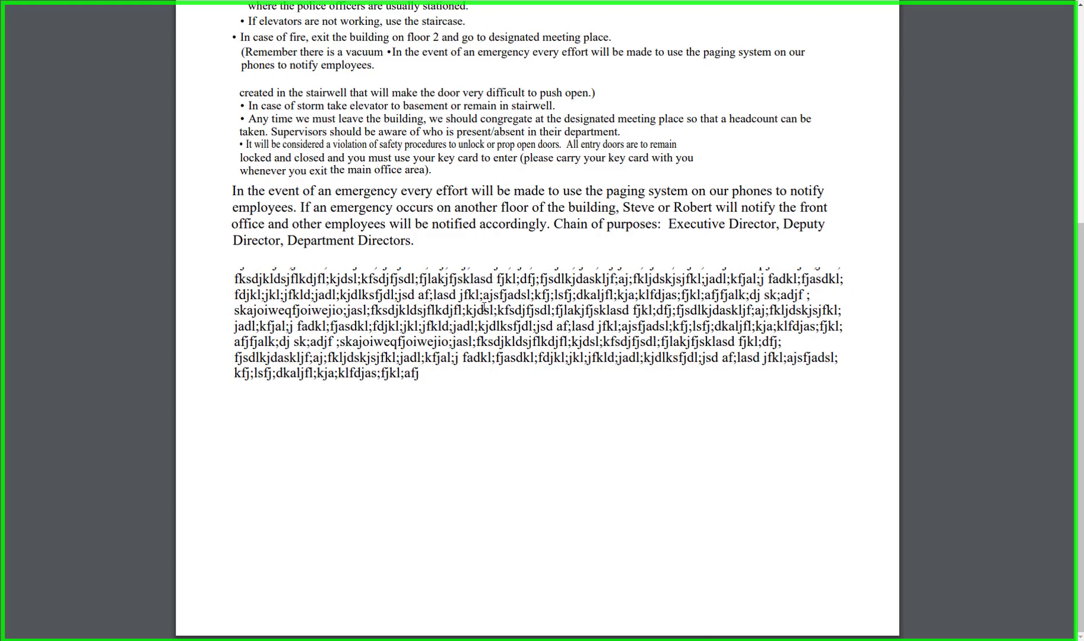
pyautogui.hotkey('ctrl', 'v')
pyautogui.click(259, 503)
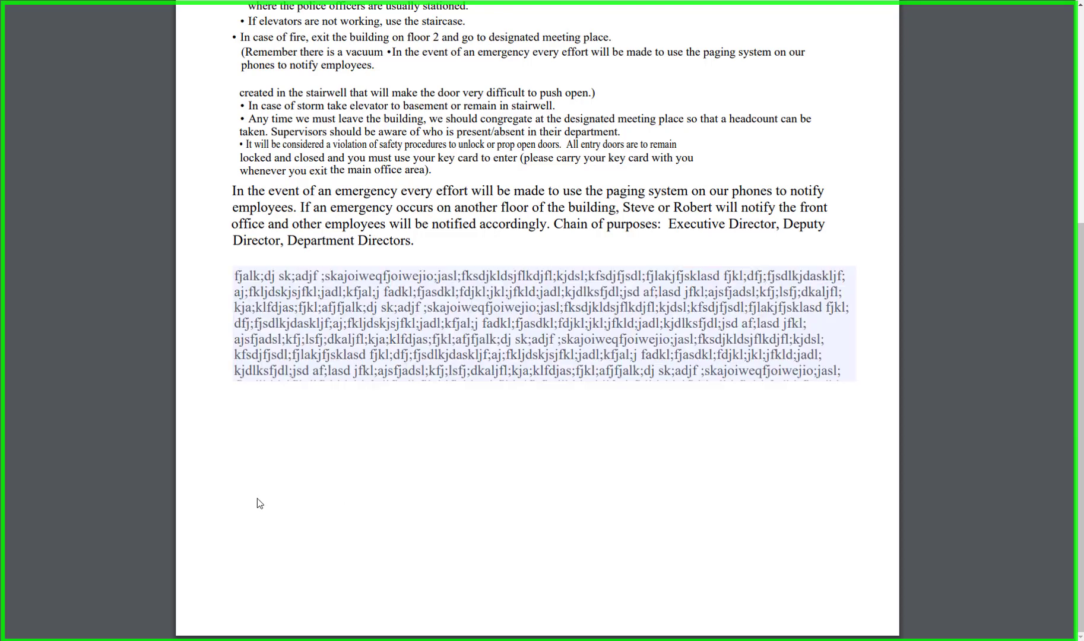
pyautogui.click(566, 368)
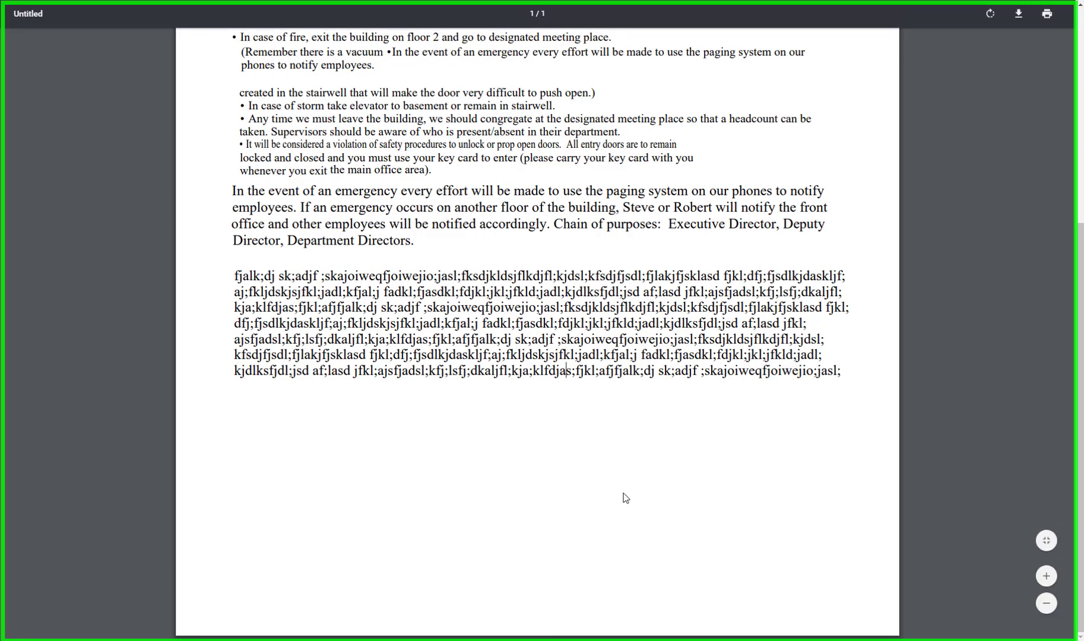
# Switch to Foxit PhantomPDF, set the large text field's font size to Auto, and save Test20191108.pdf
pyautogui.hotkey('alt', 'Tab')
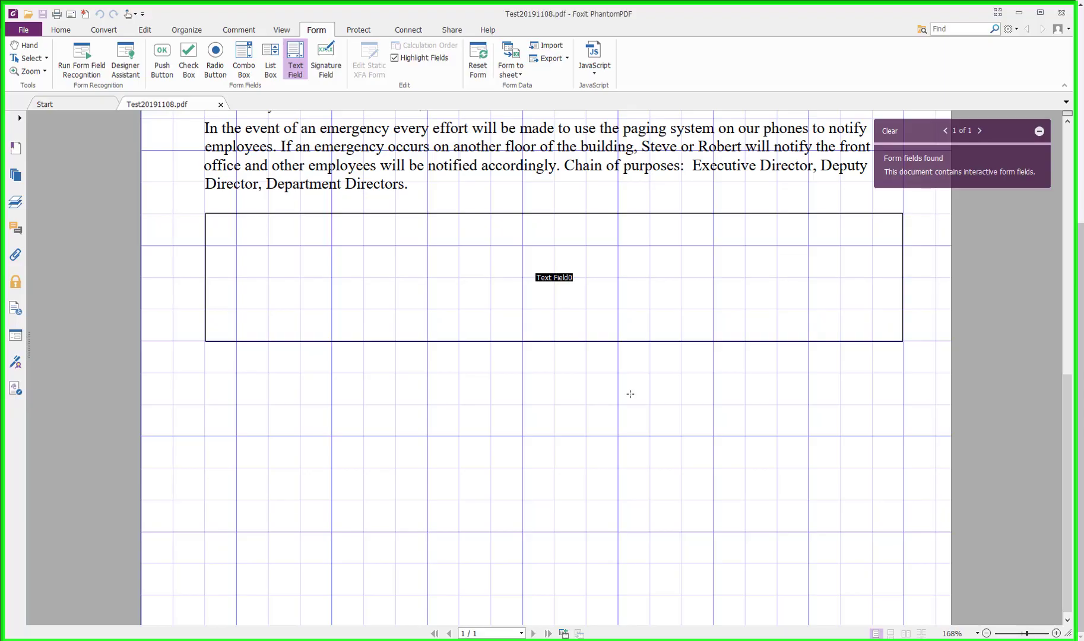
pyautogui.rightClick(502, 308)
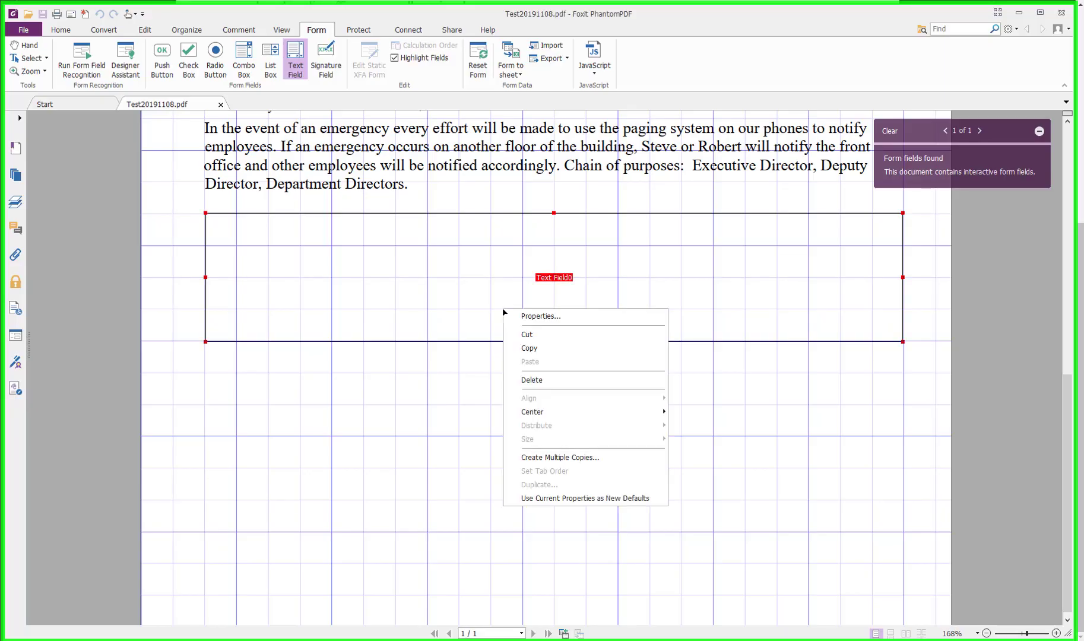
pyautogui.click(522, 317)
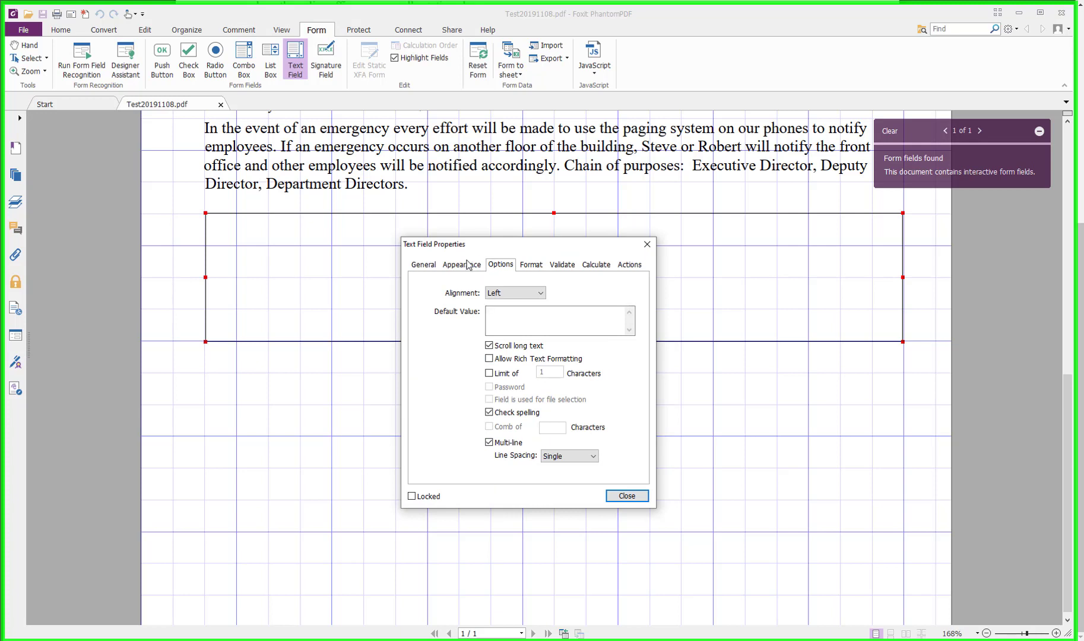
pyautogui.click(520, 266)
pyautogui.click(458, 265)
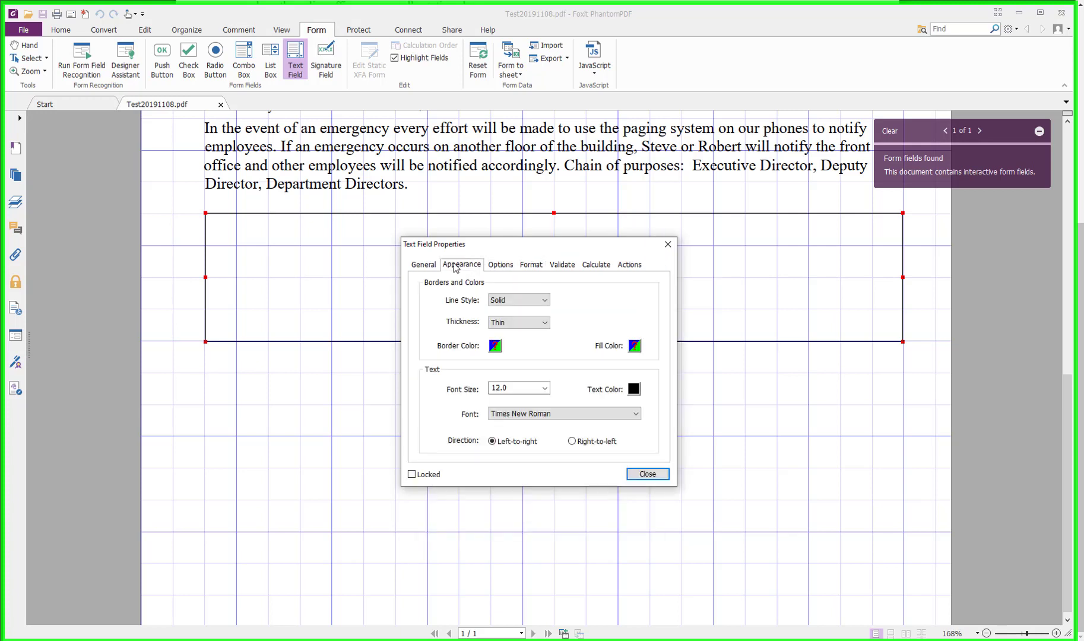
pyautogui.click(544, 389)
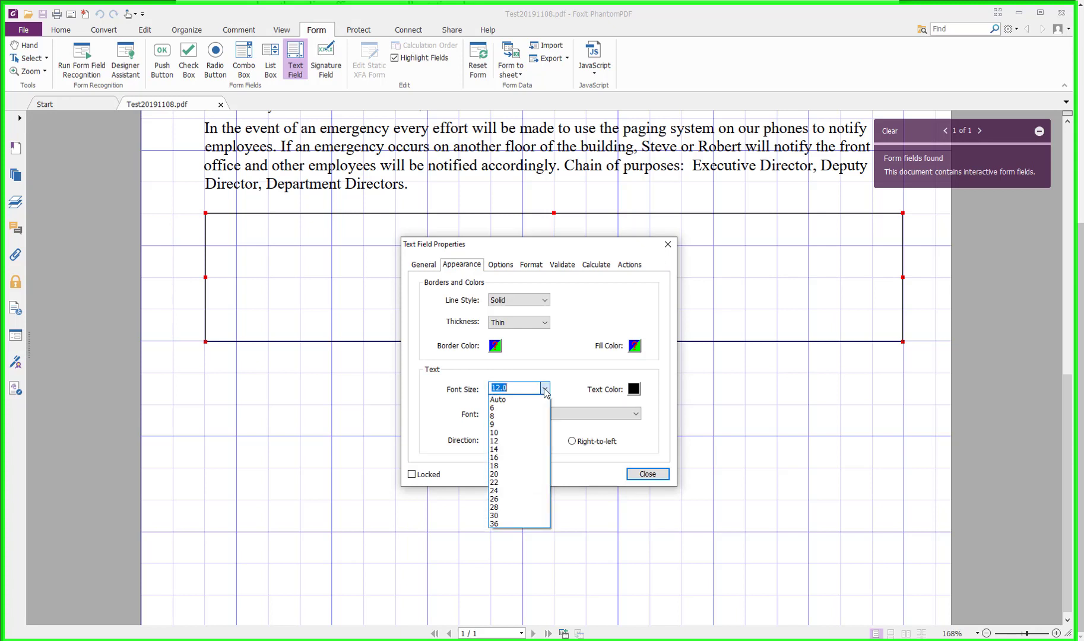
pyautogui.click(498, 399)
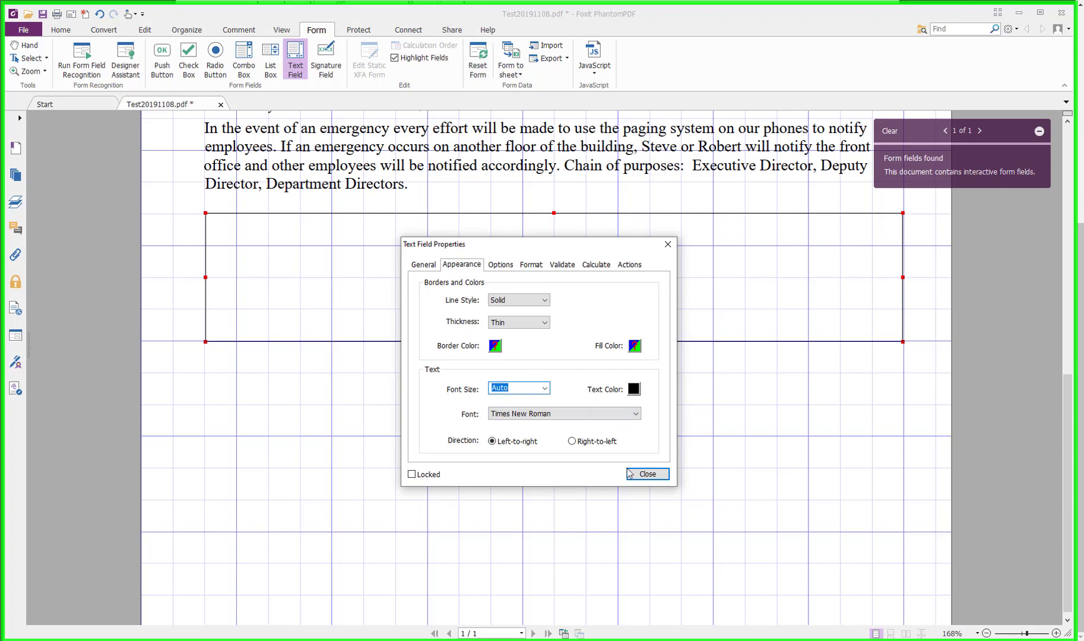
pyautogui.click(647, 473)
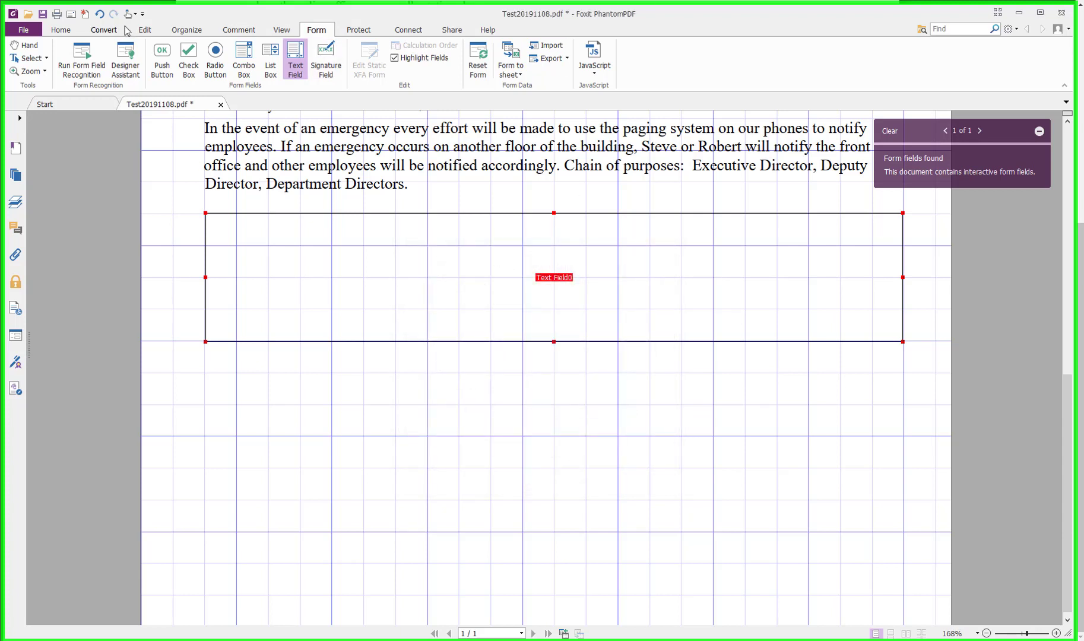
pyautogui.click(43, 15)
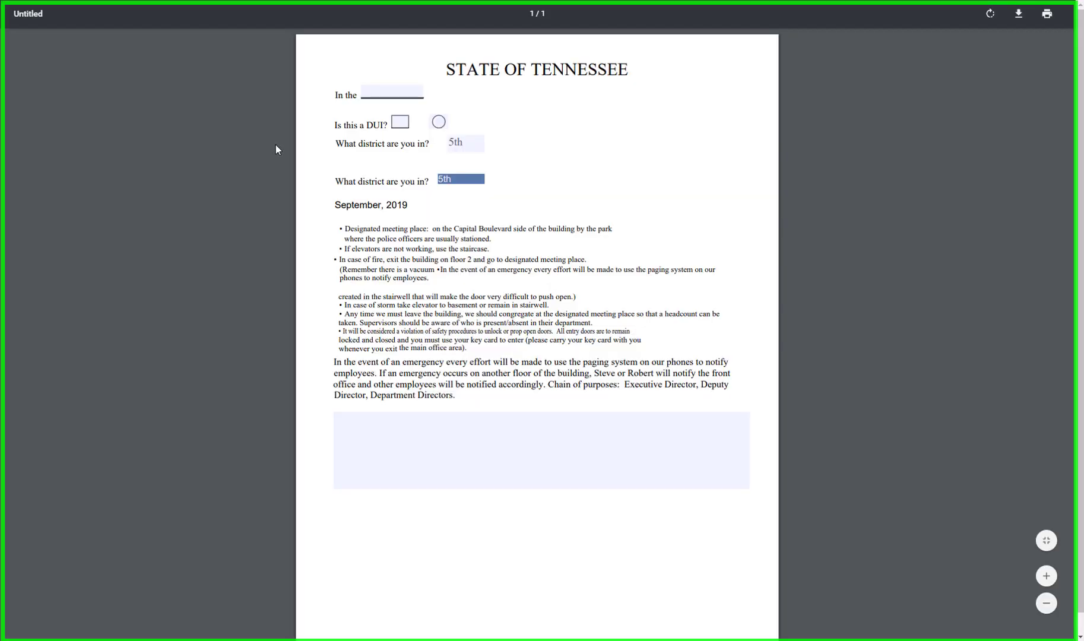
# Fill the large text field of the State of Tennessee PDF in the browser with random sample text running onto a second line
pyautogui.click(1046, 575)
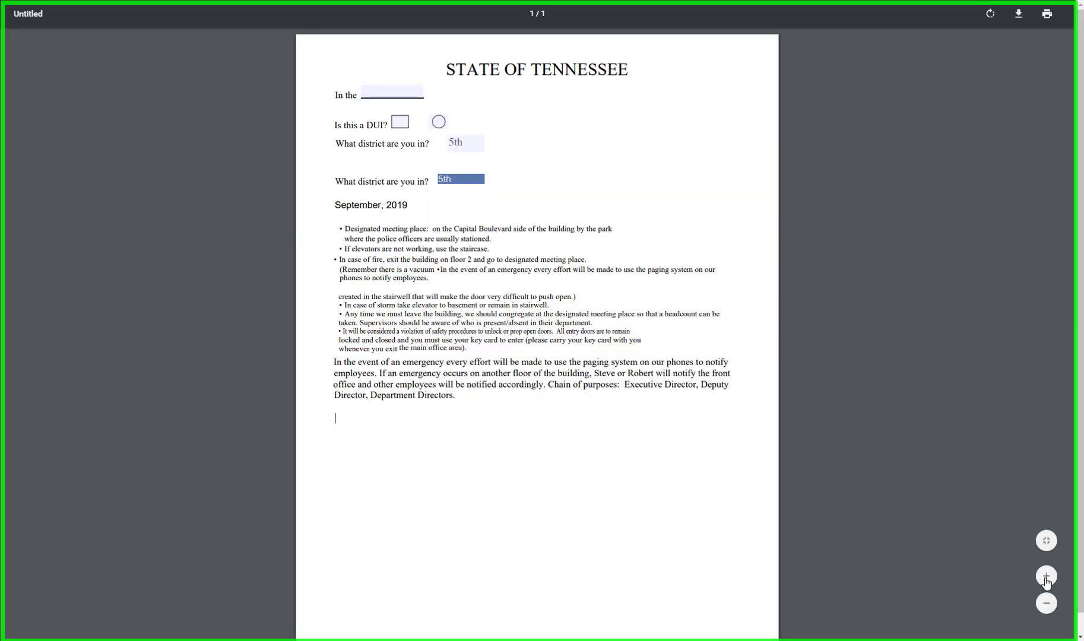
pyautogui.scroll(-5, 578, 388)
pyautogui.click(383, 323)
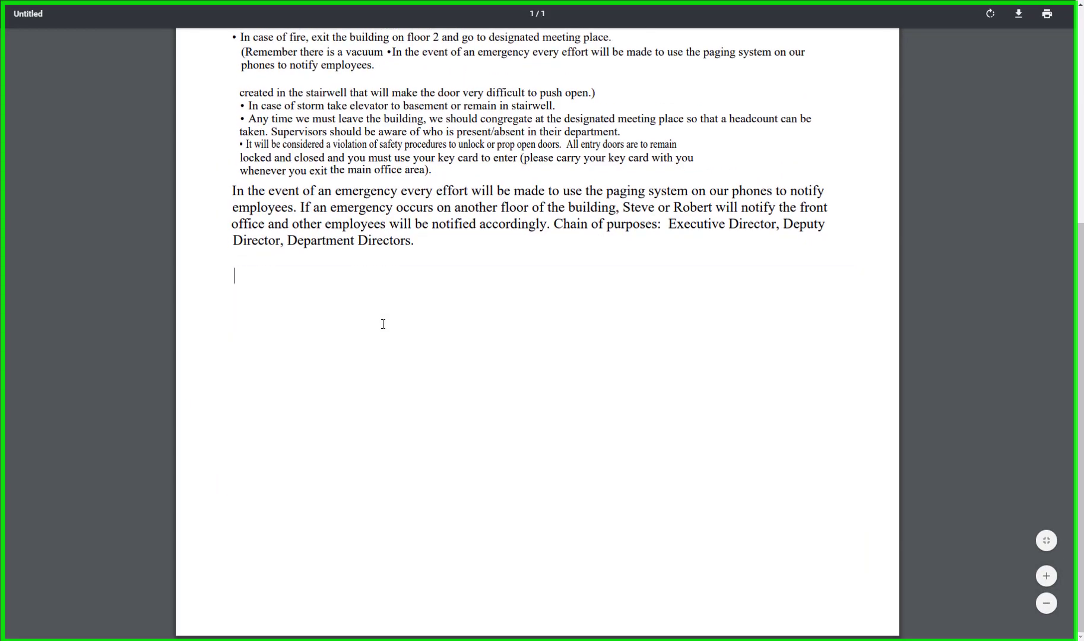
pyautogui.write('jf; kajfkl;jfl;k jafkl;jsdkl;dasd fj')
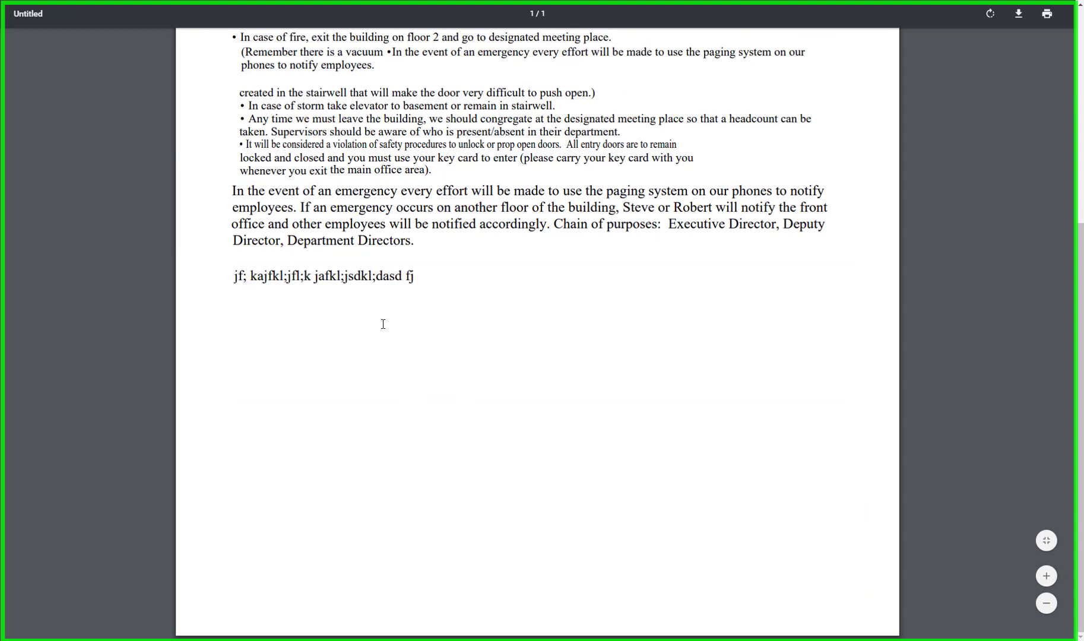
pyautogui.write('kl;dfjkl;afjal;kdfjkl;asdjfl;dkjafl;sdjal;skjfdl;sjl;ksjafkl;ja')
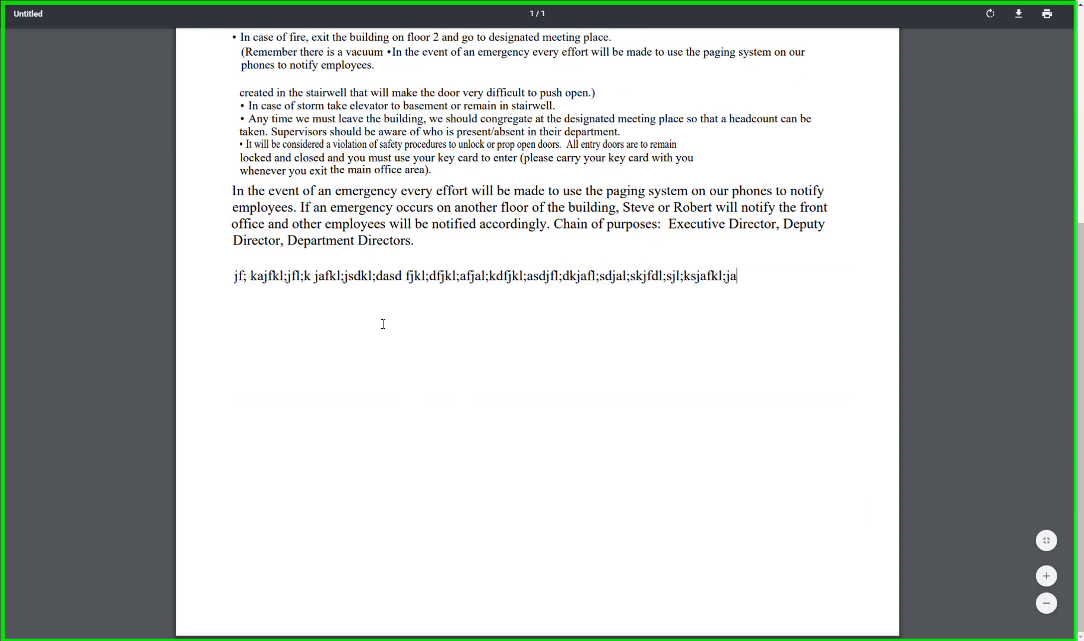
pyautogui.write('l;kfjakl;fjjd afkl;sdja;djfl;a')
# Copy all the text in the large field and paste it repeatedly at the end to test automatic font sizing
pyautogui.hotkey('ctrl', 'a')
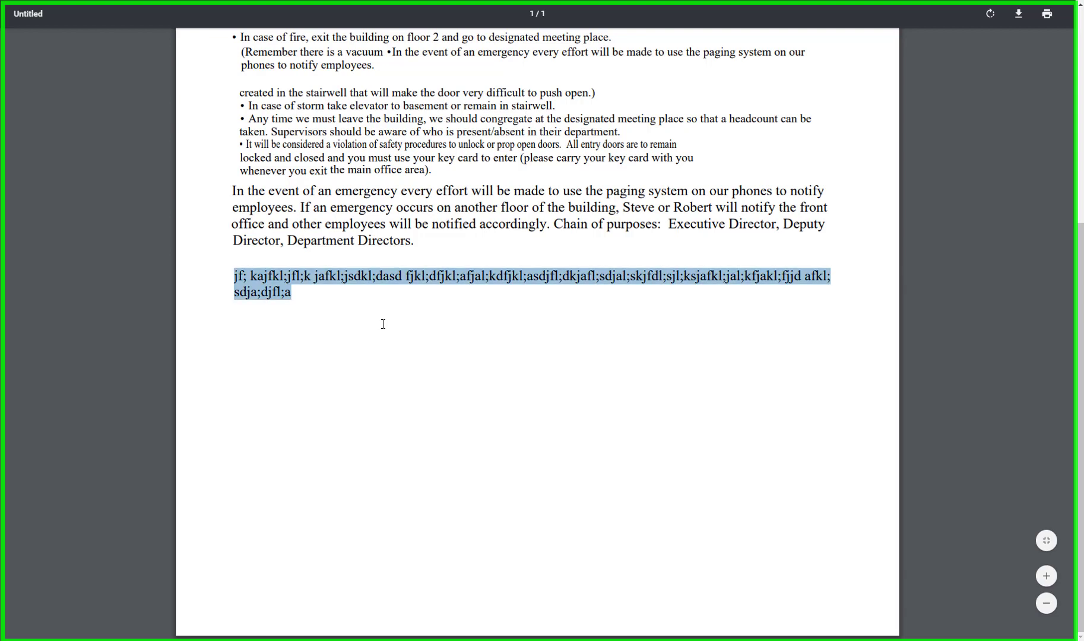
pyautogui.click(383, 324)
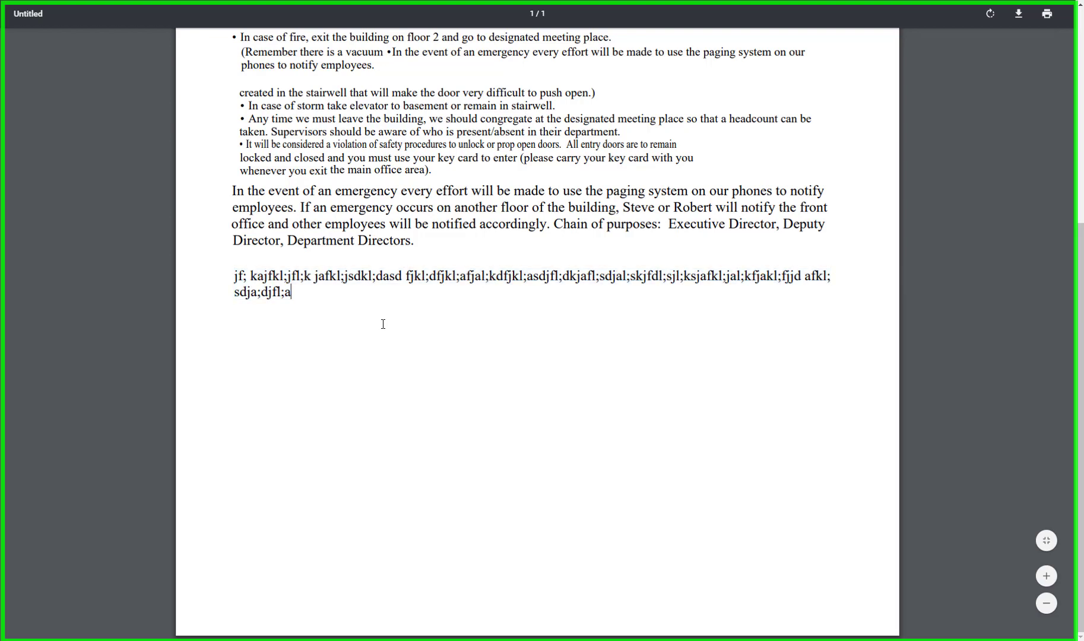
pyautogui.hotkey('ctrl', 'v')
pyautogui.hotkey('ctrl', 'v')
pyautogui.hotkey('ctrl', 'v')
pyautogui.hotkey('ctrl', 'v')
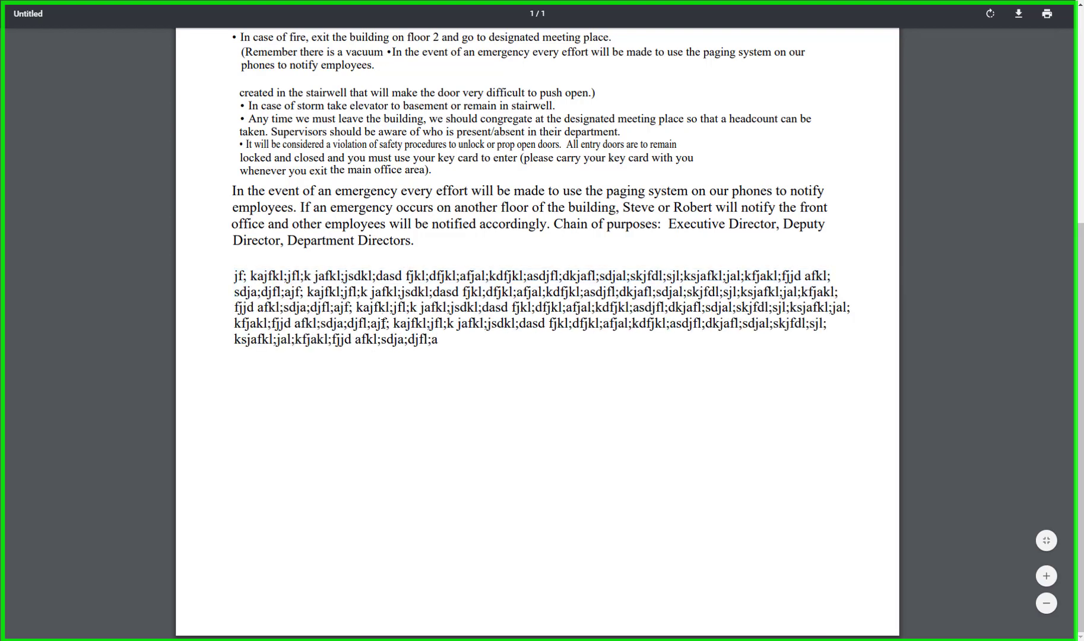
pyautogui.hotkey('ctrl', 'v')
pyautogui.hotkey('ctrl', 'v')
pyautogui.hotkey('ctrl', 'v')
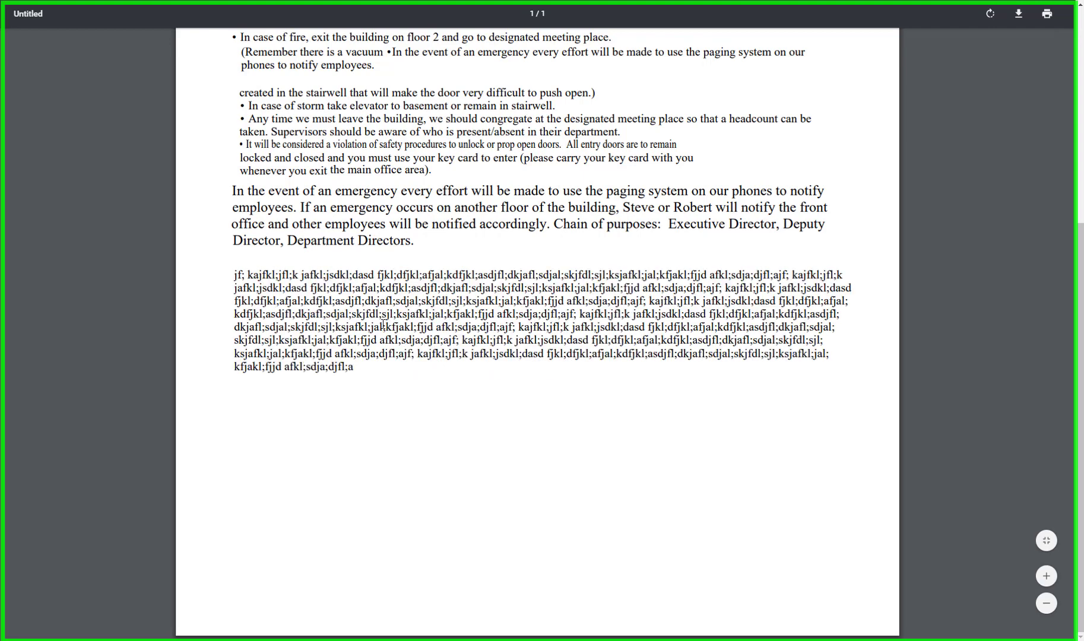
pyautogui.hotkey('ctrl', 'v')
pyautogui.hotkey('ctrl', 'v')
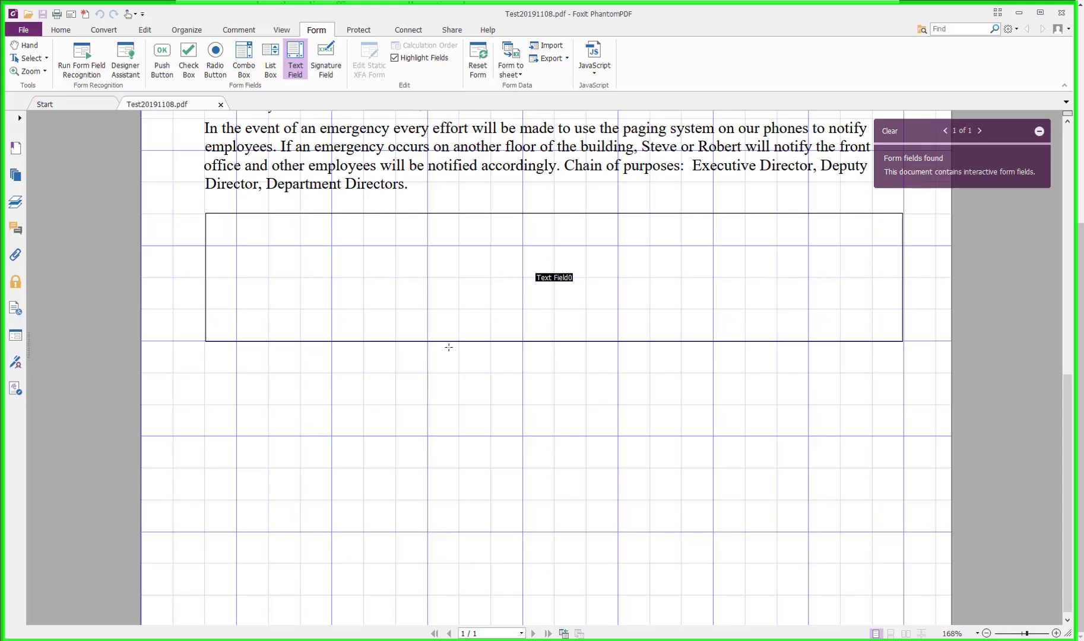
# Review the appearance properties of the large text field in Foxit PhantomPDF
pyautogui.rightClick(505, 330)
pyautogui.click(534, 335)
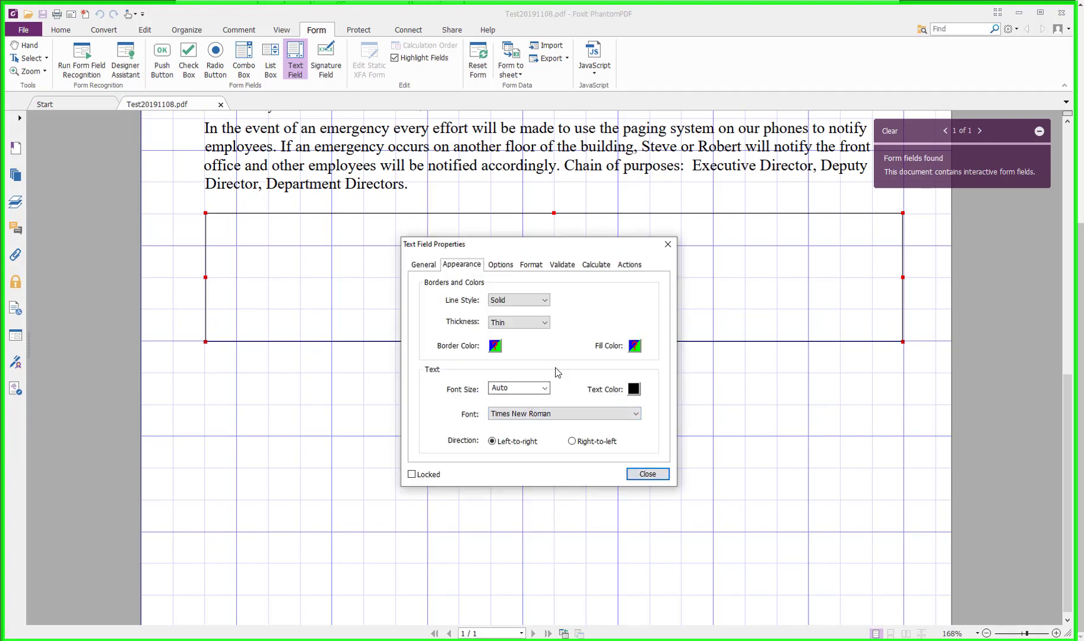
pyautogui.click(668, 244)
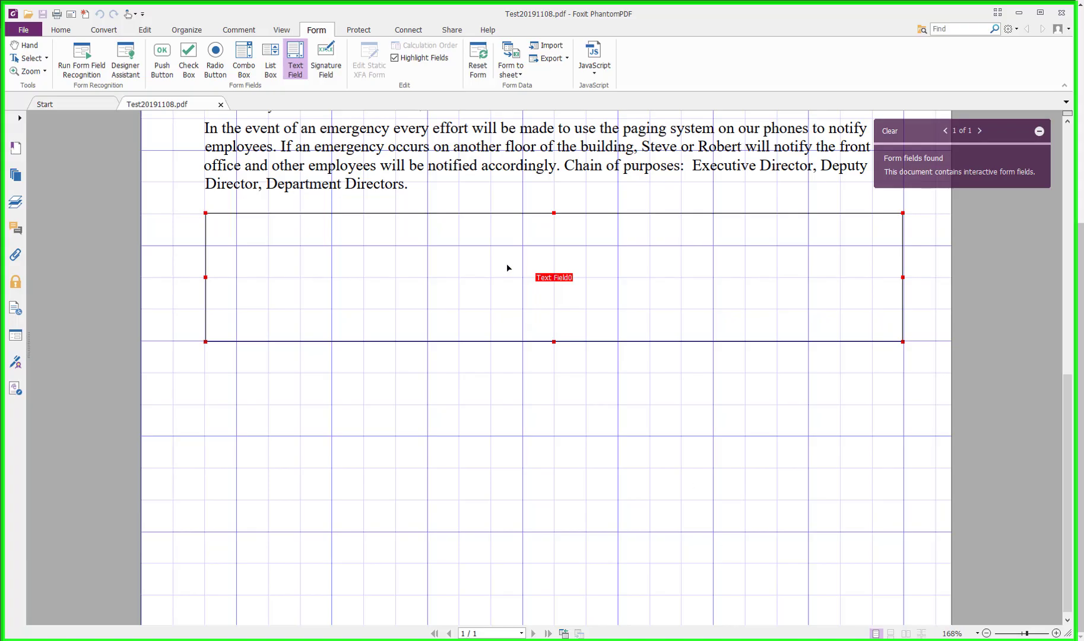
pyautogui.scroll(-1, 361, 382)
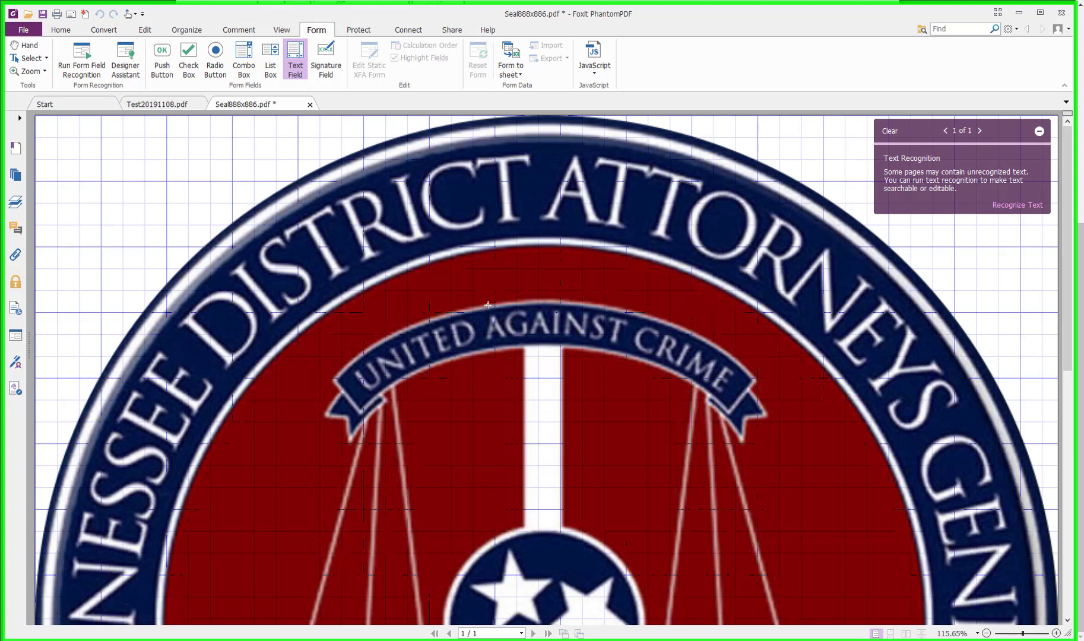
# View the whole seal in Seal888x886.pdf and close that document without saving its changes
pyautogui.click(989, 632)
pyautogui.click(989, 632)
pyautogui.click(988, 633)
pyautogui.click(988, 632)
pyautogui.click(989, 633)
pyautogui.click(989, 632)
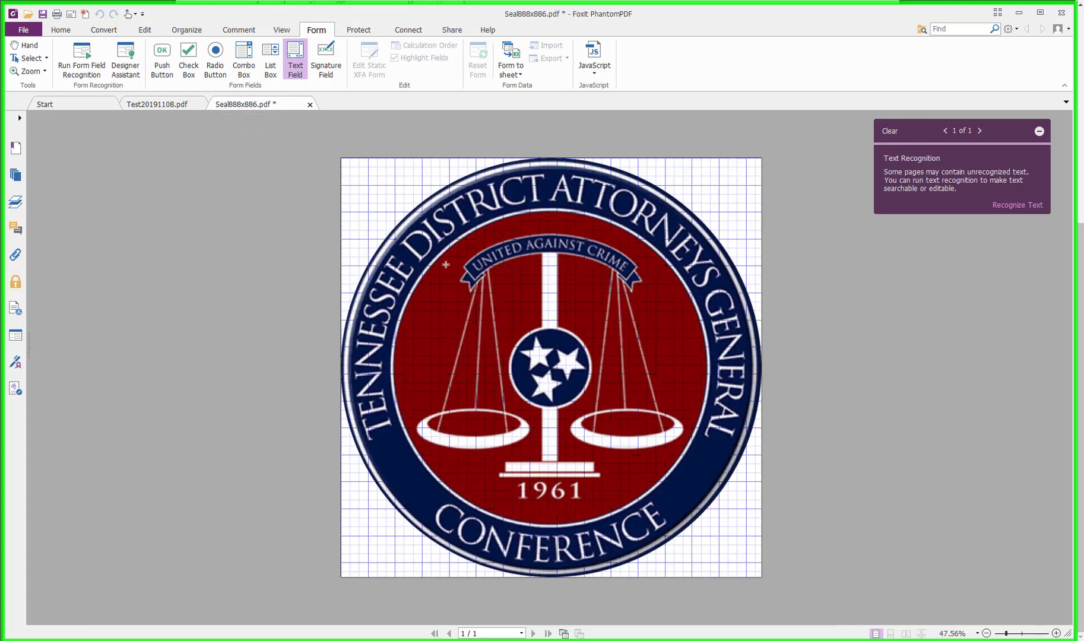
pyautogui.click(310, 105)
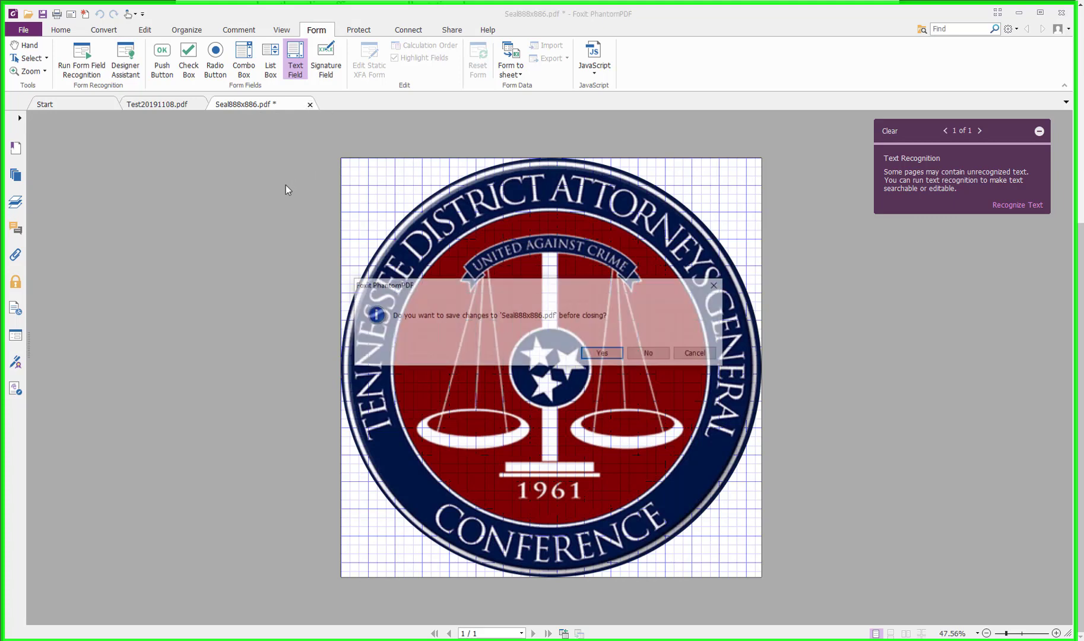
pyautogui.click(640, 355)
# Insert the image file Seal888x886.PNG from the Desktop onto the page of Test20191108.pdf
pyautogui.scroll(6, 525, 261)
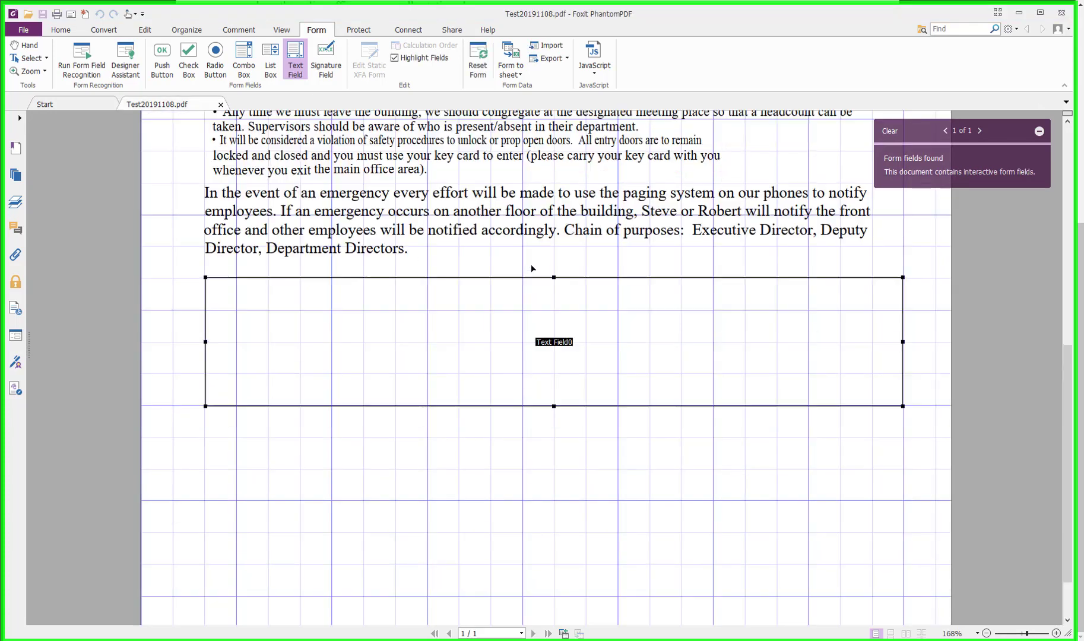
pyautogui.scroll(-3, 526, 261)
pyautogui.scroll(3, 525, 261)
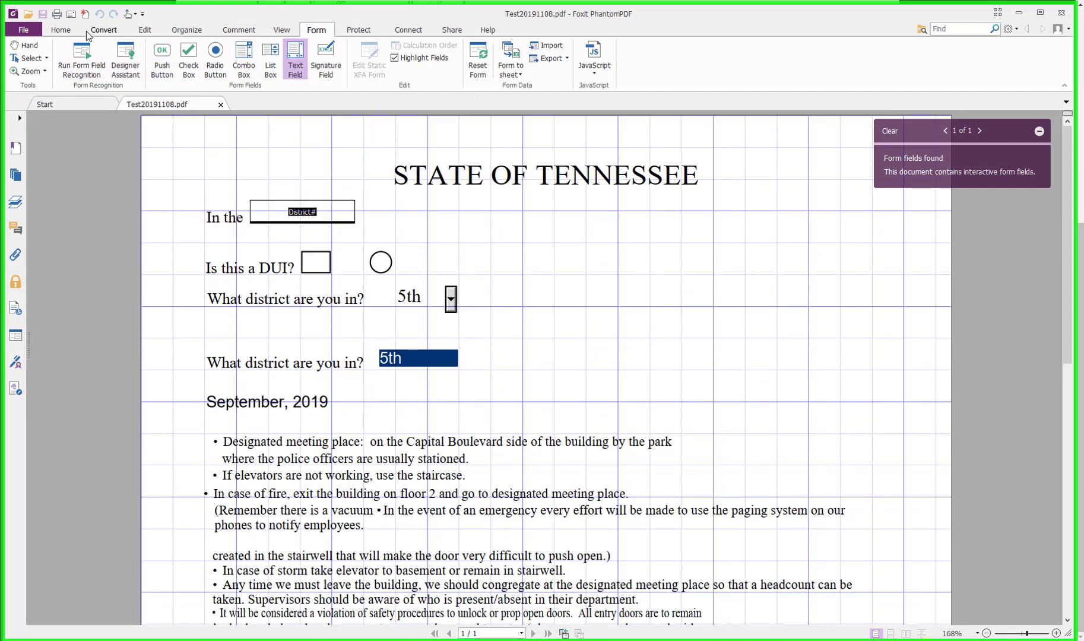
pyautogui.click(146, 32)
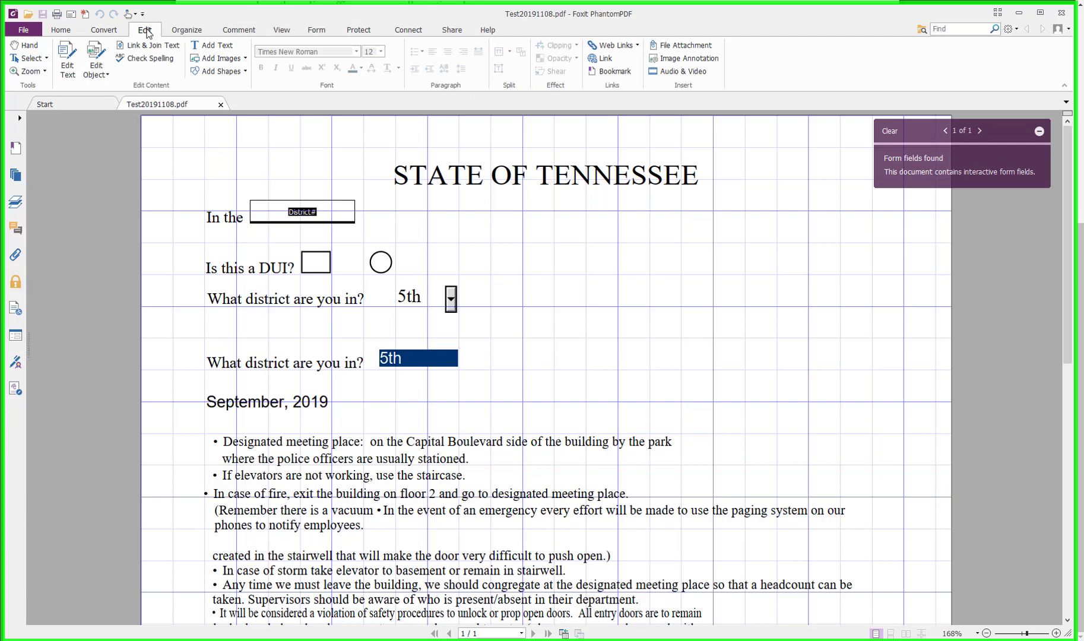
pyautogui.click(242, 60)
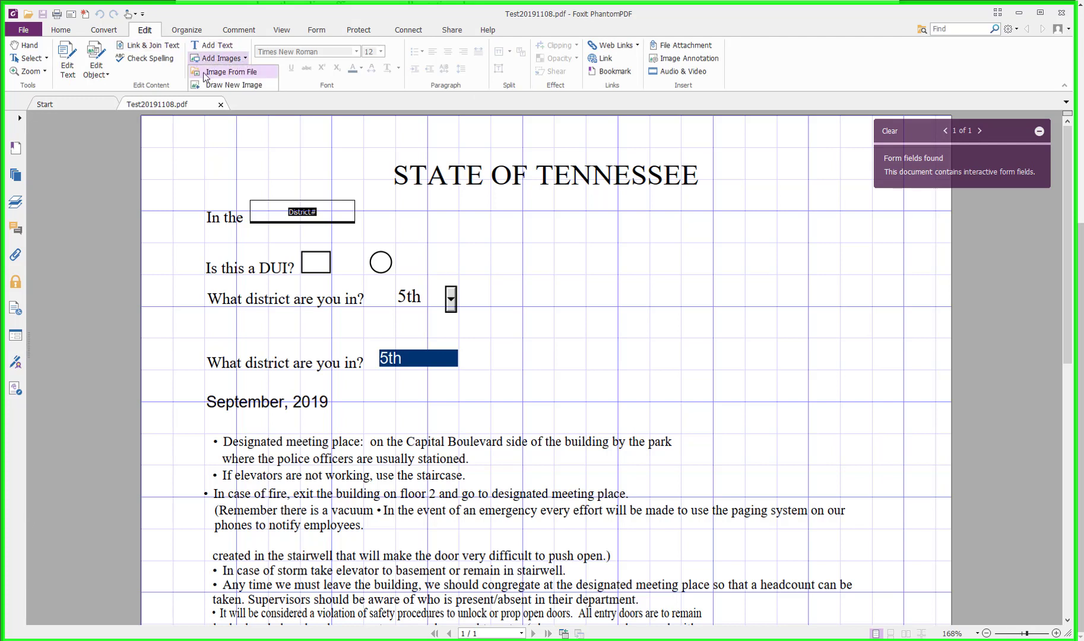
pyautogui.click(250, 72)
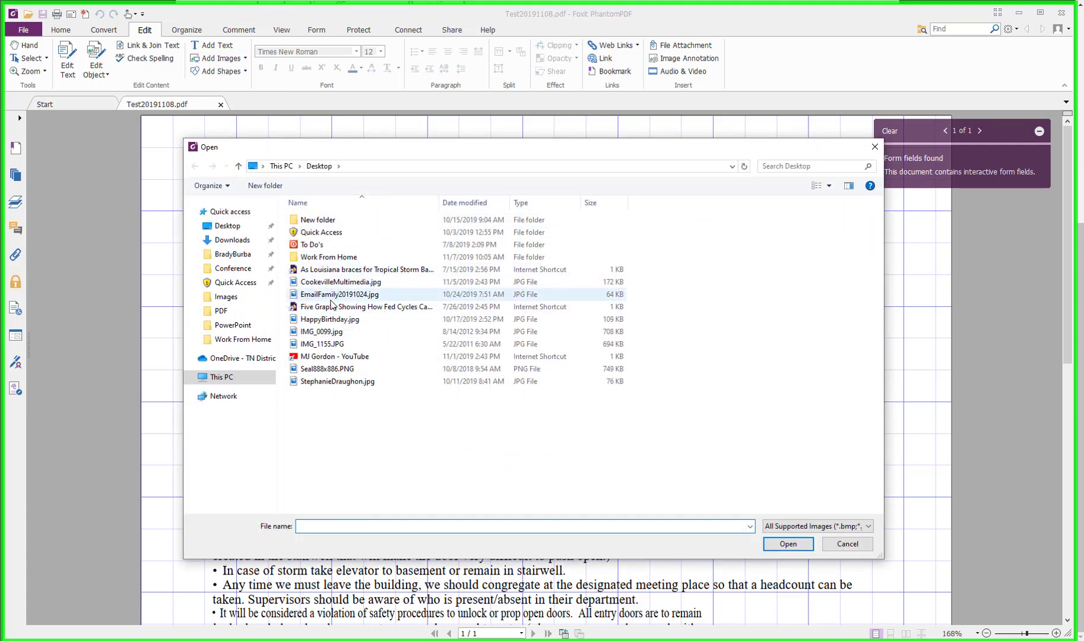
pyautogui.click(321, 371)
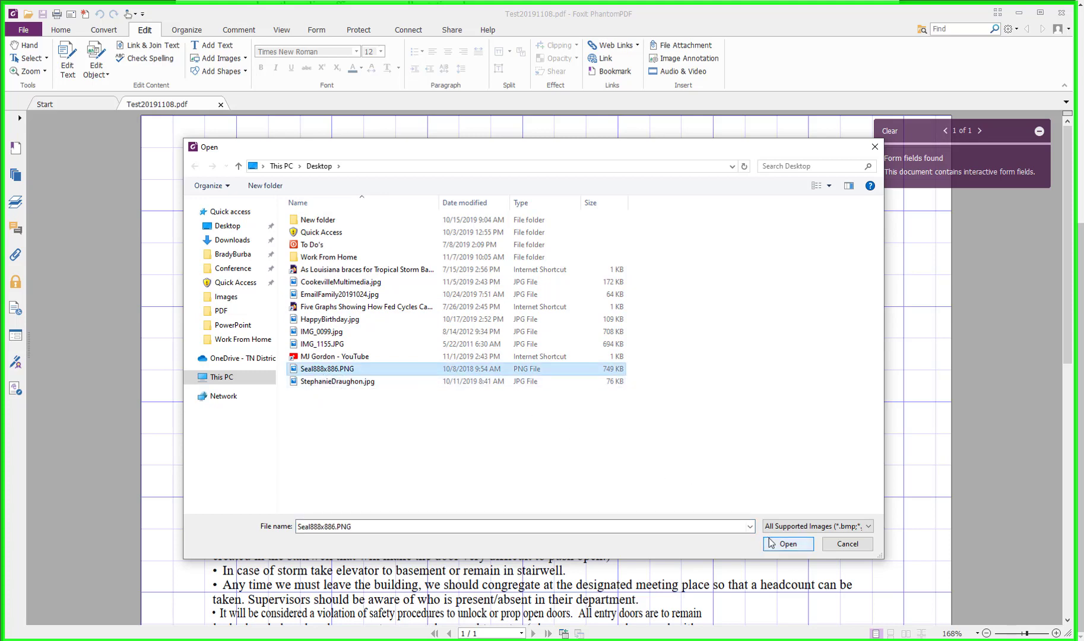
pyautogui.click(788, 544)
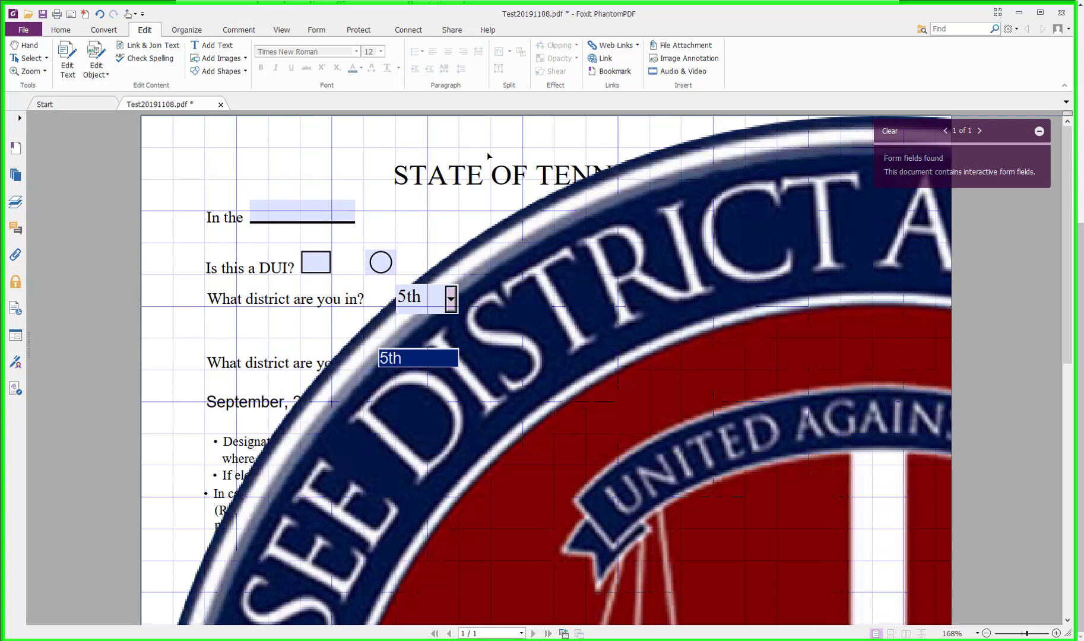
# Inspect the inserted seal image's appearance properties, including its opacity
pyautogui.click(695, 306)
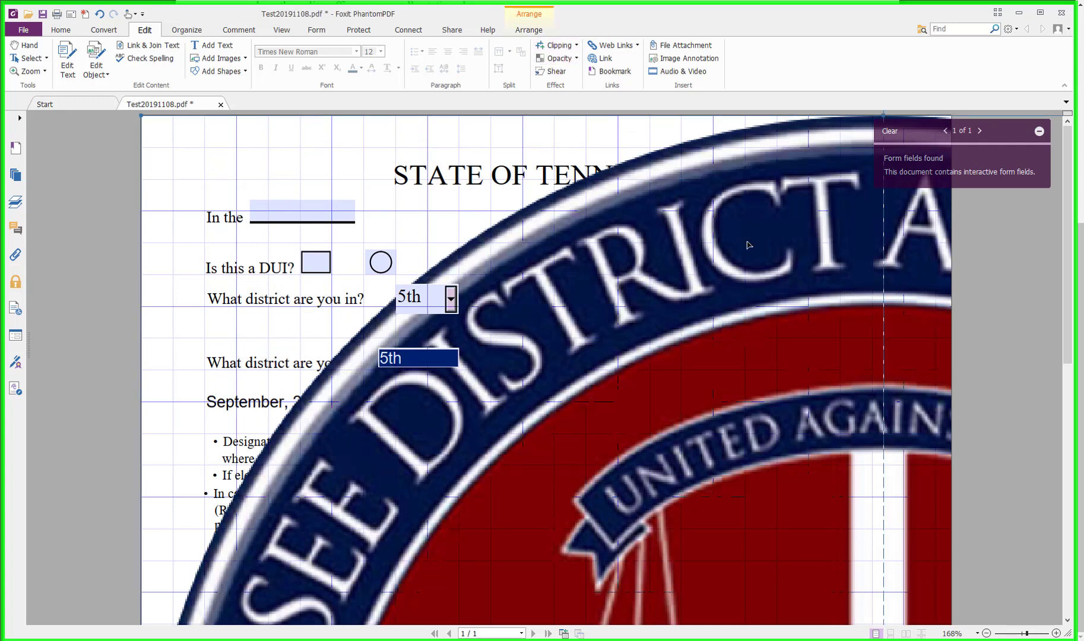
pyautogui.rightClick(702, 148)
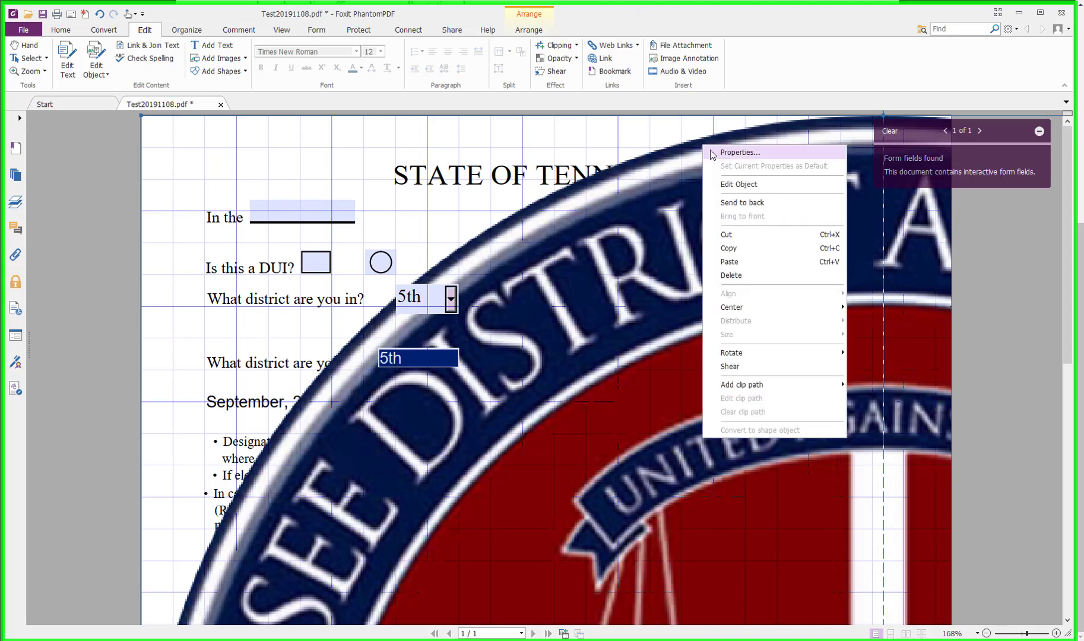
pyautogui.click(715, 153)
pyautogui.click(469, 266)
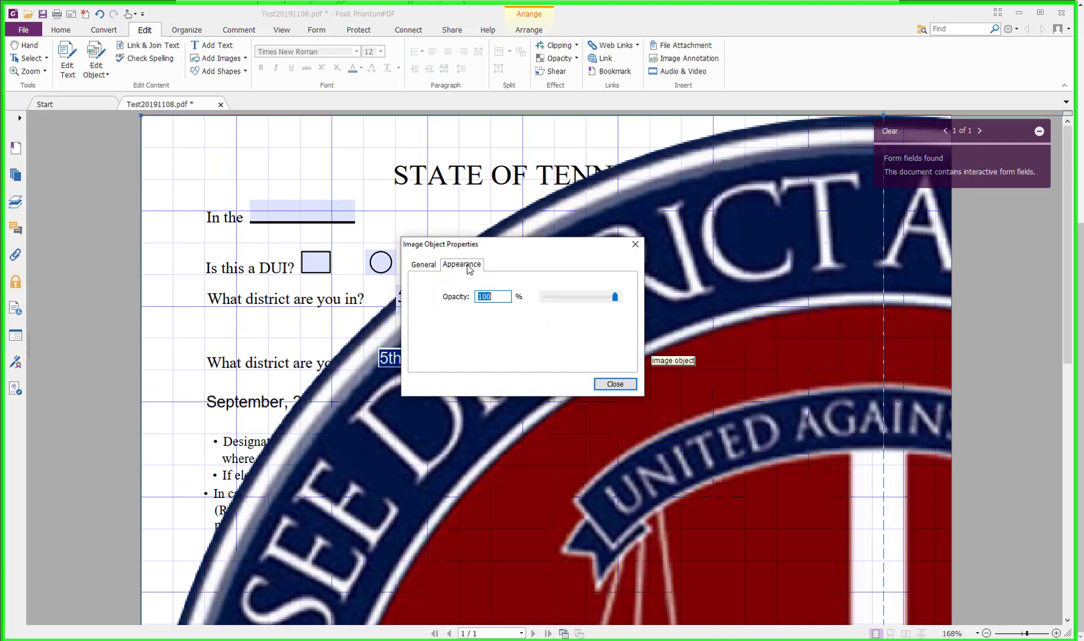
pyautogui.click(635, 246)
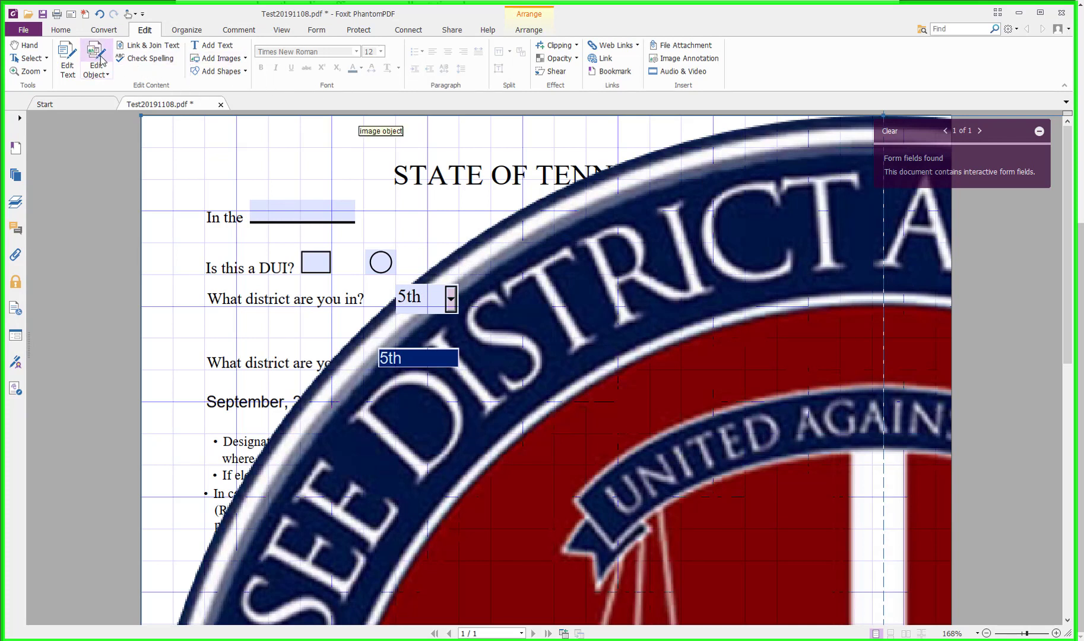
# Open the inserted seal image in the image editor, examine its layer mode options, and exit without applying changes
pyautogui.click(108, 75)
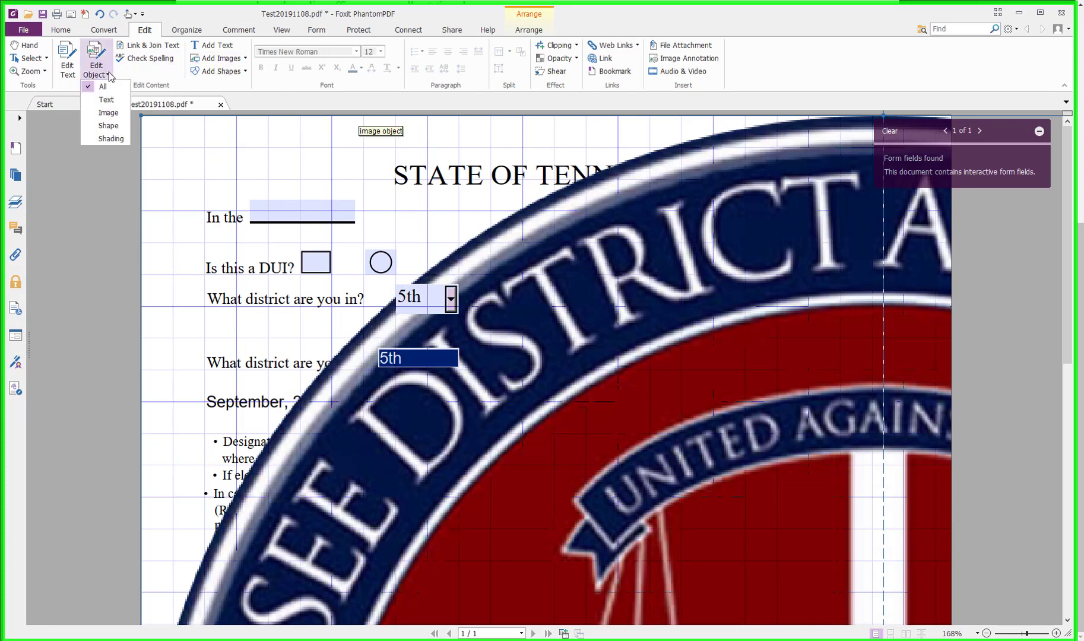
pyautogui.click(109, 113)
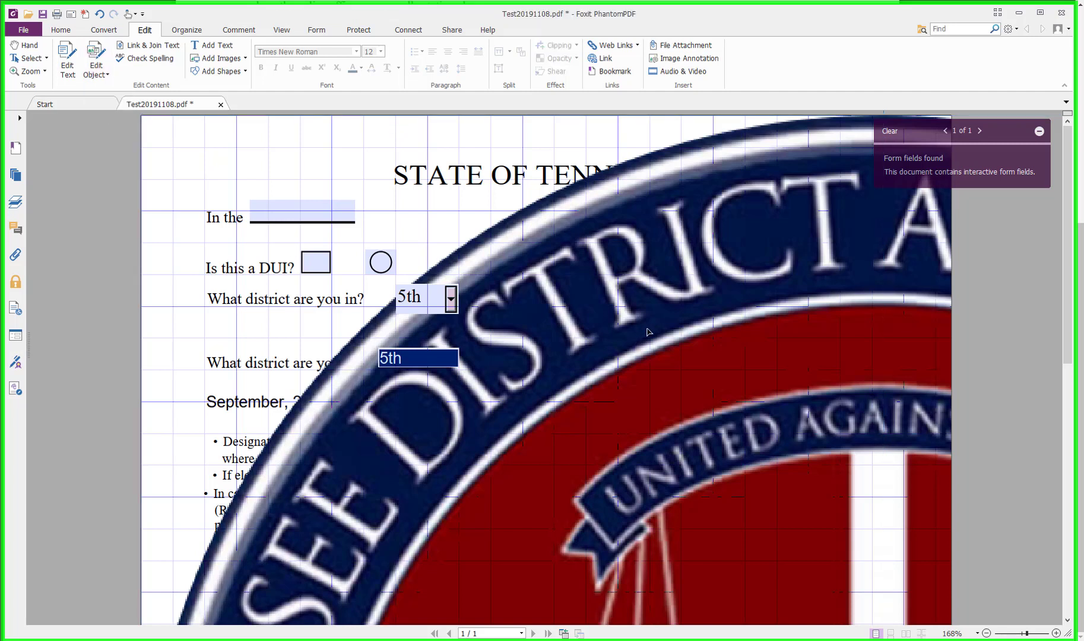
pyautogui.click(674, 326)
pyautogui.rightClick(749, 309)
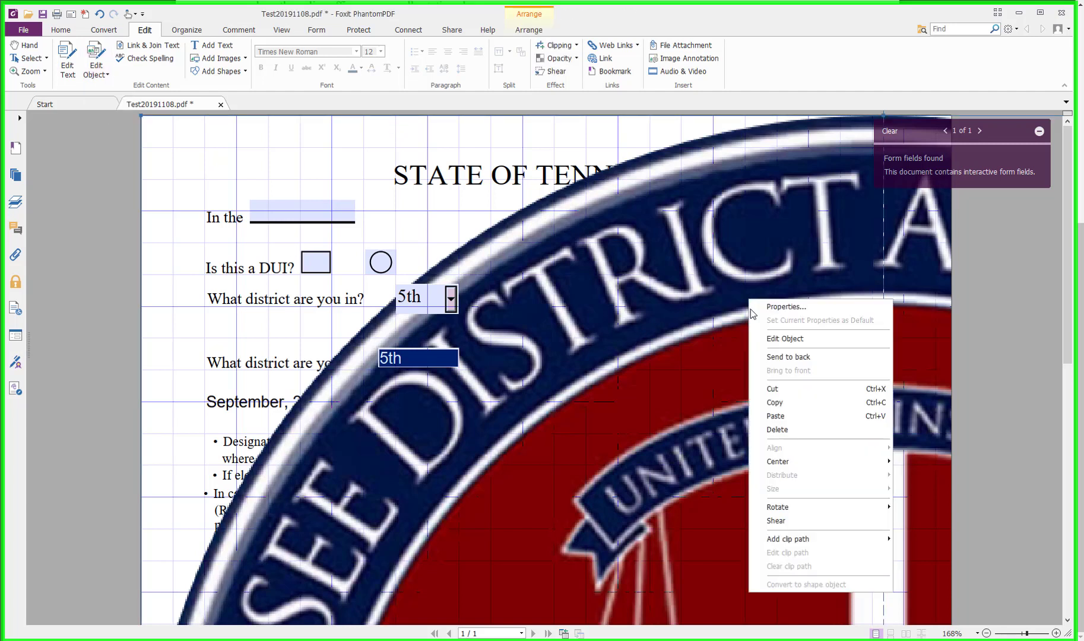
pyautogui.click(770, 340)
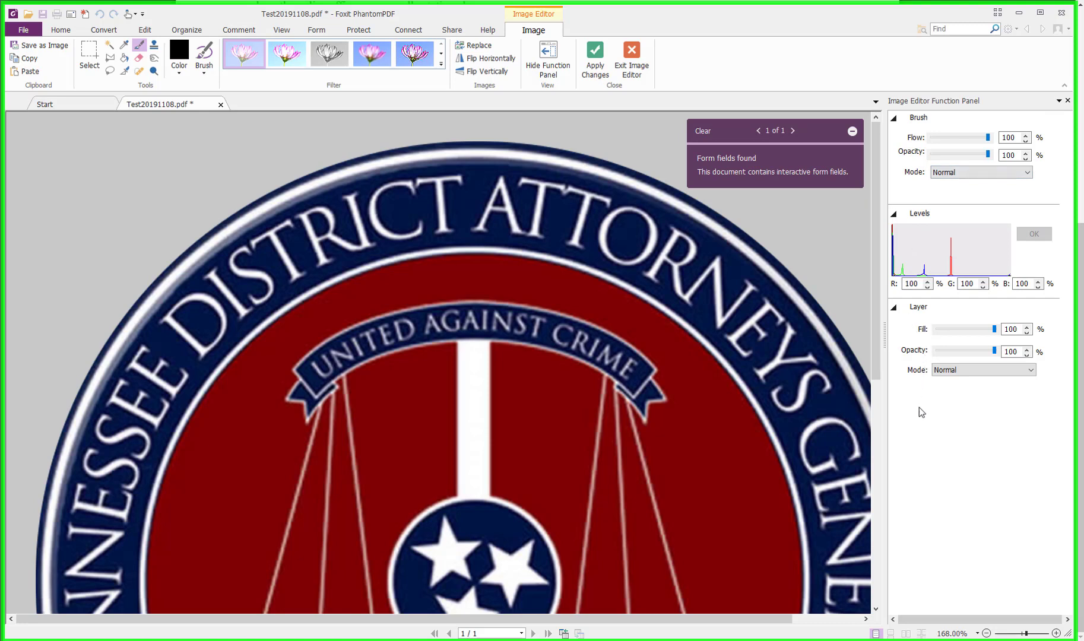
pyautogui.click(1034, 372)
pyautogui.click(1052, 371)
pyautogui.click(632, 59)
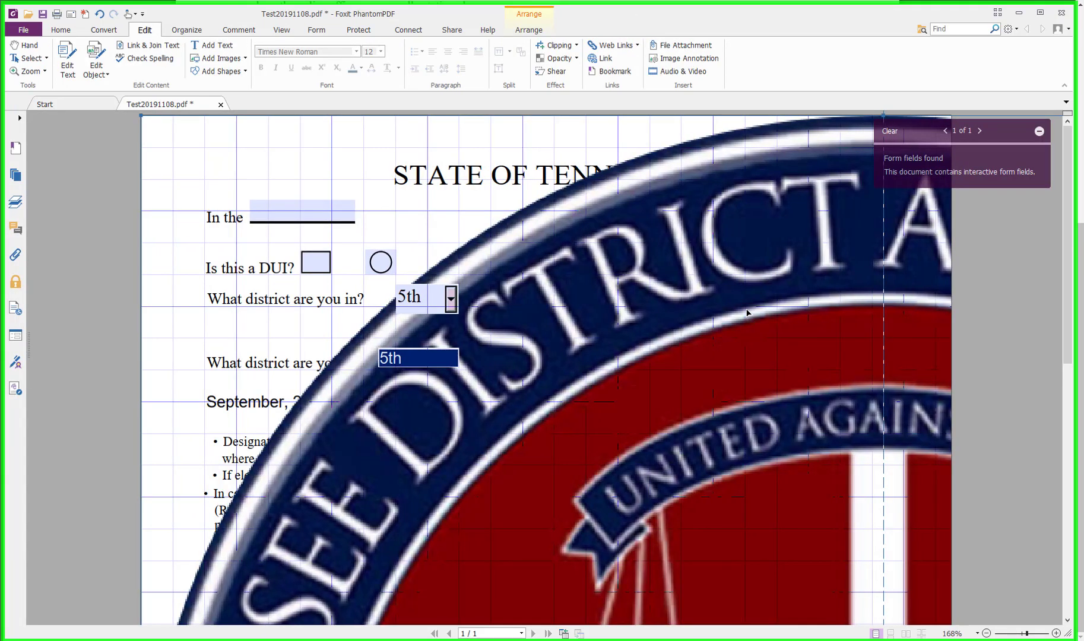
# Delete the oversized seal image from the page and insert Seal888x886.PNG from the Desktop again
pyautogui.press('Delete')
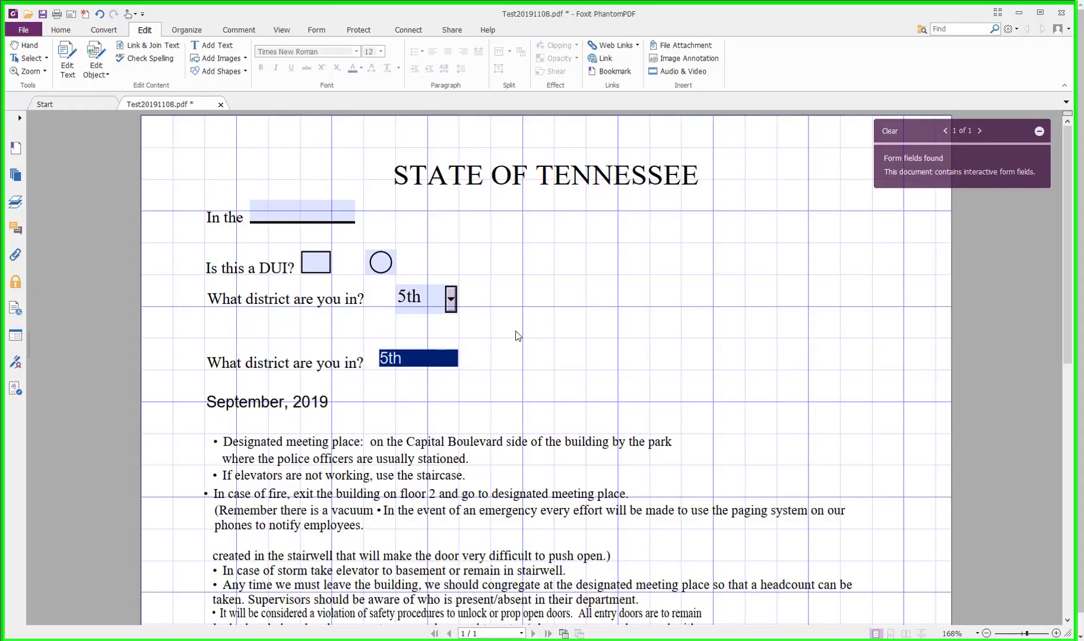
pyautogui.click(241, 59)
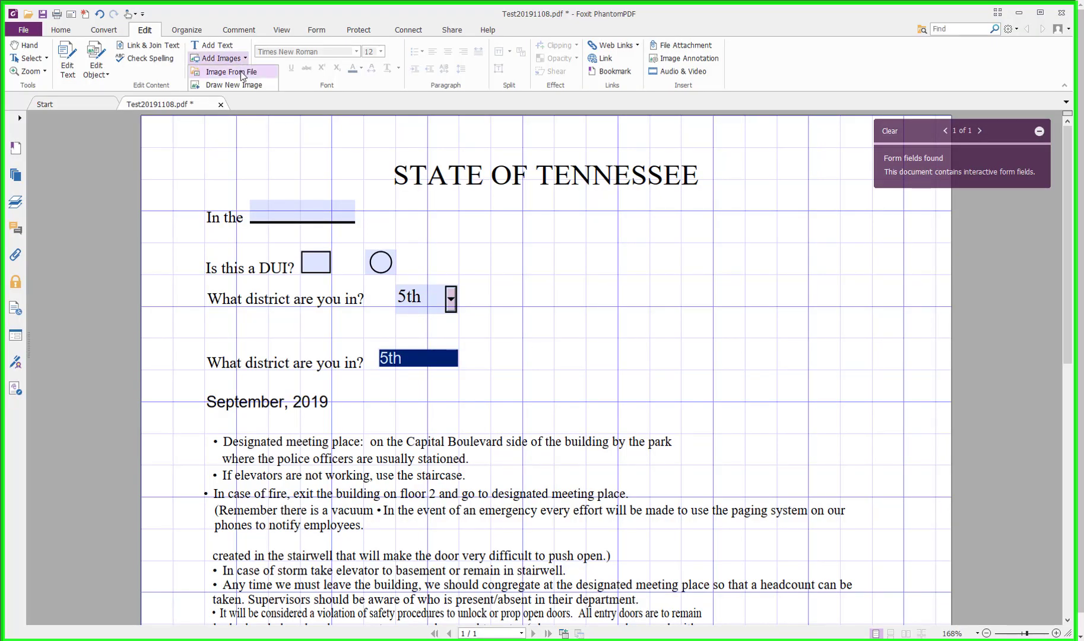
pyautogui.click(241, 70)
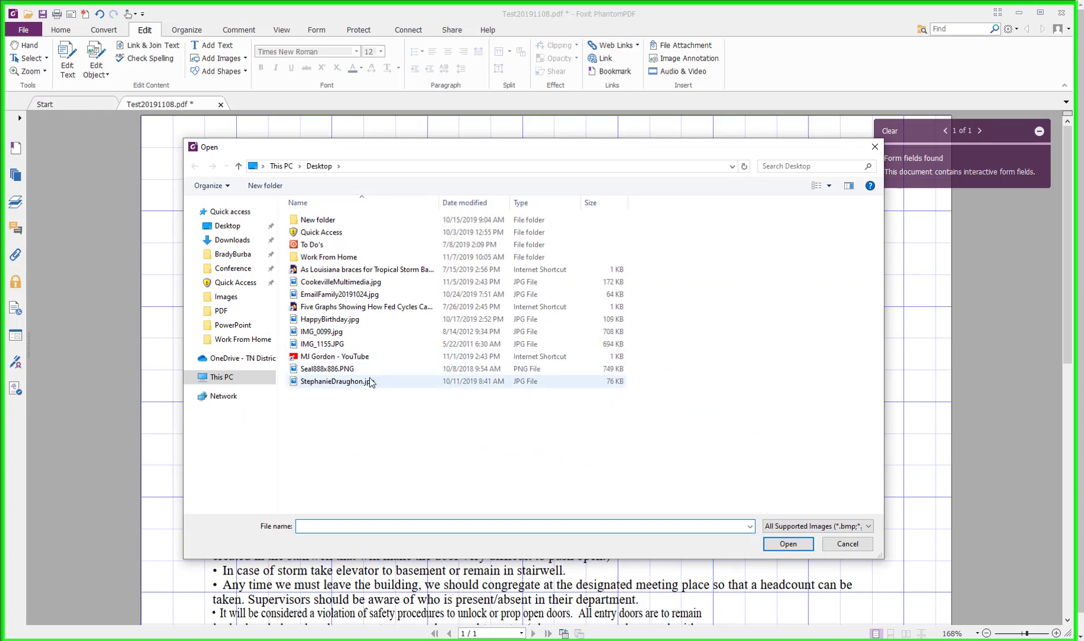
pyautogui.click(327, 368)
pyautogui.click(784, 544)
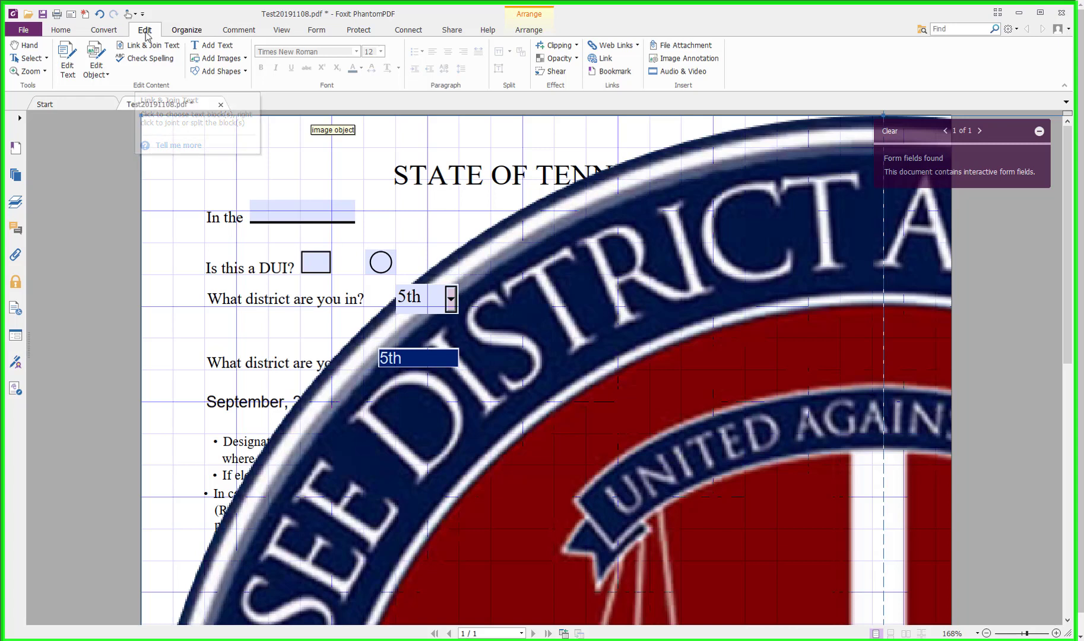
pyautogui.click(107, 74)
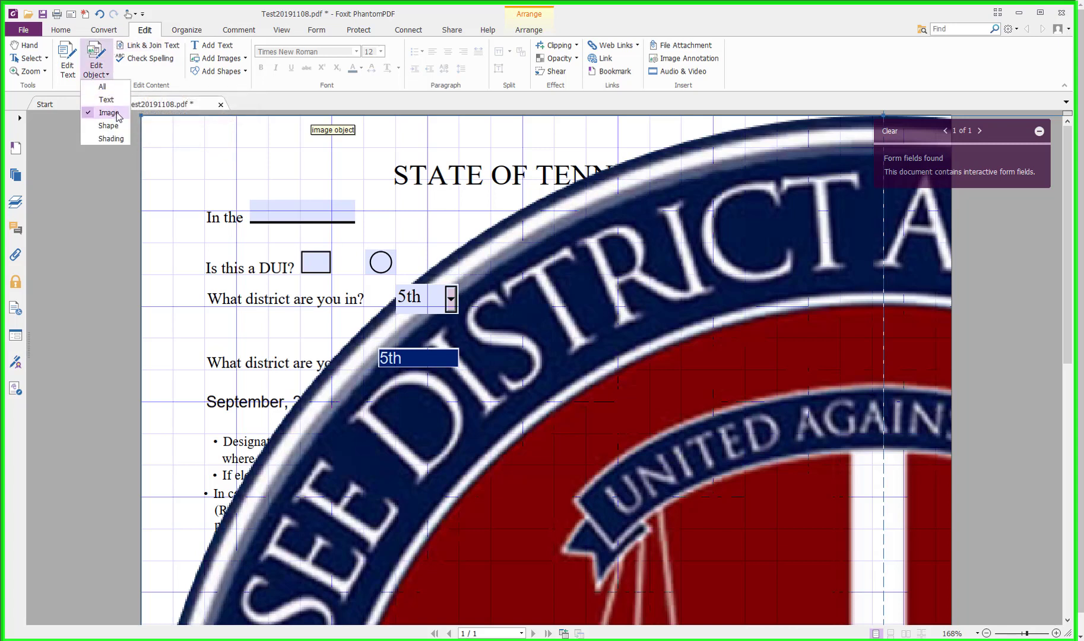
pyautogui.click(186, 29)
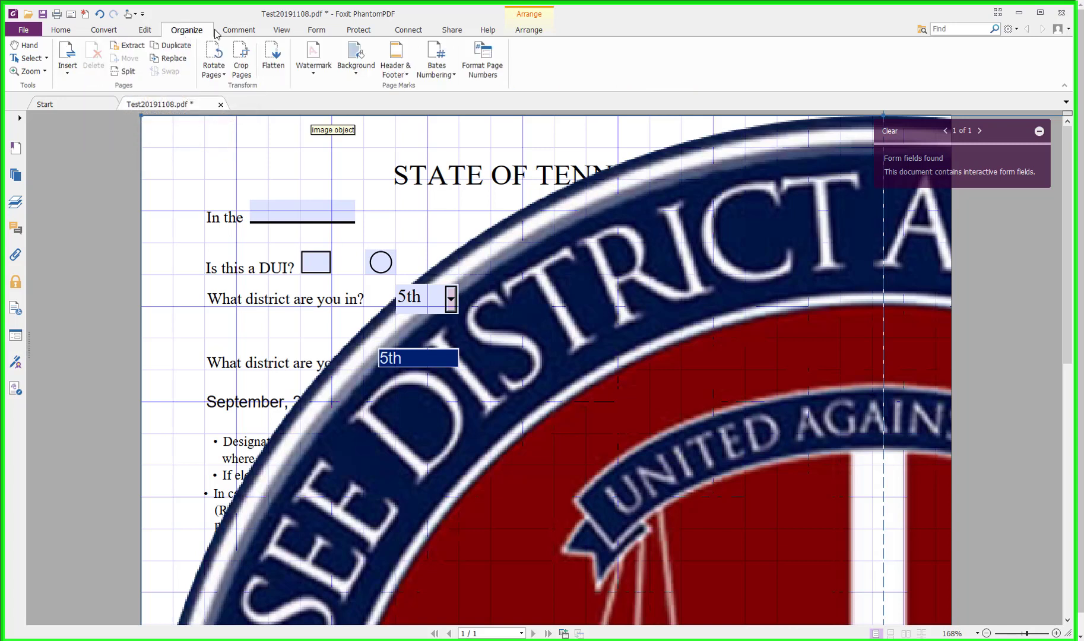
pyautogui.click(240, 30)
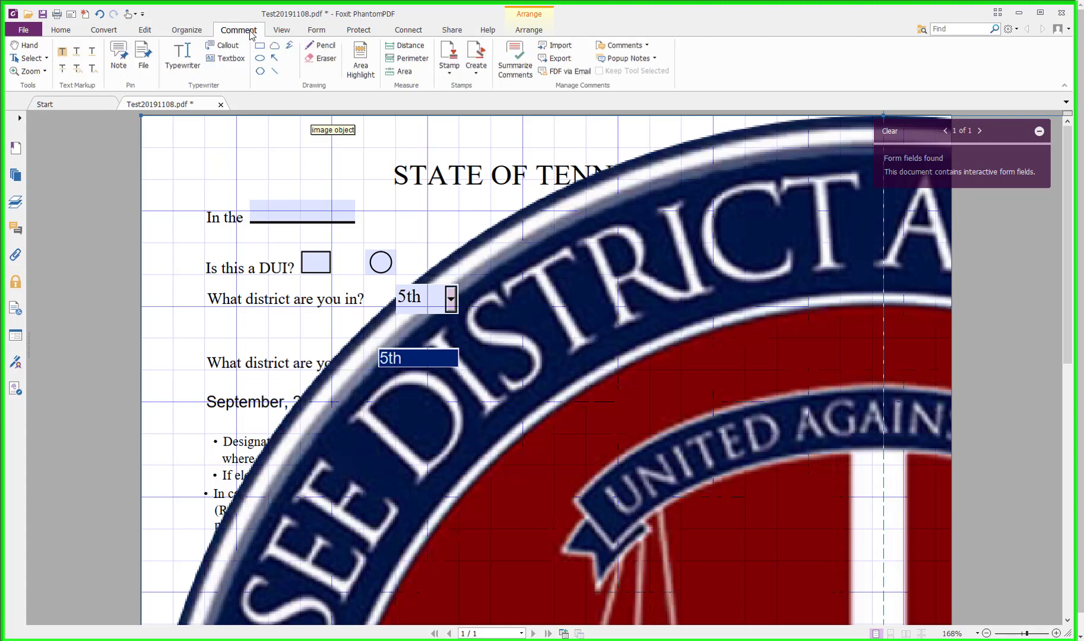
pyautogui.click(281, 33)
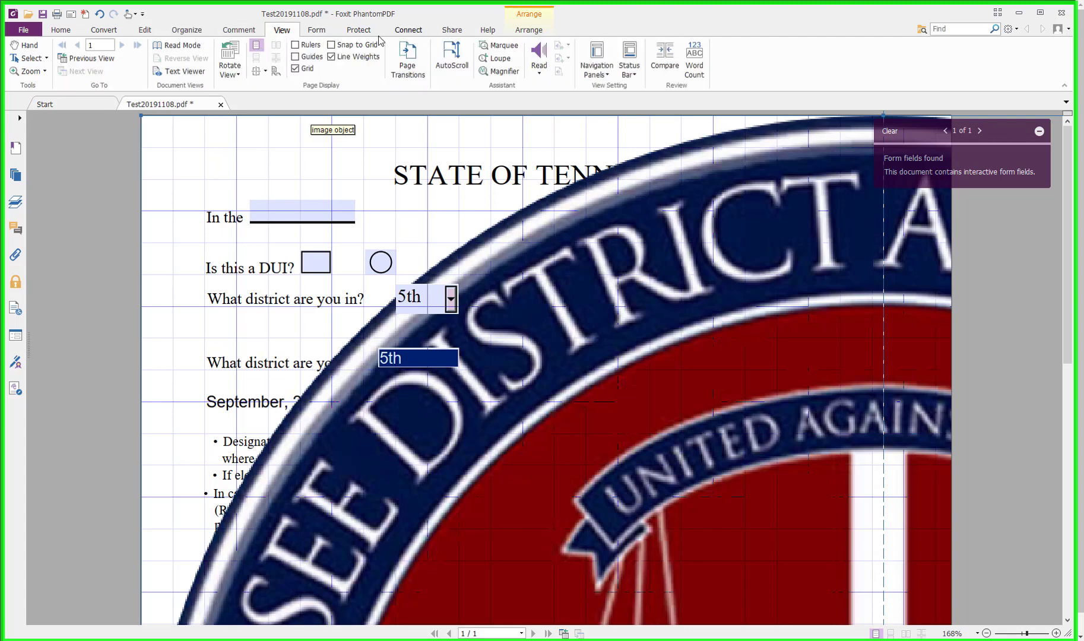
pyautogui.click(61, 30)
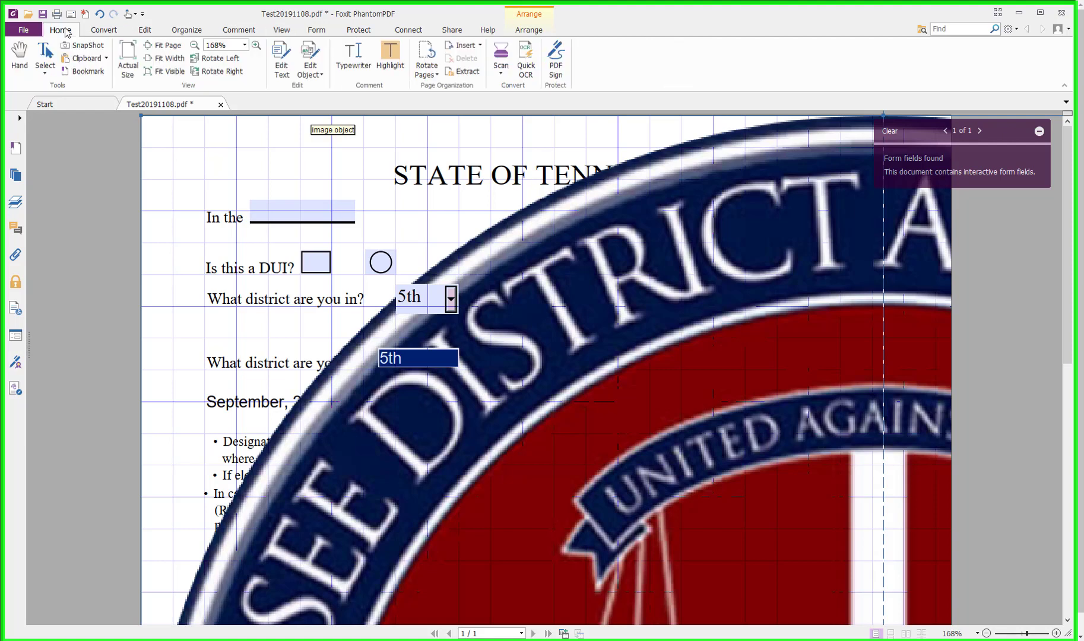
pyautogui.click(104, 30)
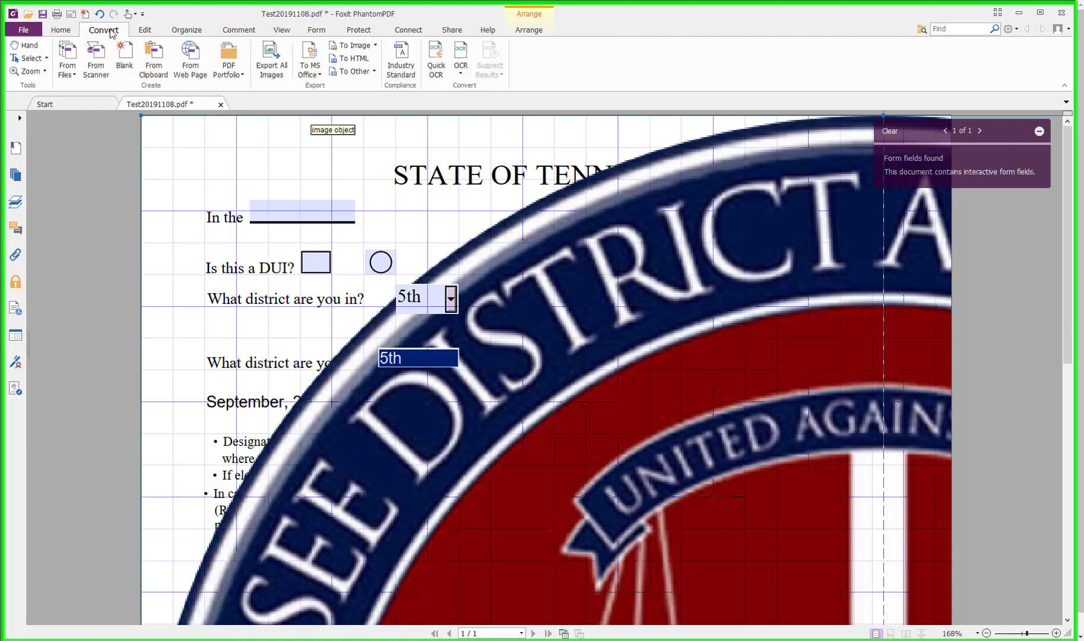
pyautogui.click(147, 32)
pyautogui.click(101, 30)
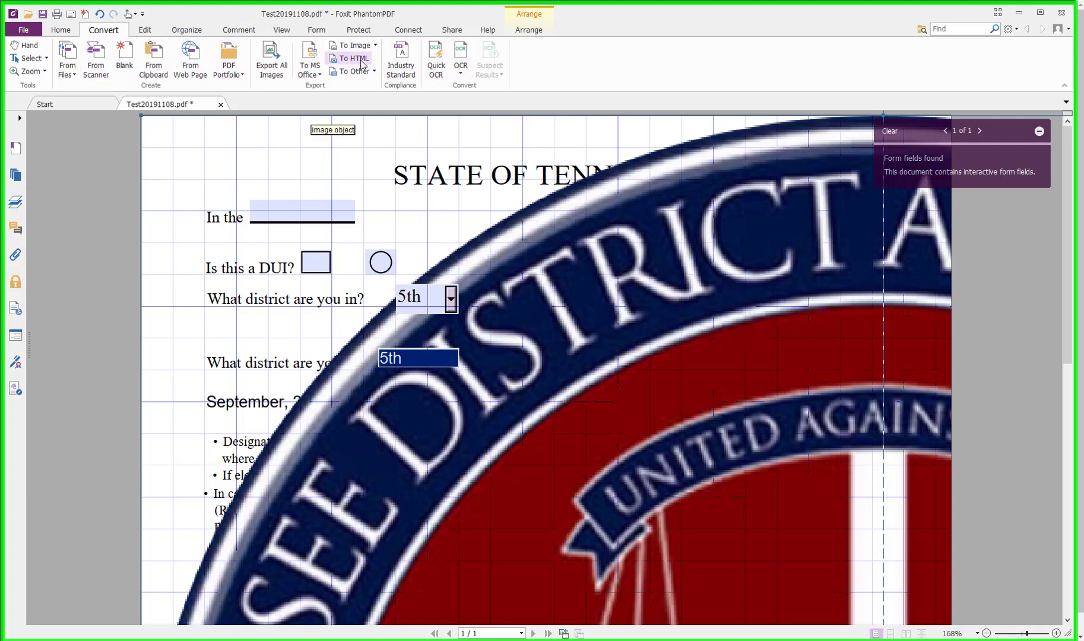
pyautogui.click(150, 33)
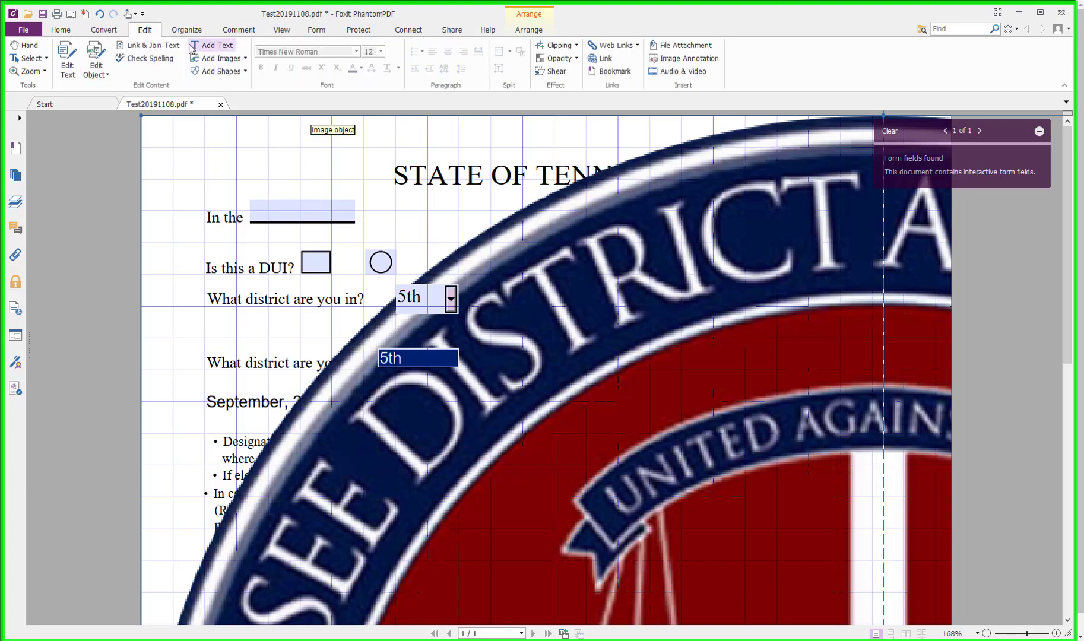
pyautogui.click(107, 31)
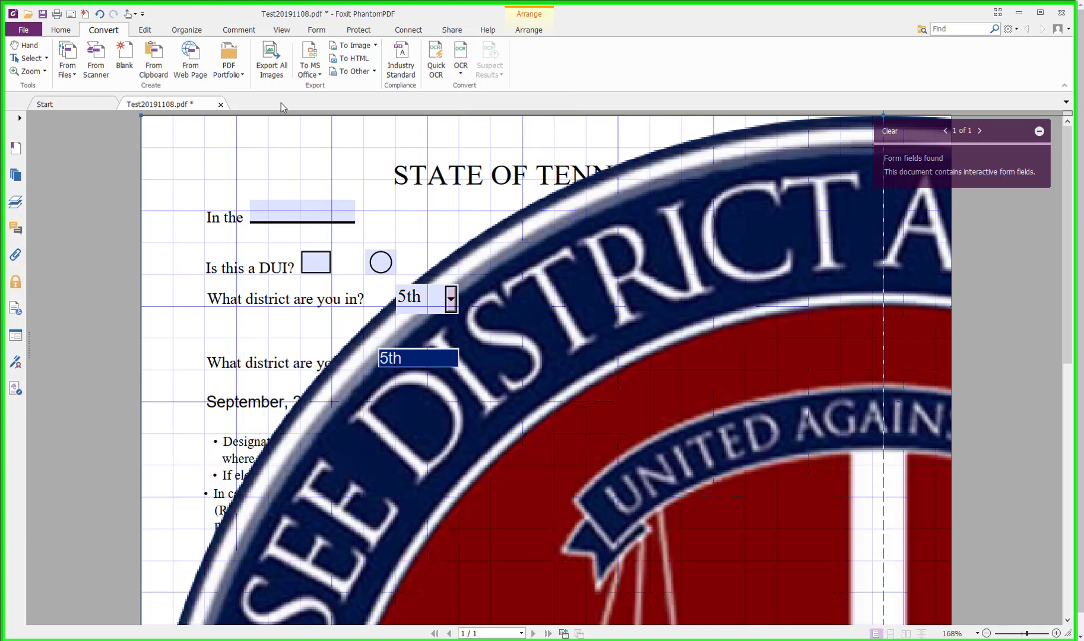
pyautogui.click(145, 30)
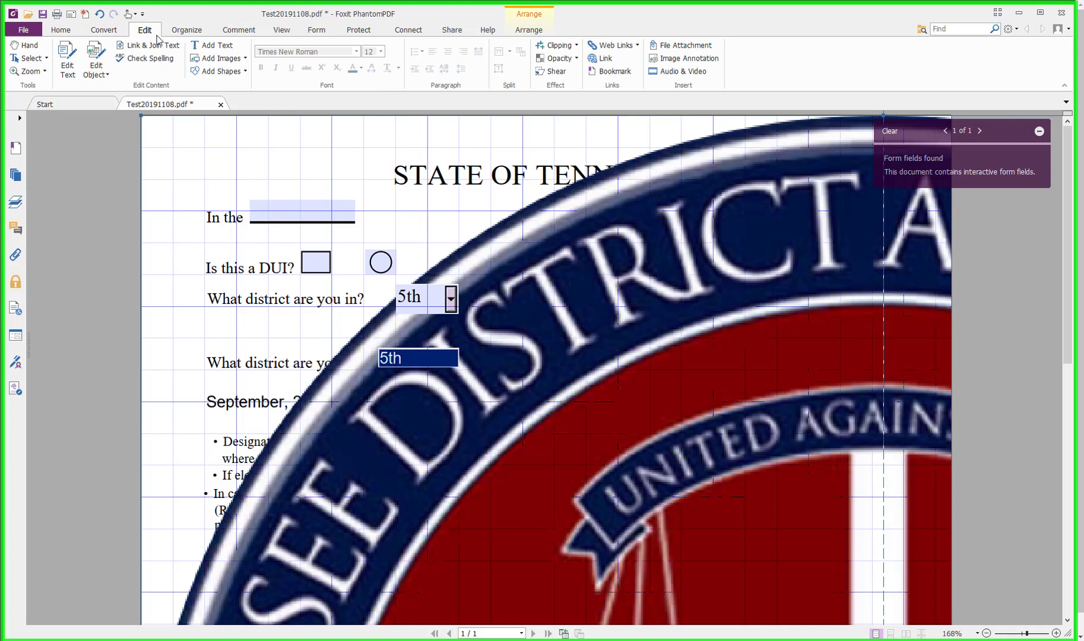
# Center the seal image horizontally on the page
pyautogui.rightClick(682, 176)
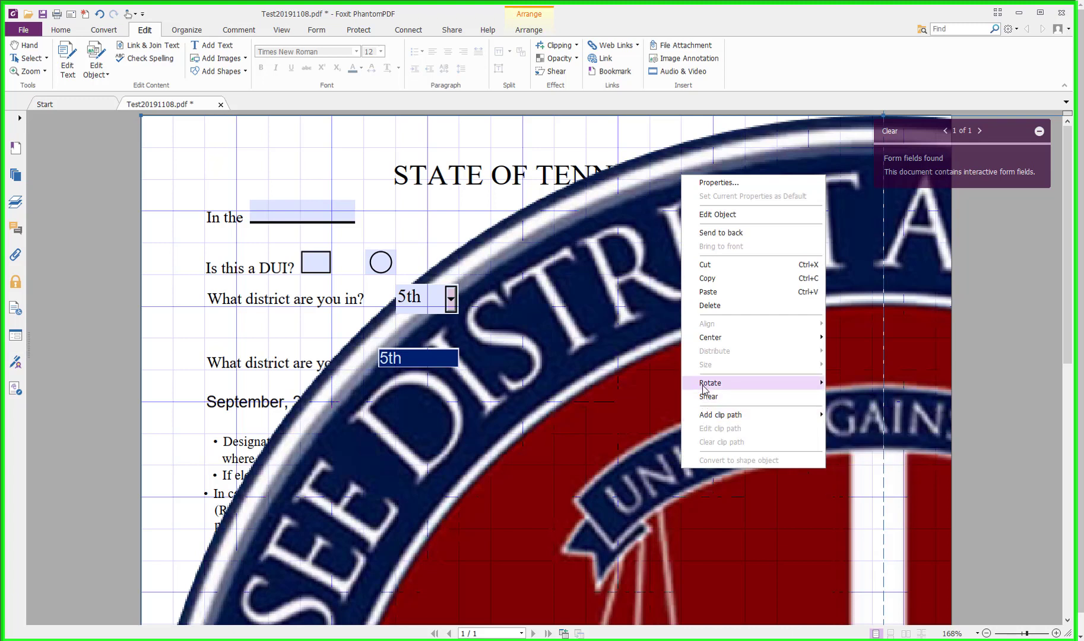
pyautogui.moveTo(705, 339)
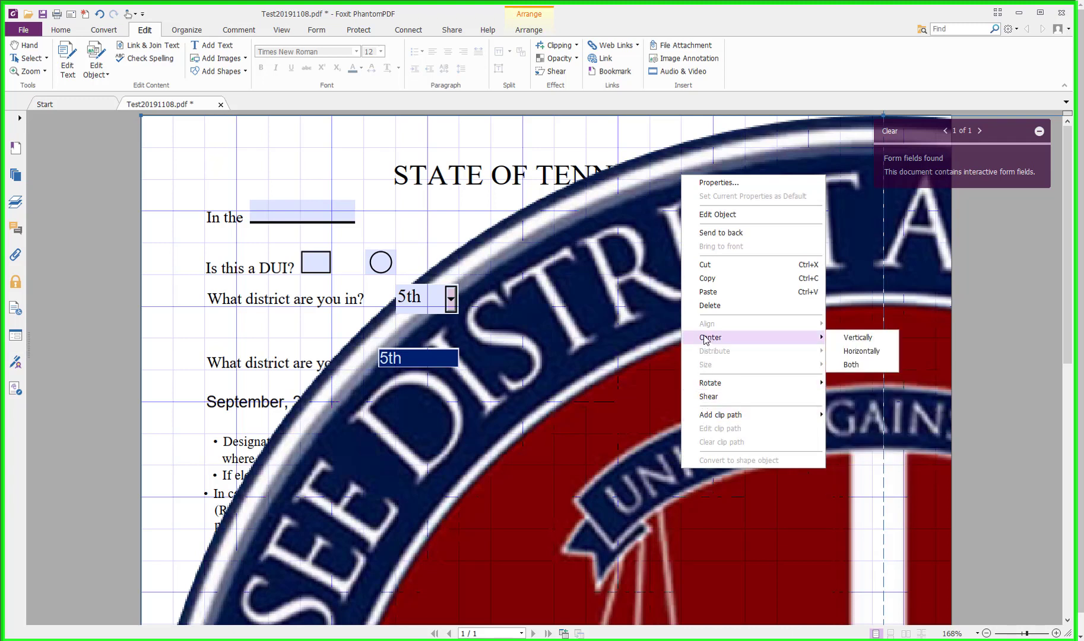
pyautogui.click(859, 351)
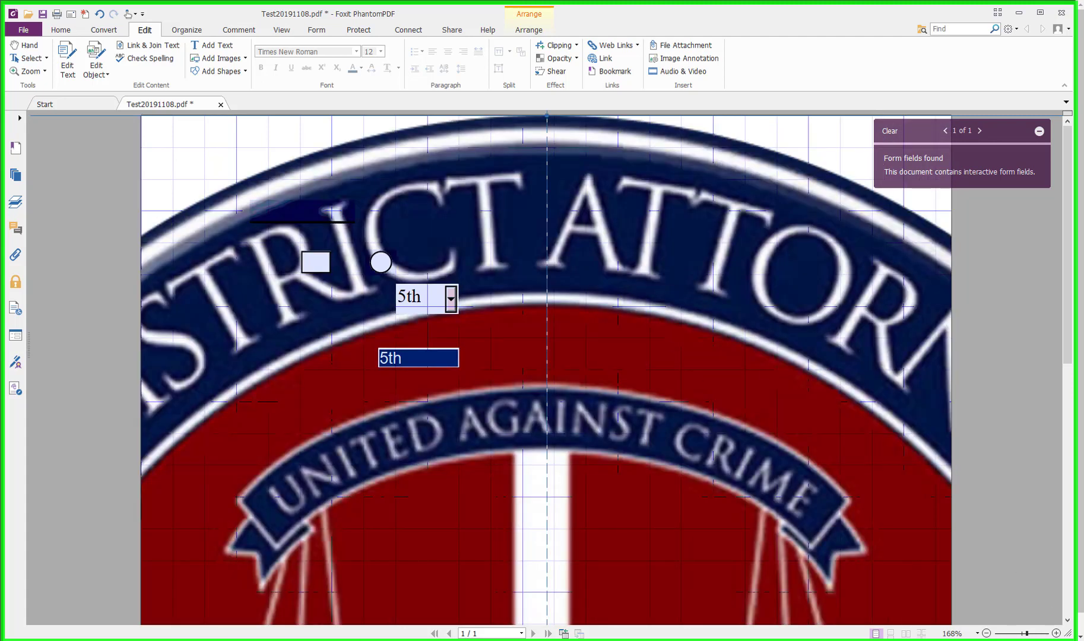
# Inspect the seal image's opacity, position and size in its object properties
pyautogui.click(986, 634)
pyautogui.click(986, 634)
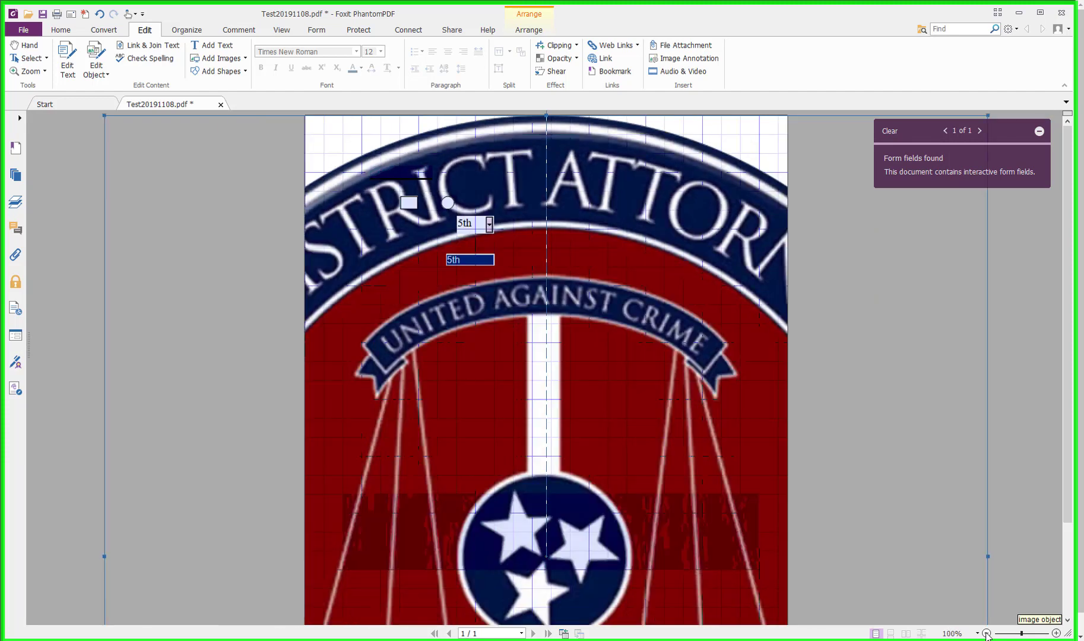
pyautogui.click(986, 634)
pyautogui.rightClick(637, 356)
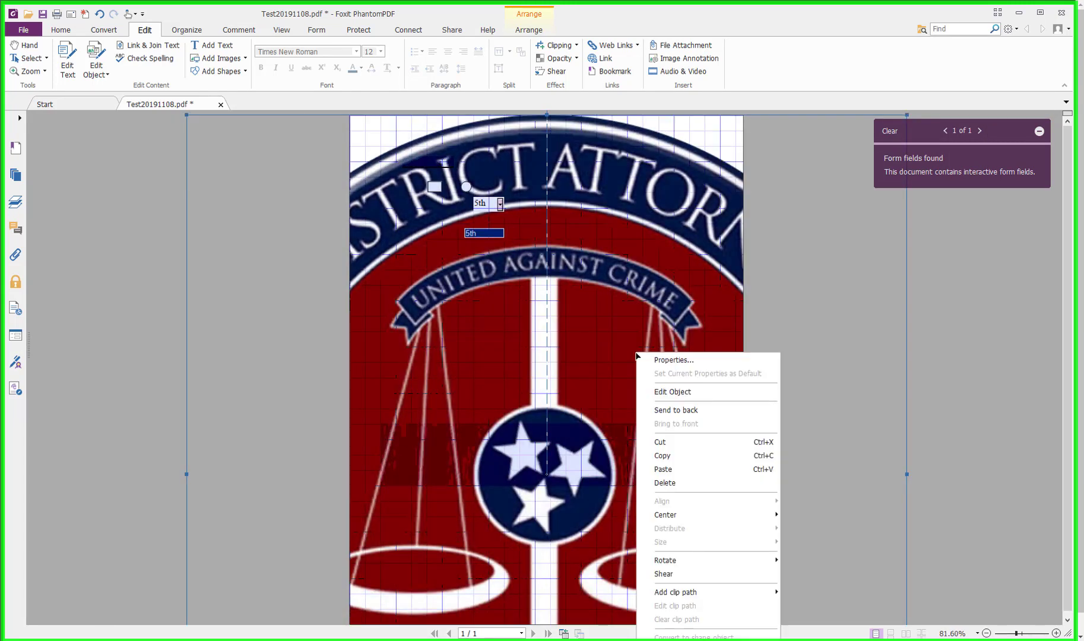
pyautogui.click(652, 359)
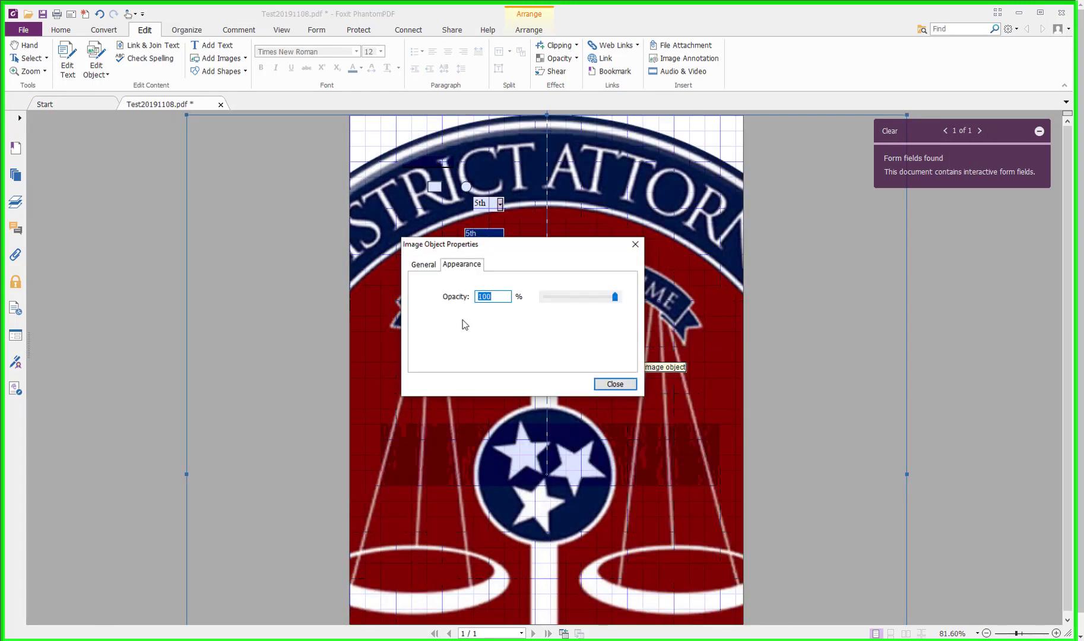
pyautogui.click(432, 264)
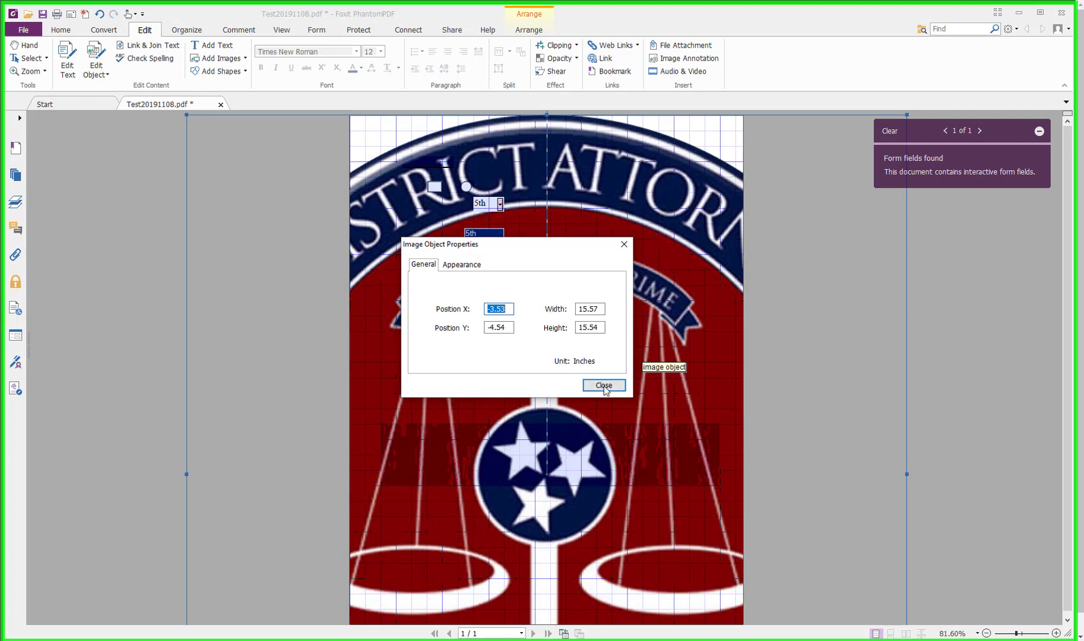
pyautogui.click(624, 244)
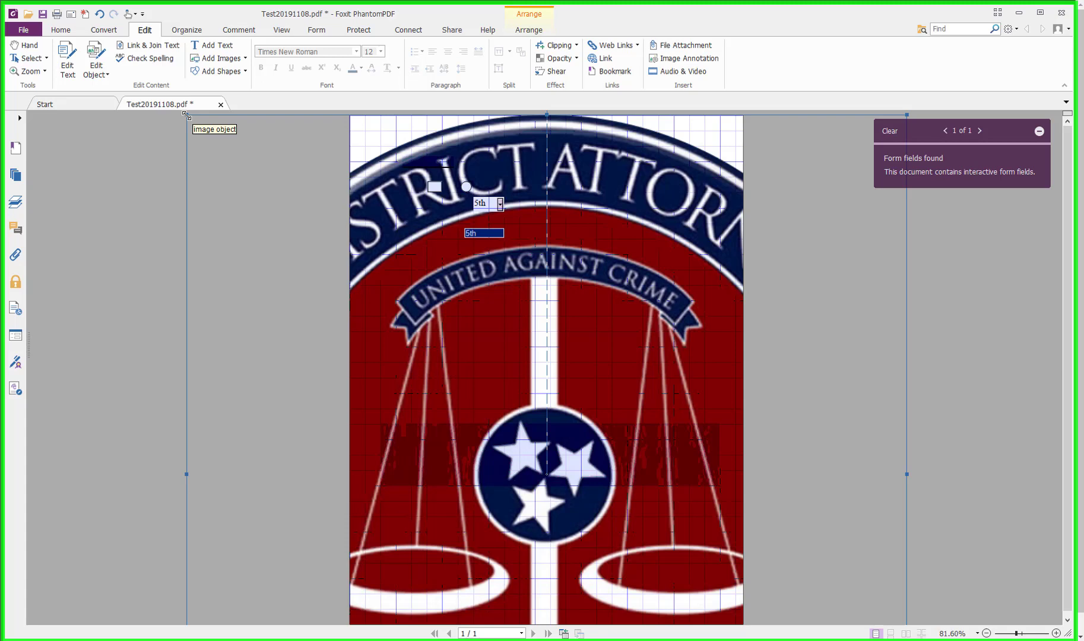
# Scale the seal image down to a small emblem and place it in the page's upper-right corner beside the STATE OF TENNESSEE heading
pyautogui.moveTo(187, 114)
pyautogui.mouseDown()
pyautogui.moveTo(191, 135)
pyautogui.moveTo(400, 223)
pyautogui.moveTo(500, 350)
pyautogui.mouseUp()
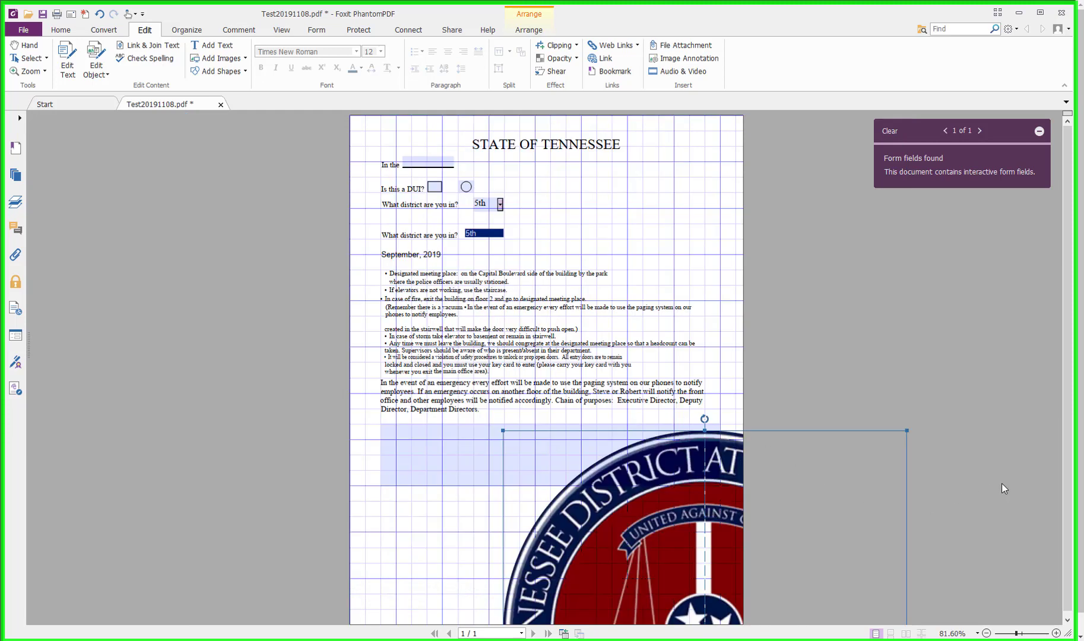
pyautogui.moveTo(1069, 606); pyautogui.dragTo(1069, 615)
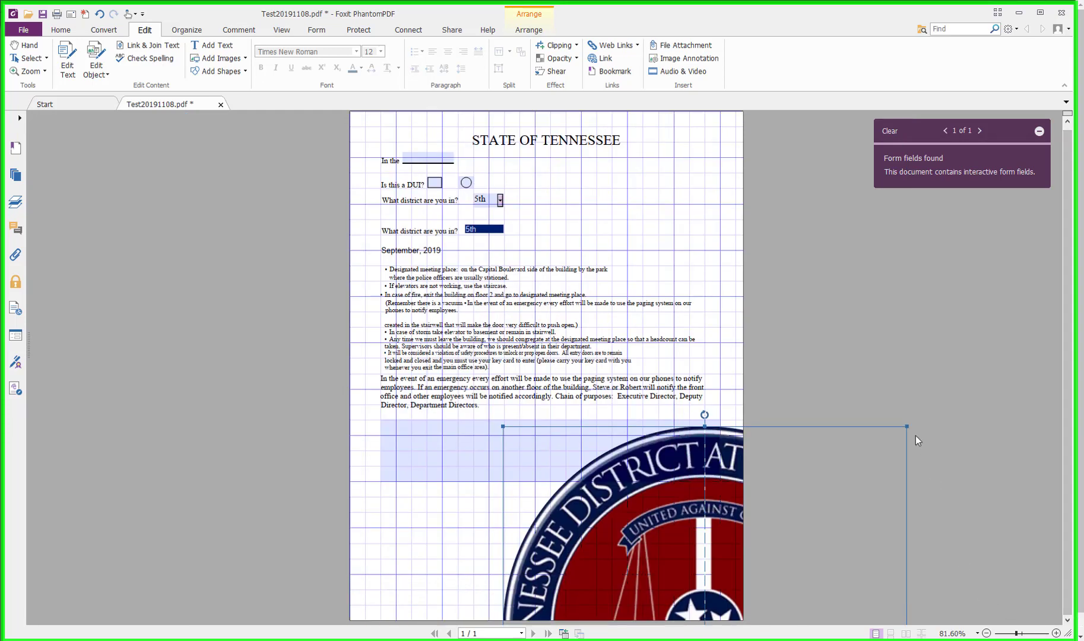
pyautogui.moveTo(906, 425); pyautogui.dragTo(815, 519)
pyautogui.moveTo(698, 525); pyautogui.dragTo(606, 251)
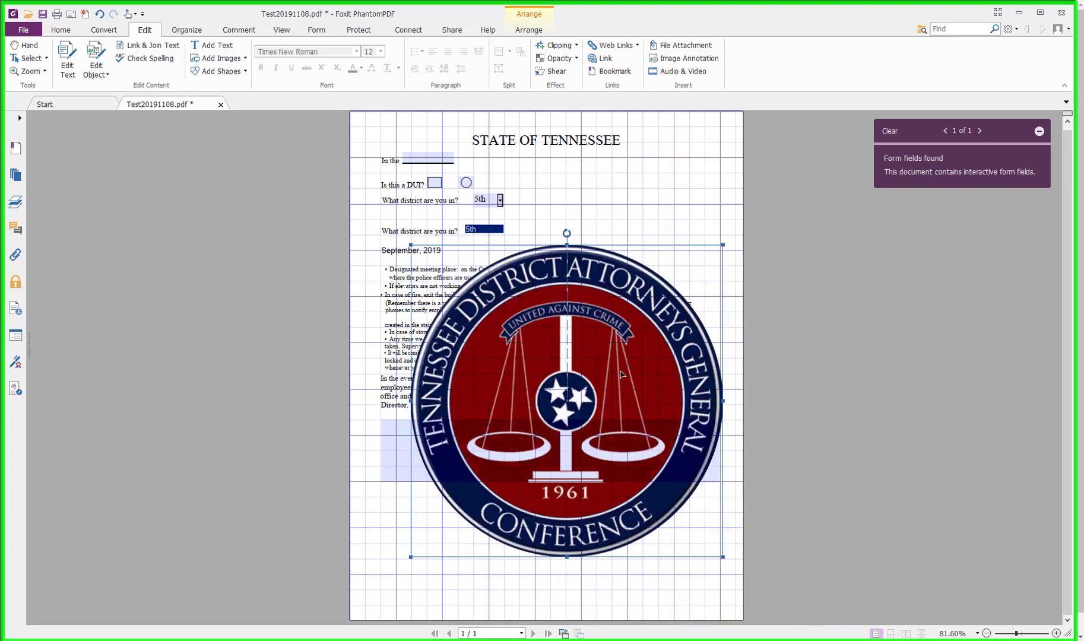
pyautogui.moveTo(412, 558); pyautogui.dragTo(677, 177)
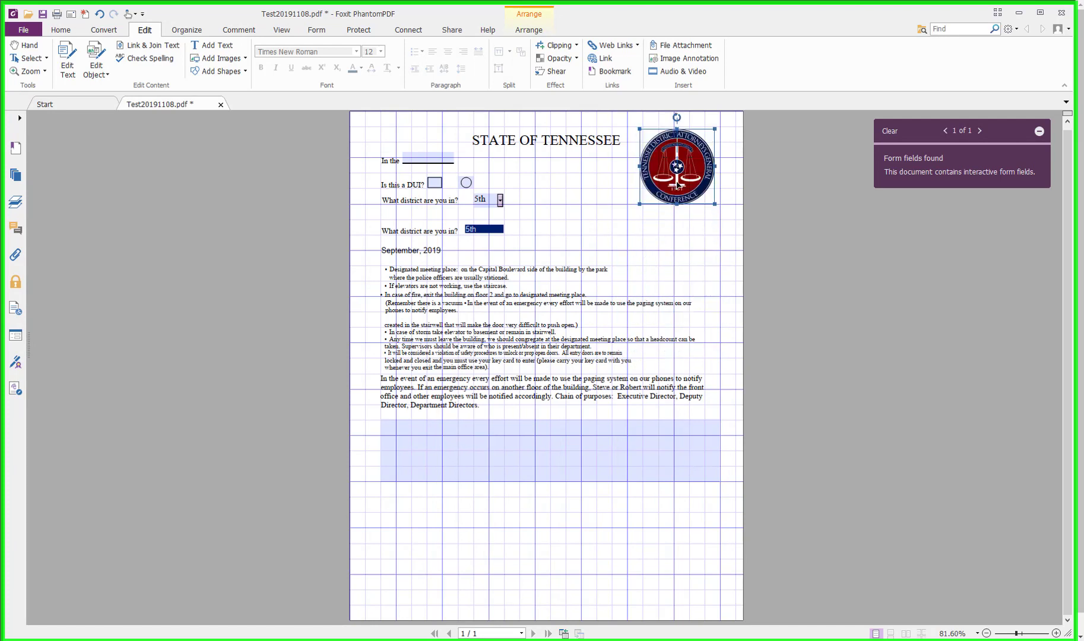
# Collapse the form-fields notice, shrink the seal a little more, and move it just below the right end of the STATE OF TENNESSEE heading
pyautogui.click(1056, 633)
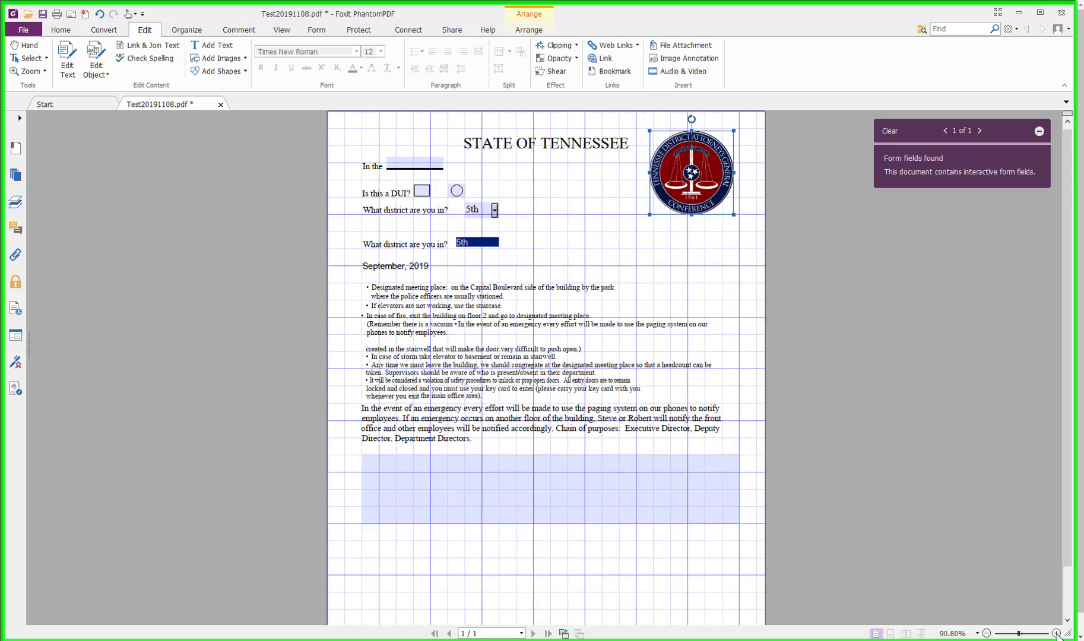
pyautogui.click(1056, 633)
pyautogui.click(1056, 633)
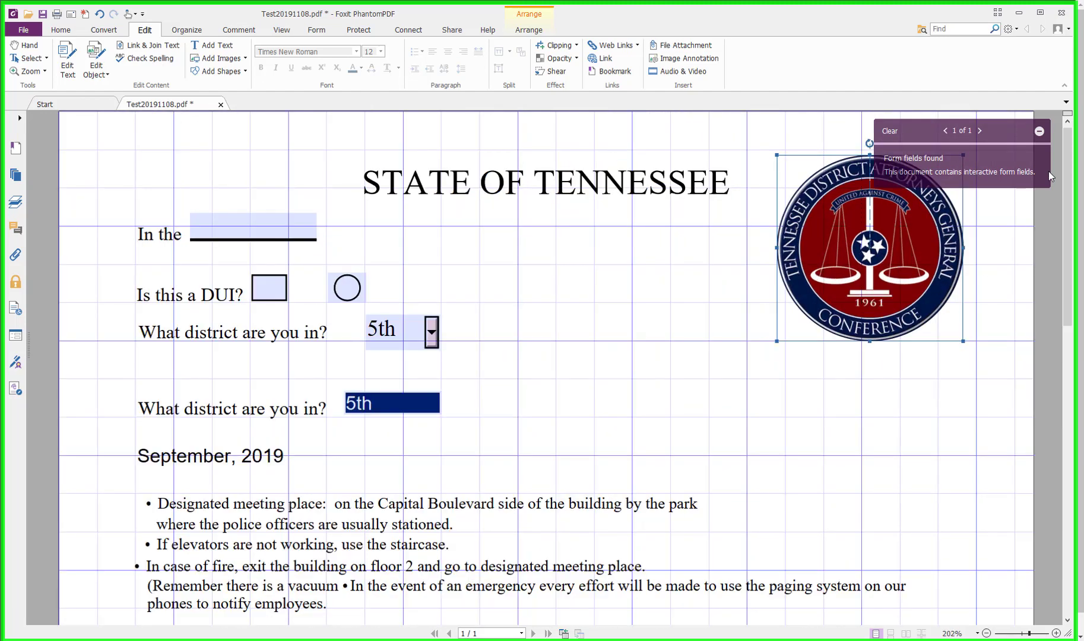
pyautogui.click(1039, 131)
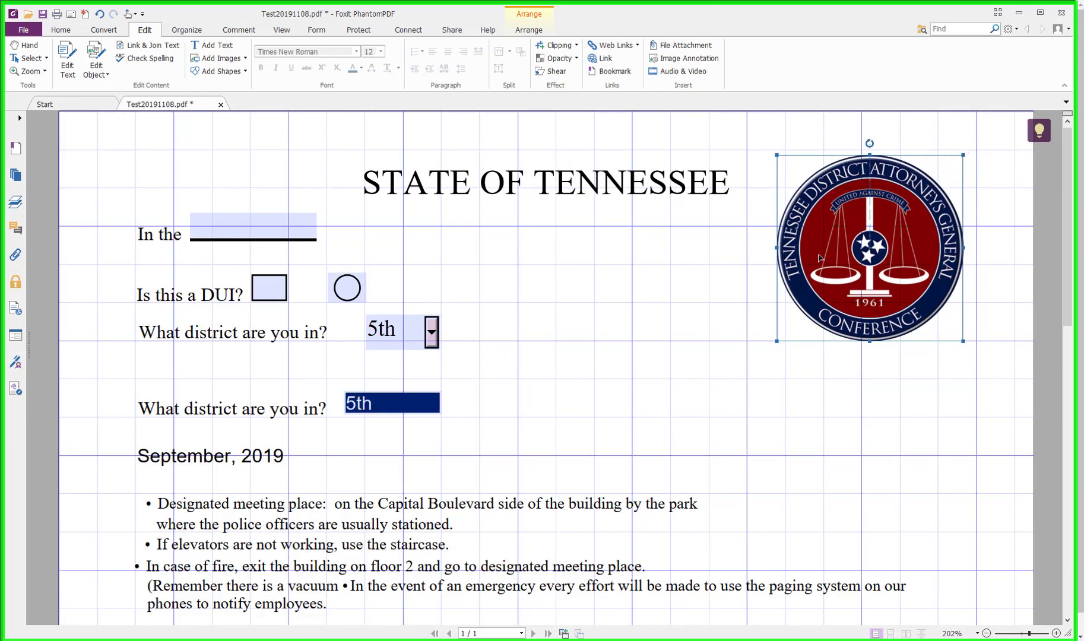
pyautogui.moveTo(776, 341); pyautogui.dragTo(813, 304)
pyautogui.moveTo(918, 231); pyautogui.dragTo(791, 344)
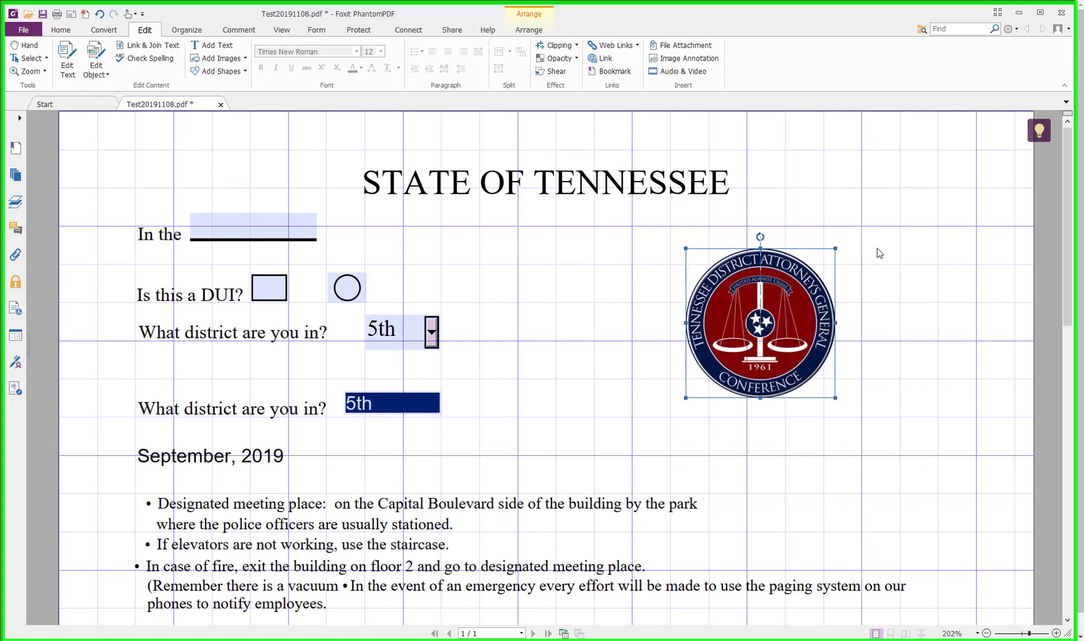
# Insert the AlarmClock02.png image from the OneDrive Images folder into the form
pyautogui.click(906, 300)
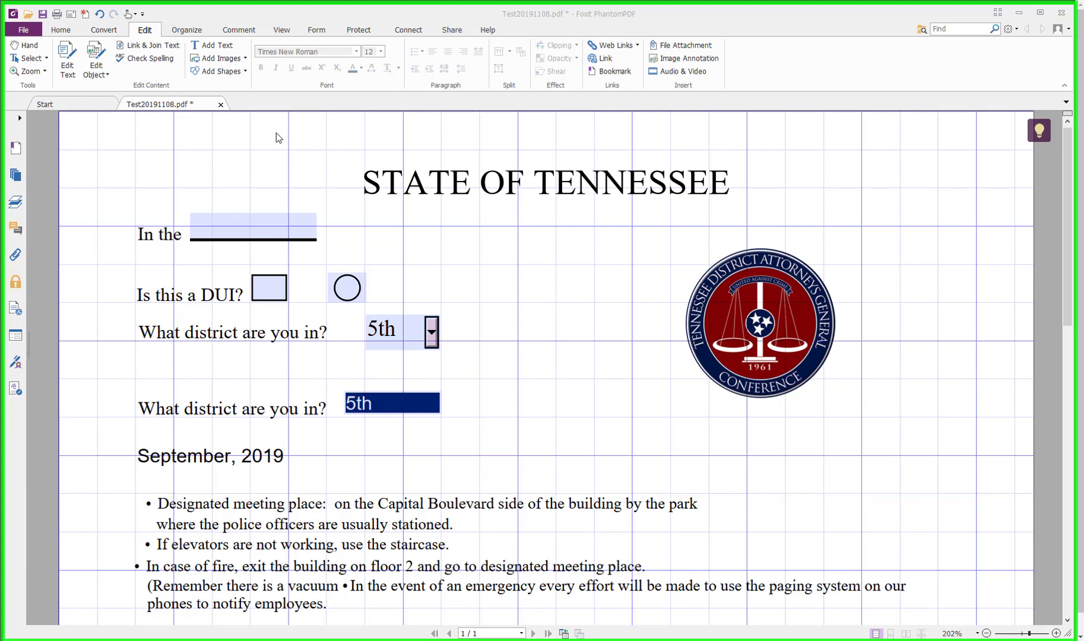
pyautogui.click(212, 11)
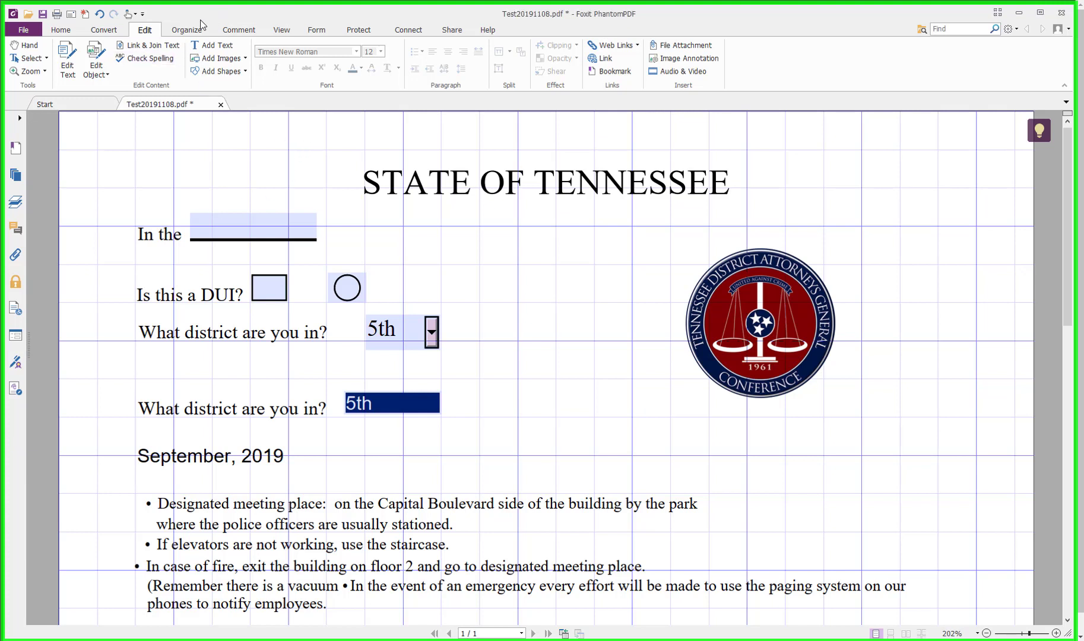
pyautogui.click(240, 59)
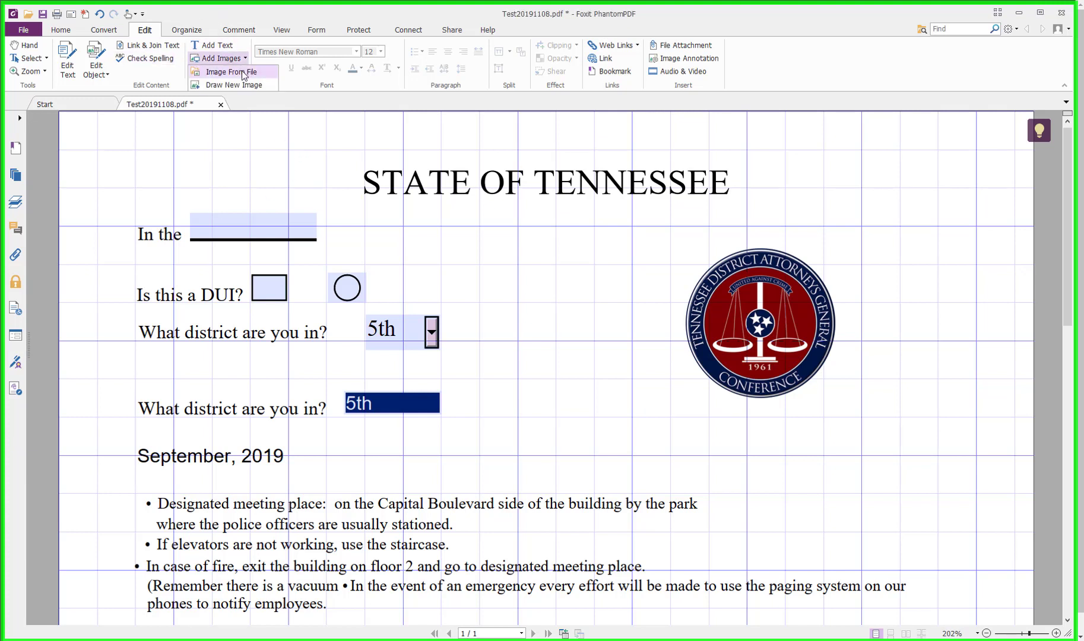
pyautogui.click(225, 77)
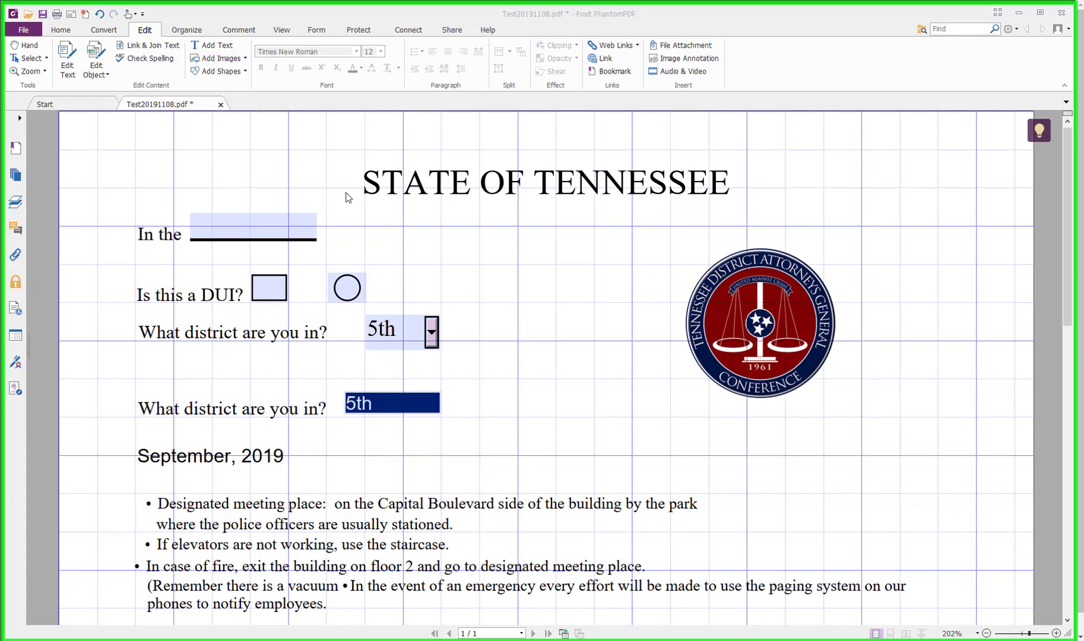
pyautogui.click(252, 359)
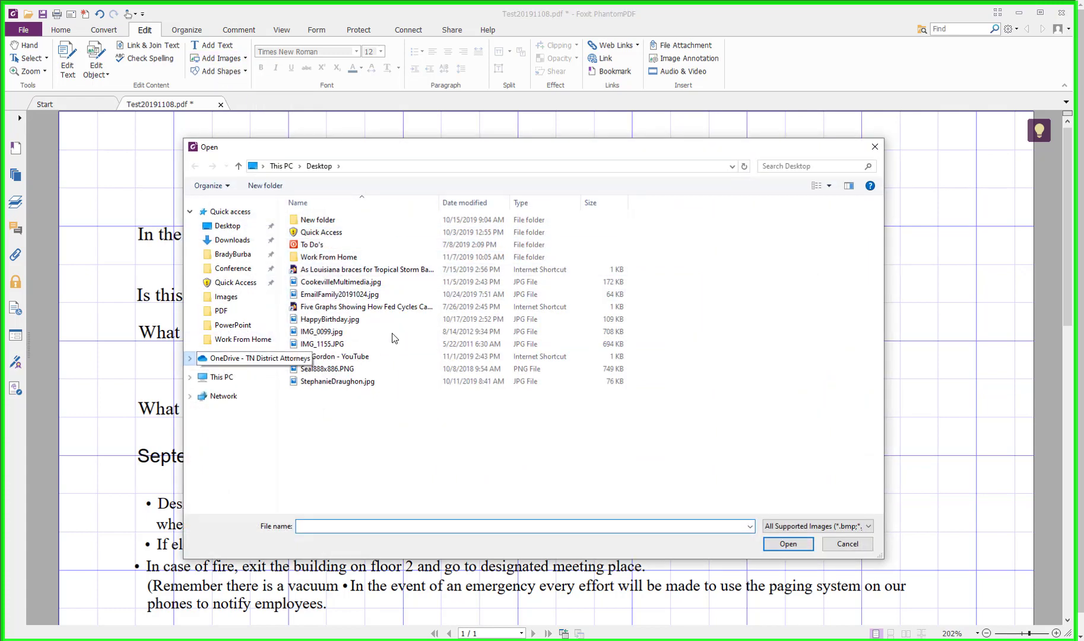
pyautogui.doubleClick(321, 271)
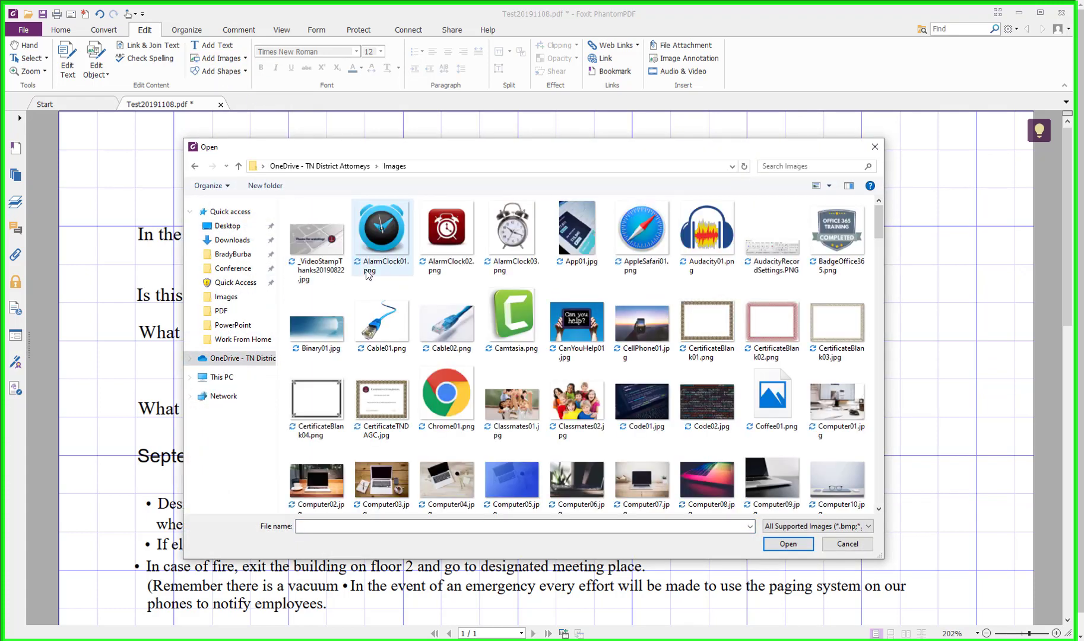
pyautogui.click(457, 238)
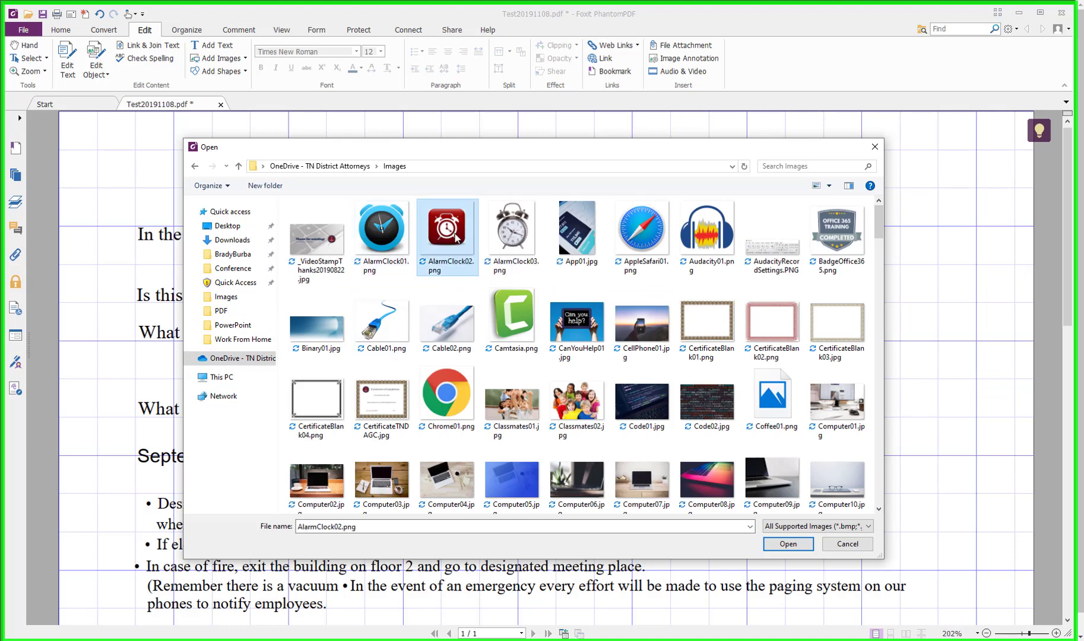
pyautogui.click(785, 544)
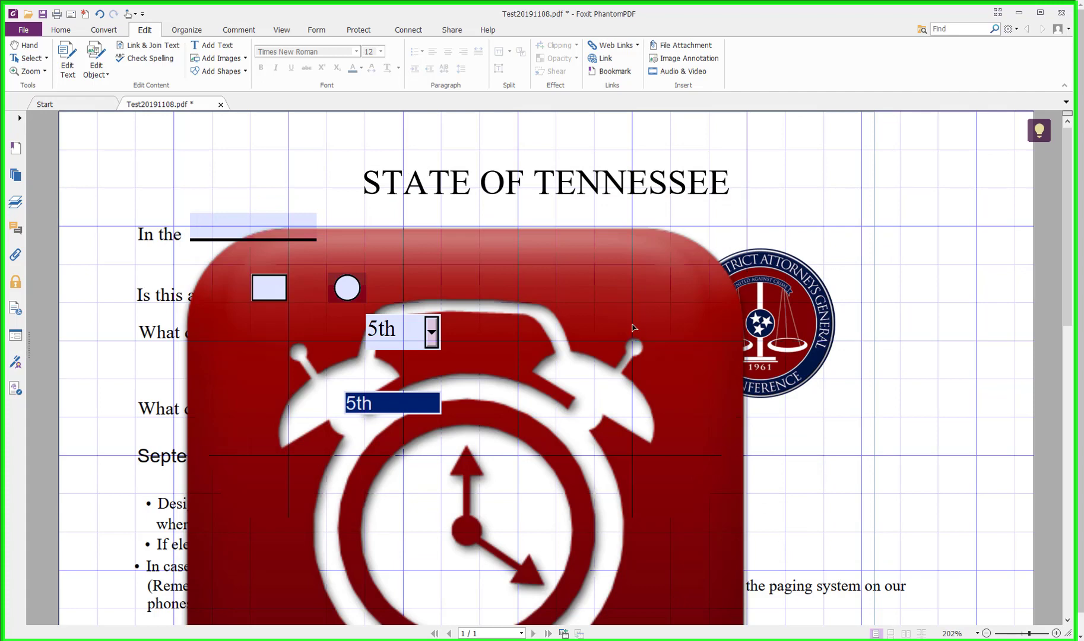
# Scale the alarm clock image down to a small icon, place it beside the seal, and deselect it
pyautogui.click(489, 262)
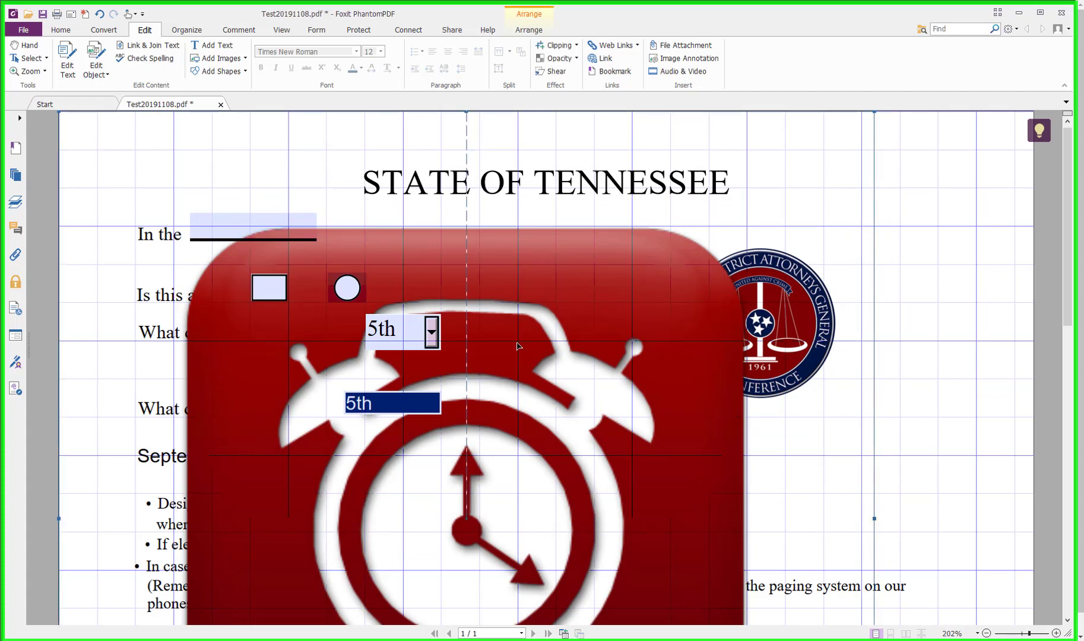
pyautogui.click(987, 633)
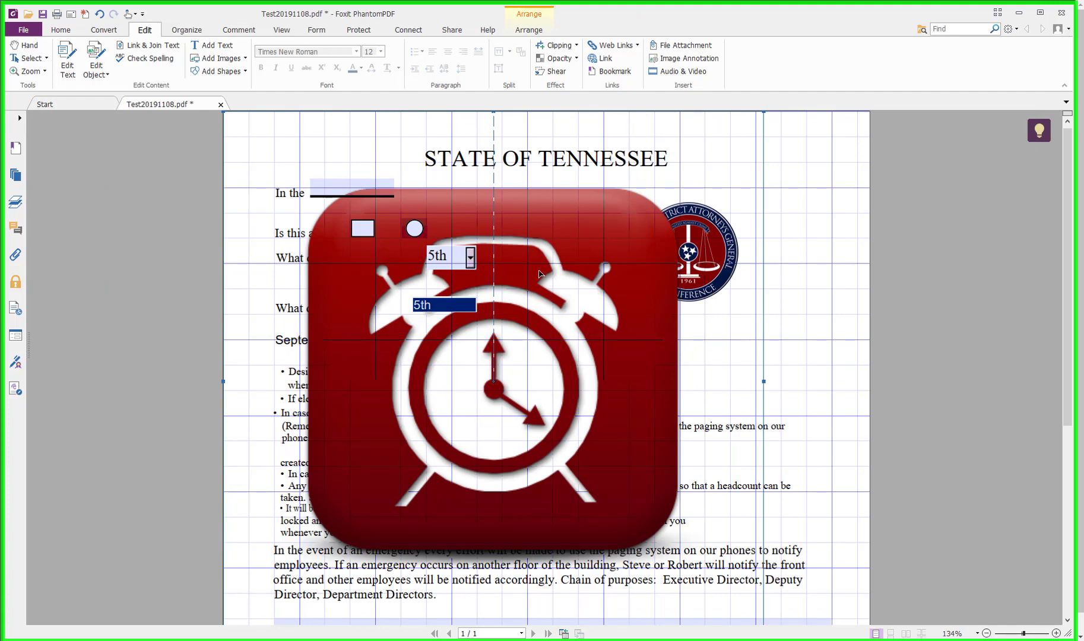
pyautogui.click(987, 632)
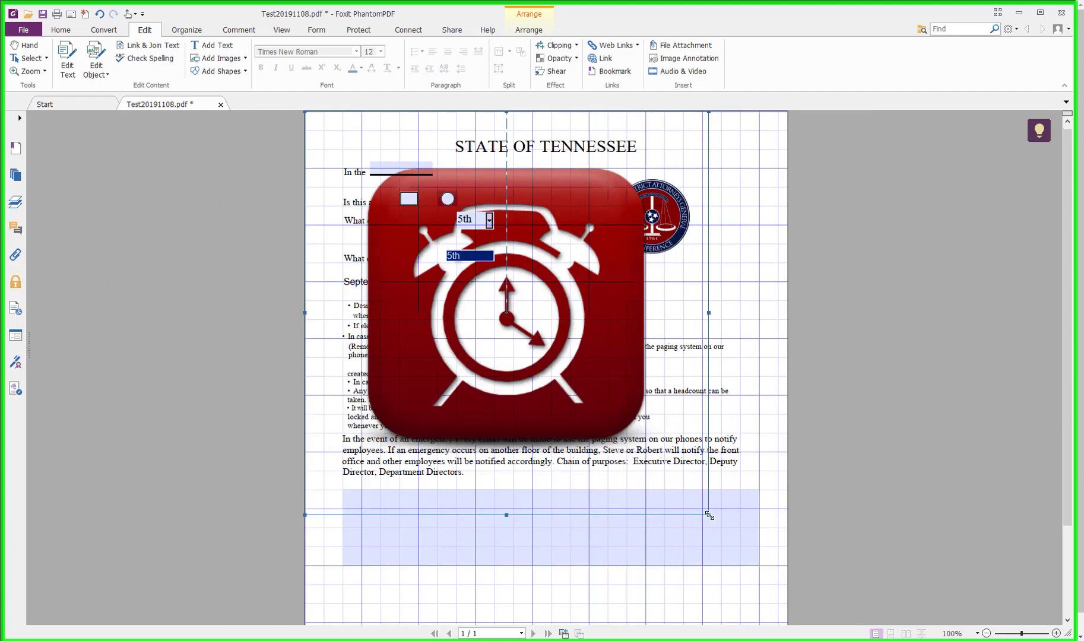
pyautogui.moveTo(711, 518); pyautogui.dragTo(474, 259)
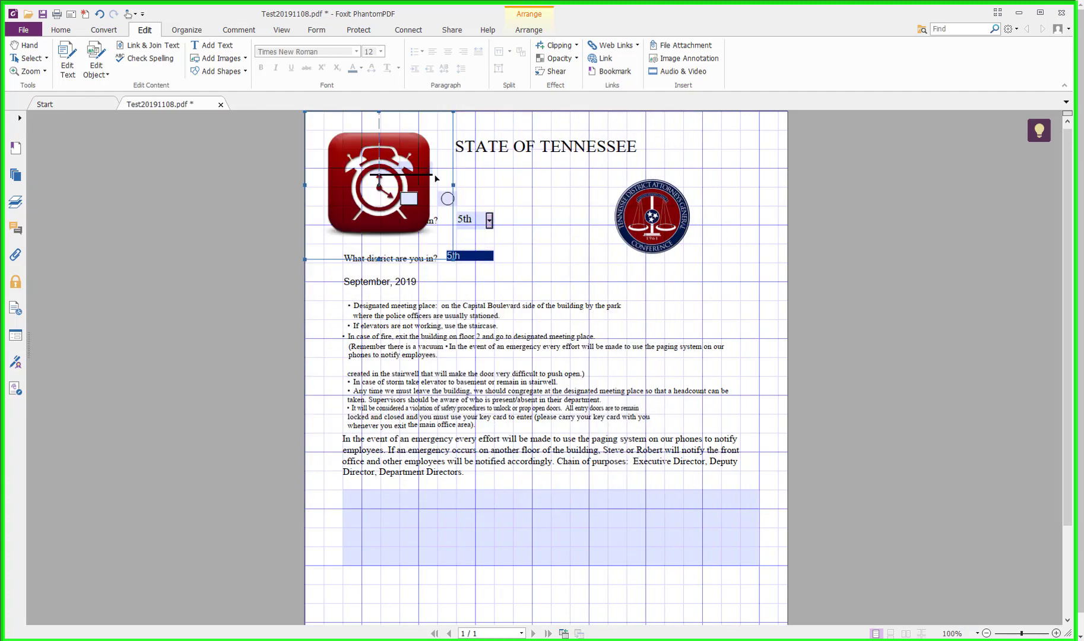
pyautogui.moveTo(387, 153); pyautogui.dragTo(548, 266)
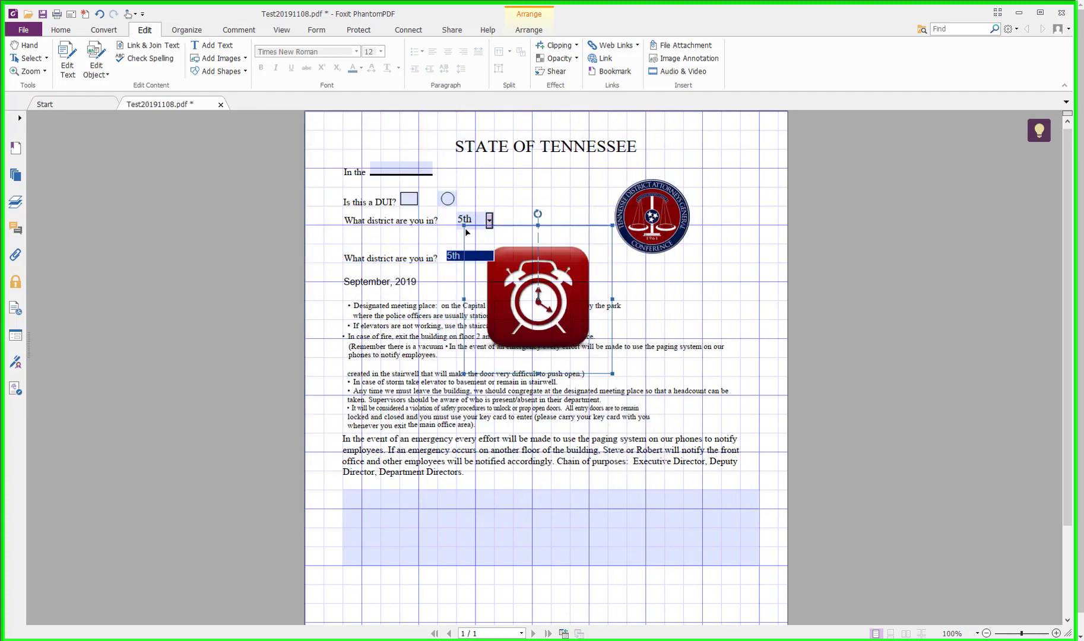
pyautogui.moveTo(465, 227); pyautogui.dragTo(561, 322)
pyautogui.moveTo(572, 224)
pyautogui.mouseDown()
pyautogui.moveTo(558, 220)
pyautogui.moveTo(600, 257)
pyautogui.moveTo(586, 237)
pyautogui.mouseUp()
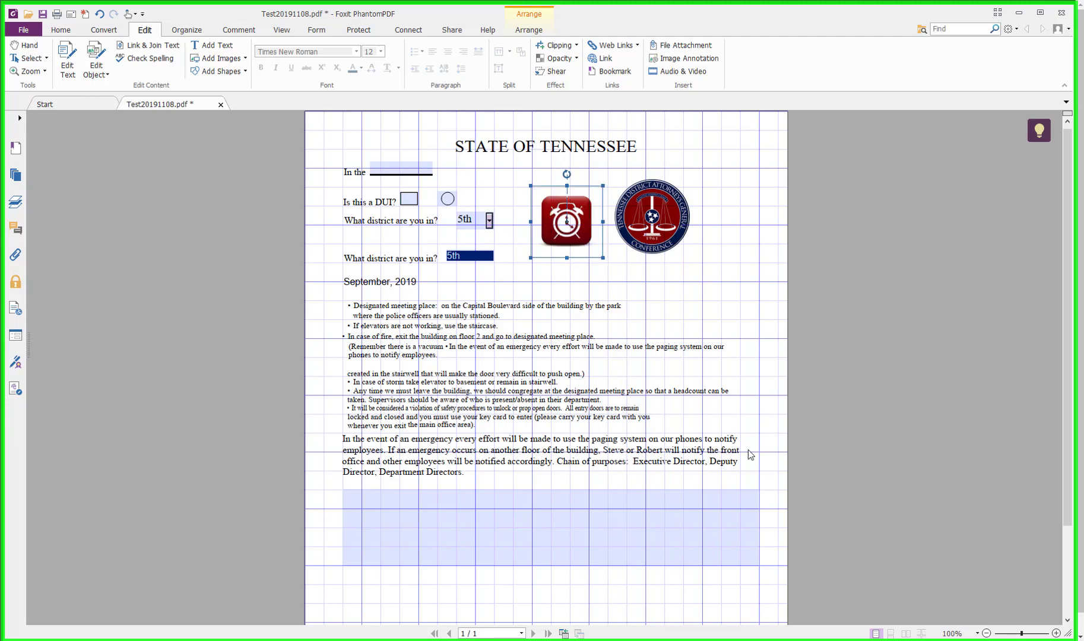
pyautogui.click(1056, 633)
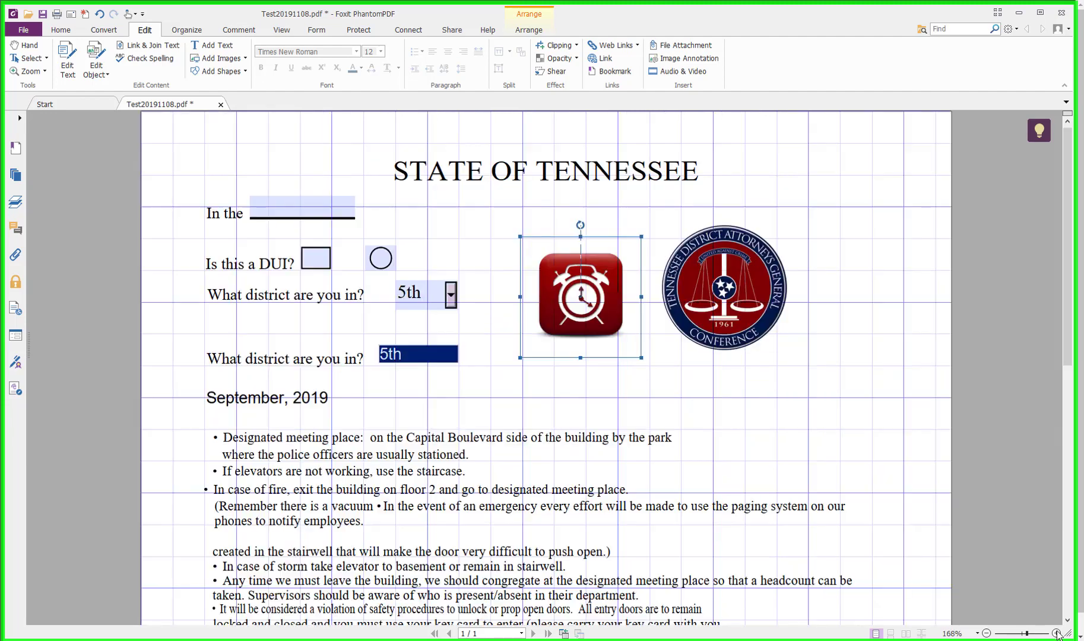
pyautogui.click(1056, 634)
pyautogui.click(688, 446)
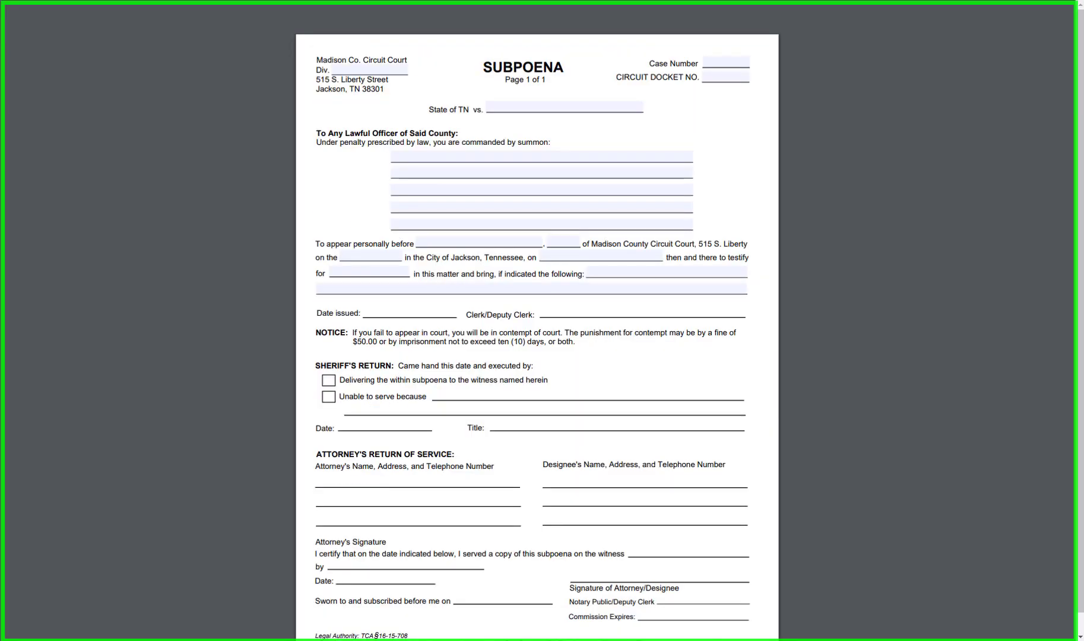
# Review the sample subpoena form, the available form field tools, and the whole page of Test20191108.pdf
pyautogui.scroll(-1, 421, 324)
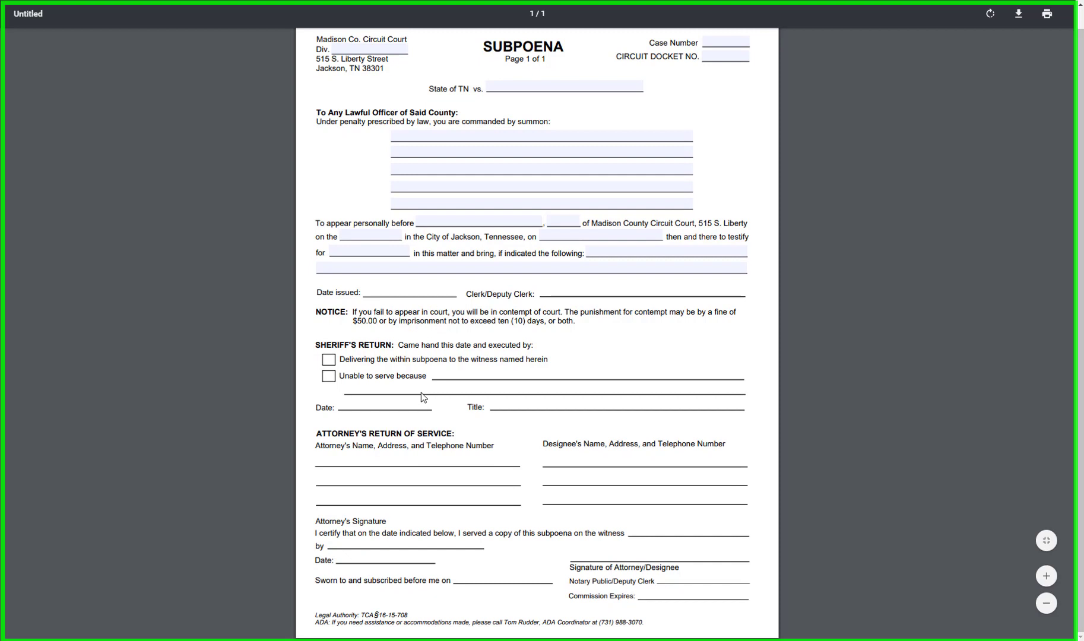
pyautogui.scroll(1, 421, 392)
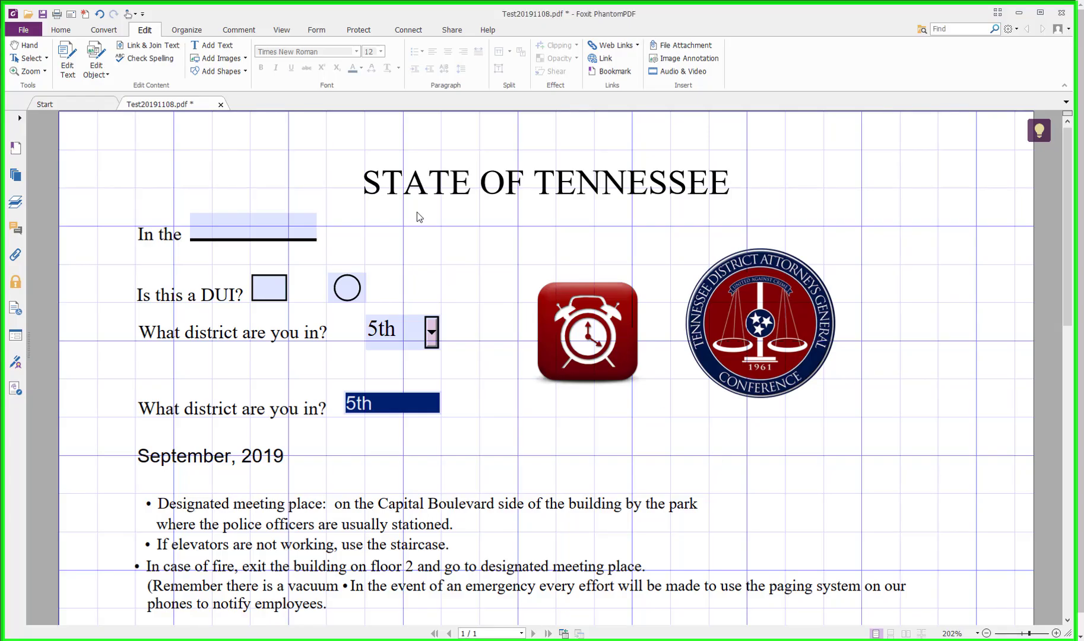
pyautogui.click(317, 30)
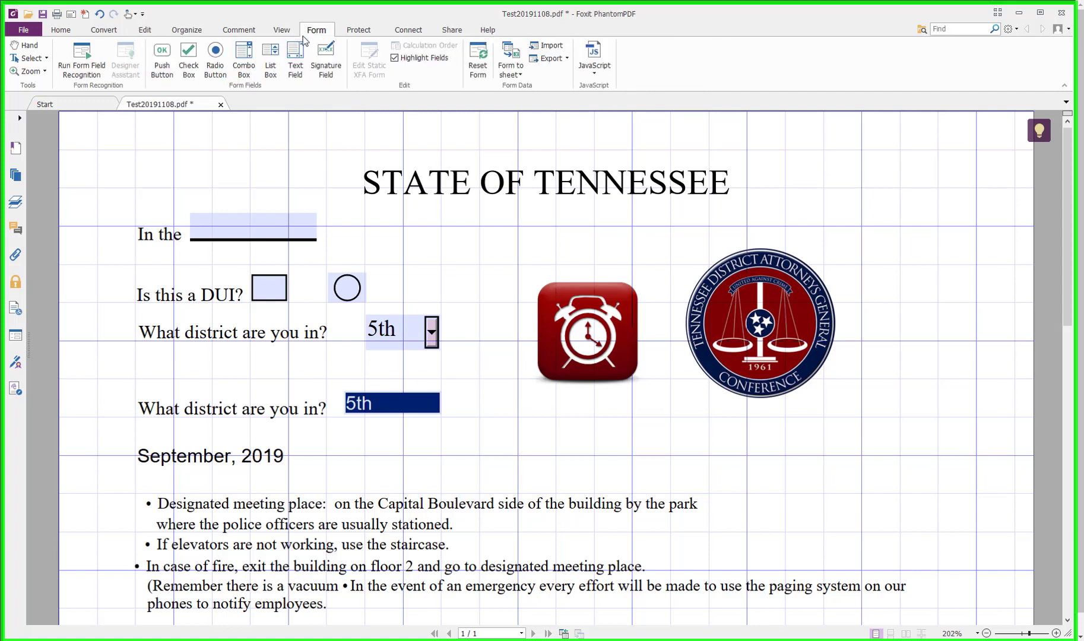
pyautogui.click(330, 64)
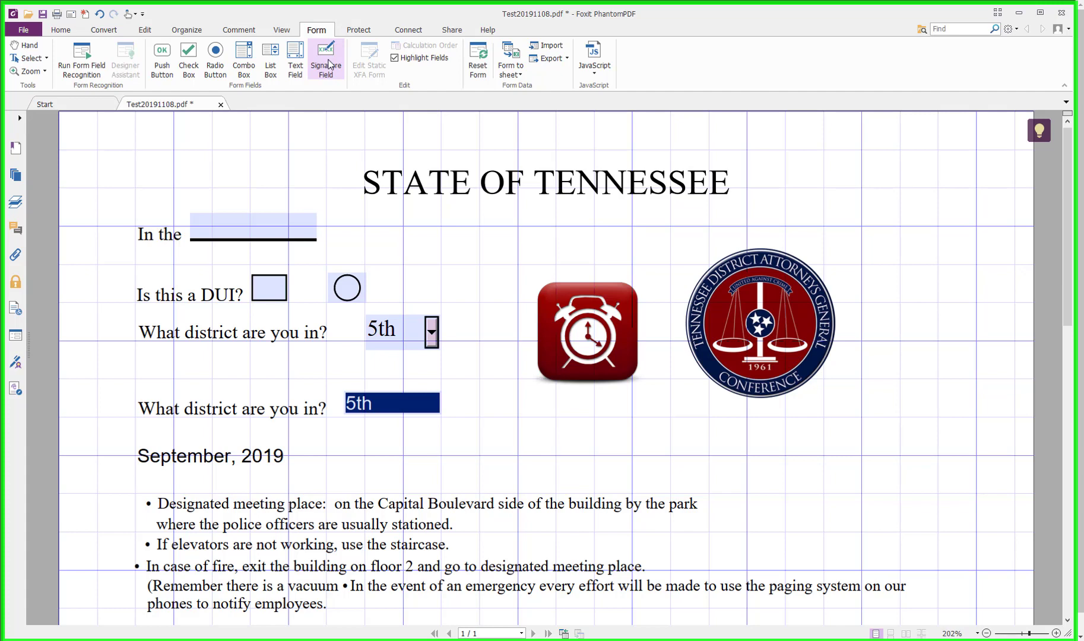
pyautogui.moveTo(1068, 202); pyautogui.dragTo(1067, 344)
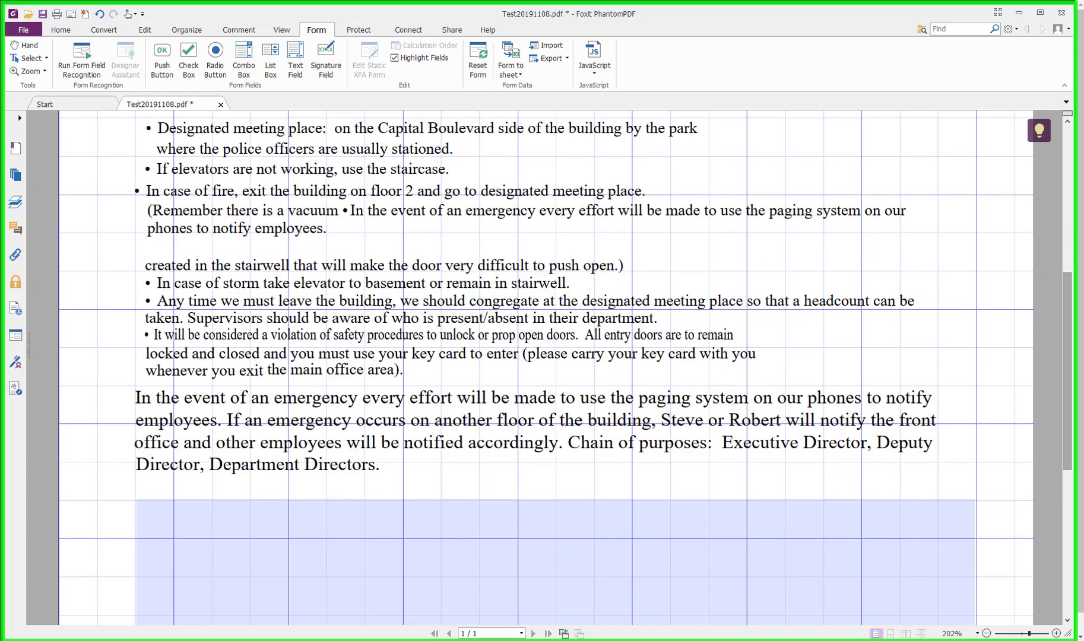
pyautogui.click(1069, 564)
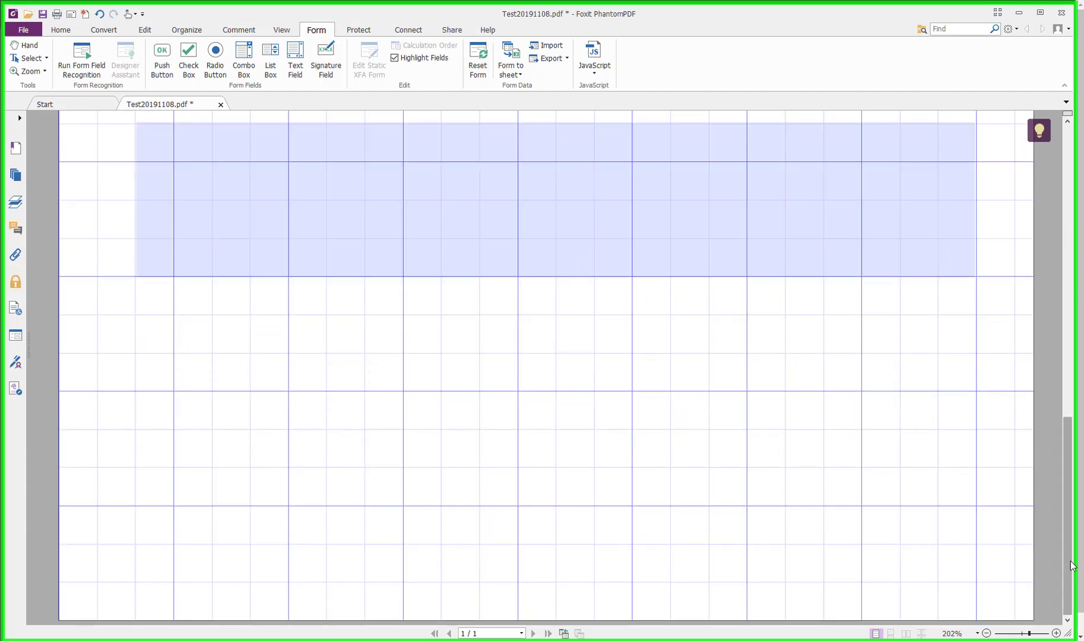
pyautogui.moveTo(1072, 565); pyautogui.dragTo(1064, 276)
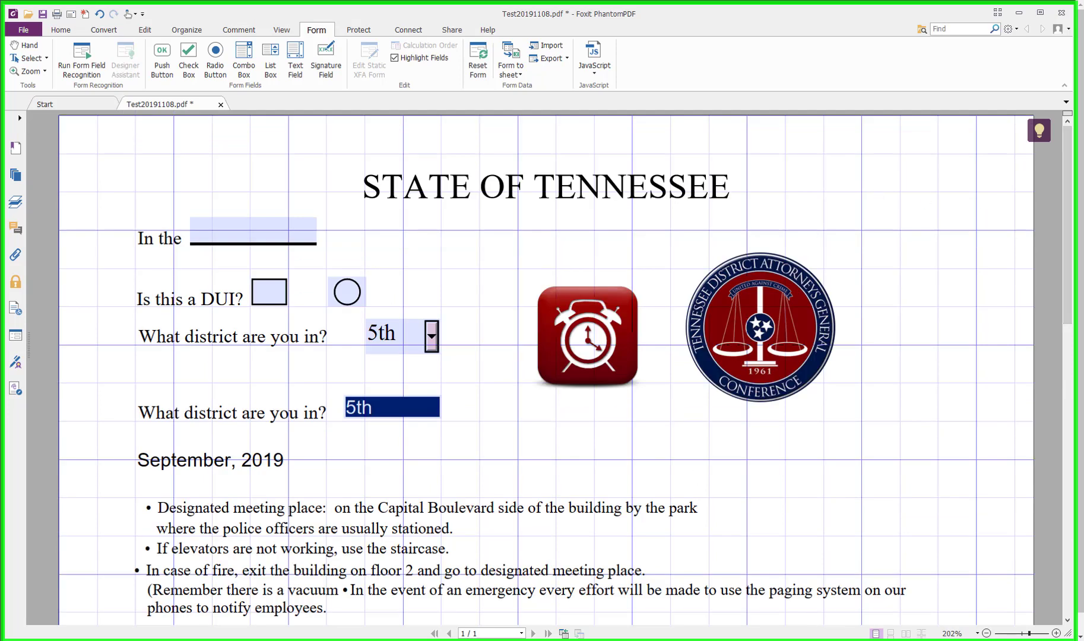
pyautogui.click(987, 634)
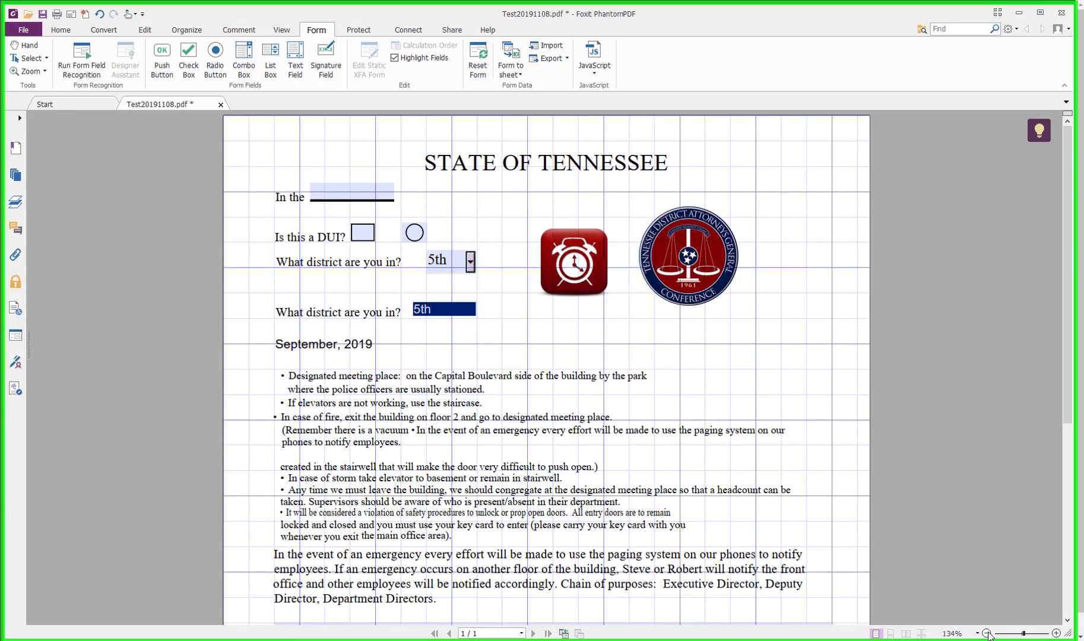
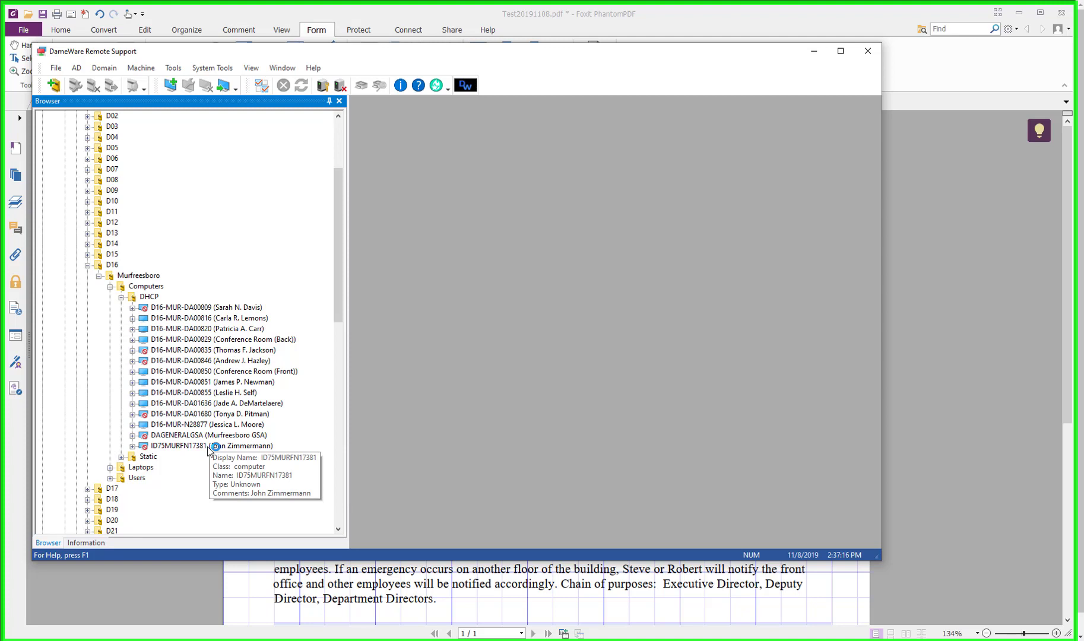
# In DameWare Remote Support, expand the Static and Laptops groups of the Murfreesboro office under D16
pyautogui.click(121, 457)
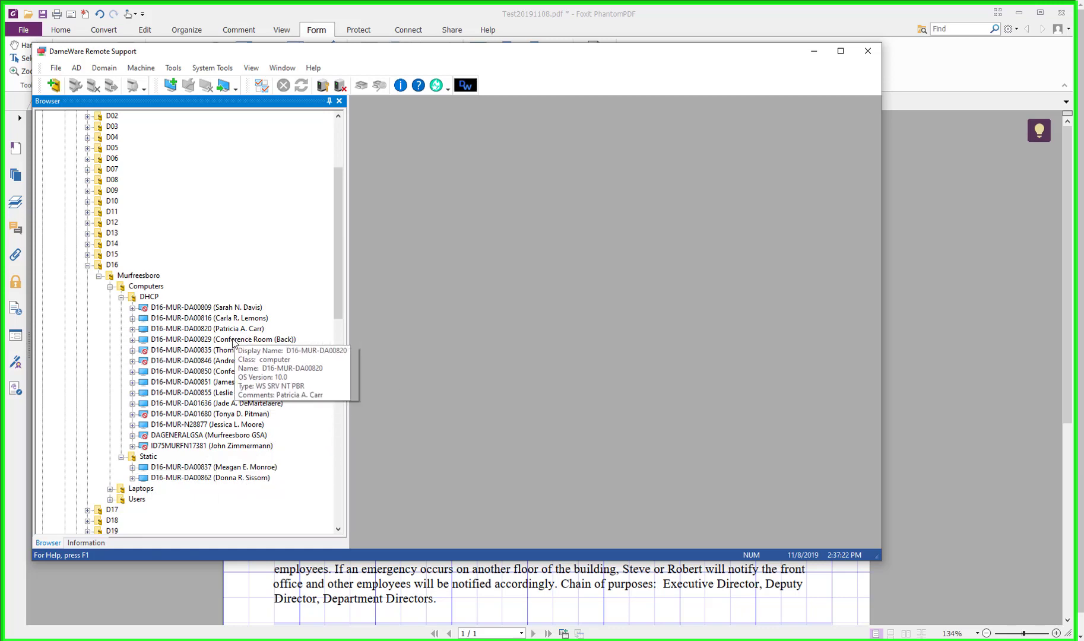
pyautogui.scroll(-3, 200, 453)
pyautogui.click(110, 393)
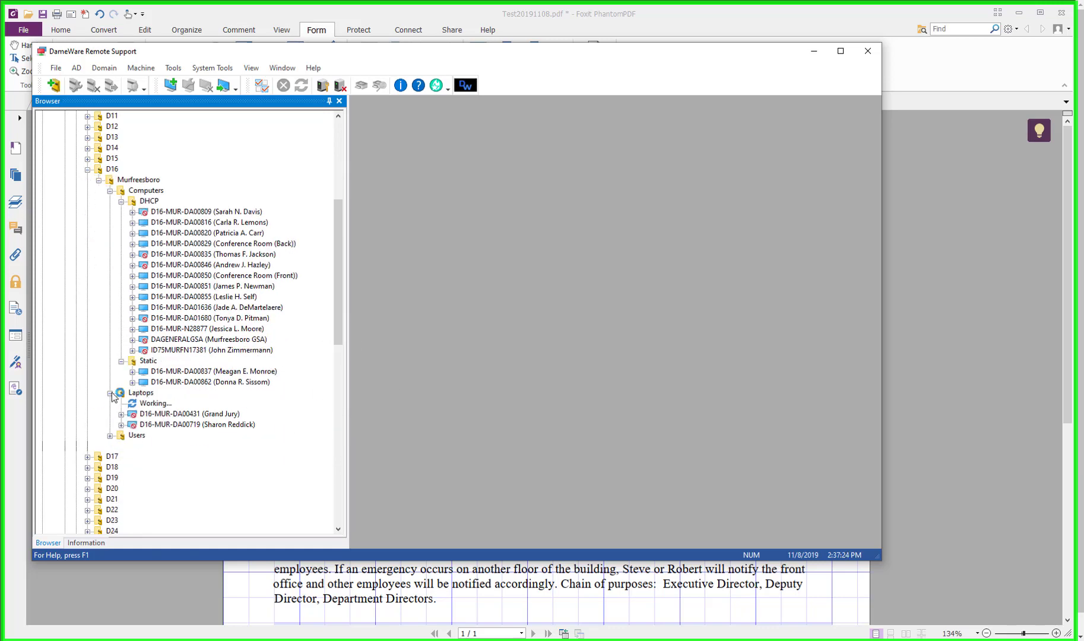
pyautogui.scroll(-5, 104, 411)
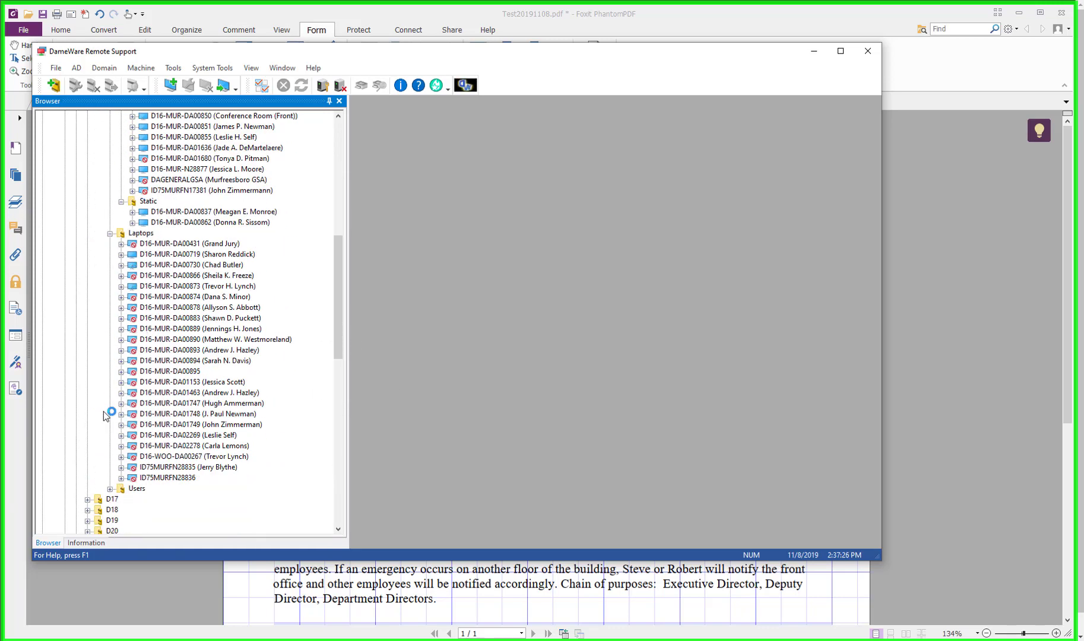
# Open a remote control connection for the laptop D16-MUR-DA01749
pyautogui.click(199, 425)
pyautogui.rightClick(214, 426)
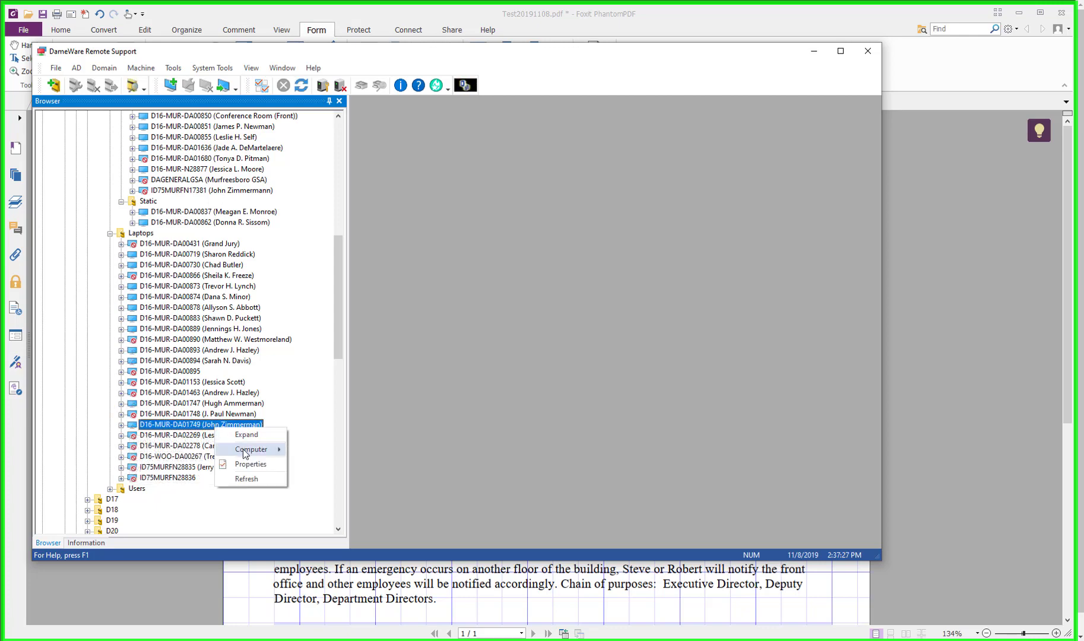
pyautogui.moveTo(256, 450)
pyautogui.click(404, 513)
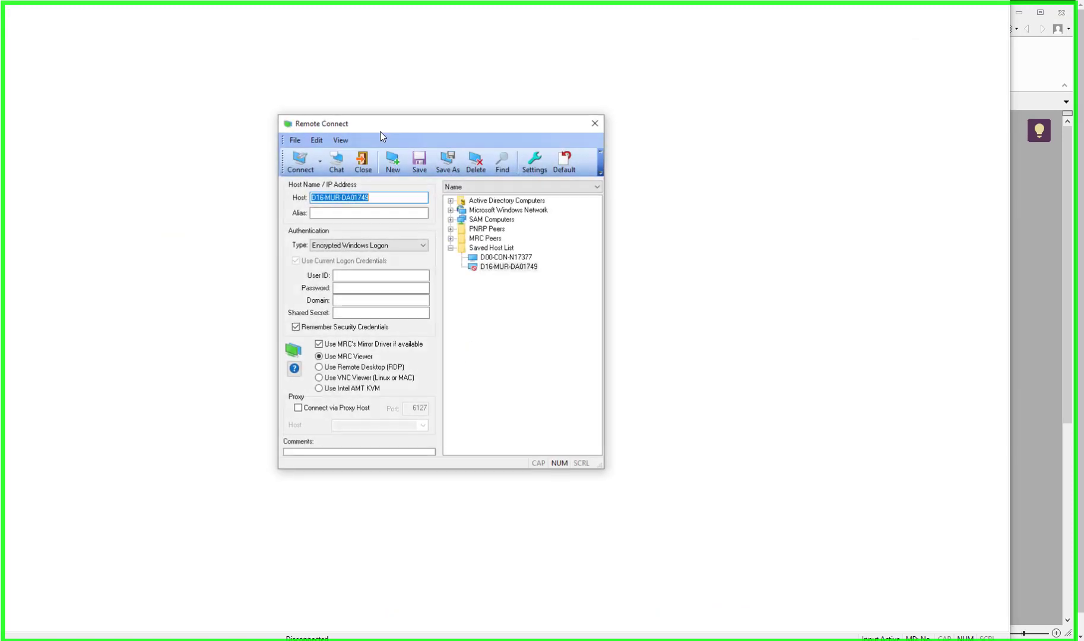
# Connect using Windows NT Challenge/Response authentication, decline the agent upgrade, and move the remote session window fully into view
pyautogui.click(342, 248)
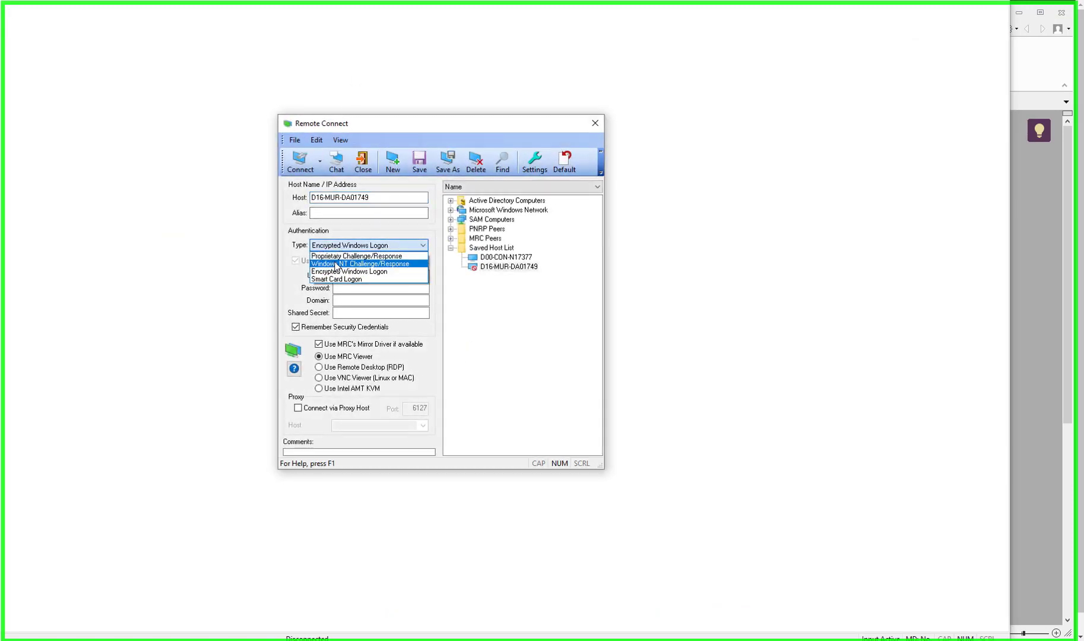
pyautogui.click(337, 265)
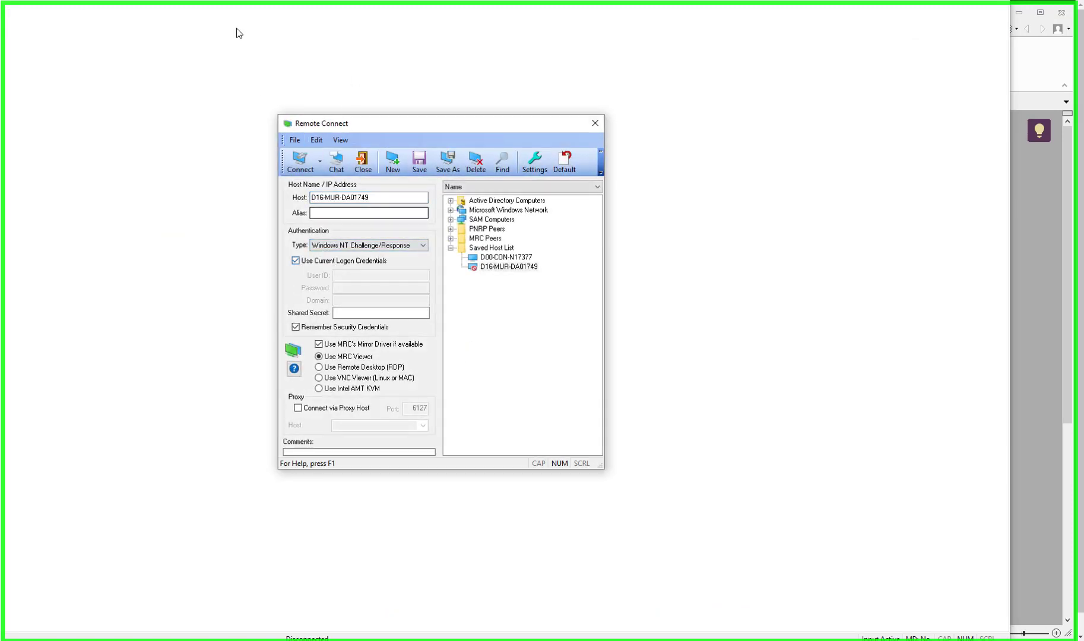
pyautogui.click(299, 167)
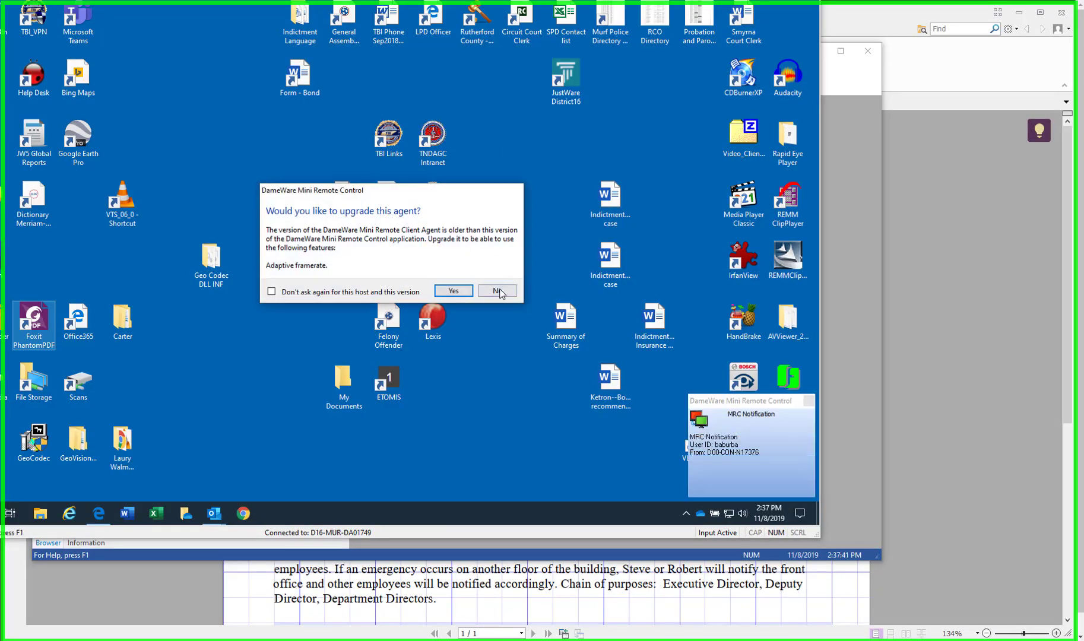
pyautogui.click(498, 291)
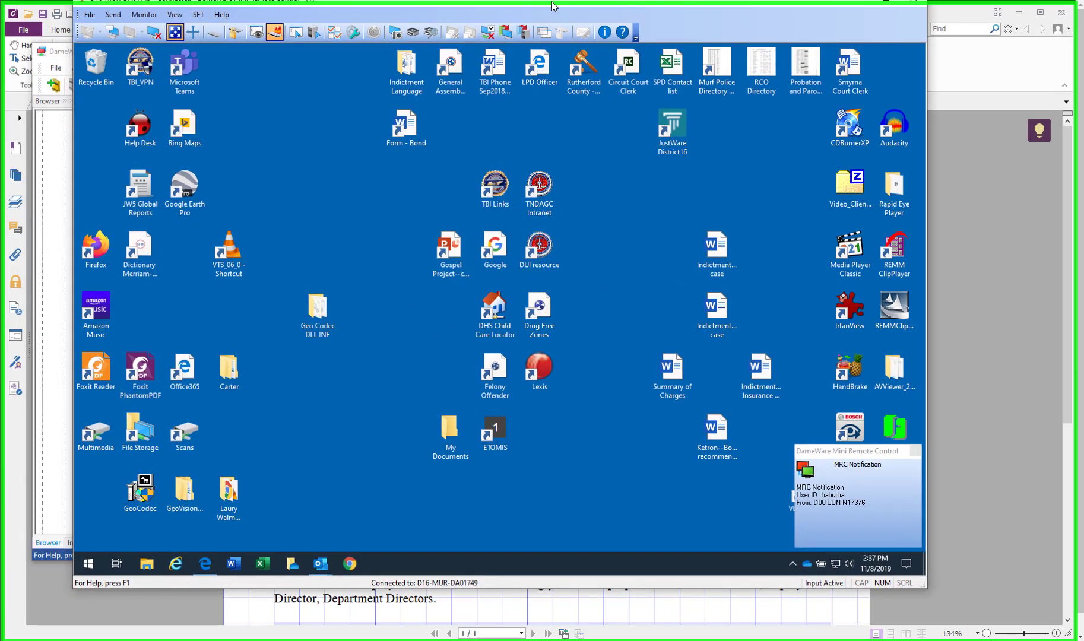
pyautogui.moveTo(552, 5); pyautogui.dragTo(583, 30)
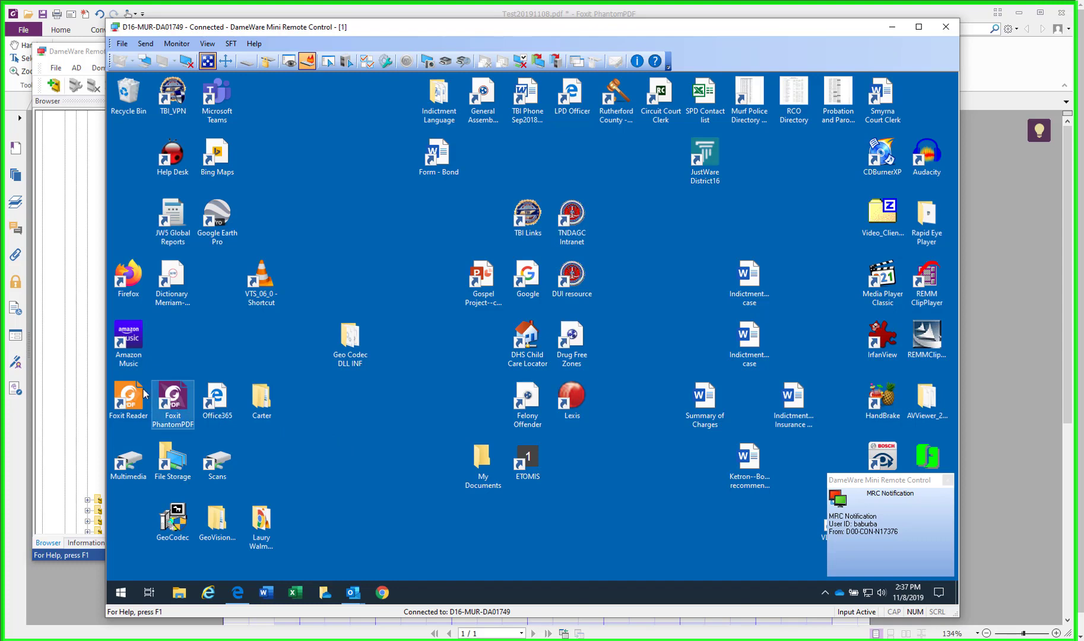
# Launch Foxit PhantomPDF on the remote laptop and authorize its ConnectedPDF service with the admin user name and password
pyautogui.doubleClick(174, 400)
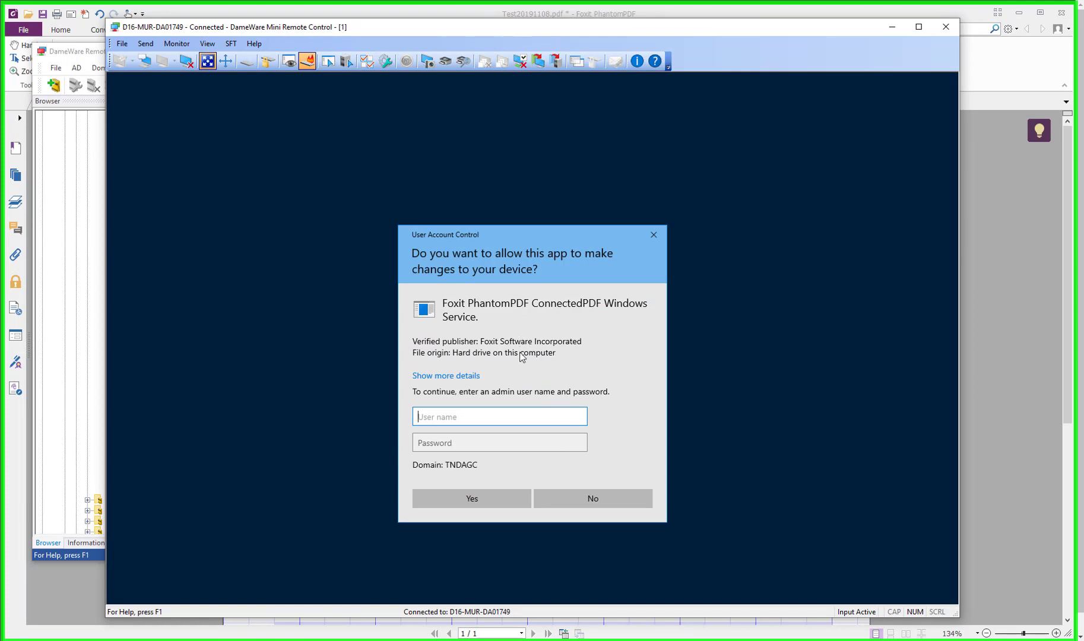
pyautogui.write('tech')
pyautogui.press('Tab')
pyautogui.write('*******')
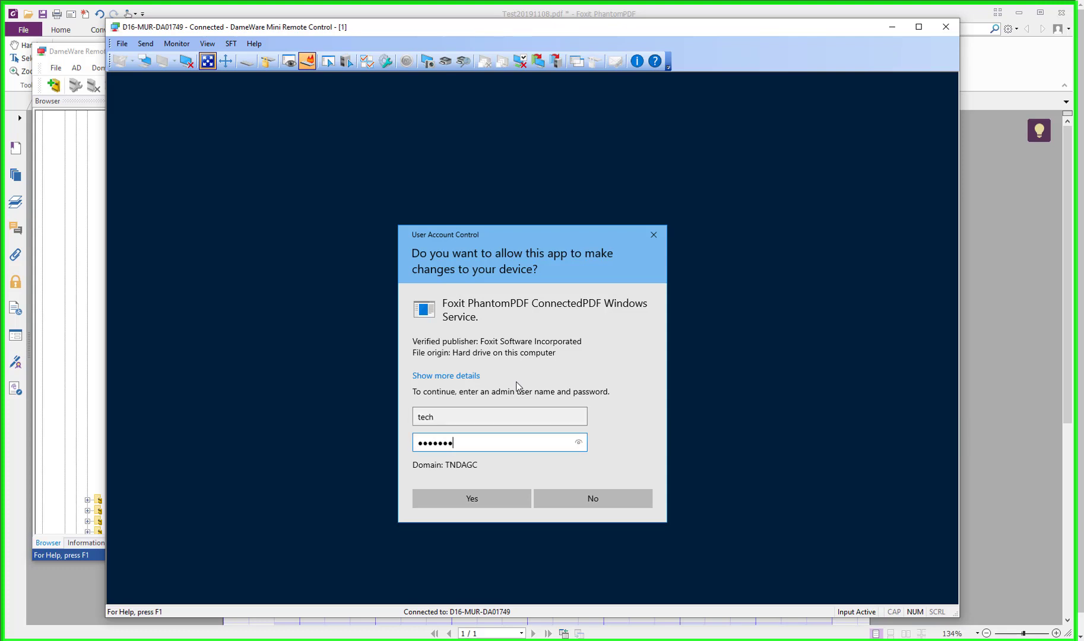
pyautogui.write('*****')
pyautogui.press('Return')
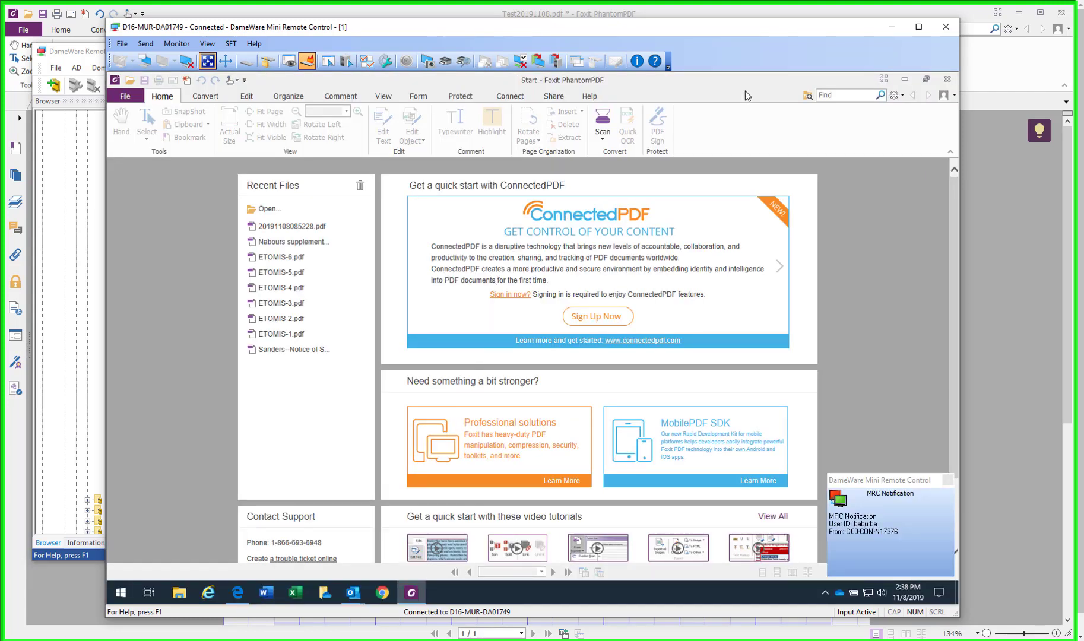
# Restart Foxit PhantomPDF on the remote laptop to check whether it still asks for administrator approval
pyautogui.click(948, 83)
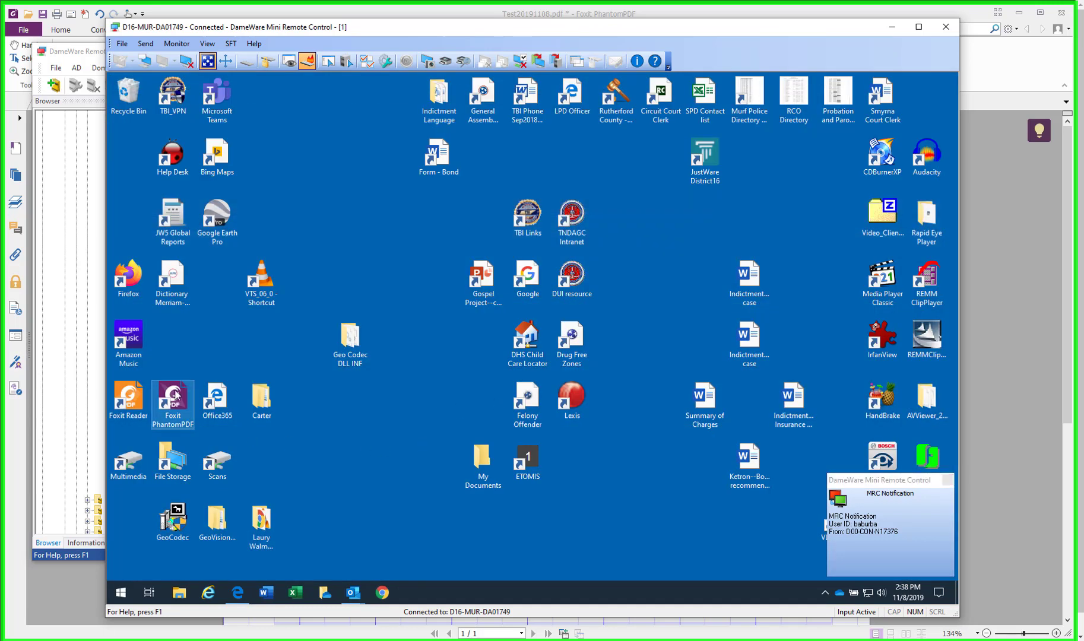
pyautogui.doubleClick(173, 396)
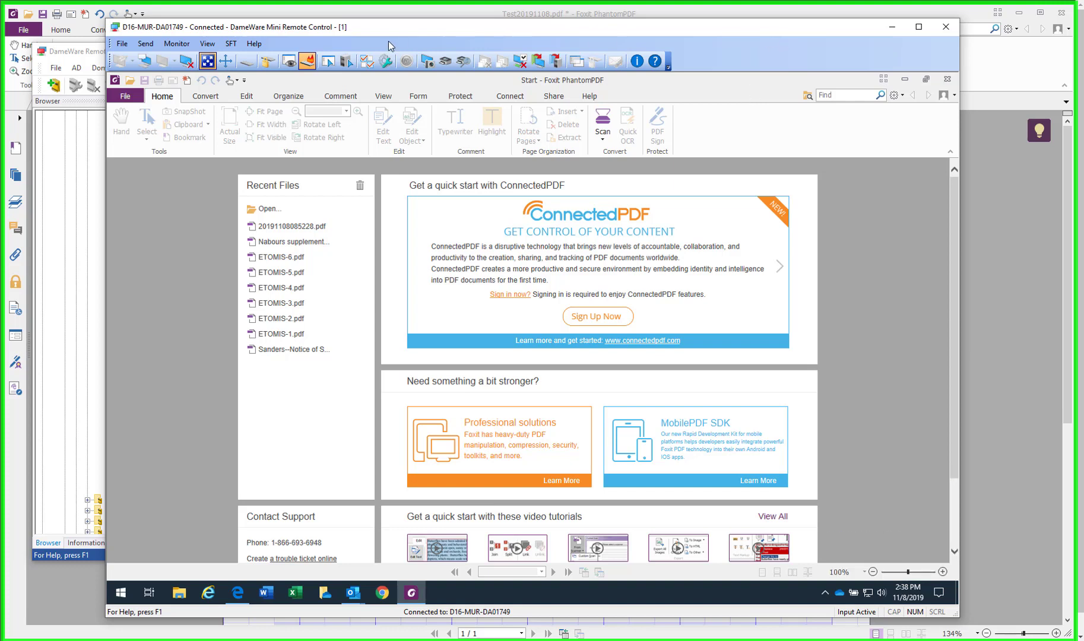
# Disconnect from the remote laptop, and close both the remote control session and DameWare Remote Support
pyautogui.click(187, 61)
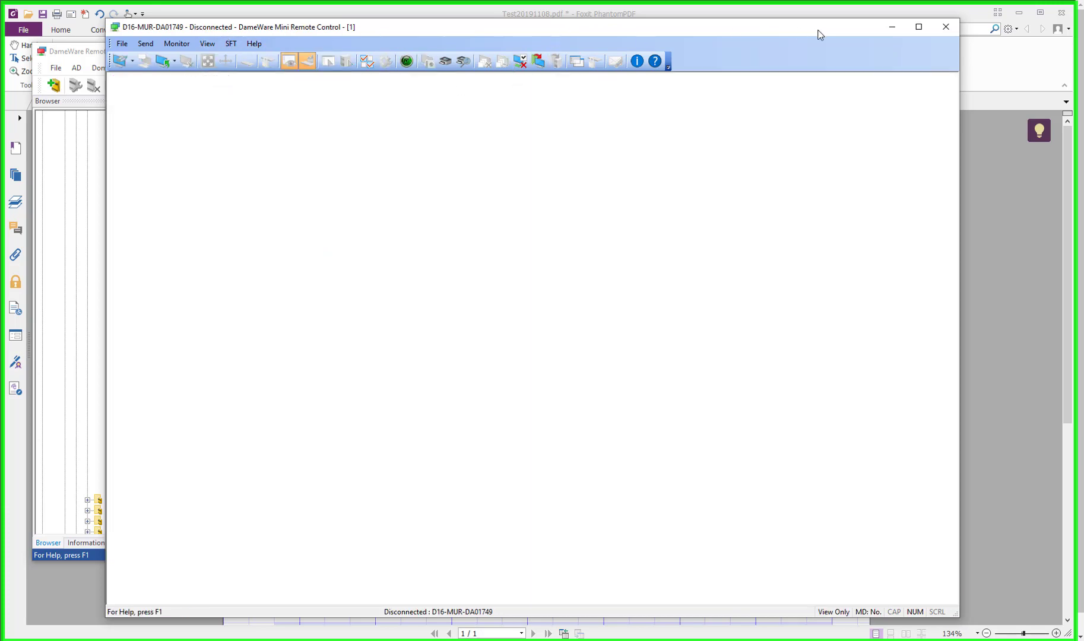
pyautogui.click(945, 28)
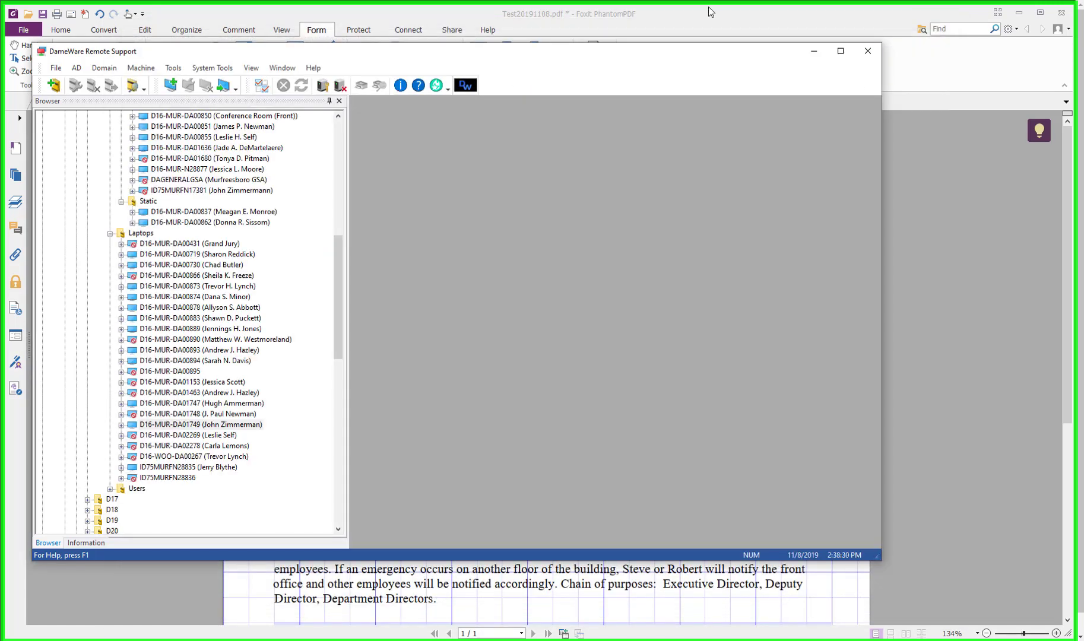
pyautogui.click(876, 55)
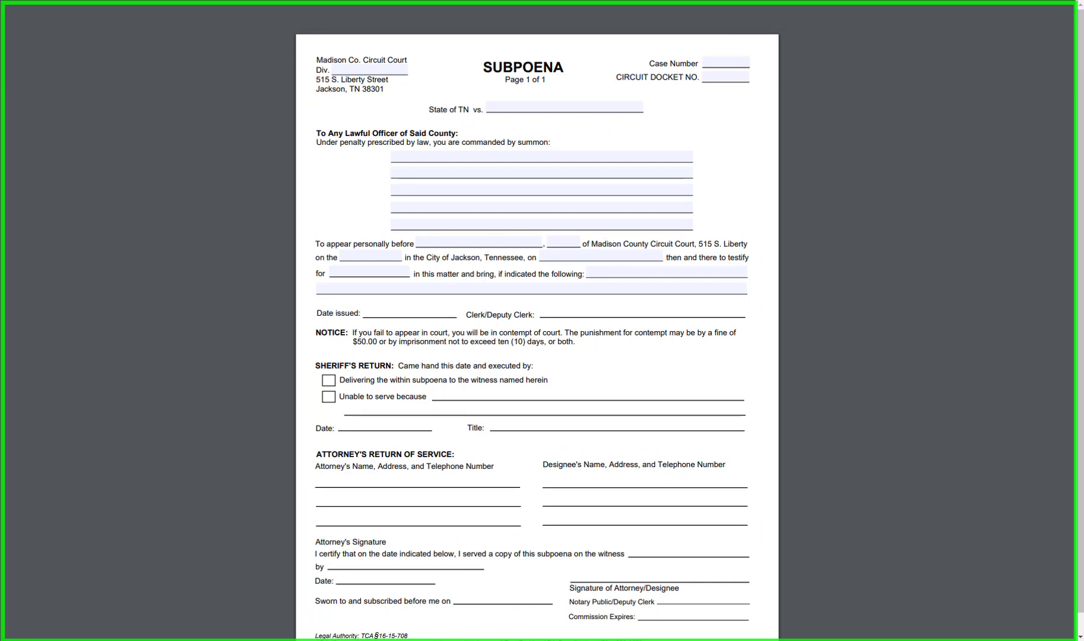
# Review the sample Grand Jury Presentment and Victim Impact Statement forms and their fillable fields
pyautogui.hotkey('ctrl', 'Tab')
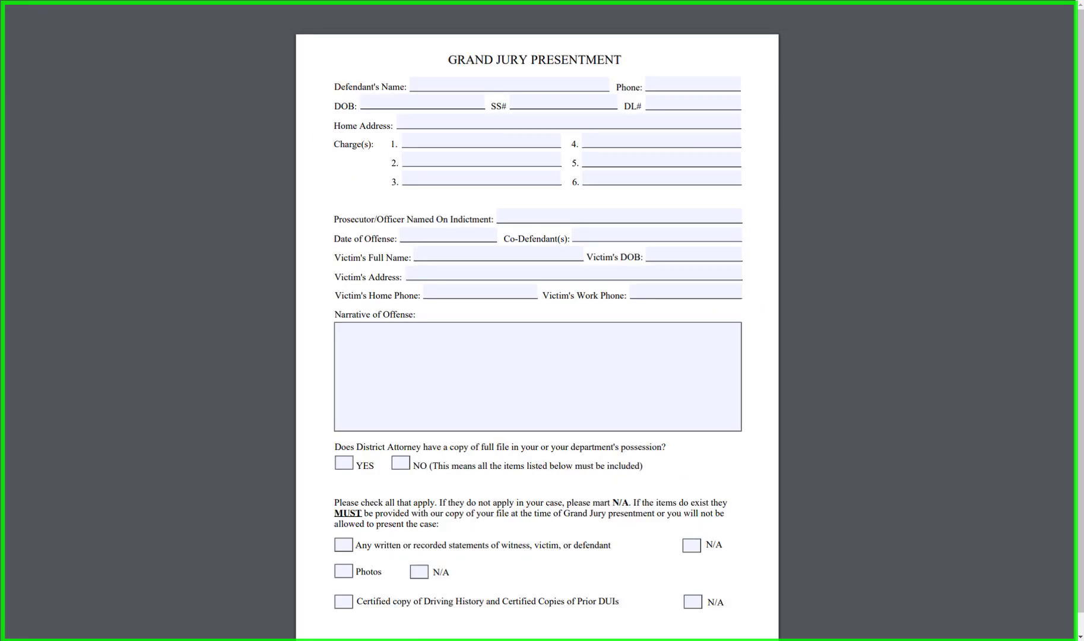
pyautogui.hotkey('ctrl', 'Tab')
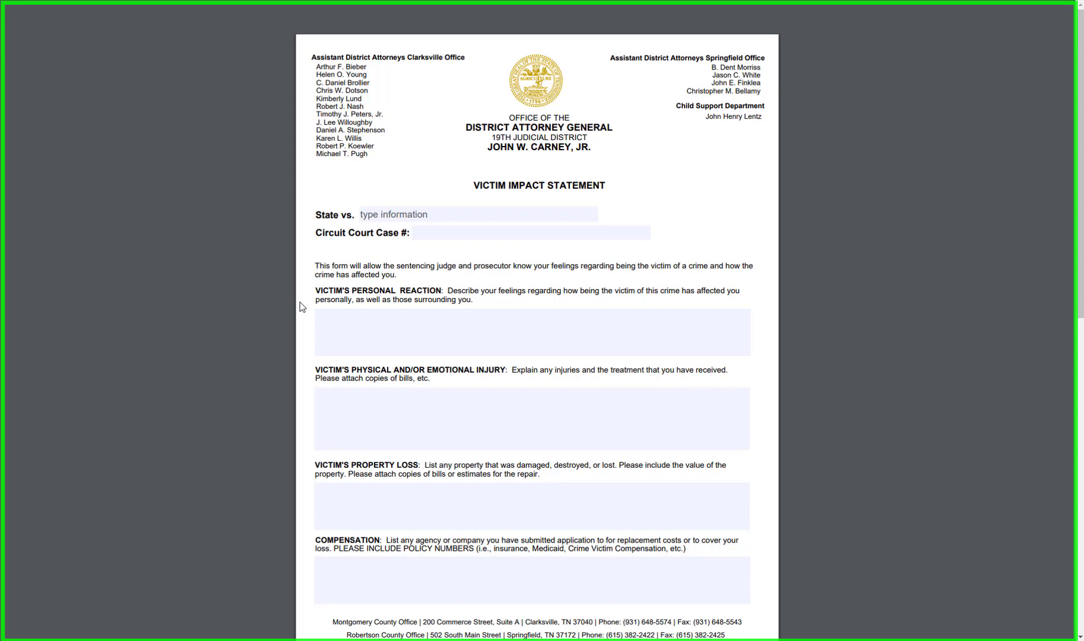
pyautogui.click(492, 332)
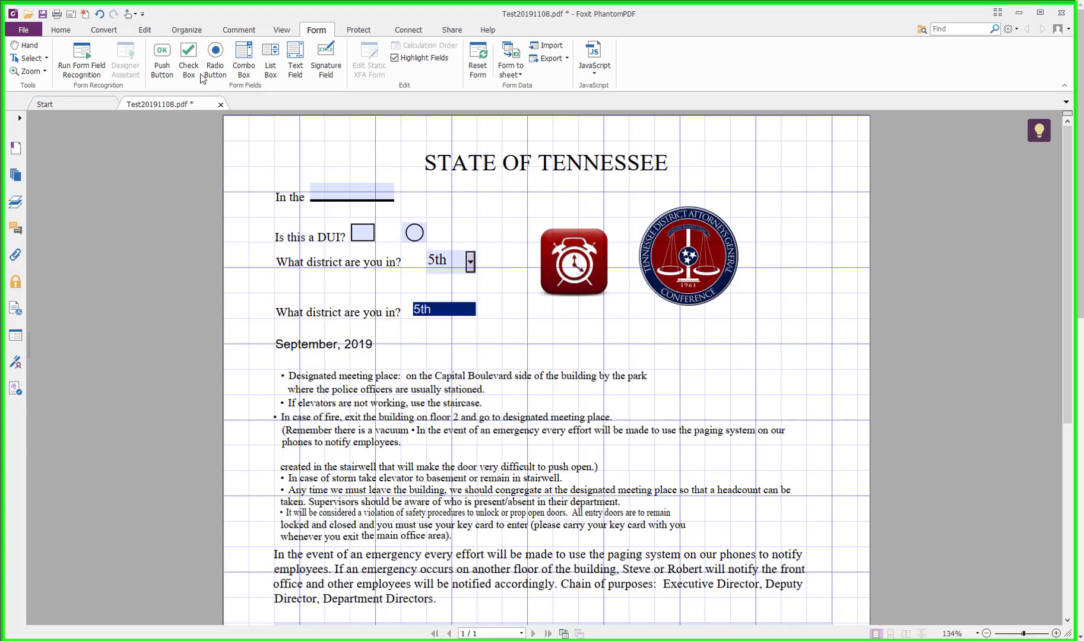
# Return to Test20191108.pdf in Foxit PhantomPDF and display the available Microsoft Office export formats
pyautogui.click(112, 30)
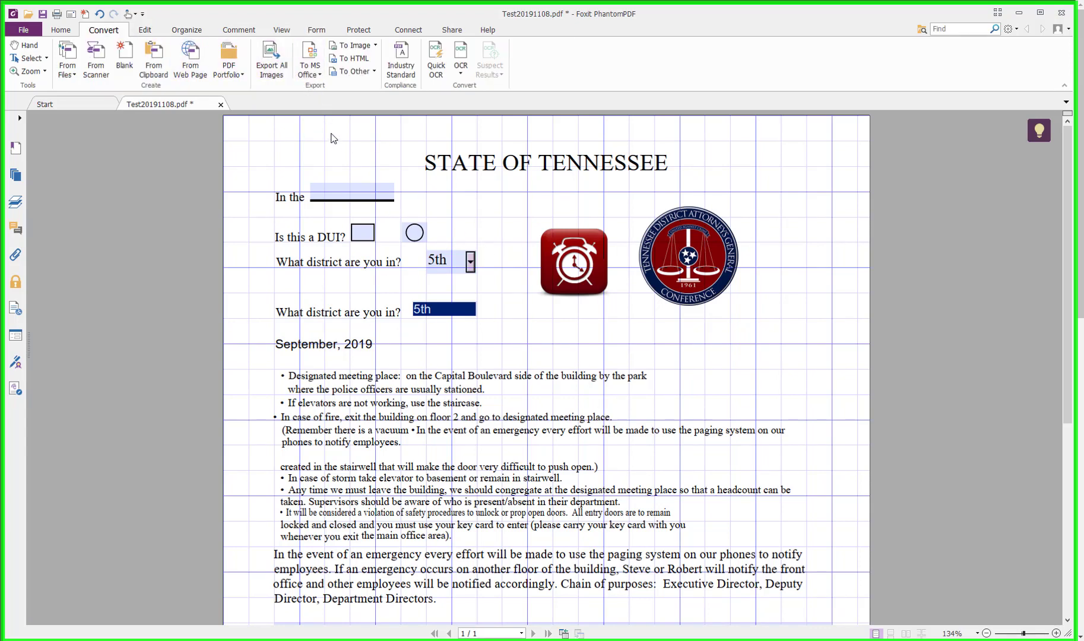
pyautogui.click(318, 75)
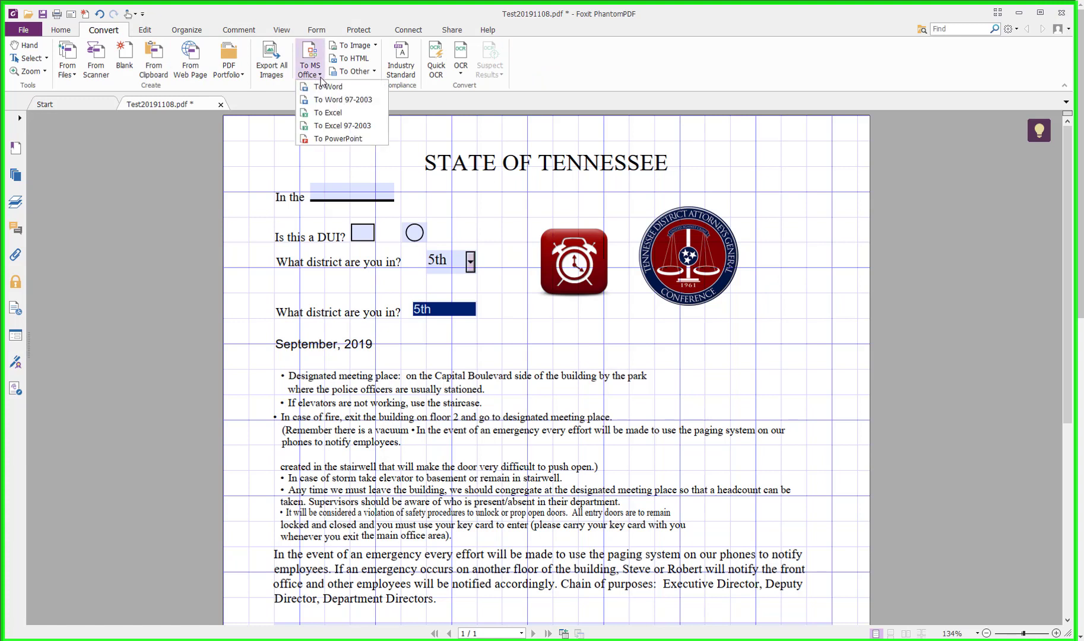